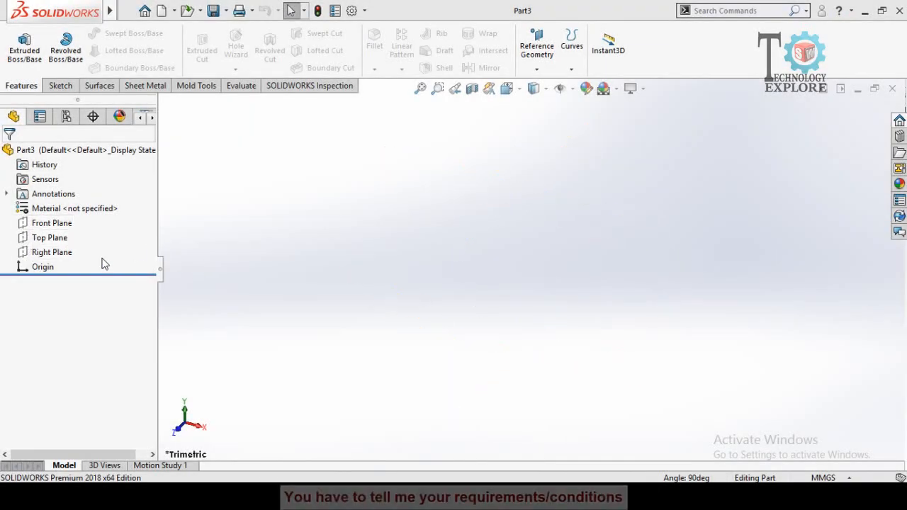
Step: Sketch a corner rectangle about 127 mm wide on the Front Plane, from the origin up and to the left
{"action": "left_click", "coordinate": [34, 227]}
{"action": "left_click", "coordinate": [44, 210]}
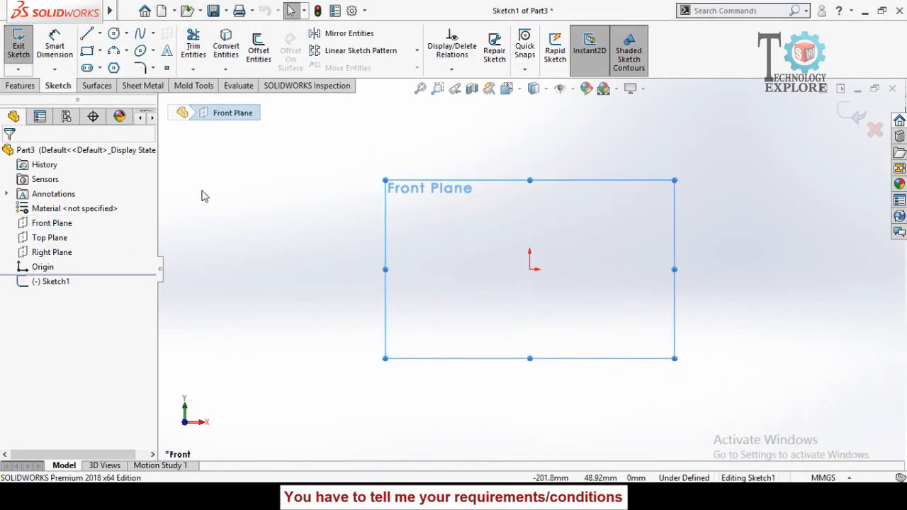
{"action": "left_click", "coordinate": [88, 51]}
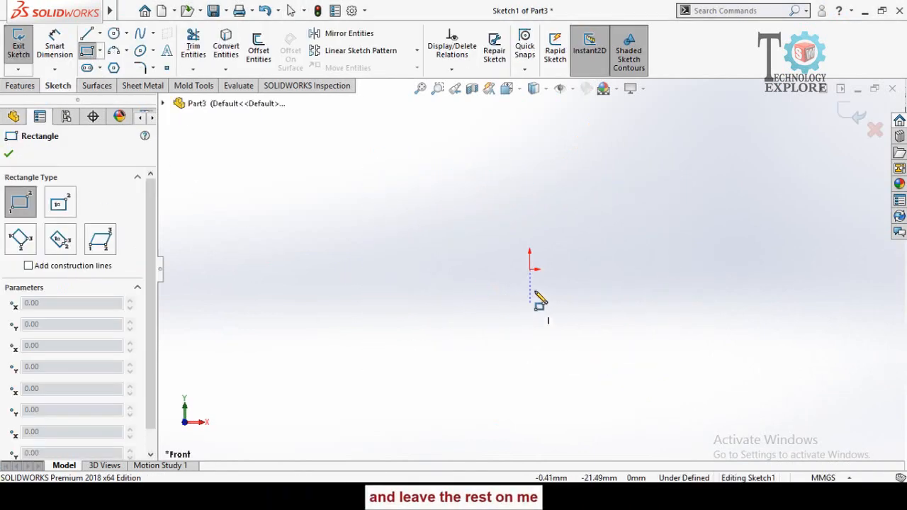
{"action": "mouse_move", "coordinate": [530, 269]}
{"action": "left_mouse_down"}
{"action": "mouse_move", "coordinate": [351, 182]}
{"action": "mouse_move", "coordinate": [323, 142]}
{"action": "left_mouse_up"}
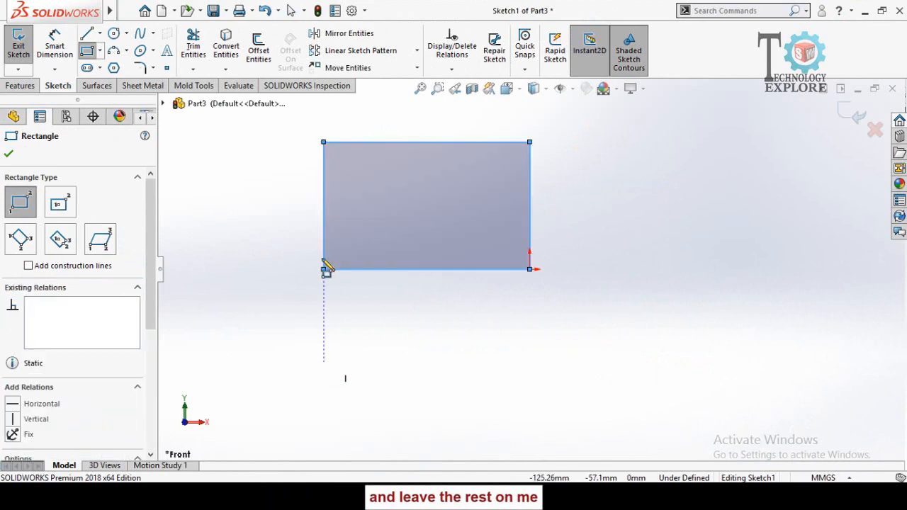
Step: Dimension the rectangle's bottom edge to 500 mm
{"action": "right_click_drag", "start_coordinate": [323, 261], "coordinate": [318, 237]}
{"action": "left_click", "coordinate": [371, 269]}
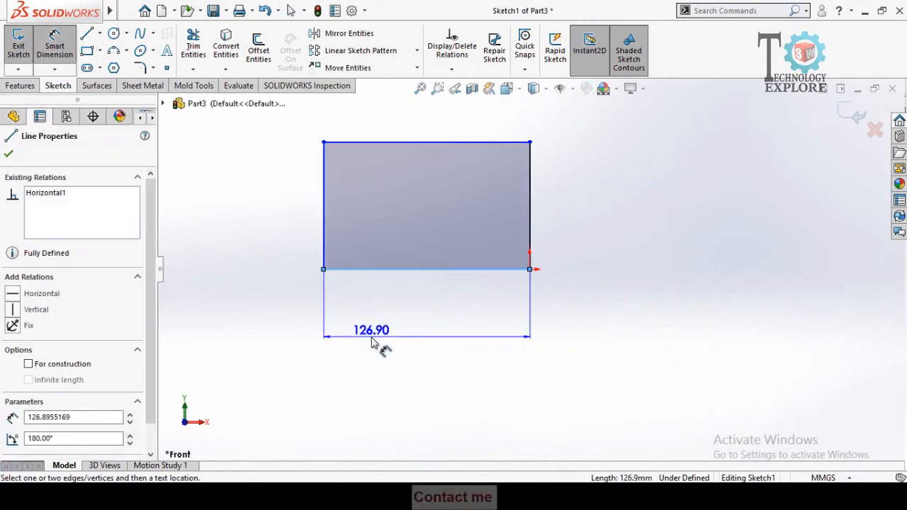
{"action": "left_click", "coordinate": [371, 345]}
{"action": "type", "text": "500"}
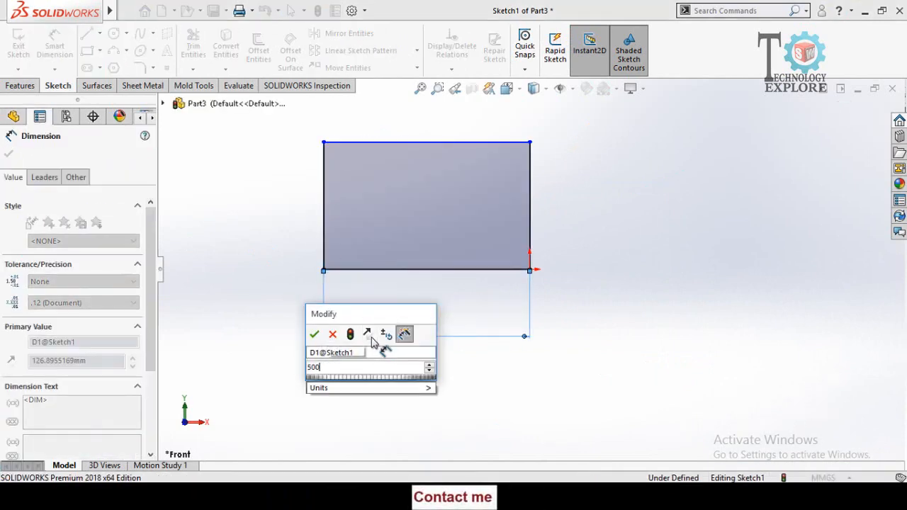
{"action": "key", "text": "Return"}
{"action": "key", "text": "Escape"}
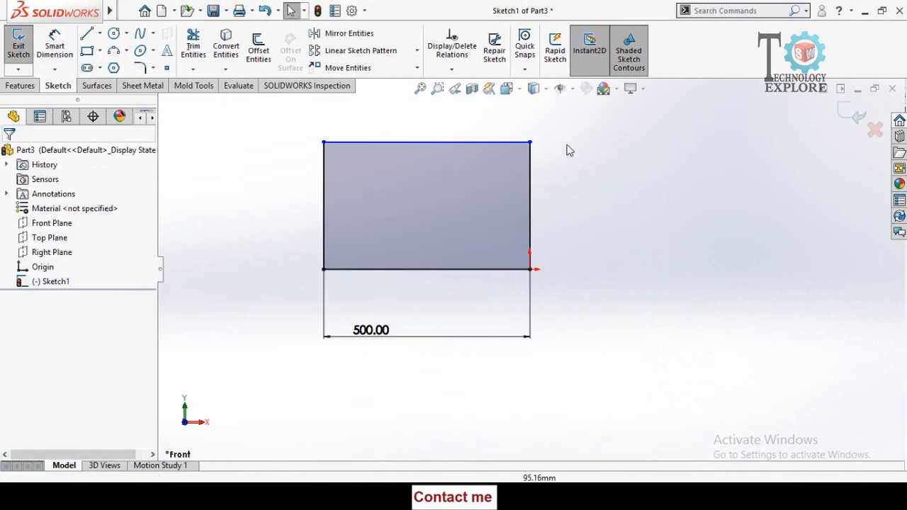
Step: Add an equal relation between the rectangle's top and right edges
{"action": "left_click_drag", "start_coordinate": [563, 117], "coordinate": [481, 178]}
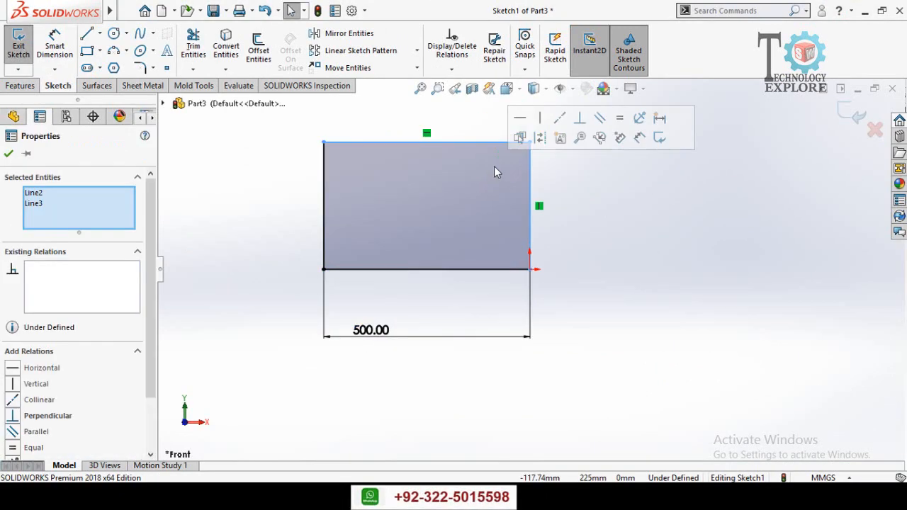
{"action": "left_click", "coordinate": [619, 121]}
{"action": "scroll", "coordinate": [573, 299], "scroll_direction": "up", "scroll_amount": 3}
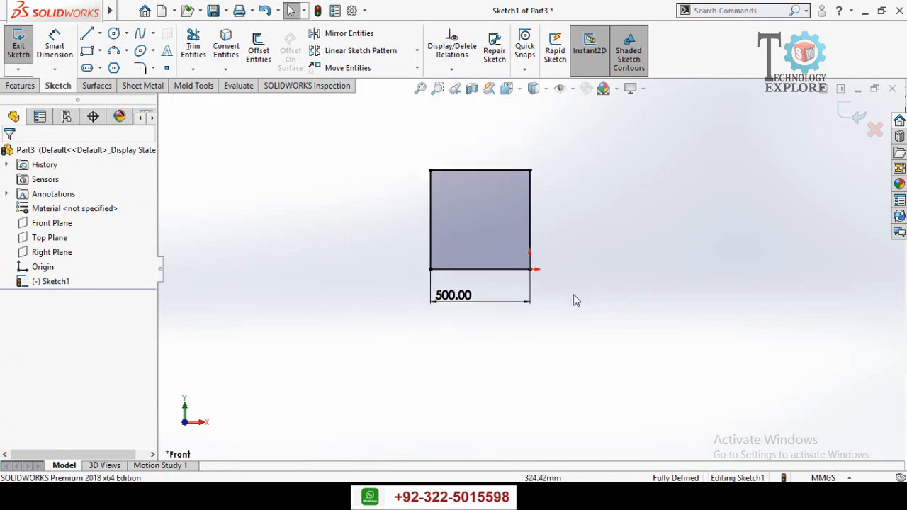
Step: Extrude the square profile as a blind boss with a depth of 3 mm
{"action": "middle_click_drag", "start_coordinate": [574, 299], "coordinate": [524, 152]}
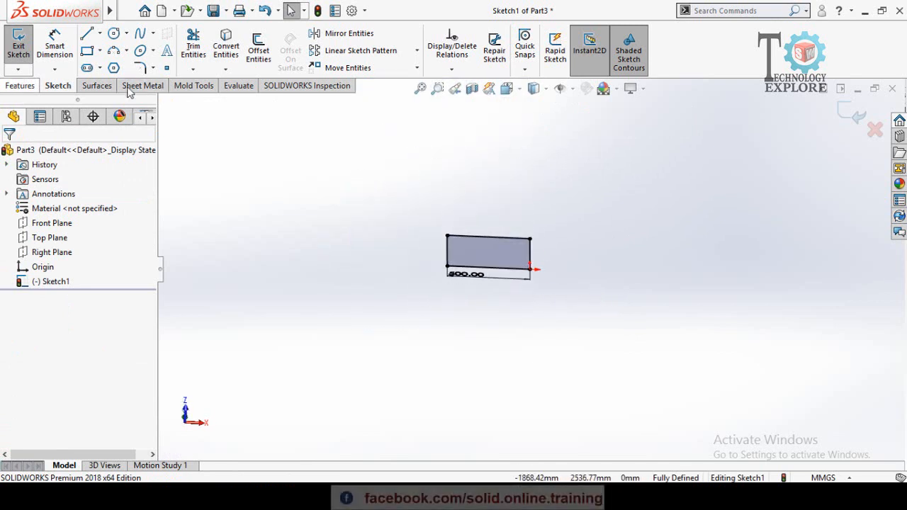
{"action": "left_click", "coordinate": [21, 86]}
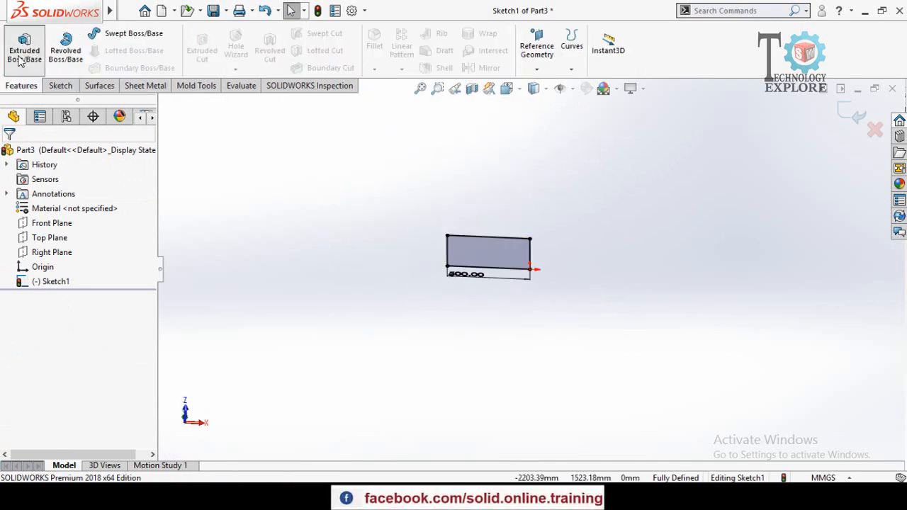
{"action": "left_click", "coordinate": [23, 56]}
{"action": "scroll", "coordinate": [526, 286], "scroll_direction": "down", "scroll_amount": 4}
{"action": "middle_click_drag", "start_coordinate": [348, 340], "coordinate": [348, 310]}
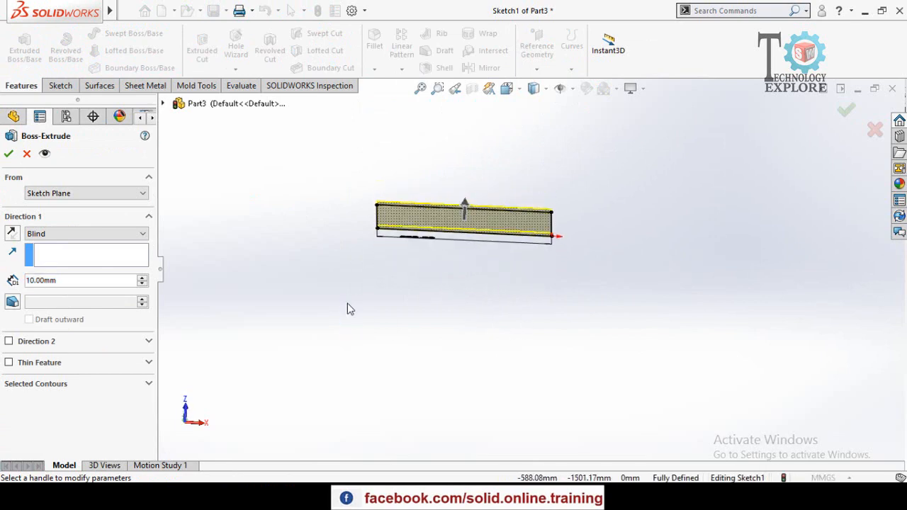
{"action": "scroll", "coordinate": [459, 226], "scroll_direction": "down", "scroll_amount": 4}
{"action": "middle_click_drag", "start_coordinate": [459, 227], "coordinate": [450, 234]}
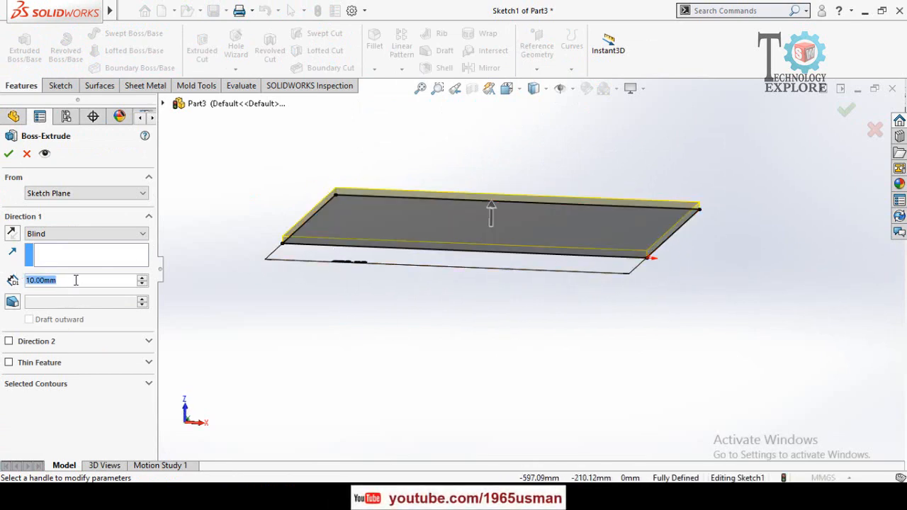
{"action": "type", "text": "3"}
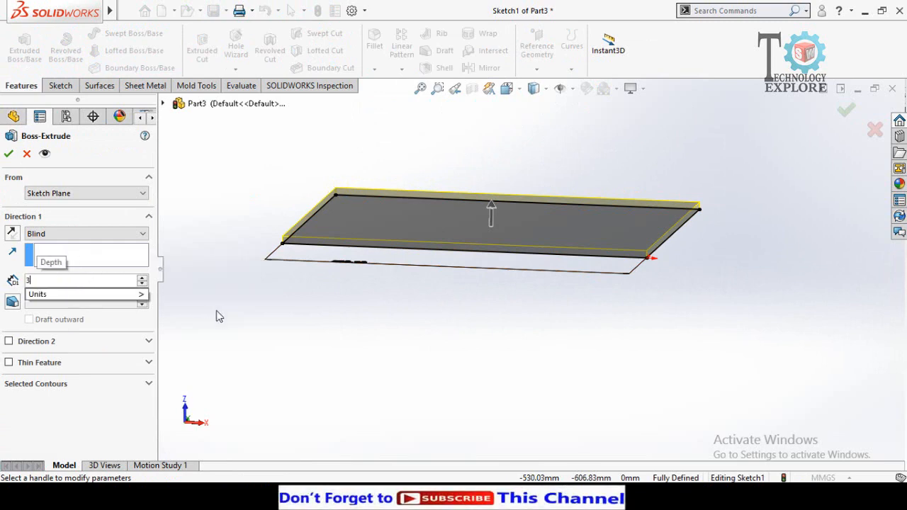
{"action": "key", "text": "Return"}
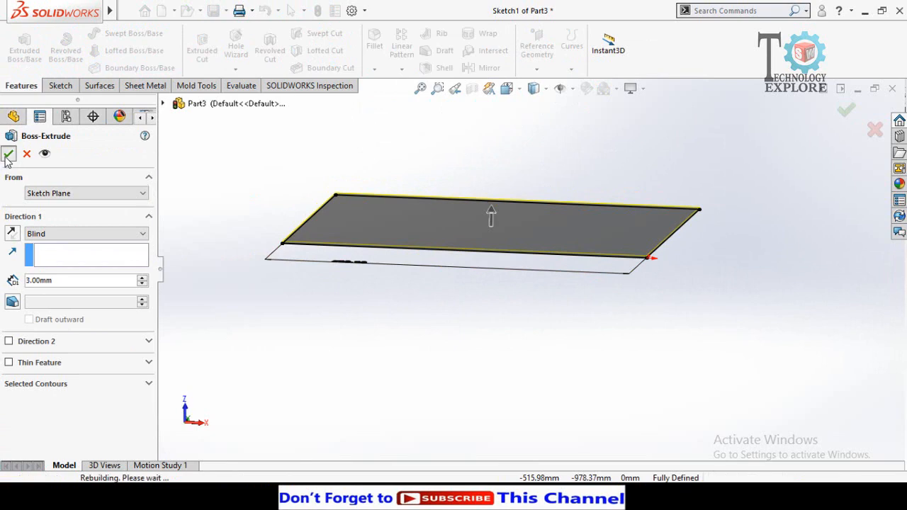
Step: Start a sketch on the plate's front face and draw a six-sided inscribed-circle polygon, about 55 mm across flats, near the upper-left corner
{"action": "middle_click_drag", "start_coordinate": [371, 255], "coordinate": [336, 270]}
{"action": "left_click", "coordinate": [419, 209]}
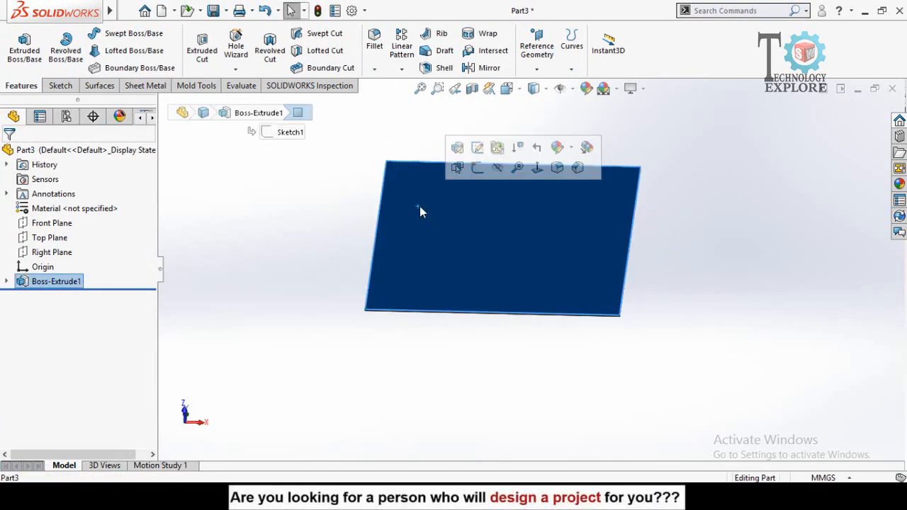
{"action": "left_click", "coordinate": [457, 170]}
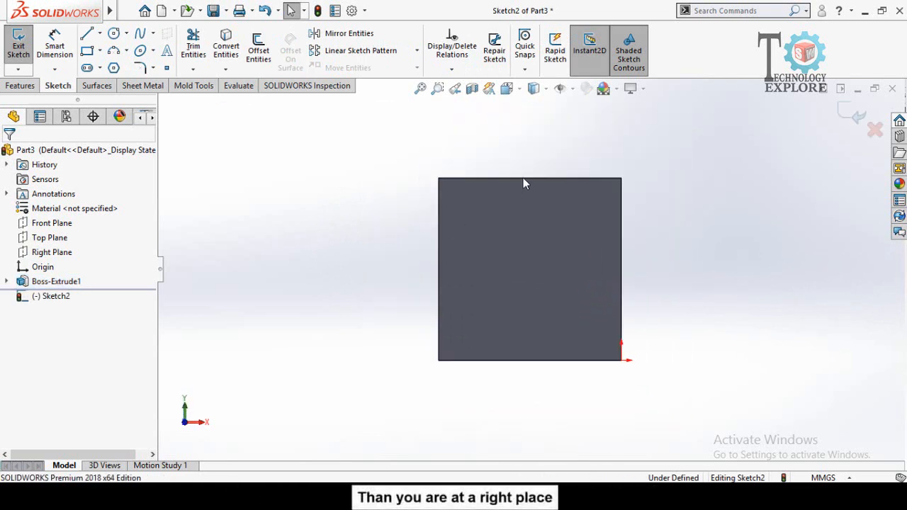
{"action": "scroll", "coordinate": [524, 182], "scroll_direction": "up", "scroll_amount": 4}
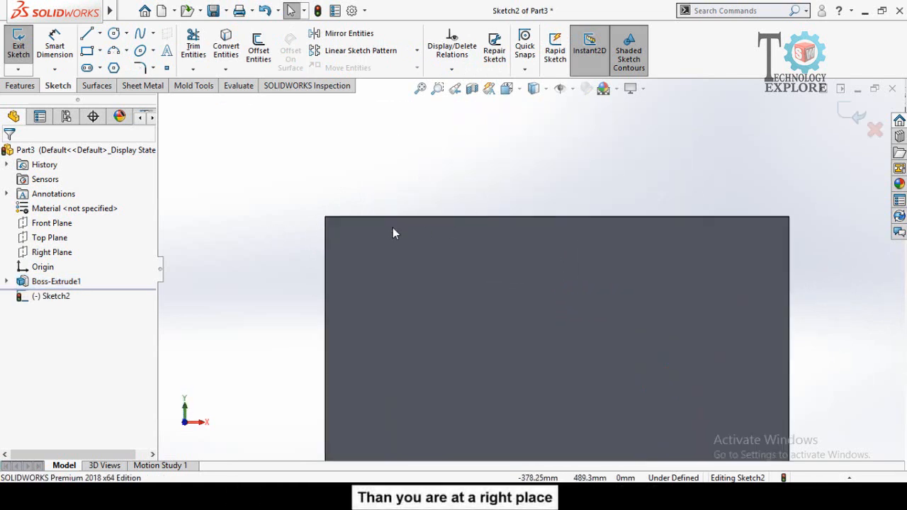
{"action": "left_click", "coordinate": [113, 68]}
{"action": "scroll", "coordinate": [375, 276], "scroll_direction": "up", "scroll_amount": 1}
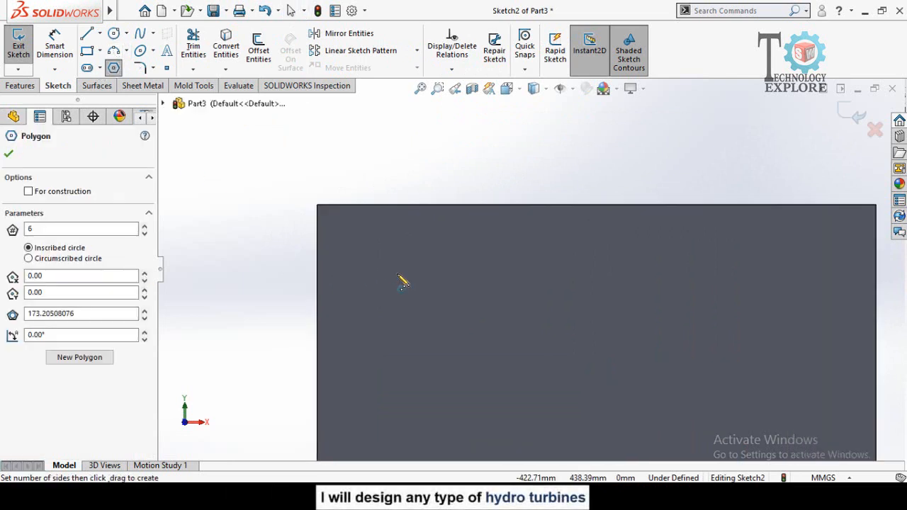
{"action": "left_click_drag", "start_coordinate": [371, 254], "coordinate": [378, 222]}
{"action": "key", "text": "Escape"}
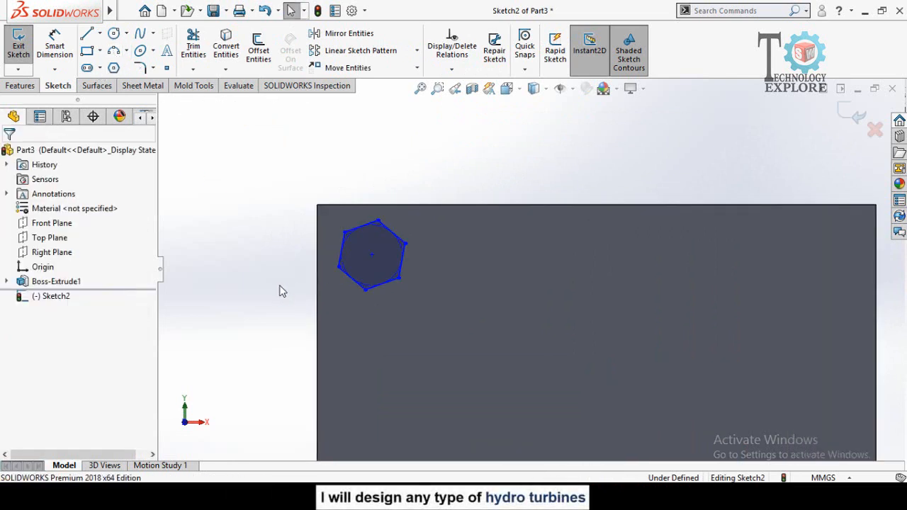
Step: Dimension the hexagon's inscribed circle to a 40 mm diameter
{"action": "scroll", "coordinate": [354, 312], "scroll_direction": "up", "scroll_amount": 2}
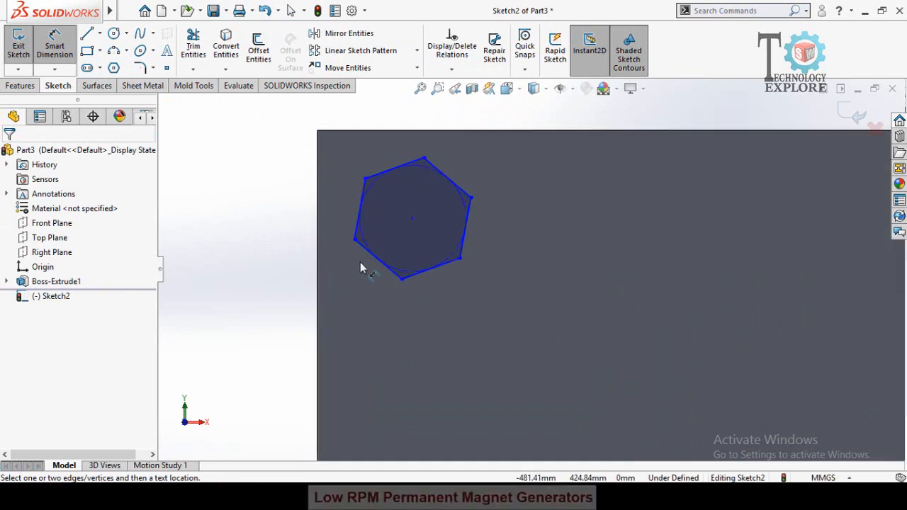
{"action": "left_click", "coordinate": [368, 245]}
{"action": "left_click", "coordinate": [234, 323]}
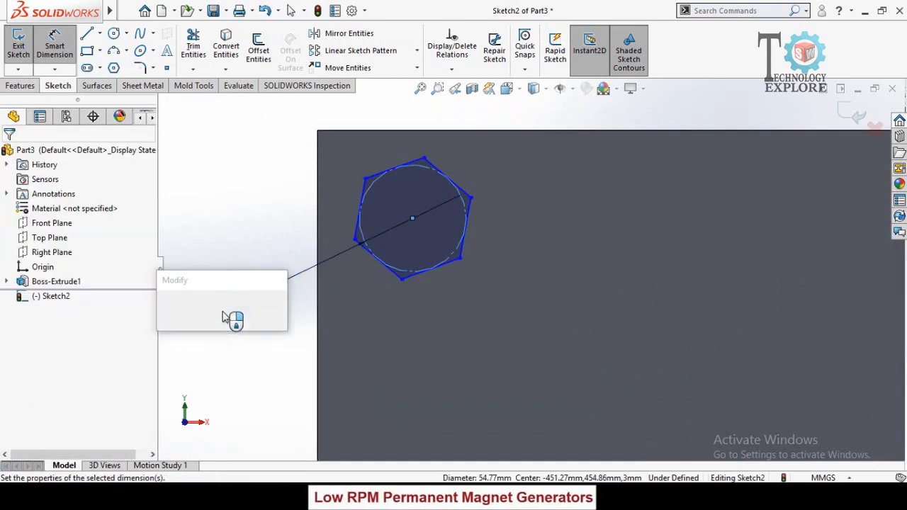
{"action": "type", "text": "40"}
{"action": "key", "text": "Return"}
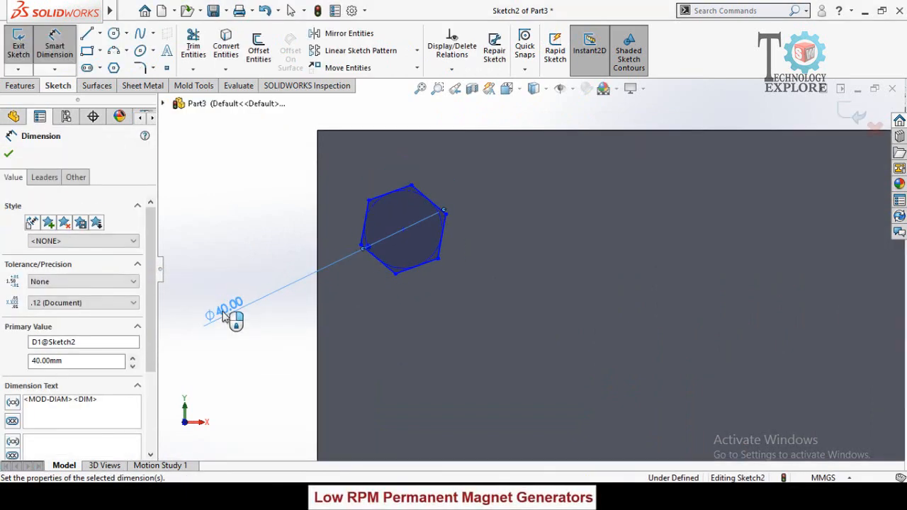
{"action": "key", "text": "Escape"}
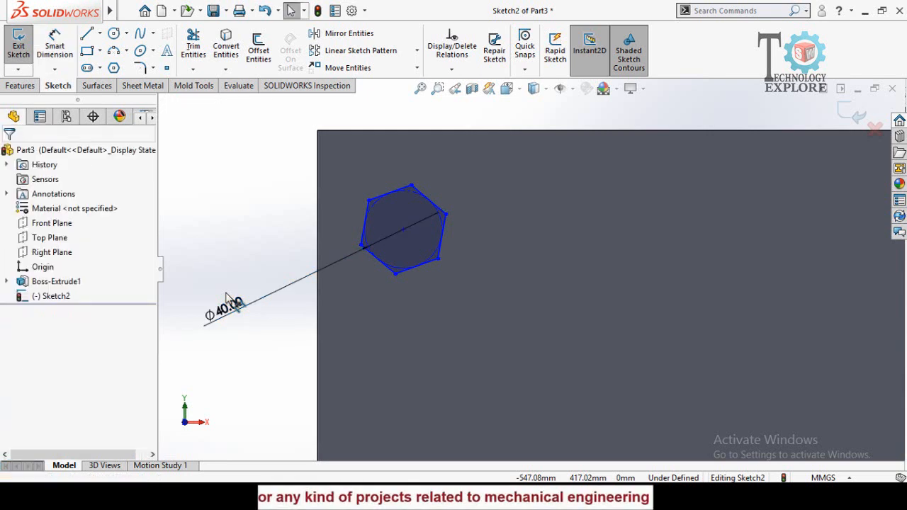
Step: Make the hexagon's top side horizontal
{"action": "left_click", "coordinate": [400, 196]}
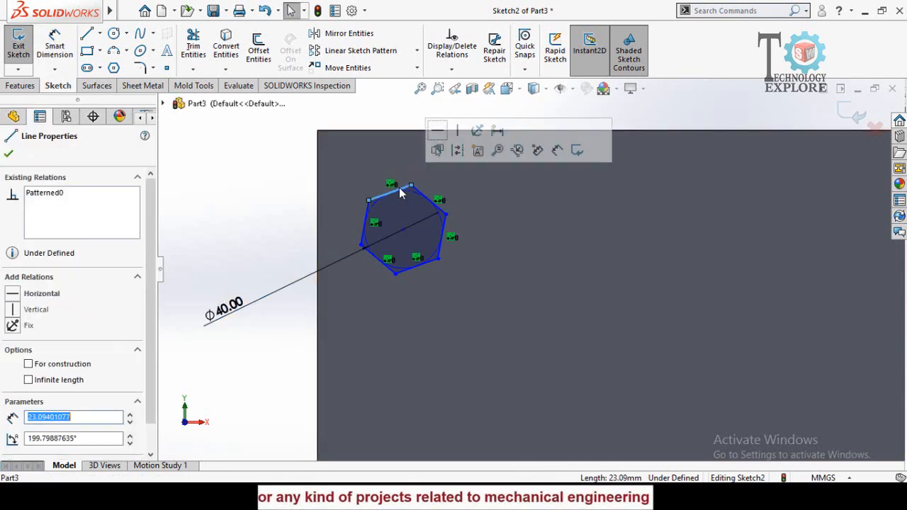
{"action": "left_click", "coordinate": [437, 134]}
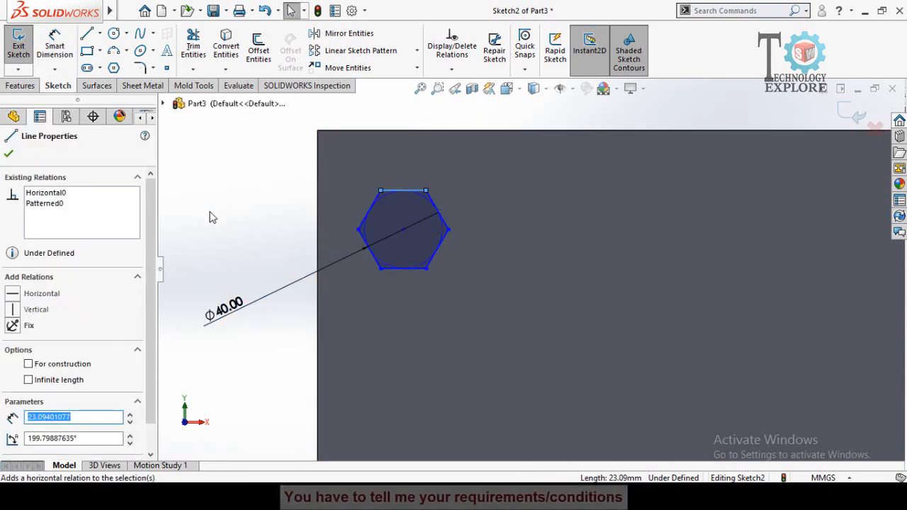
{"action": "left_click", "coordinate": [210, 214]}
Step: Set the vertical distance from the hexagon's center to the plate's top edge to 30 mm
{"action": "right_click_drag", "start_coordinate": [214, 211], "coordinate": [214, 163]}
{"action": "scroll", "coordinate": [410, 235], "scroll_direction": "up", "scroll_amount": 1}
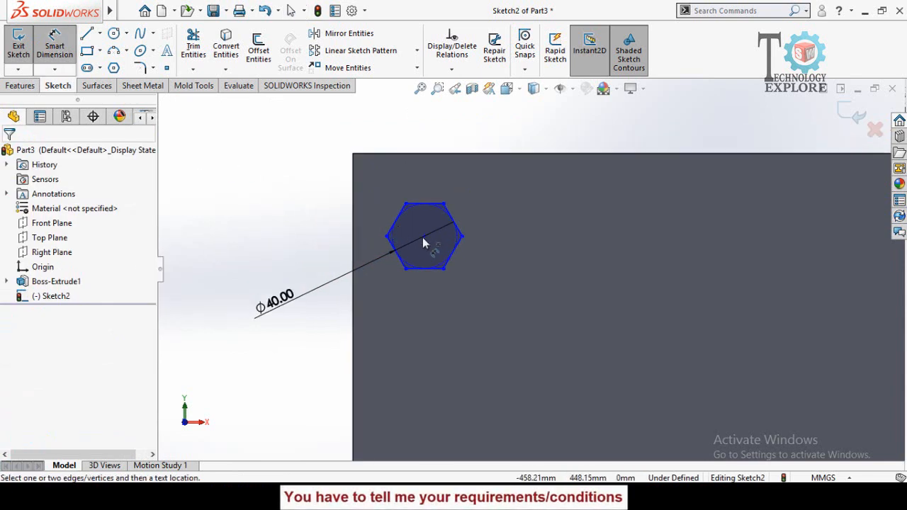
{"action": "left_click", "coordinate": [425, 239]}
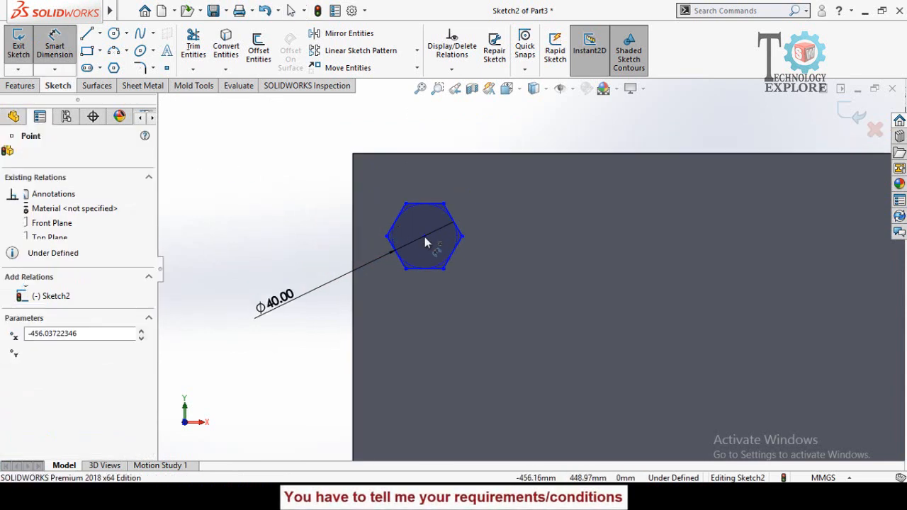
{"action": "left_click", "coordinate": [428, 161]}
{"action": "left_click", "coordinate": [256, 177]}
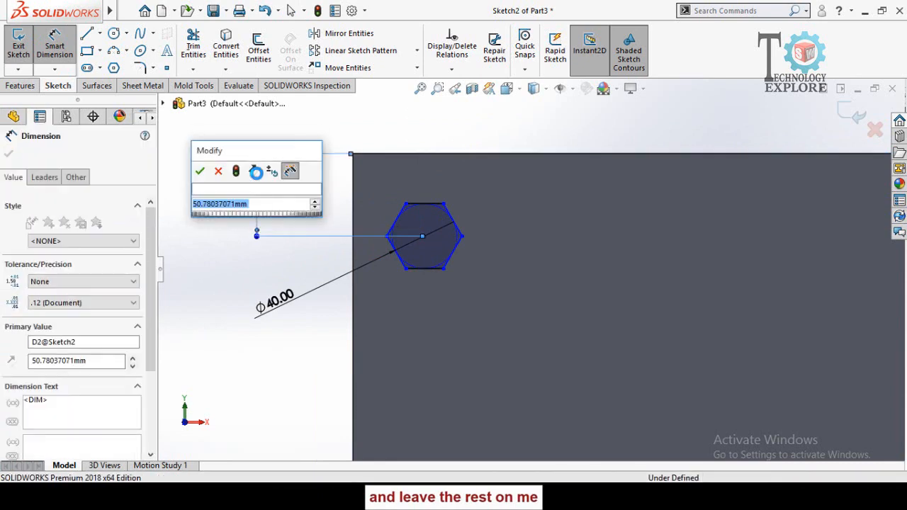
{"action": "type", "text": "30"}
{"action": "key", "text": "Return"}
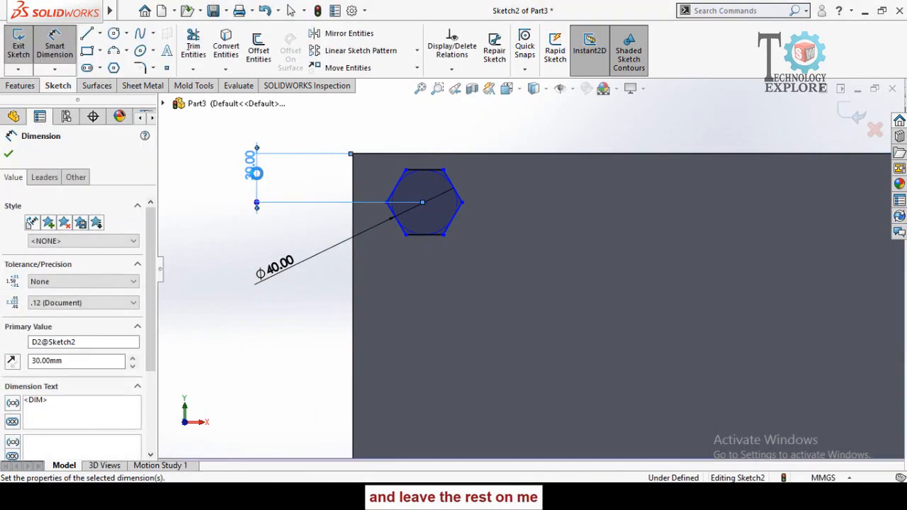
Step: Set the horizontal distance from the hexagon's center to the plate's left edge to 30 mm
{"action": "scroll", "coordinate": [426, 206], "scroll_direction": "down", "scroll_amount": 3}
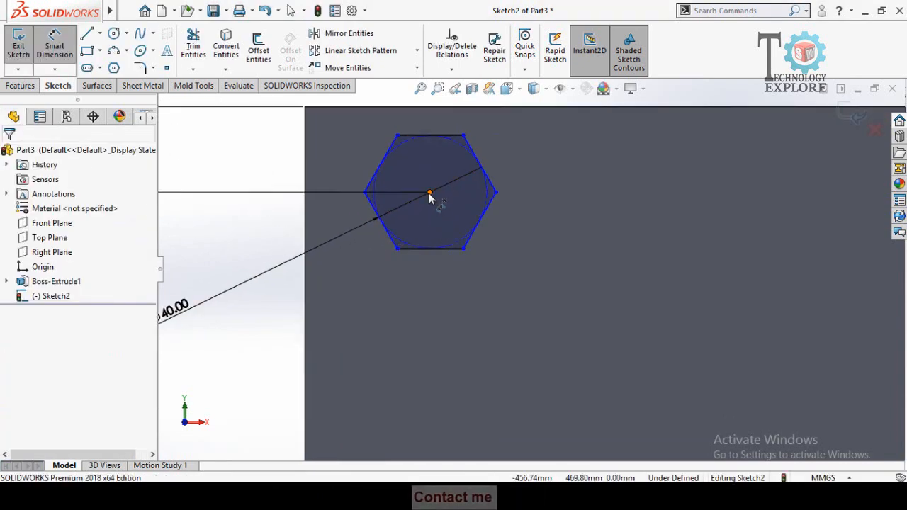
{"action": "left_click", "coordinate": [430, 193]}
{"action": "left_click", "coordinate": [305, 219]}
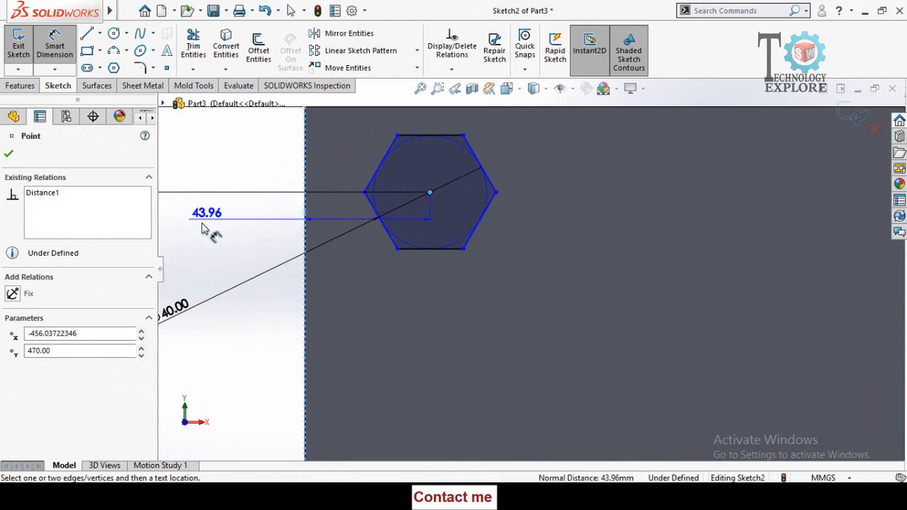
{"action": "left_click", "coordinate": [189, 229]}
{"action": "type", "text": "30"}
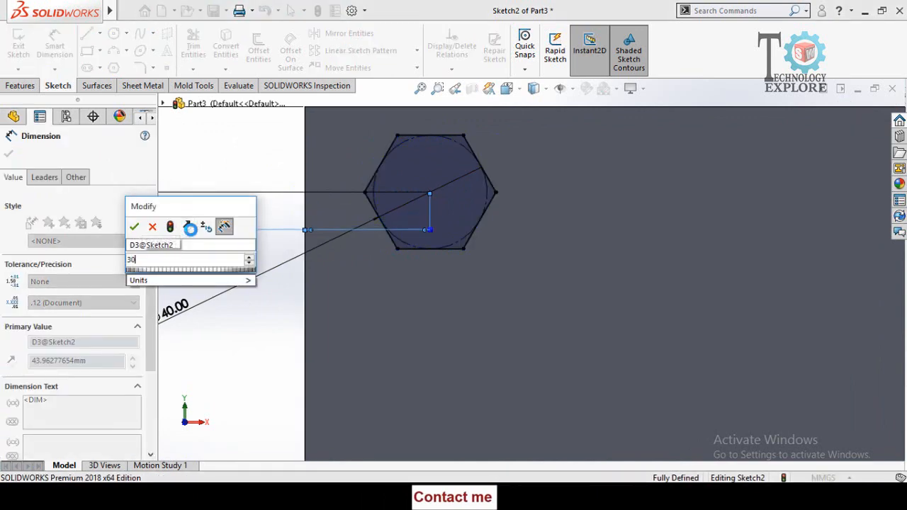
{"action": "key", "text": "Return"}
{"action": "scroll", "coordinate": [195, 252], "scroll_direction": "up", "scroll_amount": 2}
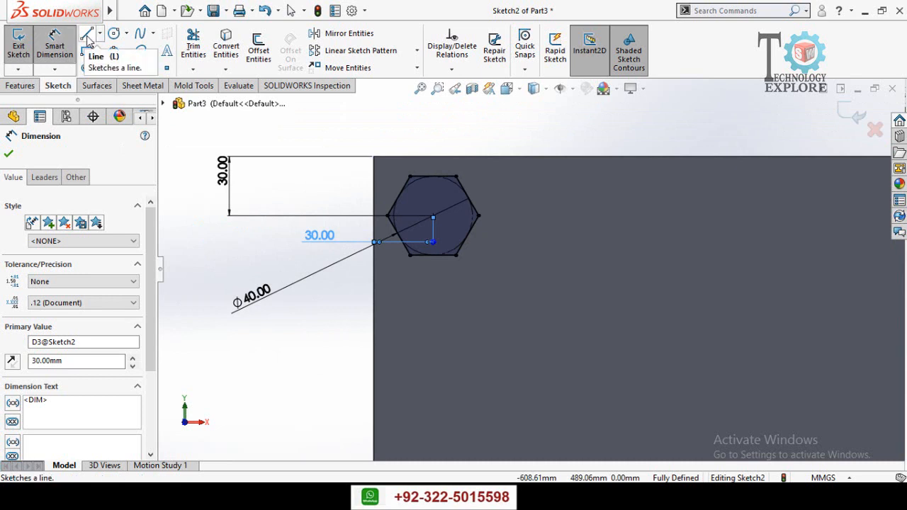
Step: Sketch two vertical lines about 11 mm long, cutting across the hexagon's left and right corners between its slanted sides
{"action": "left_click", "coordinate": [88, 41]}
{"action": "scroll", "coordinate": [400, 241], "scroll_direction": "down", "scroll_amount": 3}
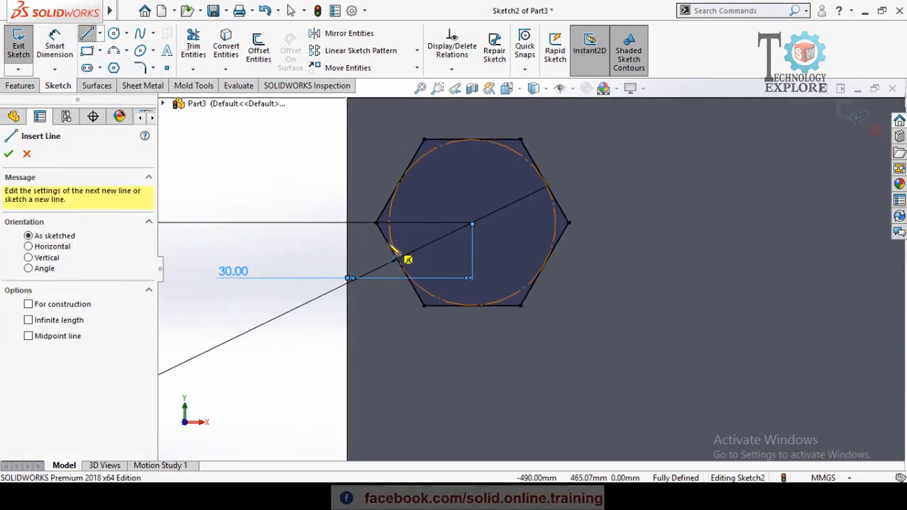
{"action": "left_click_drag", "start_coordinate": [388, 246], "coordinate": [388, 200]}
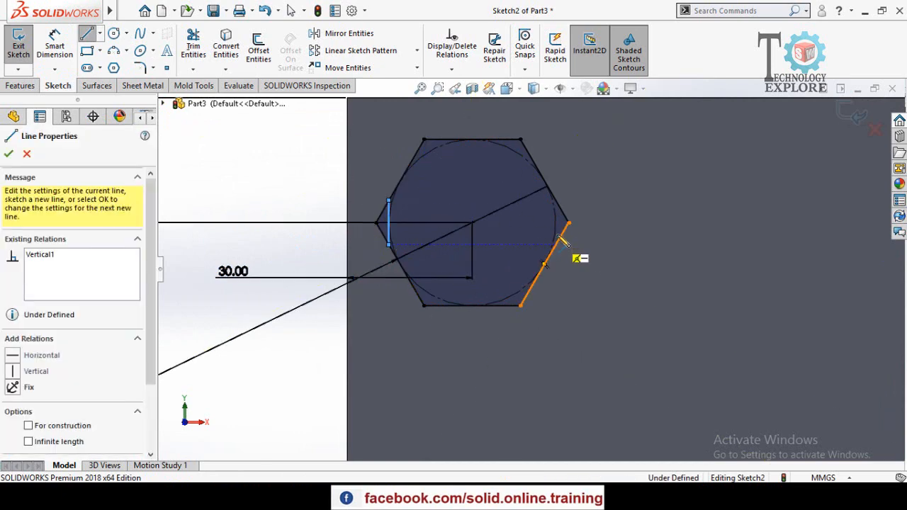
{"action": "left_click_drag", "start_coordinate": [558, 243], "coordinate": [555, 201]}
{"action": "key", "text": "Escape"}
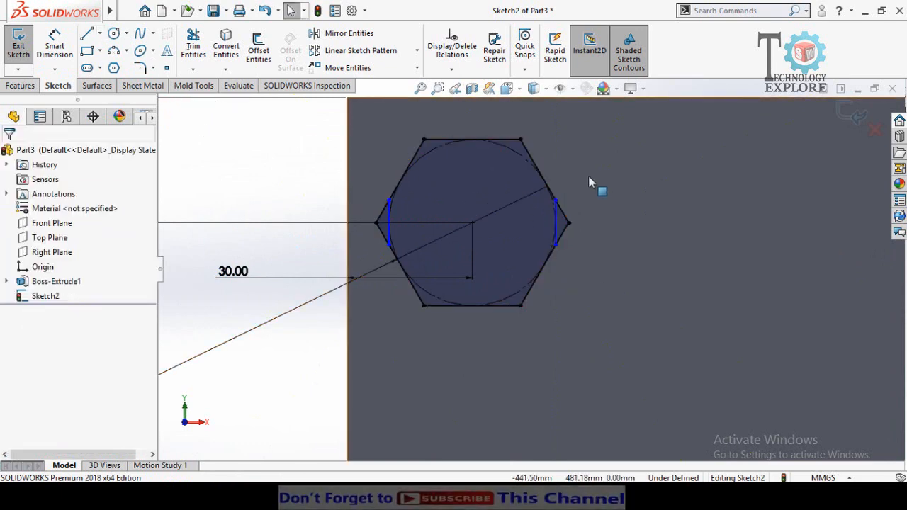
Step: Make the two vertical lines across the hexagon's corners equal in length
{"action": "left_click_drag", "start_coordinate": [303, 158], "coordinate": [586, 268]}
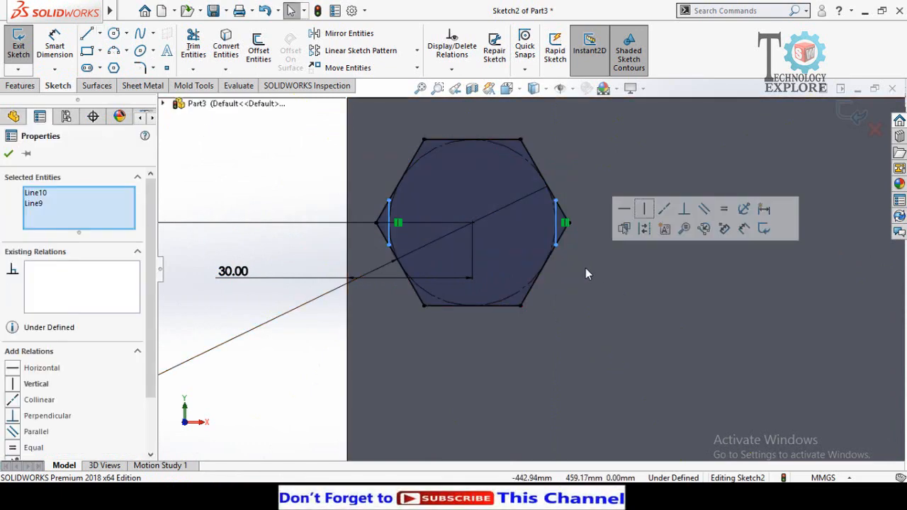
{"action": "left_click", "coordinate": [726, 213]}
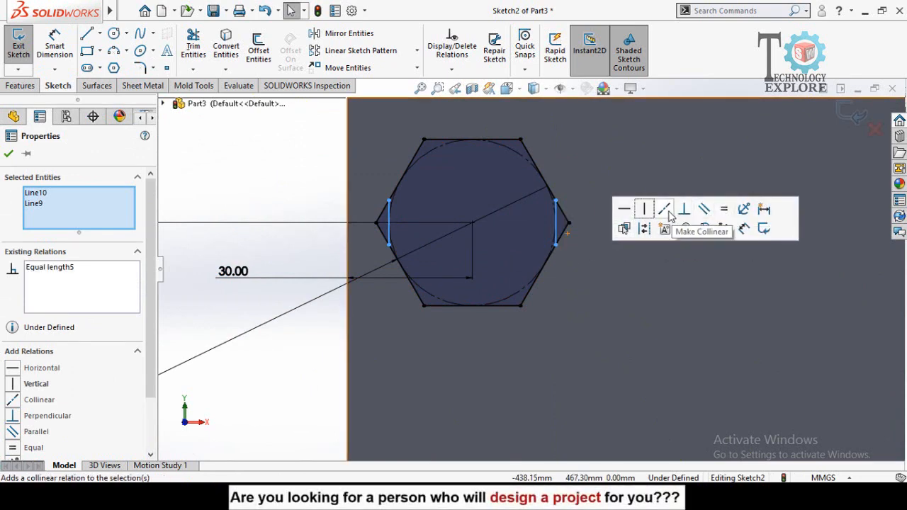
{"action": "left_click", "coordinate": [284, 249]}
Step: Dimension the left vertical line's length to 12 mm
{"action": "scroll", "coordinate": [310, 280], "scroll_direction": "up", "scroll_amount": 1}
{"action": "right_click_drag", "start_coordinate": [287, 376], "coordinate": [289, 323]}
{"action": "scroll", "coordinate": [409, 266], "scroll_direction": "down", "scroll_amount": 4}
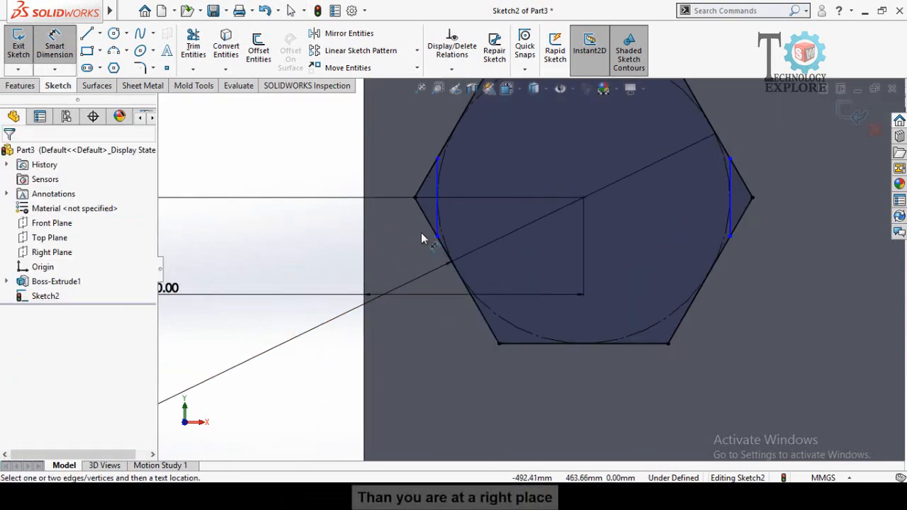
{"action": "left_click", "coordinate": [391, 227]}
{"action": "left_click", "coordinate": [294, 229]}
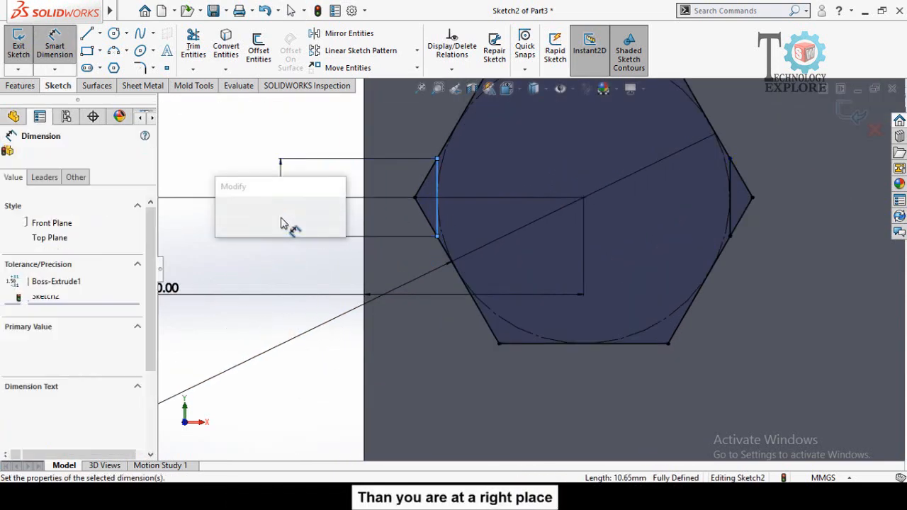
{"action": "type", "text": "12"}
{"action": "key", "text": "Return"}
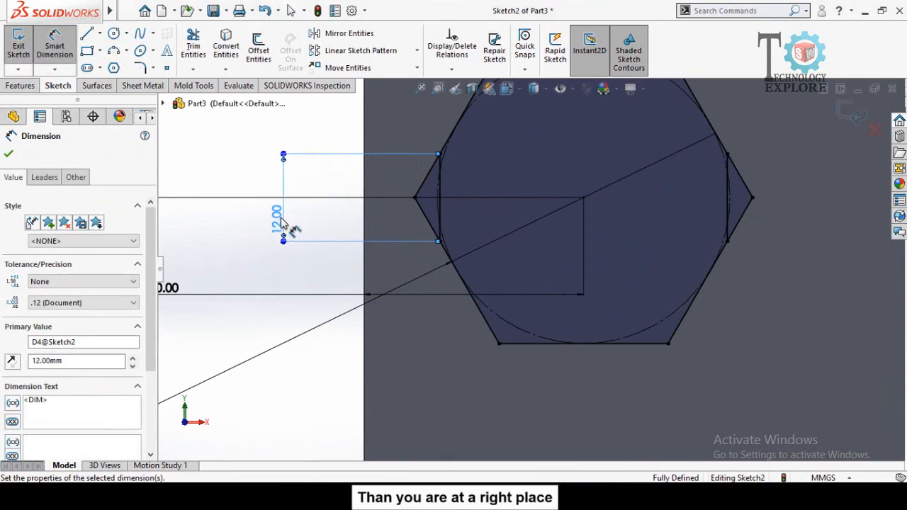
Step: Trim away the hexagon's left and right corner tips outside the vertical lines, and exit the sketch
{"action": "left_click", "coordinate": [193, 51]}
{"action": "left_click_drag", "start_coordinate": [421, 171], "coordinate": [421, 200]}
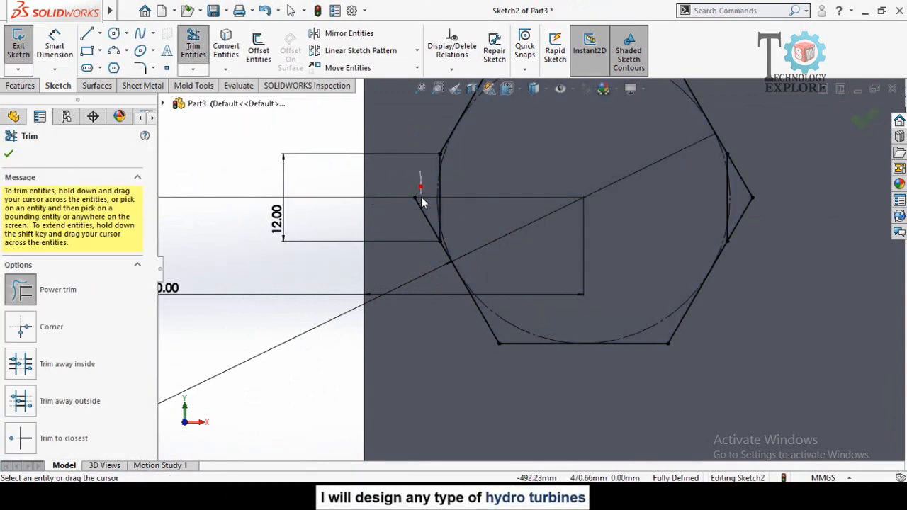
{"action": "left_click_drag", "start_coordinate": [421, 232], "coordinate": [423, 237]}
{"action": "mouse_move", "coordinate": [757, 174]}
{"action": "left_mouse_down"}
{"action": "mouse_move", "coordinate": [747, 218]}
{"action": "mouse_move", "coordinate": [735, 209]}
{"action": "left_mouse_up"}
{"action": "scroll", "coordinate": [752, 211], "scroll_direction": "up", "scroll_amount": 5}
{"action": "left_click", "coordinate": [865, 119]}
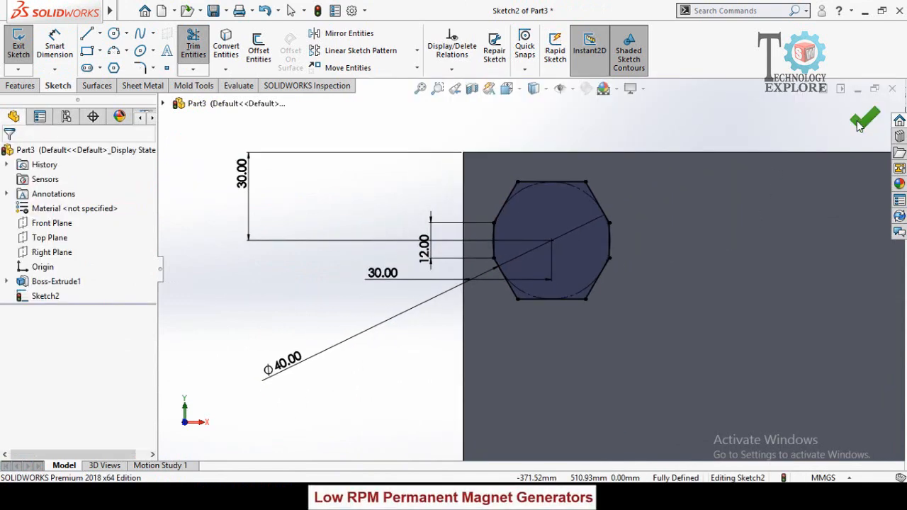
{"action": "left_click", "coordinate": [846, 114]}
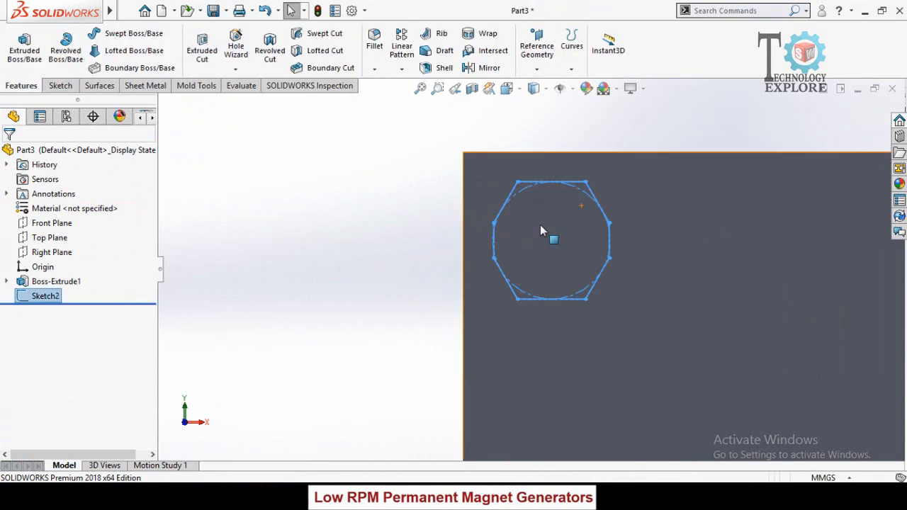
Step: Examine the trimmed profile's placement on the plate from several tilted views
{"action": "mouse_move", "coordinate": [558, 260]}
{"action": "middle_mouse_down"}
{"action": "mouse_move", "coordinate": [502, 319]}
{"action": "mouse_move", "coordinate": [500, 174]}
{"action": "middle_mouse_up"}
{"action": "left_click", "coordinate": [377, 287]}
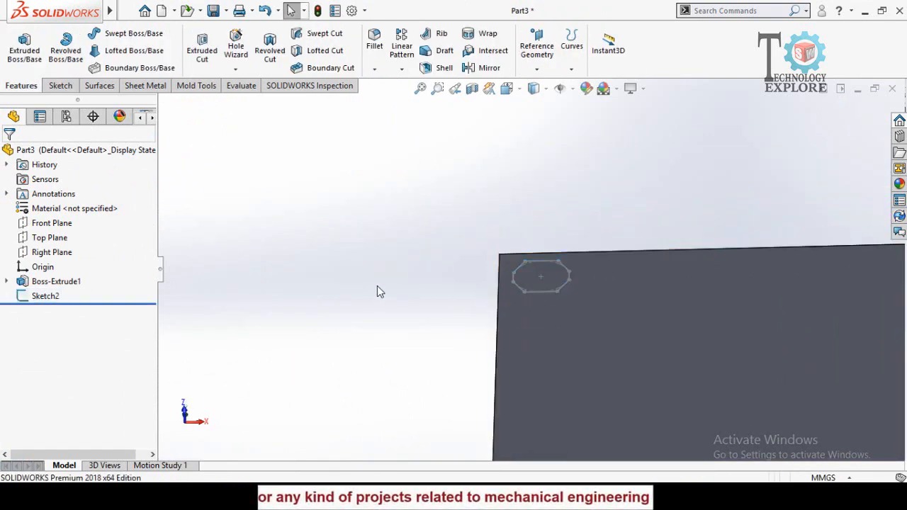
{"action": "mouse_move", "coordinate": [415, 294]}
{"action": "middle_mouse_down"}
{"action": "mouse_move", "coordinate": [607, 233]}
{"action": "mouse_move", "coordinate": [579, 246]}
{"action": "mouse_move", "coordinate": [581, 299]}
{"action": "middle_mouse_up"}
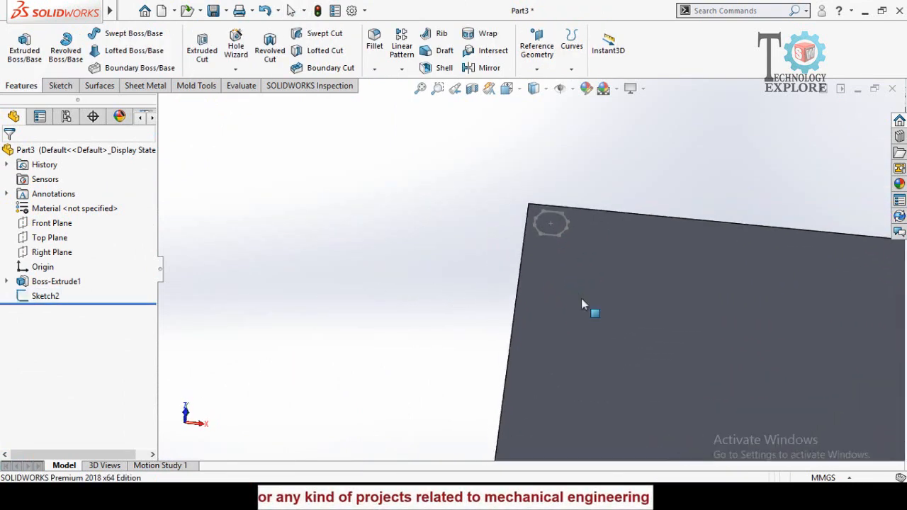
{"action": "scroll", "coordinate": [580, 295], "scroll_direction": "up", "scroll_amount": 2}
{"action": "scroll", "coordinate": [580, 295], "scroll_direction": "down", "scroll_amount": 3}
{"action": "scroll", "coordinate": [533, 190], "scroll_direction": "up", "scroll_amount": 3}
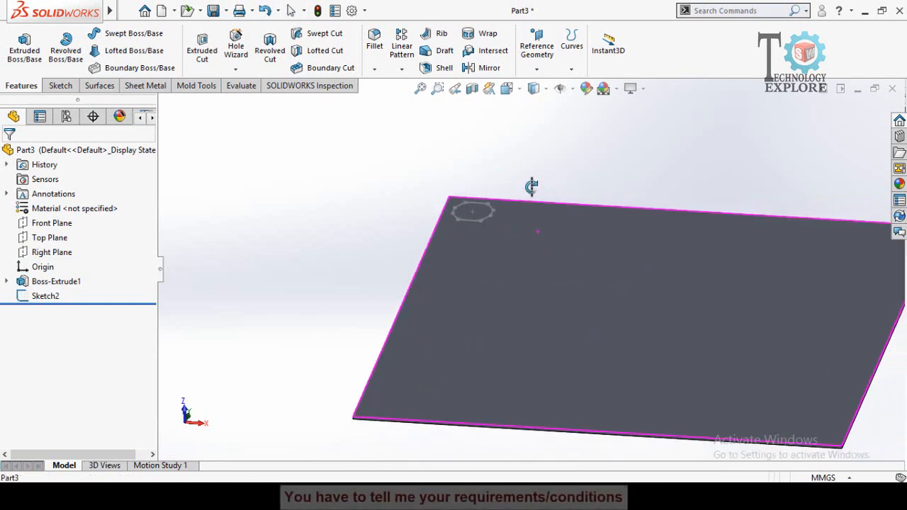
{"action": "scroll", "coordinate": [506, 177], "scroll_direction": "down", "scroll_amount": 3}
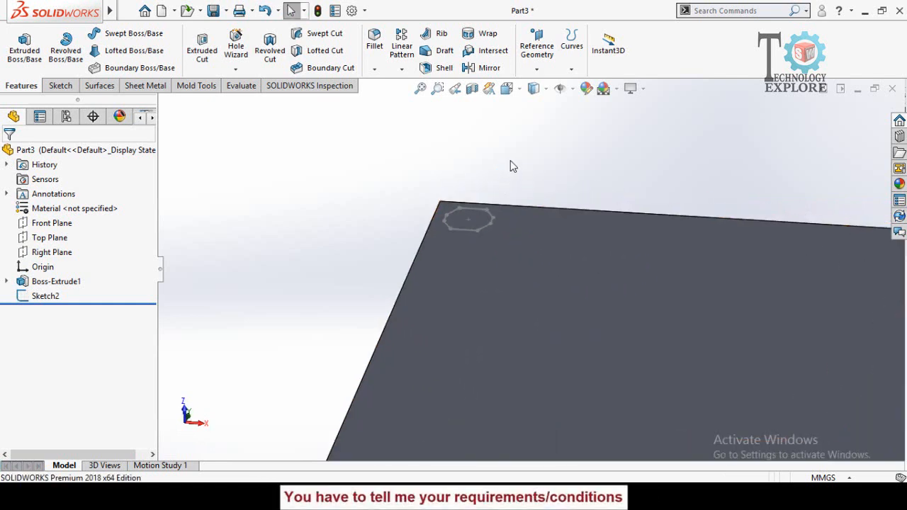
{"action": "middle_click_drag", "start_coordinate": [509, 182], "coordinate": [506, 170]}
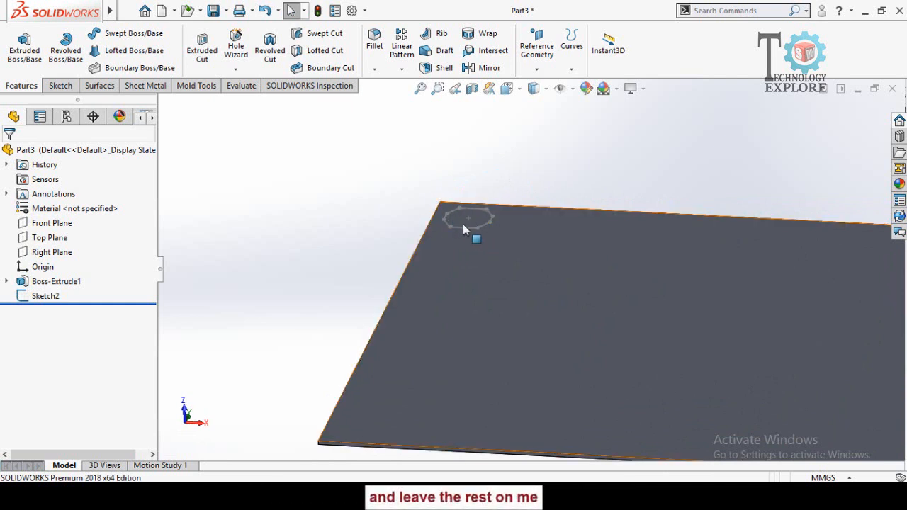
{"action": "middle_click_drag", "start_coordinate": [475, 238], "coordinate": [517, 255]}
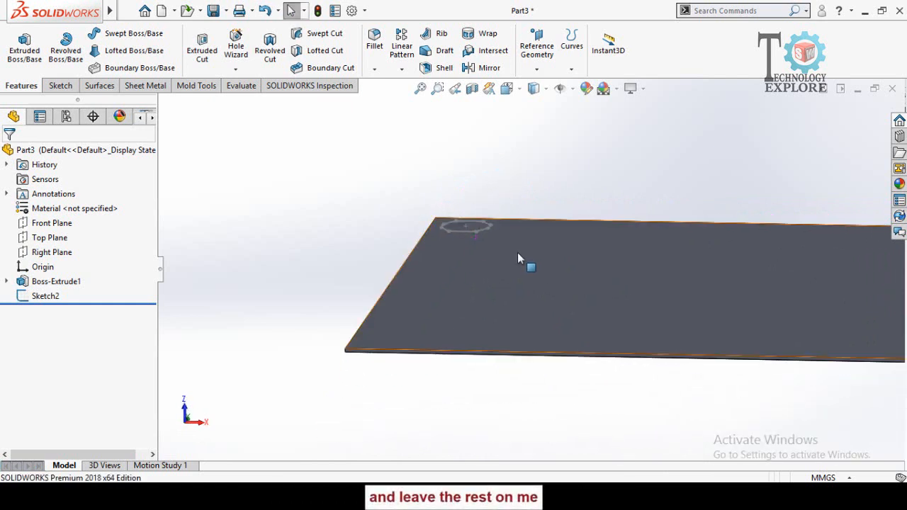
{"action": "left_click", "coordinate": [559, 260]}
{"action": "left_click", "coordinate": [516, 141]}
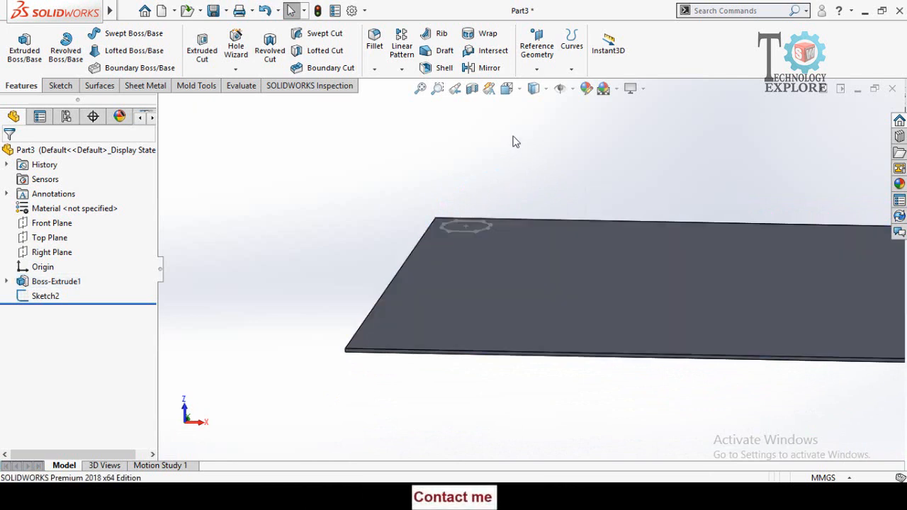
Step: Create a reference plane offset 40 mm above the plate's large face that carries the profile
{"action": "left_click", "coordinate": [549, 55]}
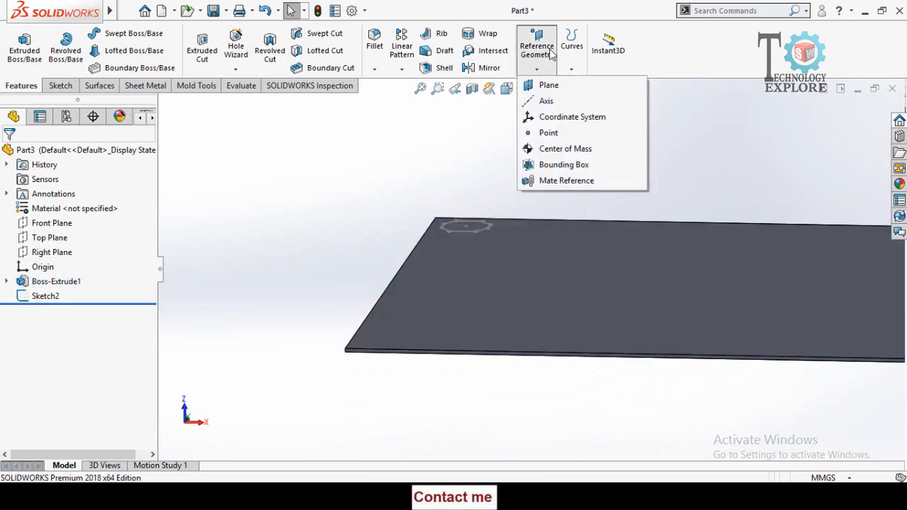
{"action": "left_click", "coordinate": [548, 86]}
{"action": "left_click", "coordinate": [577, 259]}
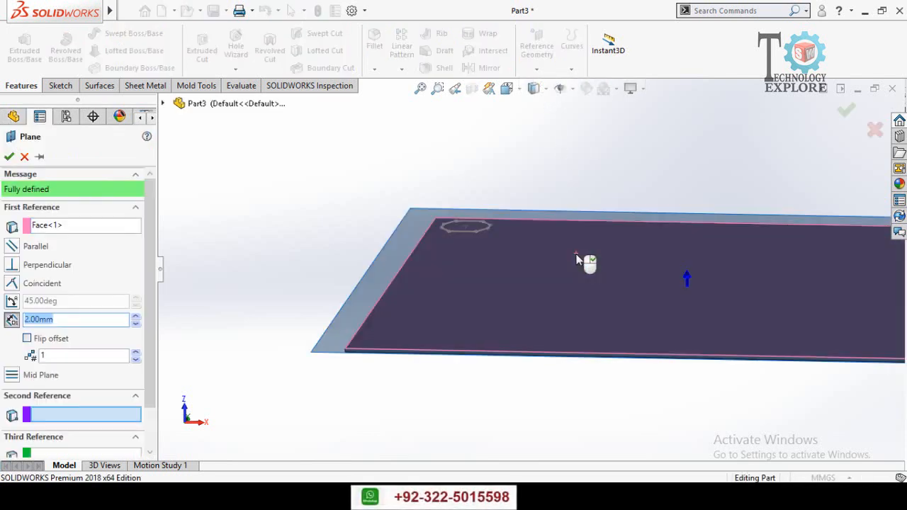
{"action": "middle_click_drag", "start_coordinate": [491, 246], "coordinate": [309, 267]}
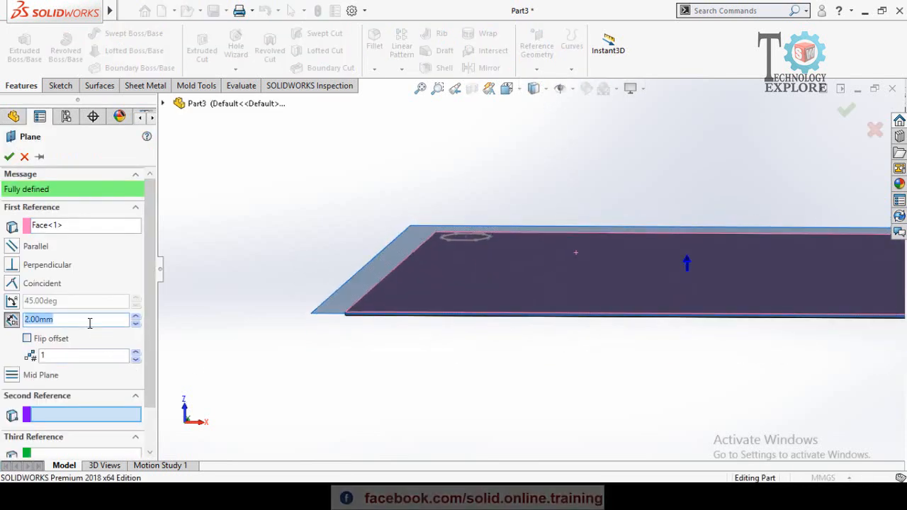
{"action": "type", "text": "40"}
{"action": "key", "text": "Return"}
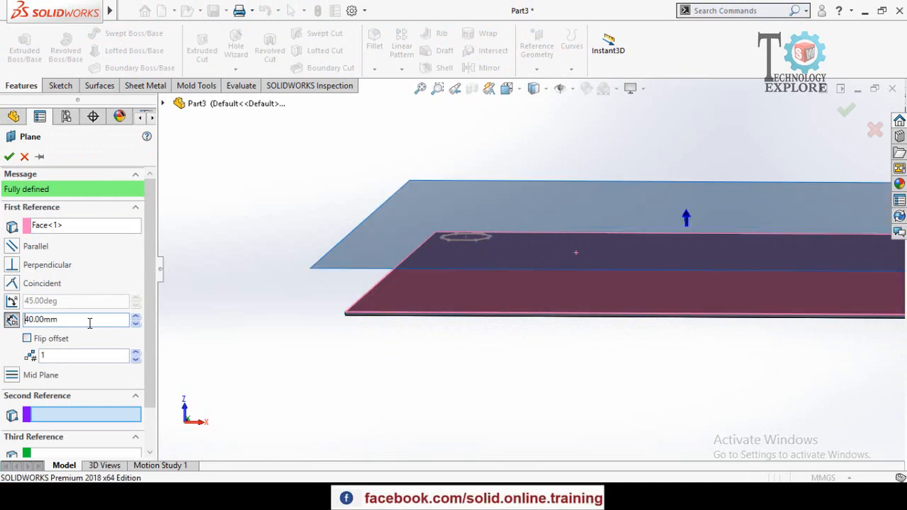
{"action": "left_click", "coordinate": [9, 156]}
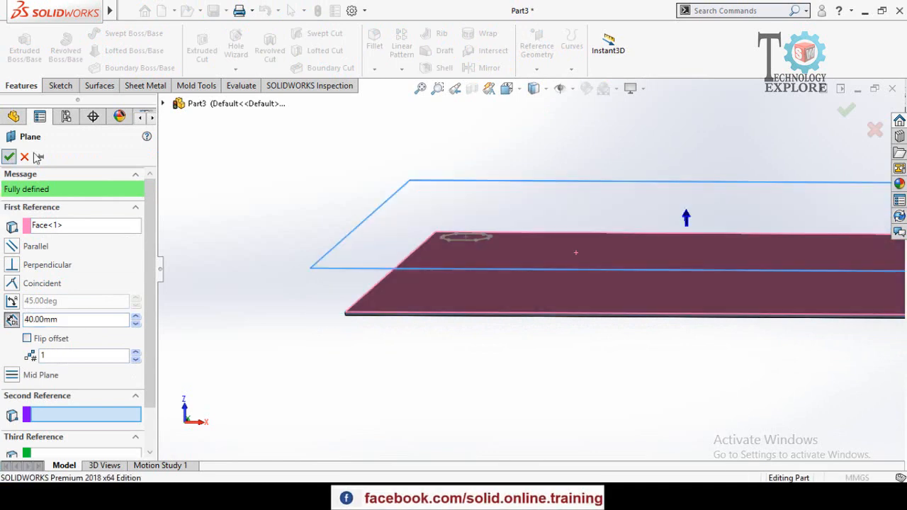
Step: On the offset plane, sketch a six-sided polygon centered on the lower profile, with an inscribed circle about 25.5 mm in diameter
{"action": "middle_click_drag", "start_coordinate": [361, 219], "coordinate": [380, 177]}
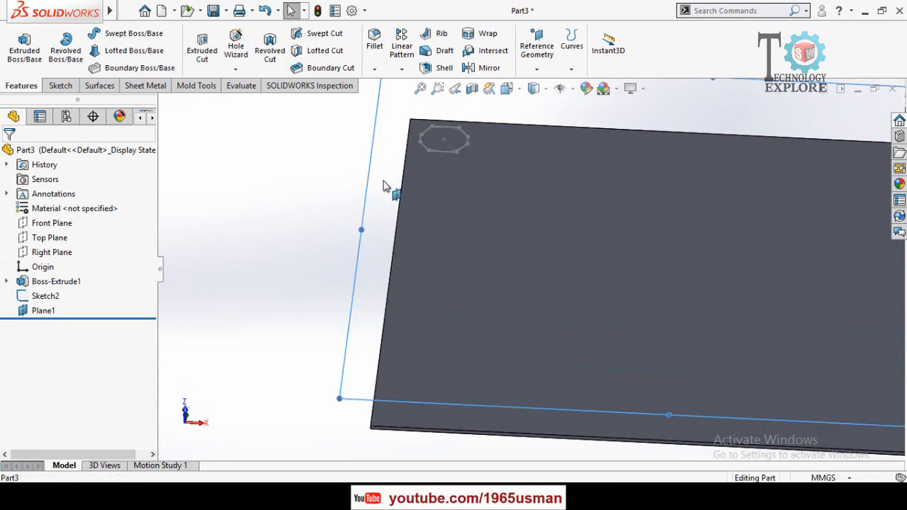
{"action": "left_click", "coordinate": [383, 186]}
{"action": "left_click", "coordinate": [423, 139]}
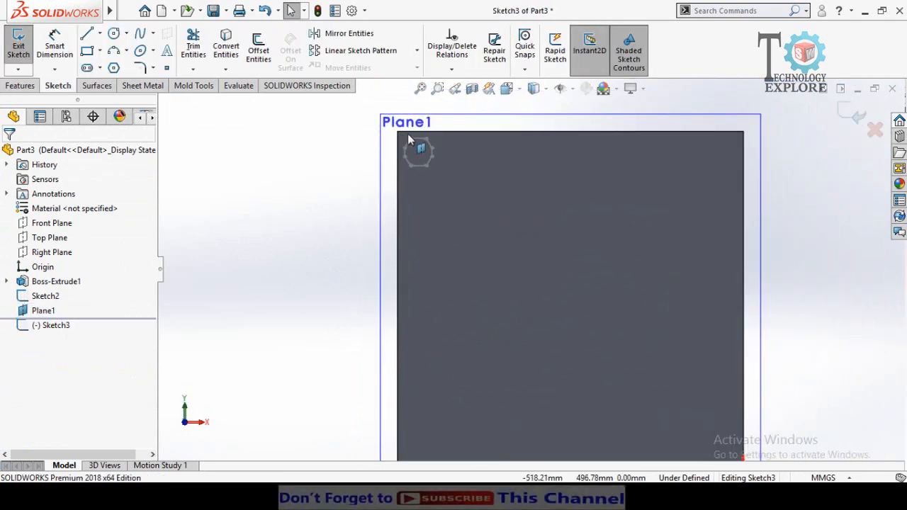
{"action": "left_click", "coordinate": [113, 67]}
{"action": "scroll", "coordinate": [521, 205], "scroll_direction": "down", "scroll_amount": 2}
{"action": "left_click", "coordinate": [415, 184]}
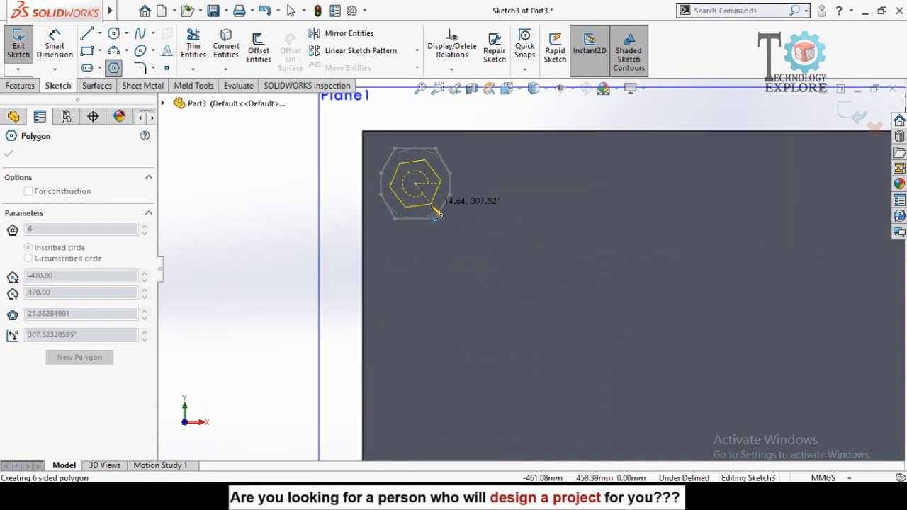
{"action": "left_click", "coordinate": [434, 210]}
{"action": "key", "text": "Escape"}
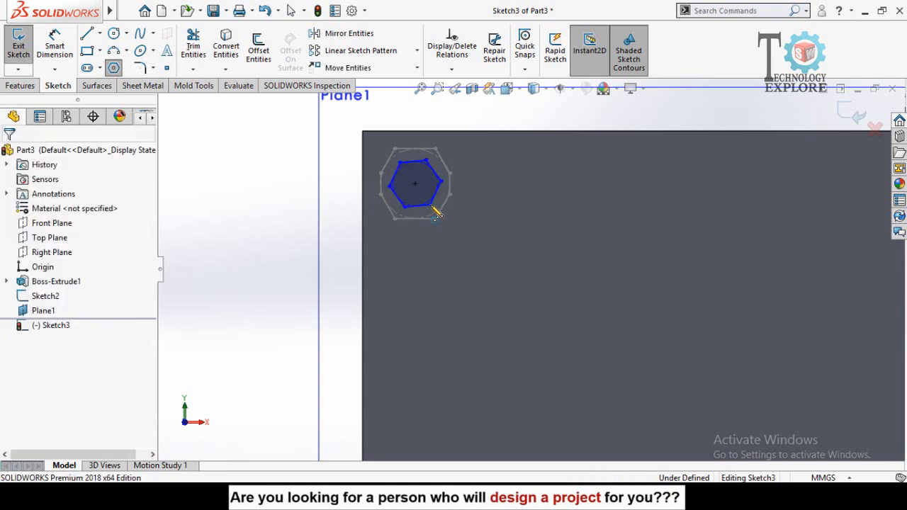
Step: Dimension the new hexagon's inscribed circle to a 15 mm diameter
{"action": "right_click_drag", "start_coordinate": [257, 283], "coordinate": [251, 158]}
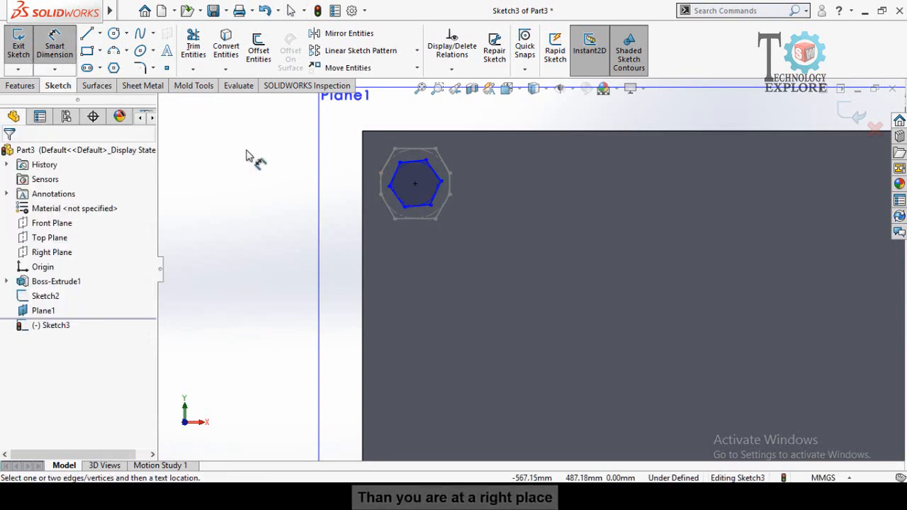
{"action": "scroll", "coordinate": [405, 217], "scroll_direction": "down", "scroll_amount": 4}
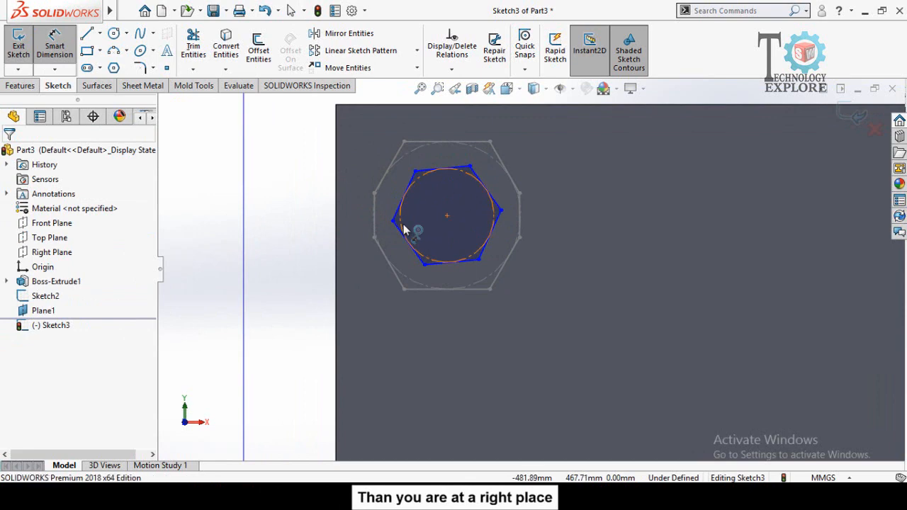
{"action": "left_click", "coordinate": [405, 230]}
{"action": "left_click", "coordinate": [234, 299]}
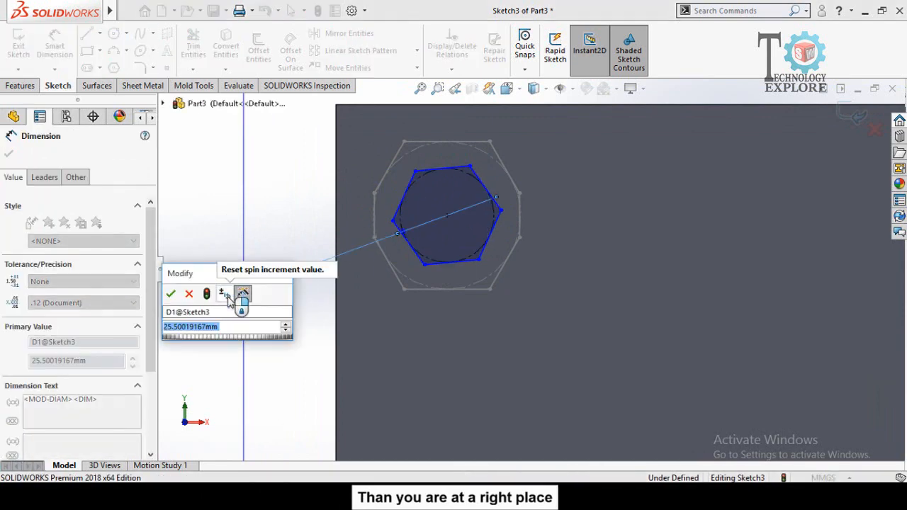
{"action": "type", "text": "15"}
{"action": "key", "text": "Return"}
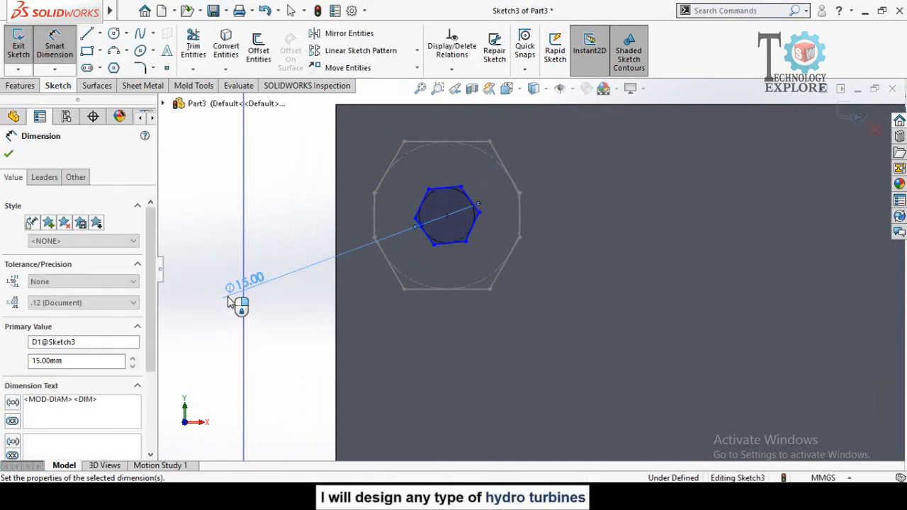
{"action": "key", "text": "Escape"}
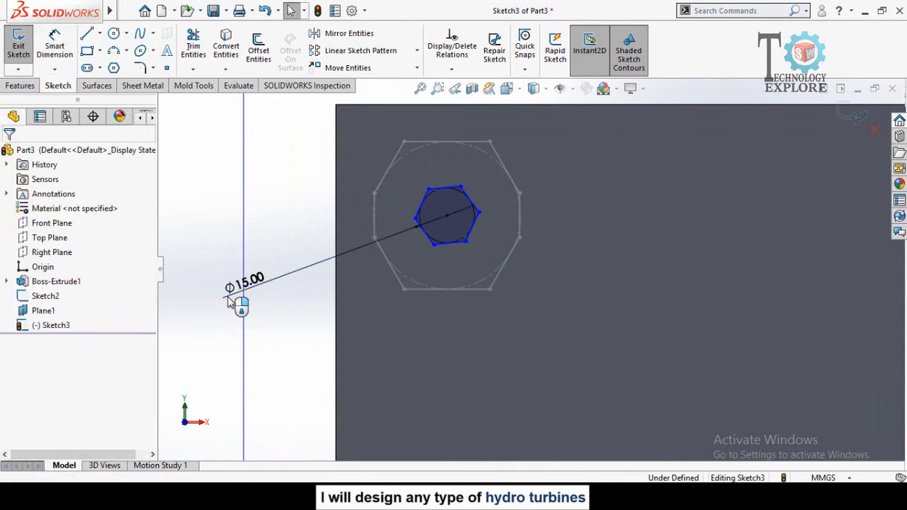
Step: Make the top side of the small hexagon on the offset plane horizontal
{"action": "scroll", "coordinate": [397, 202], "scroll_direction": "down", "scroll_amount": 3}
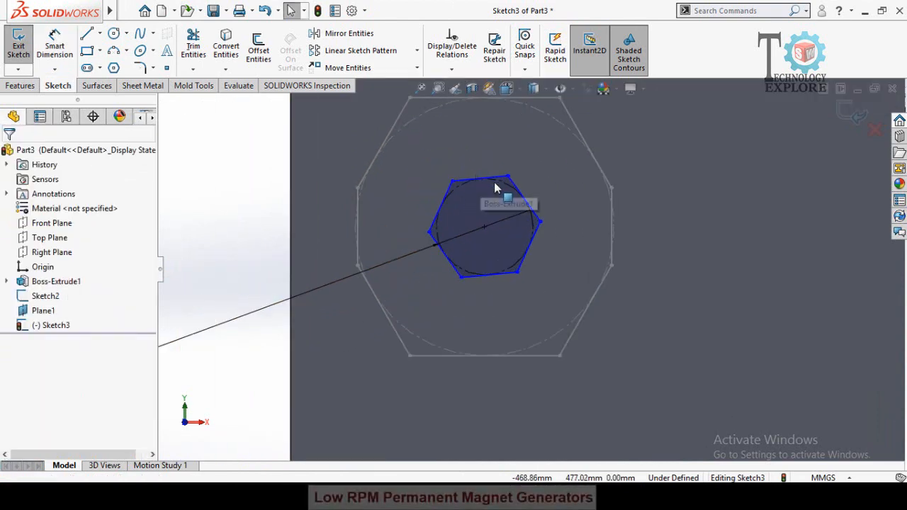
{"action": "left_click", "coordinate": [482, 178]}
{"action": "left_click", "coordinate": [537, 118]}
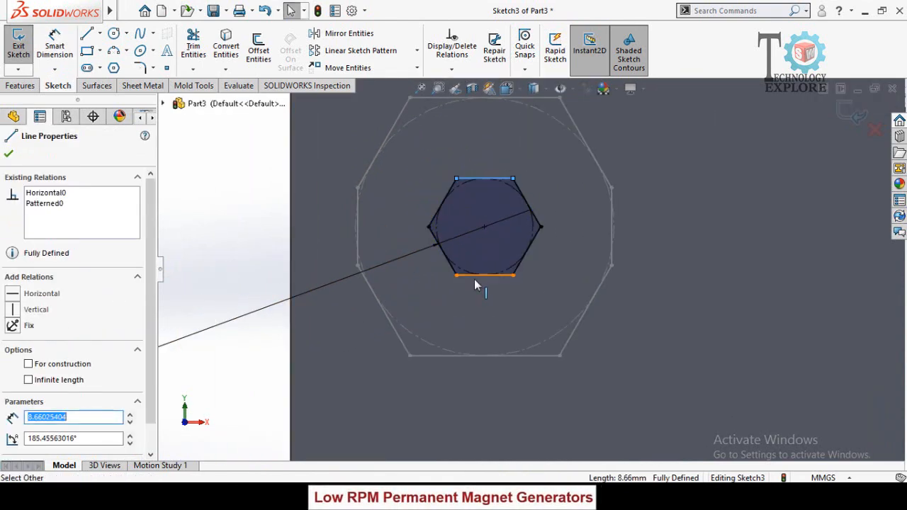
{"action": "scroll", "coordinate": [314, 263], "scroll_direction": "up", "scroll_amount": 3}
{"action": "key", "text": "Escape"}
{"action": "mouse_move", "coordinate": [393, 339]}
{"action": "middle_mouse_down"}
{"action": "mouse_move", "coordinate": [391, 199]}
{"action": "mouse_move", "coordinate": [418, 366]}
{"action": "mouse_move", "coordinate": [731, 185]}
{"action": "middle_mouse_up"}
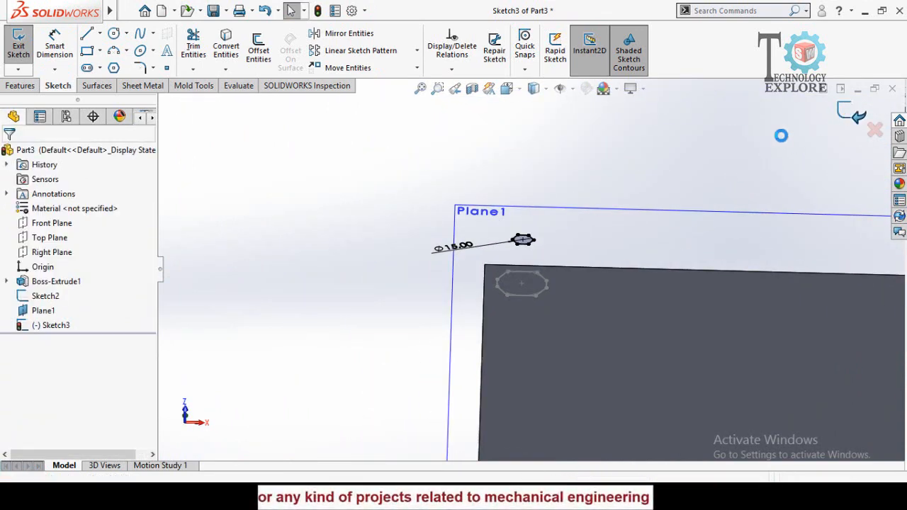
Step: Finish the small hexagon's sketch and hide the reference plane offset above the plate
{"action": "left_click", "coordinate": [612, 222]}
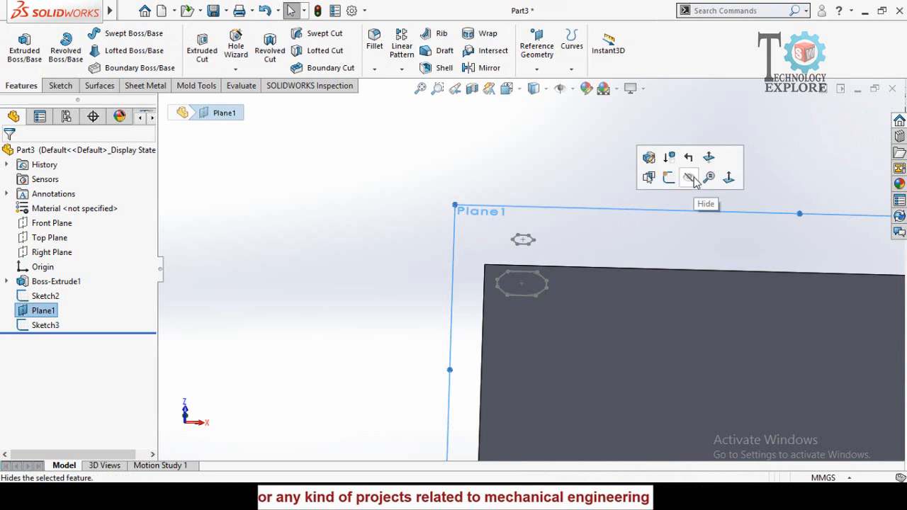
{"action": "left_click", "coordinate": [690, 178]}
{"action": "middle_click_drag", "start_coordinate": [428, 235], "coordinate": [487, 229]}
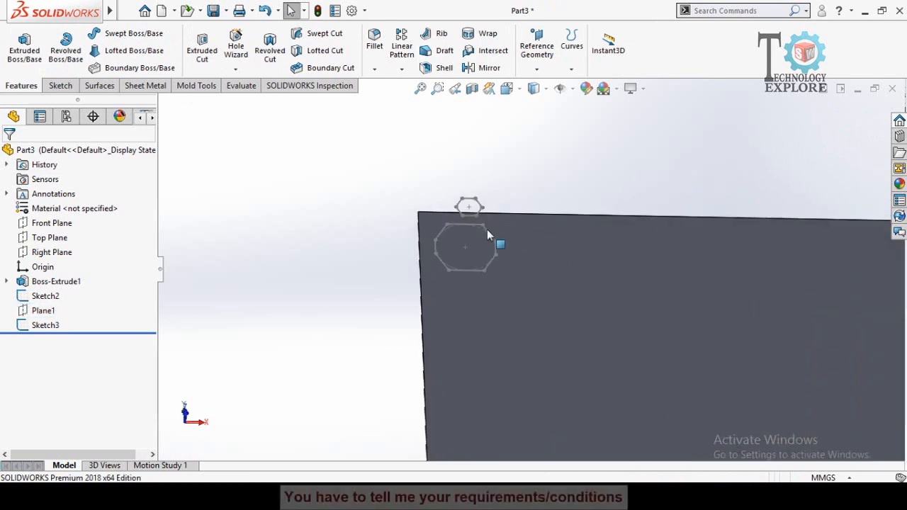
Step: Loft a solid from the modified hexagonal profile on the plate to the small hexagon above it
{"action": "left_click", "coordinate": [124, 50]}
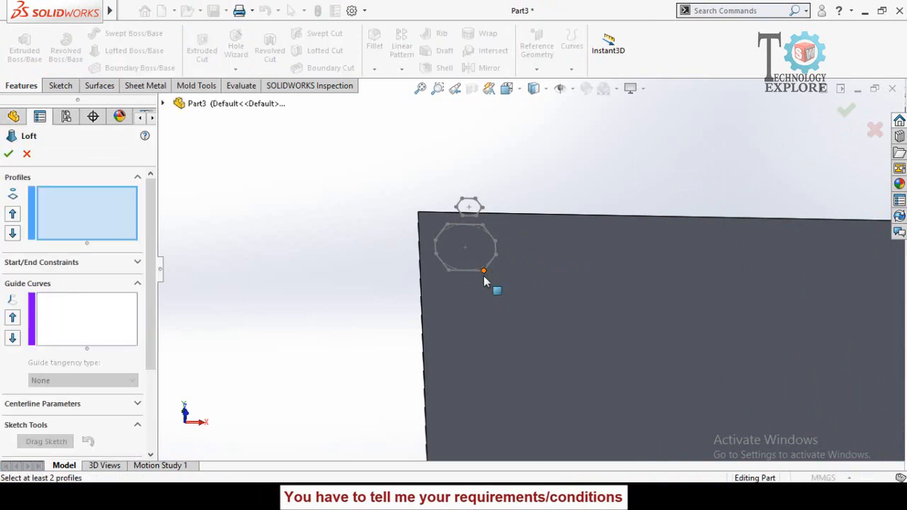
{"action": "scroll", "coordinate": [484, 281], "scroll_direction": "down", "scroll_amount": 3}
{"action": "scroll", "coordinate": [469, 195], "scroll_direction": "down", "scroll_amount": 3}
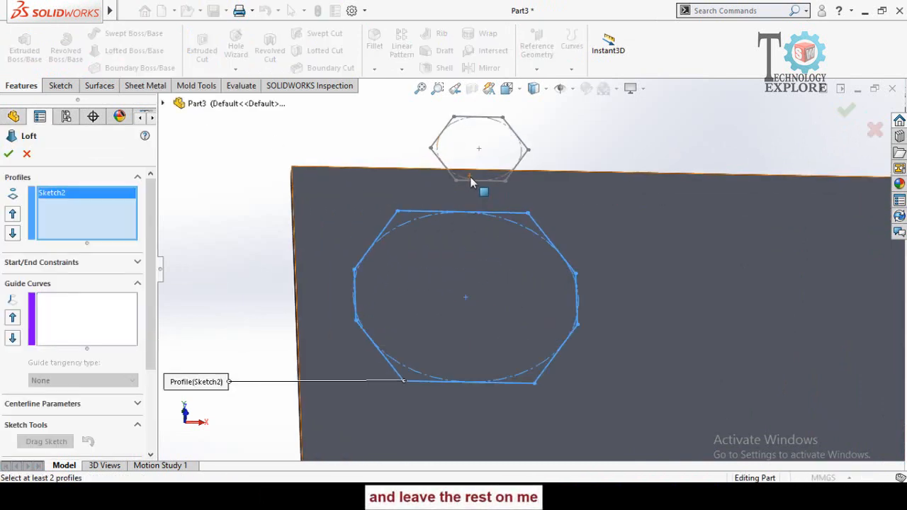
{"action": "left_click", "coordinate": [468, 180]}
{"action": "scroll", "coordinate": [417, 255], "scroll_direction": "up", "scroll_amount": 3}
{"action": "middle_click_drag", "start_coordinate": [419, 264], "coordinate": [426, 237]}
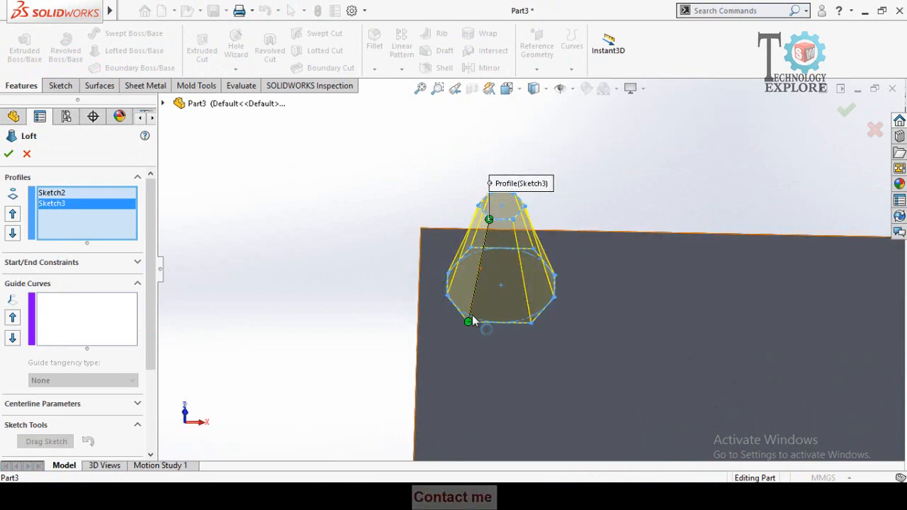
{"action": "left_click", "coordinate": [9, 156]}
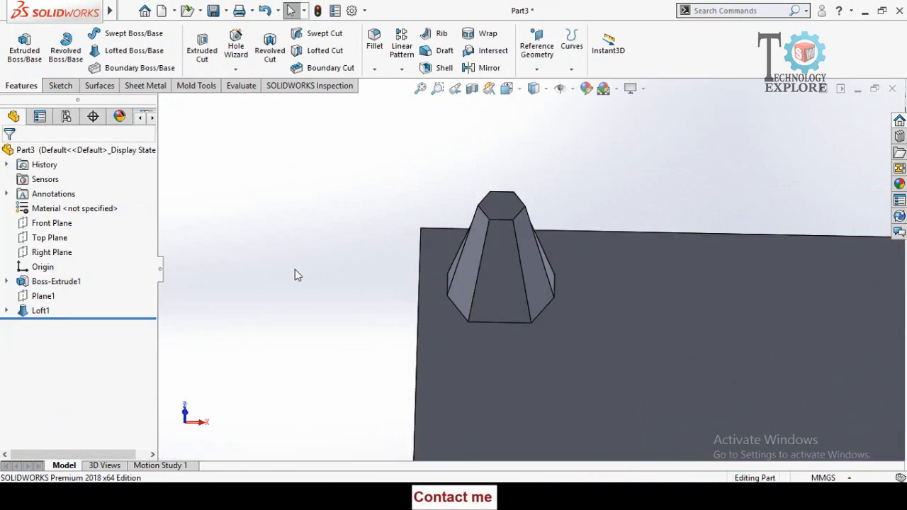
Step: Start a sketch on the plate's rear face, opposite the loft, and display the model with hidden lines visible
{"action": "scroll", "coordinate": [295, 270], "scroll_direction": "up", "scroll_amount": 2}
{"action": "middle_click_drag", "start_coordinate": [417, 246], "coordinate": [510, 245]}
{"action": "scroll", "coordinate": [518, 270], "scroll_direction": "down", "scroll_amount": 2}
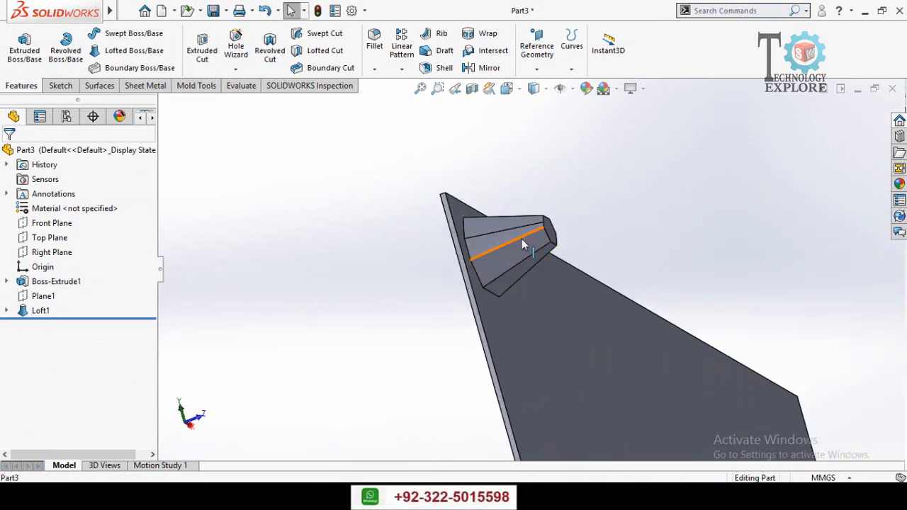
{"action": "middle_click_drag", "start_coordinate": [482, 285], "coordinate": [434, 276]}
{"action": "left_click", "coordinate": [434, 275]}
{"action": "left_click", "coordinate": [488, 237]}
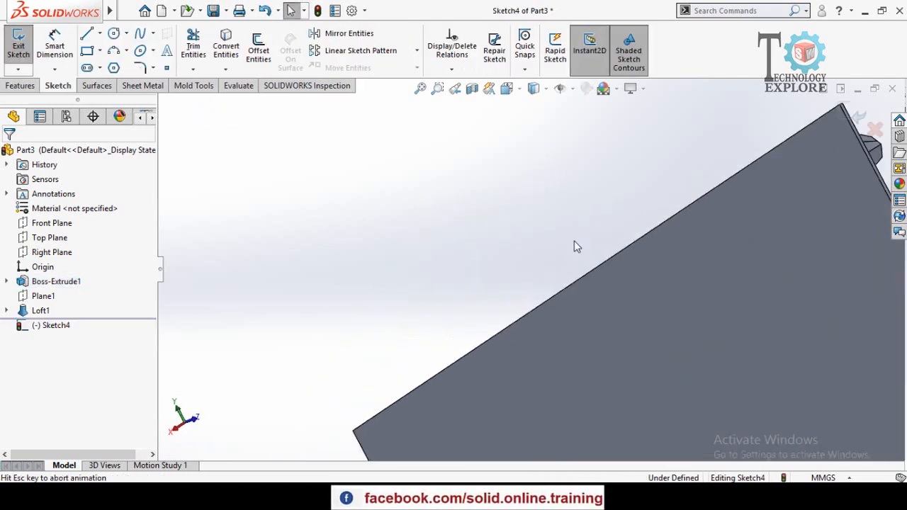
{"action": "scroll", "coordinate": [694, 120], "scroll_direction": "up", "scroll_amount": 1}
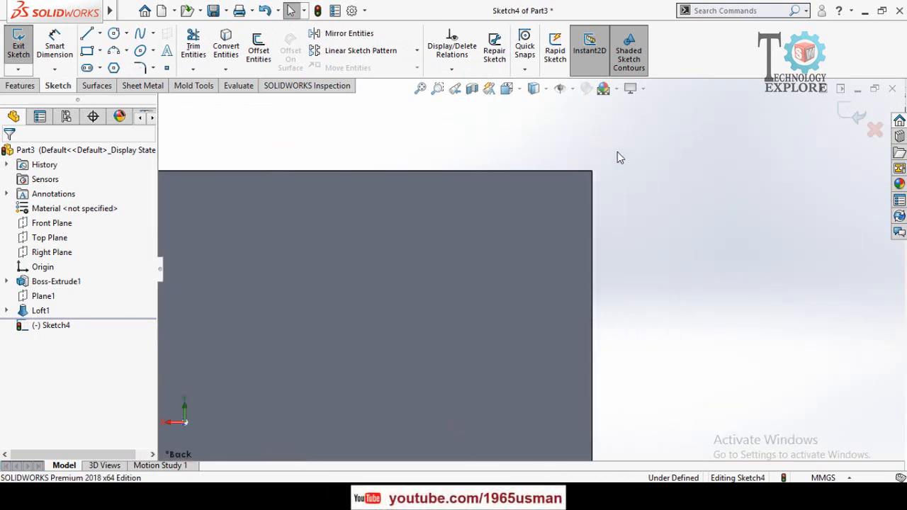
{"action": "left_click", "coordinate": [534, 89]}
{"action": "left_click", "coordinate": [531, 162]}
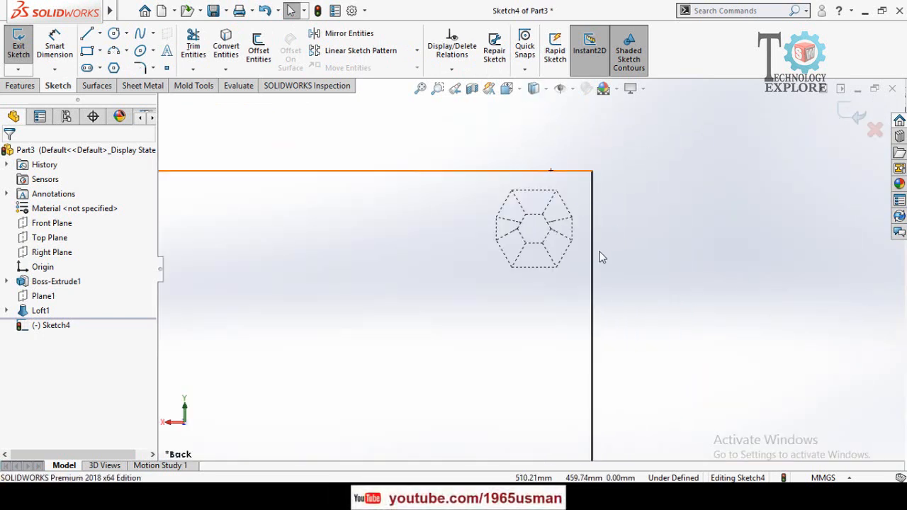
{"action": "scroll", "coordinate": [556, 262], "scroll_direction": "down", "scroll_amount": 3}
{"action": "scroll", "coordinate": [551, 264], "scroll_direction": "up", "scroll_amount": 2}
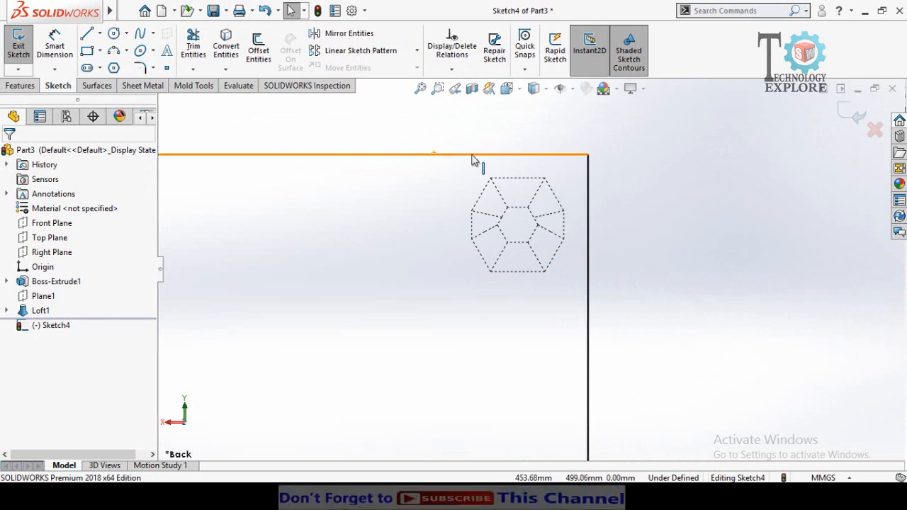
Step: Convert the loft's base profile into the sketch on the plate's rear face
{"action": "left_click", "coordinate": [7, 311]}
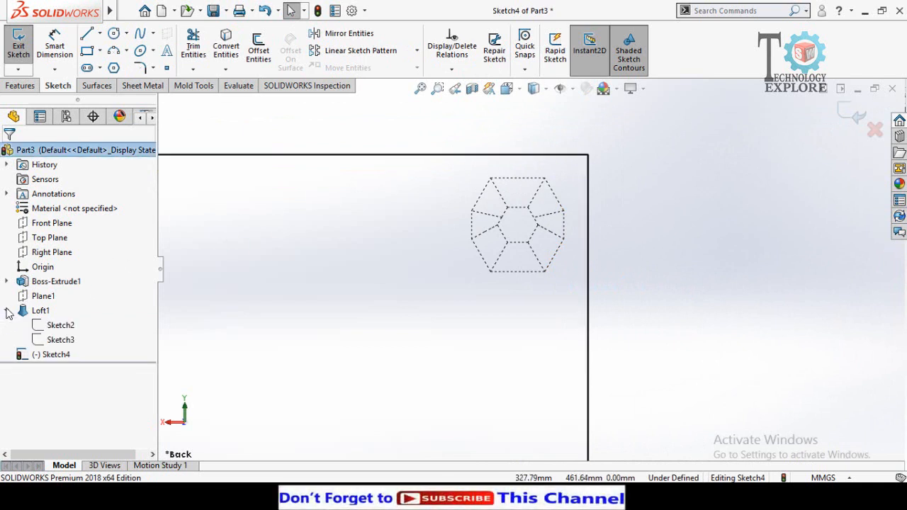
{"action": "left_click", "coordinate": [55, 327]}
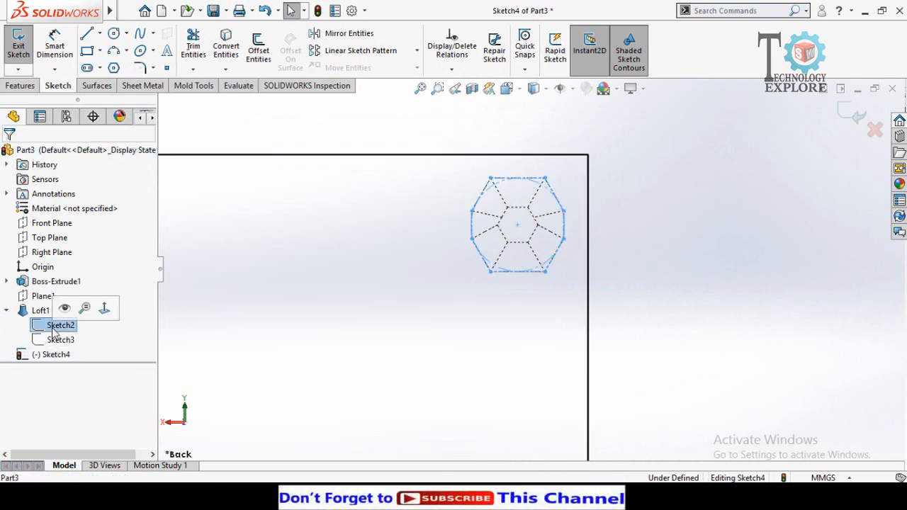
{"action": "left_click", "coordinate": [226, 58]}
{"action": "scroll", "coordinate": [634, 284], "scroll_direction": "up", "scroll_amount": 2}
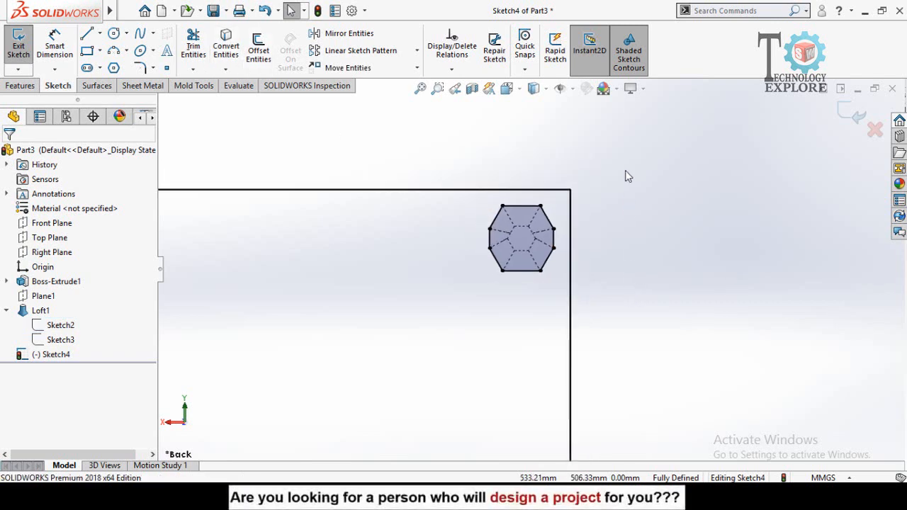
Step: Offset the converted base outline 2 mm inward, keeping the original lines as construction geometry, and finish the sketch
{"action": "mouse_move", "coordinate": [628, 163]}
{"action": "left_mouse_down"}
{"action": "mouse_move", "coordinate": [487, 296]}
{"action": "mouse_move", "coordinate": [426, 319]}
{"action": "left_mouse_up"}
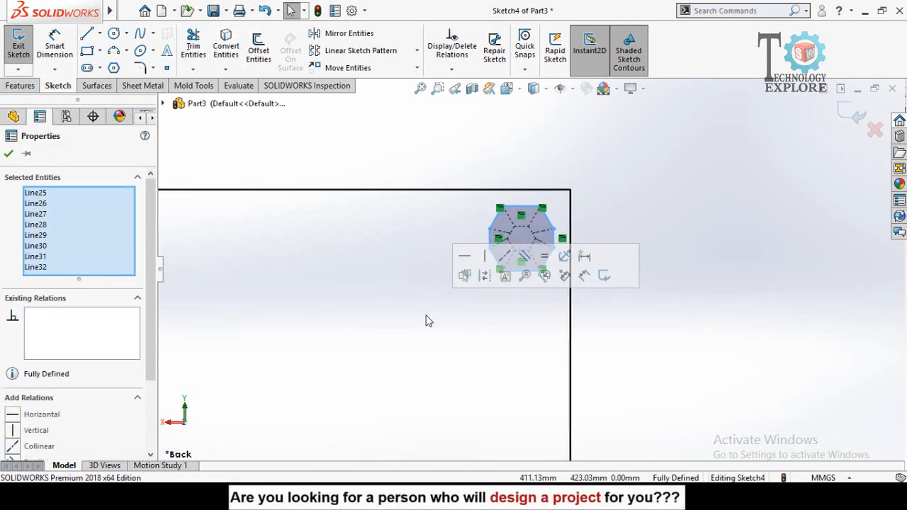
{"action": "left_click", "coordinate": [259, 51]}
{"action": "scroll", "coordinate": [536, 284], "scroll_direction": "down", "scroll_amount": 3}
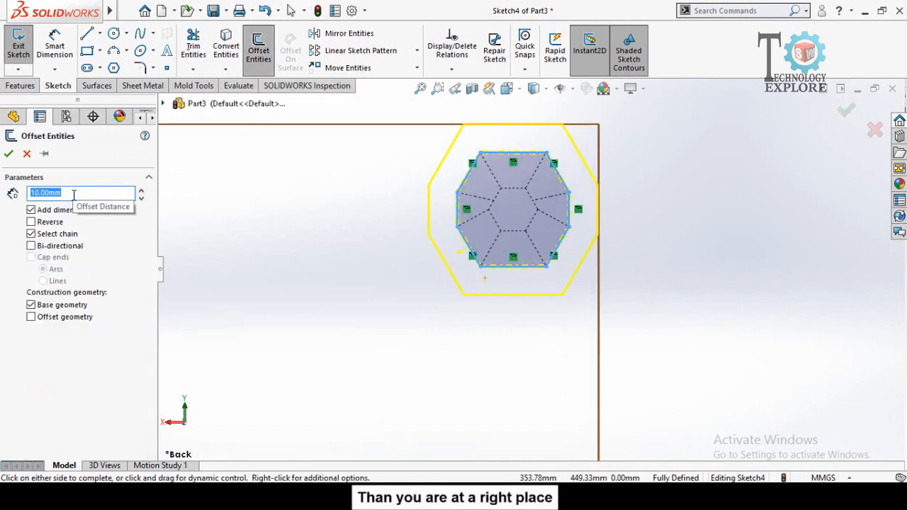
{"action": "type", "text": "2"}
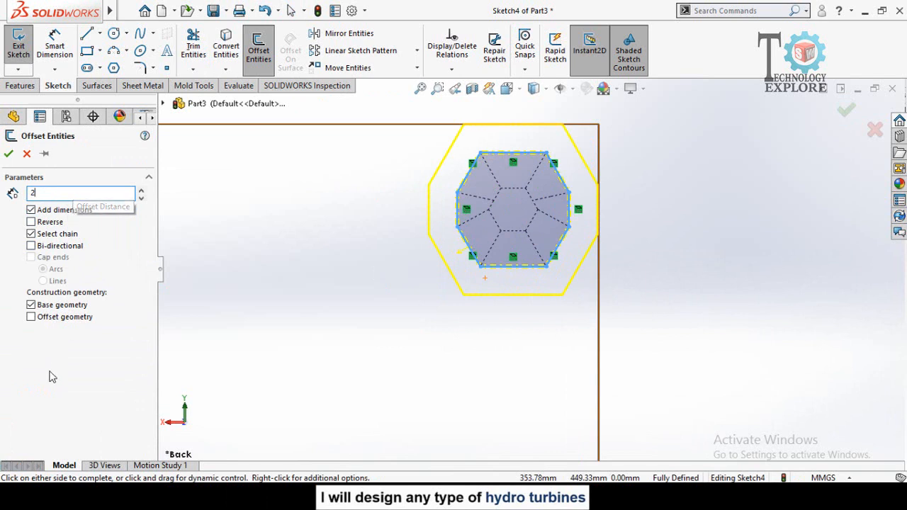
{"action": "key", "text": "Return"}
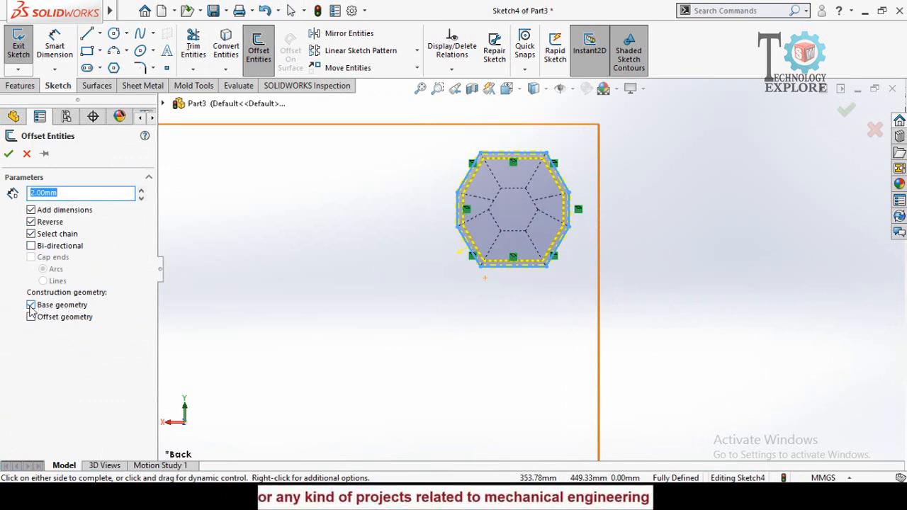
{"action": "left_click", "coordinate": [8, 154]}
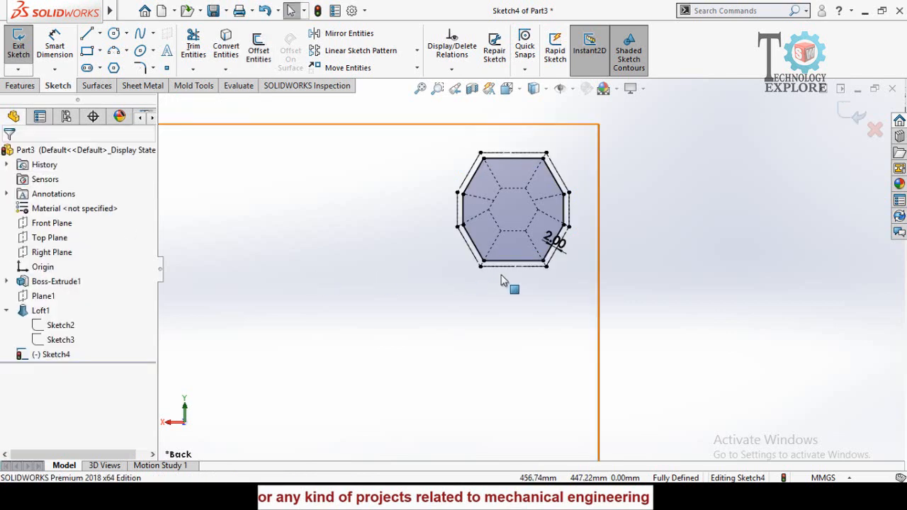
{"action": "scroll", "coordinate": [502, 280], "scroll_direction": "up", "scroll_amount": 3}
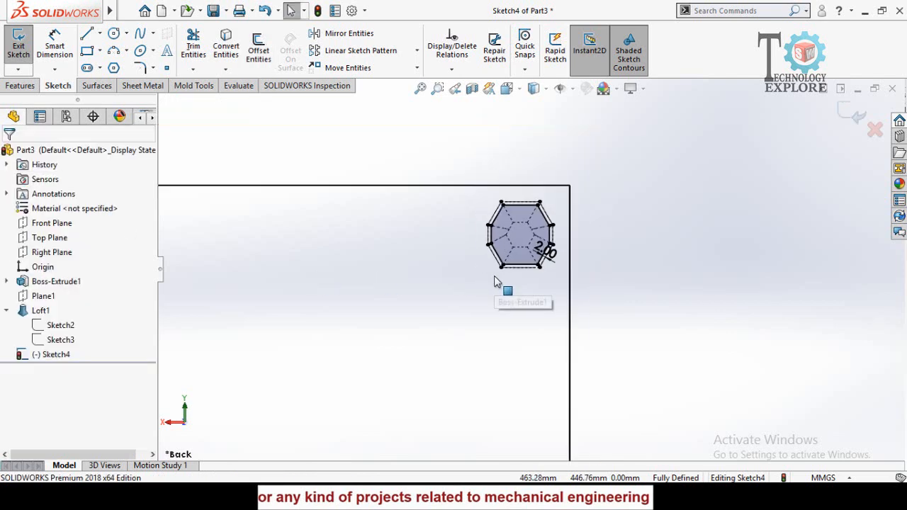
{"action": "left_click", "coordinate": [845, 112]}
Step: Restore the shaded display with edges and create a reference plane 2 mm below the loft's small end face
{"action": "middle_click_drag", "start_coordinate": [606, 288], "coordinate": [615, 170]}
{"action": "scroll", "coordinate": [603, 234], "scroll_direction": "down", "scroll_amount": 5}
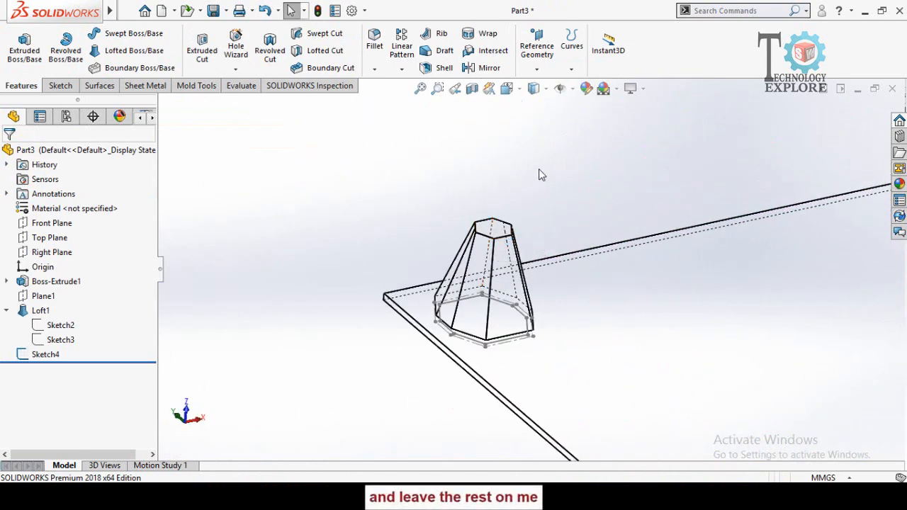
{"action": "left_click", "coordinate": [536, 69]}
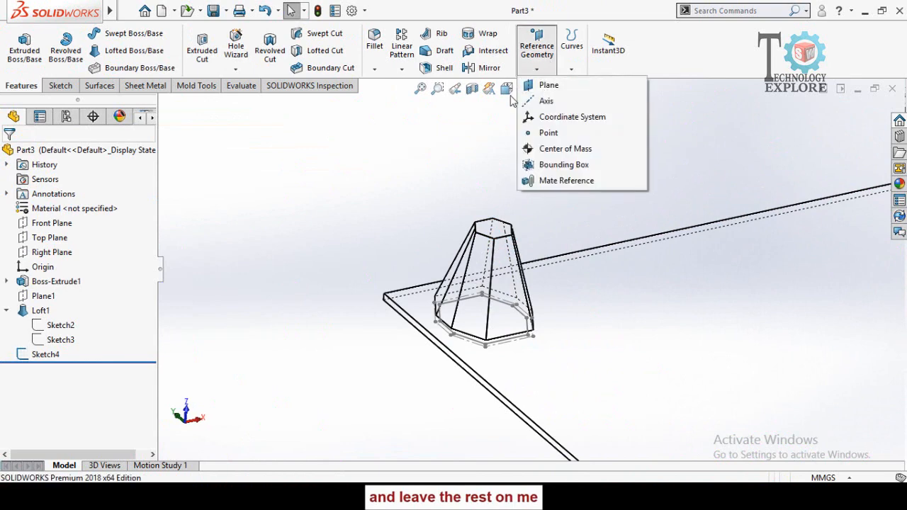
{"action": "left_click", "coordinate": [548, 86]}
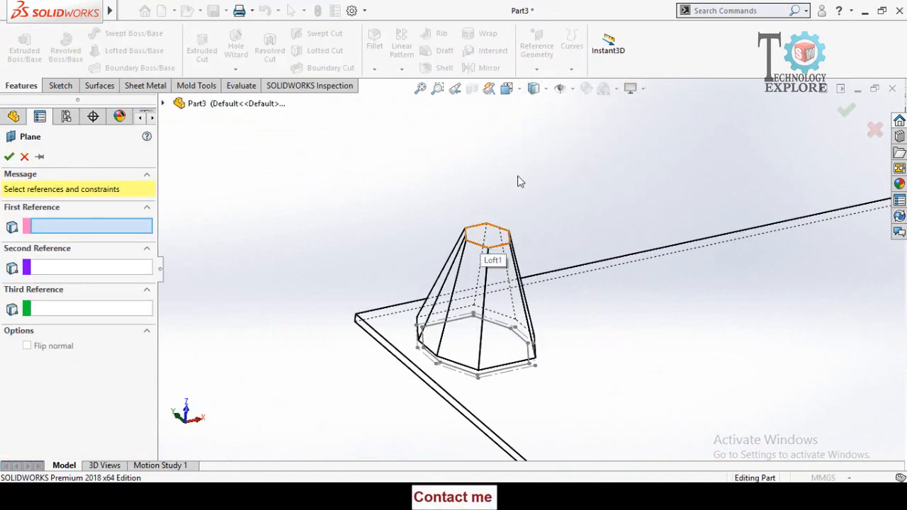
{"action": "left_click", "coordinate": [539, 88]}
{"action": "left_click", "coordinate": [536, 113]}
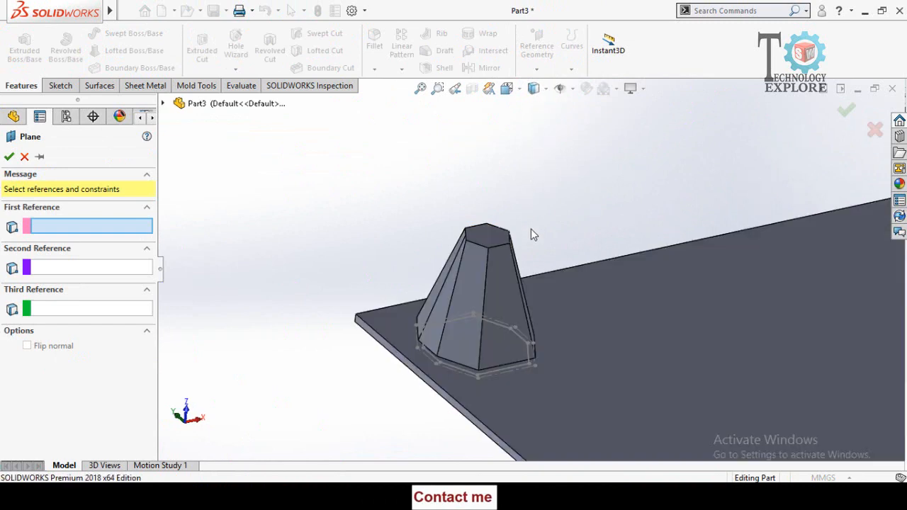
{"action": "scroll", "coordinate": [534, 234], "scroll_direction": "down", "scroll_amount": 2}
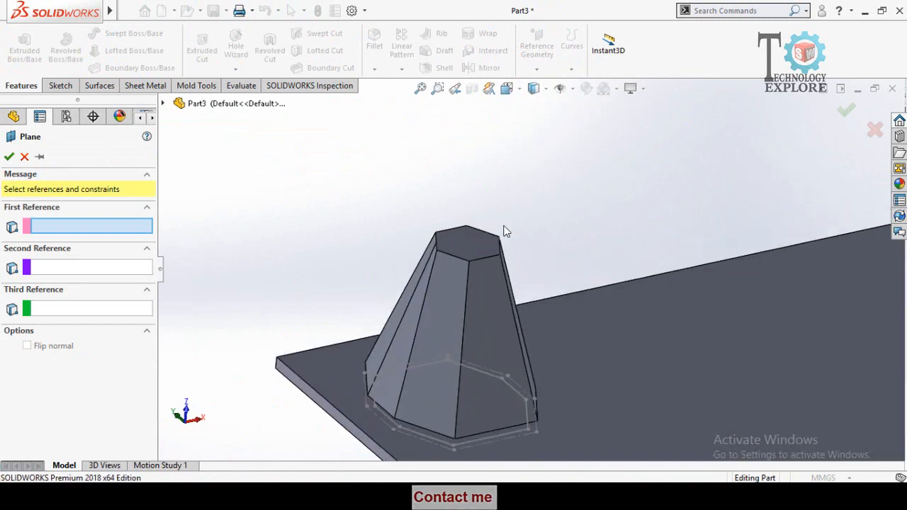
{"action": "left_click", "coordinate": [461, 247]}
{"action": "scroll", "coordinate": [529, 244], "scroll_direction": "up", "scroll_amount": 3}
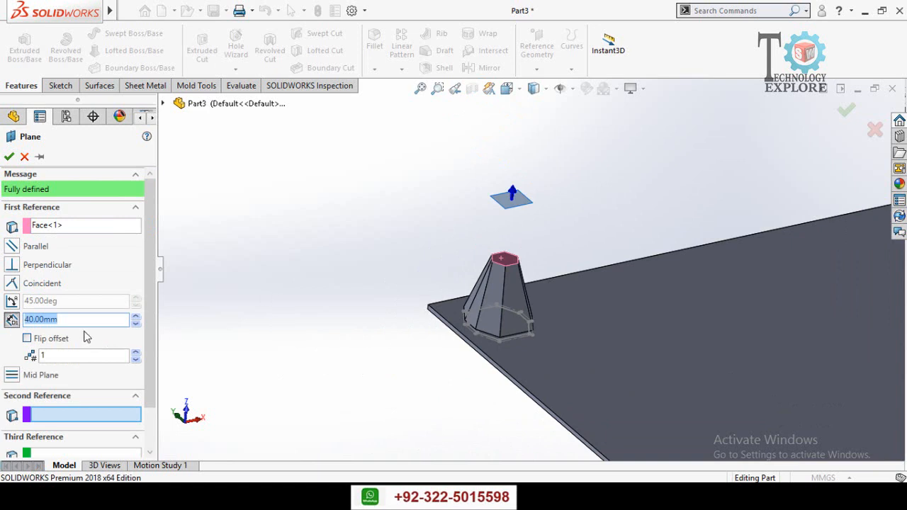
{"action": "type", "text": "2"}
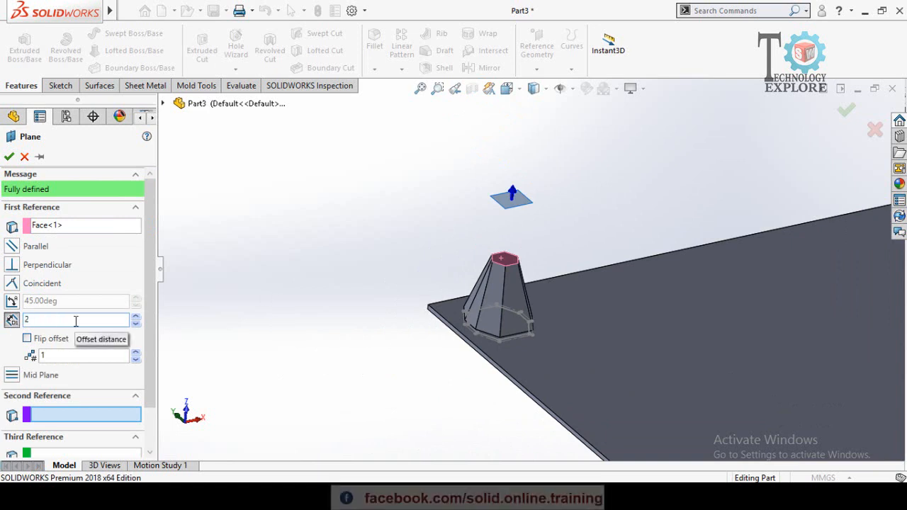
{"action": "key", "text": "Return"}
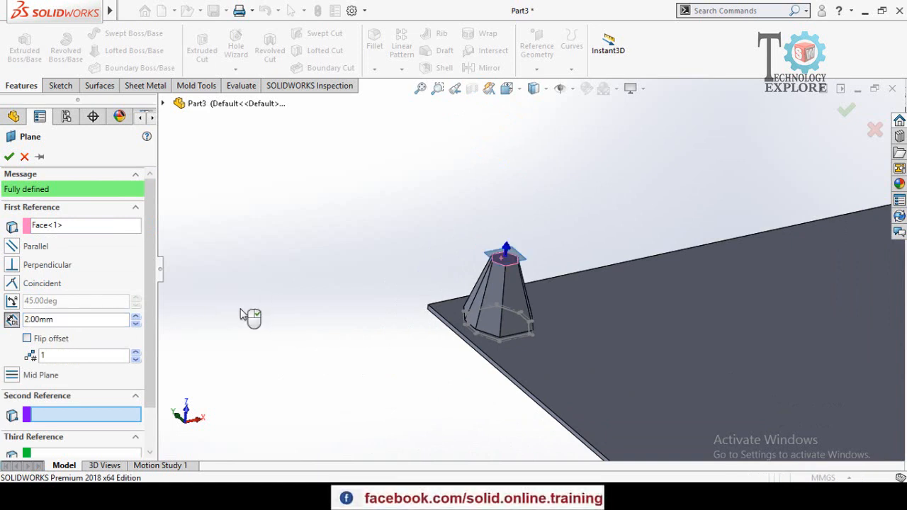
{"action": "left_click", "coordinate": [27, 340]}
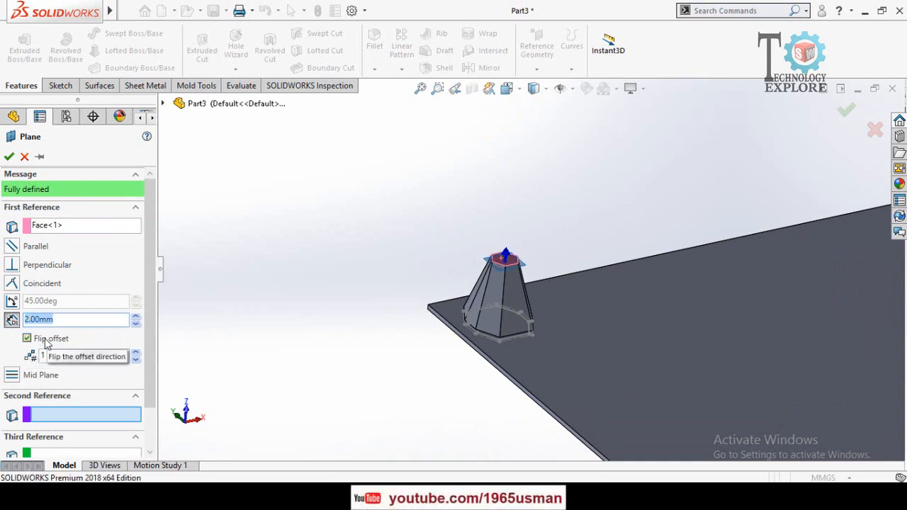
{"action": "left_click", "coordinate": [8, 157]}
Step: Start a sketch on the new plane near the loft's tip and convert the loft's small hexagon profile into it
{"action": "scroll", "coordinate": [468, 278], "scroll_direction": "down", "scroll_amount": 4}
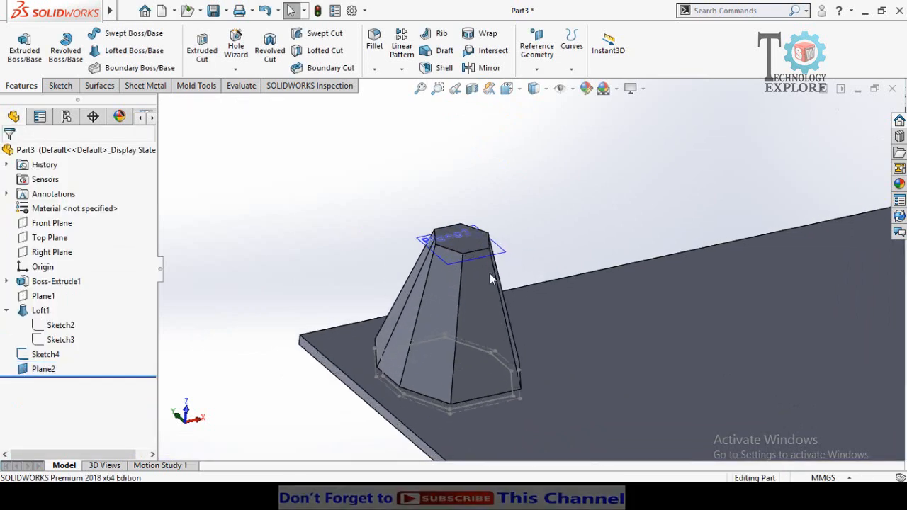
{"action": "left_click", "coordinate": [496, 255]}
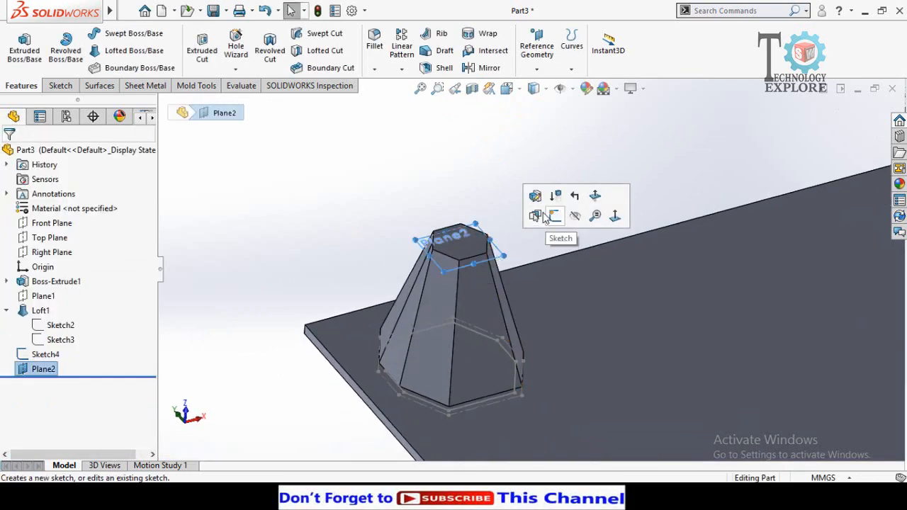
{"action": "left_click", "coordinate": [553, 217]}
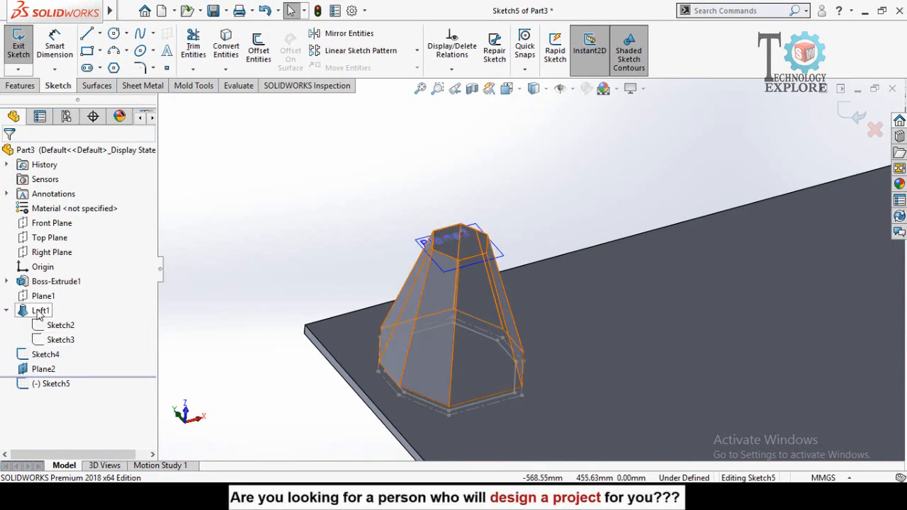
{"action": "left_click", "coordinate": [61, 343]}
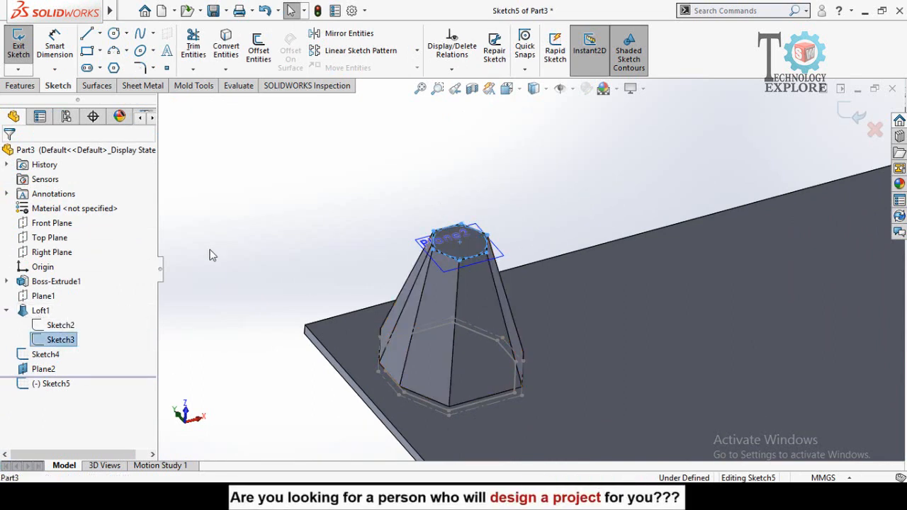
{"action": "left_click", "coordinate": [226, 46]}
Step: Offset the converted small hexagon outline 2 mm inward, keeping the original lines as construction geometry
{"action": "left_click_drag", "start_coordinate": [572, 182], "coordinate": [353, 308]}
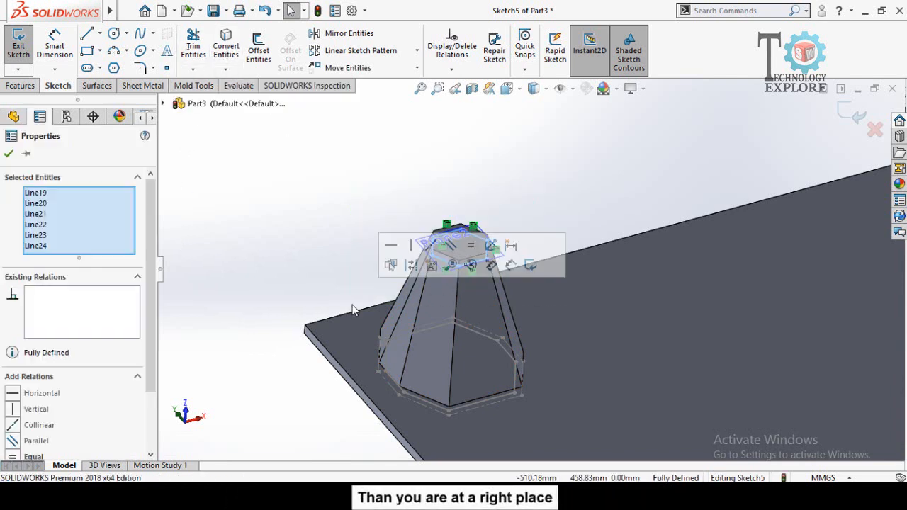
{"action": "left_click", "coordinate": [258, 54]}
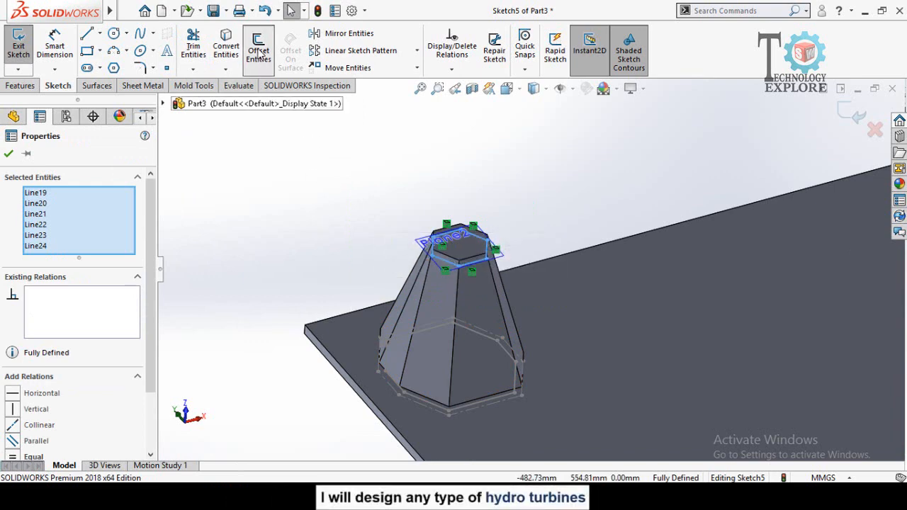
{"action": "scroll", "coordinate": [459, 311], "scroll_direction": "down", "scroll_amount": 5}
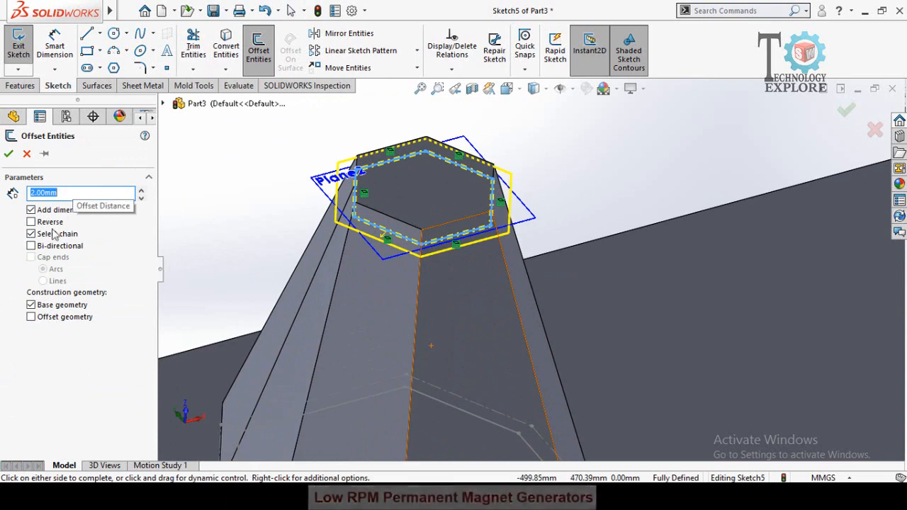
{"action": "left_click", "coordinate": [31, 222]}
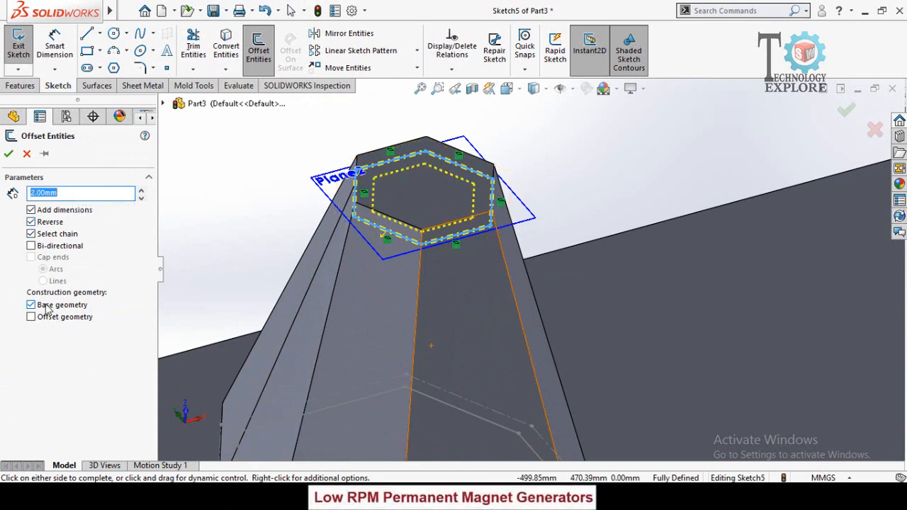
{"action": "left_click", "coordinate": [9, 155]}
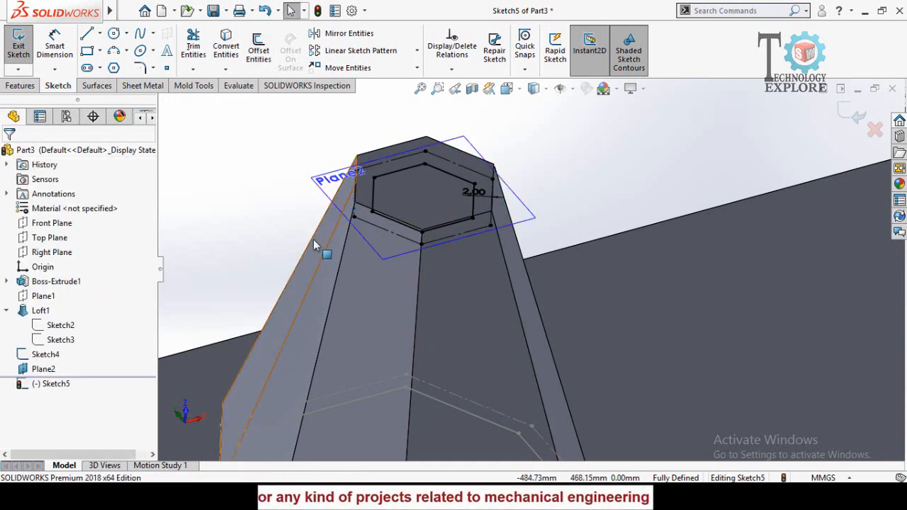
Step: Finish the offset sketch near the loft's tip and hide its reference plane
{"action": "scroll", "coordinate": [330, 259], "scroll_direction": "up", "scroll_amount": 5}
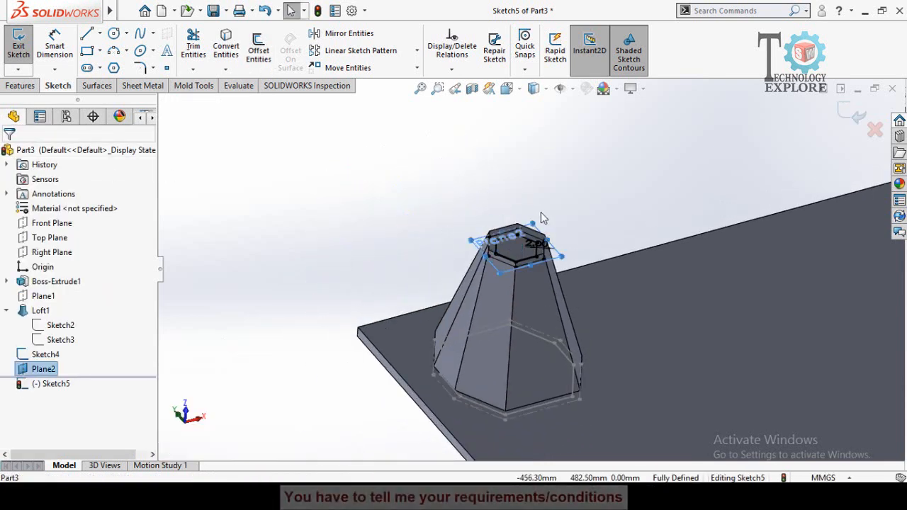
{"action": "left_click", "coordinate": [854, 115]}
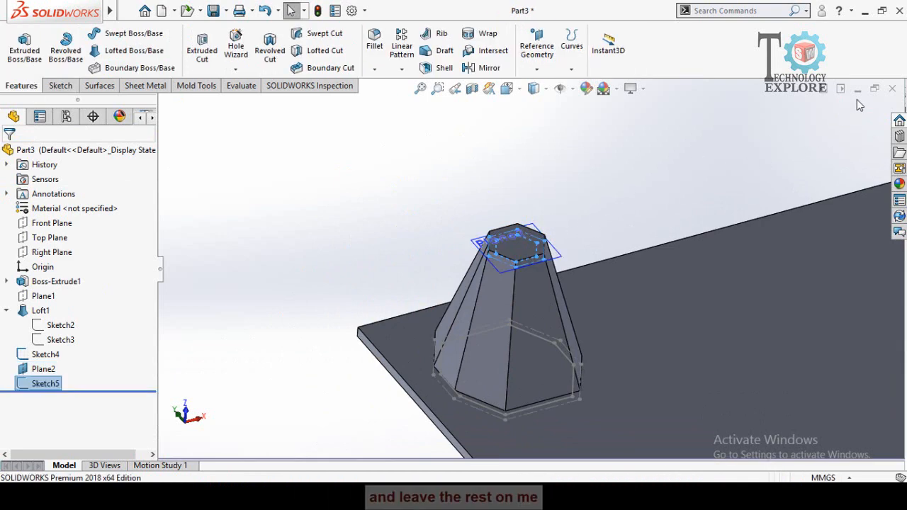
{"action": "left_click", "coordinate": [564, 250]}
{"action": "left_click", "coordinate": [640, 212]}
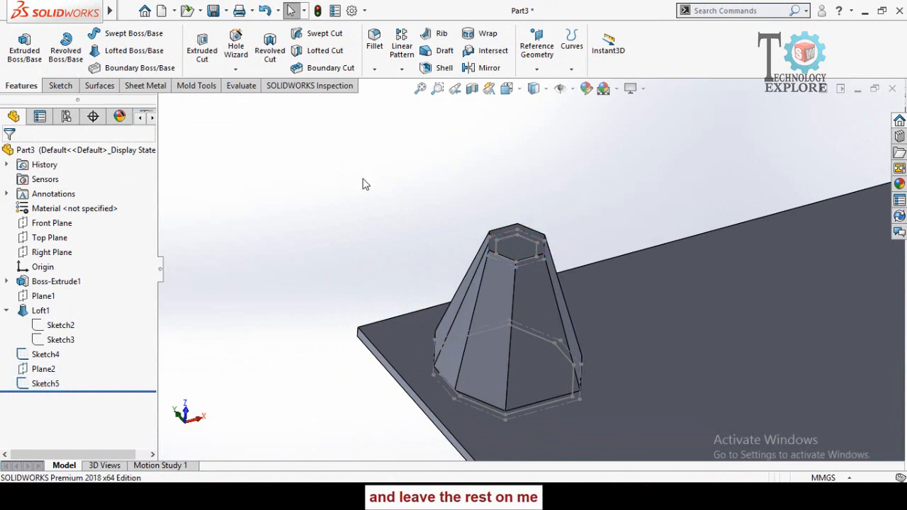
Step: Start a lofted cut using the offset base sketch and the offset tip sketch as profiles
{"action": "scroll", "coordinate": [339, 186], "scroll_direction": "up", "scroll_amount": 2}
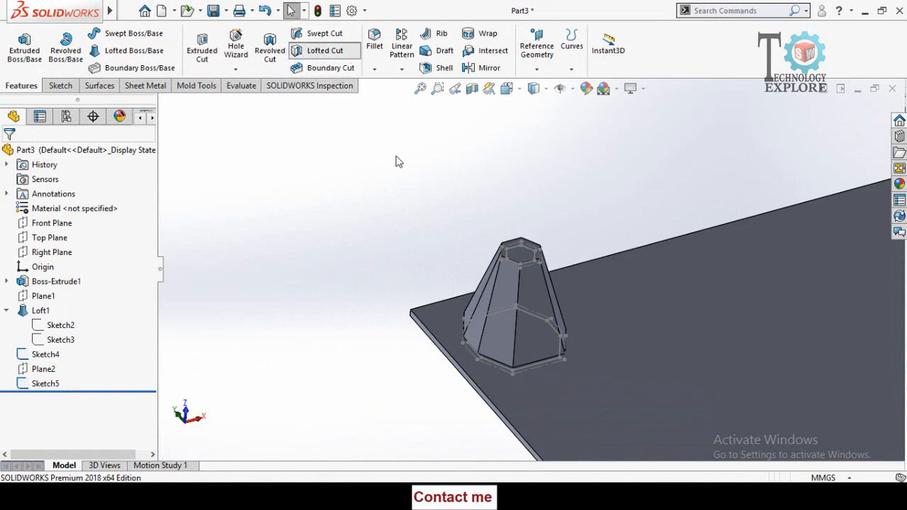
{"action": "scroll", "coordinate": [592, 337], "scroll_direction": "down", "scroll_amount": 4}
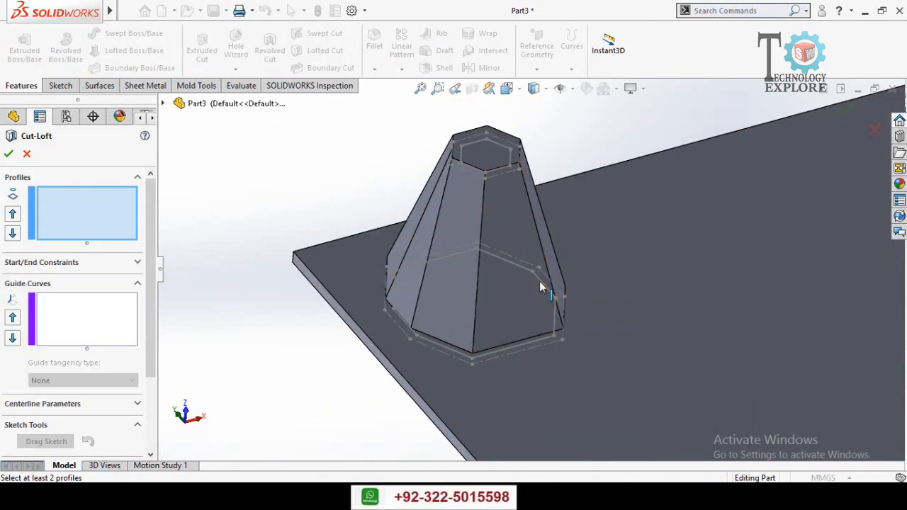
{"action": "left_click", "coordinate": [540, 282]}
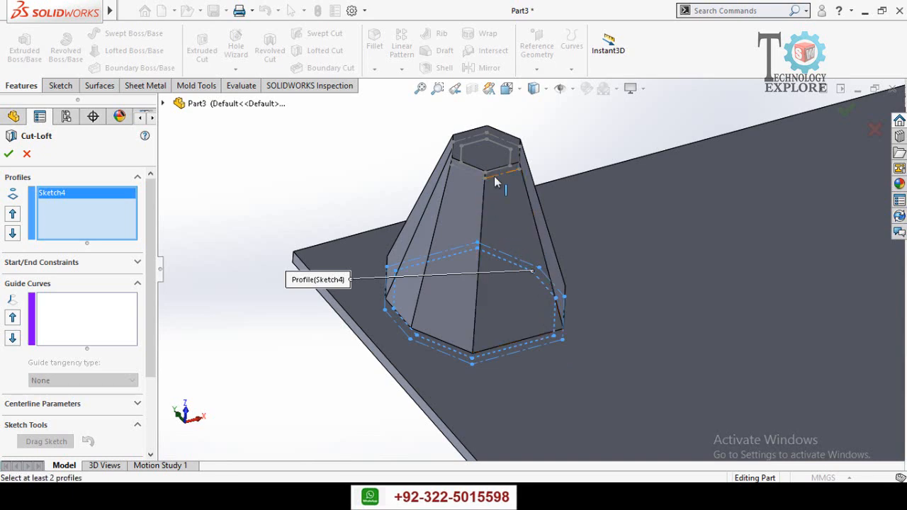
{"action": "left_click", "coordinate": [494, 176]}
Step: Move the lofted cut's connector points to neighbouring corners of the tip and base profiles, and complete the cut
{"action": "middle_click_drag", "start_coordinate": [382, 307], "coordinate": [495, 241]}
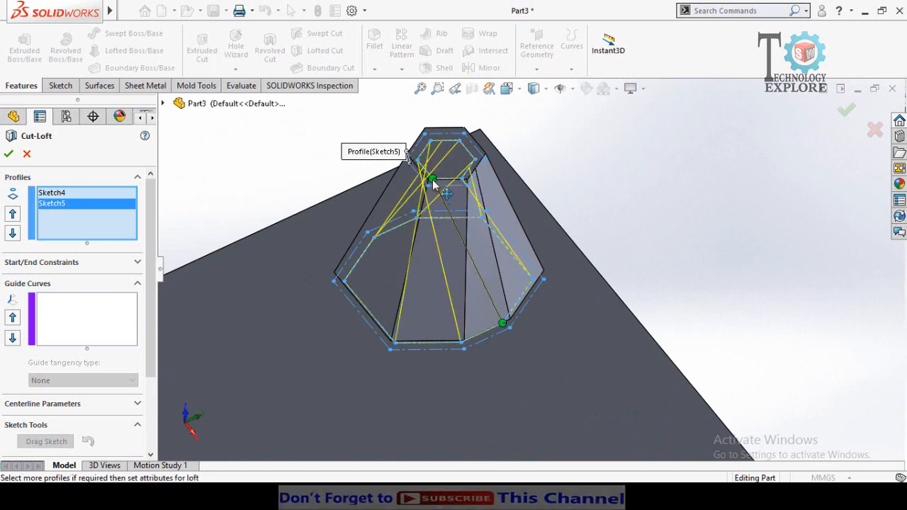
{"action": "left_click_drag", "start_coordinate": [432, 179], "coordinate": [462, 178]}
{"action": "mouse_move", "coordinate": [476, 204]}
{"action": "middle_mouse_down"}
{"action": "mouse_move", "coordinate": [490, 239]}
{"action": "mouse_move", "coordinate": [468, 199]}
{"action": "mouse_move", "coordinate": [480, 217]}
{"action": "middle_mouse_up"}
{"action": "scroll", "coordinate": [466, 189], "scroll_direction": "down", "scroll_amount": 1}
{"action": "scroll", "coordinate": [486, 202], "scroll_direction": "down", "scroll_amount": 1}
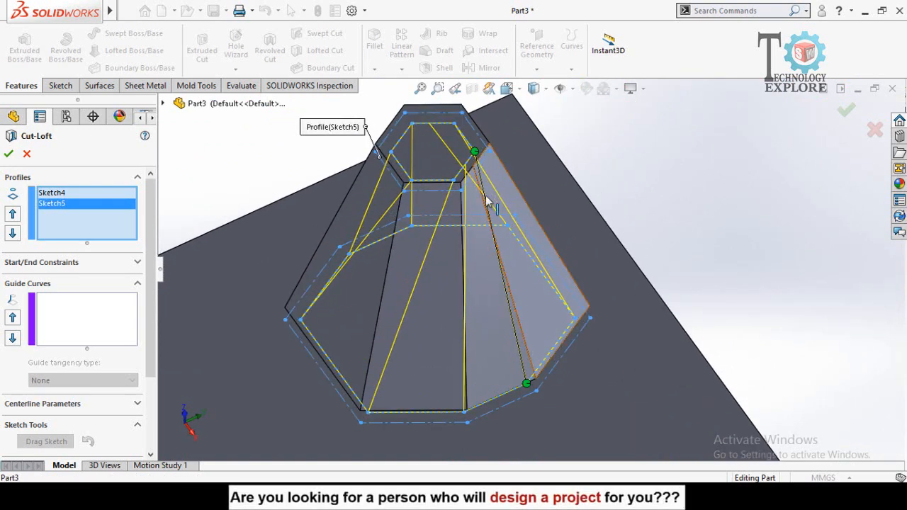
{"action": "left_click_drag", "start_coordinate": [527, 385], "coordinate": [543, 381]}
{"action": "scroll", "coordinate": [550, 341], "scroll_direction": "up", "scroll_amount": 4}
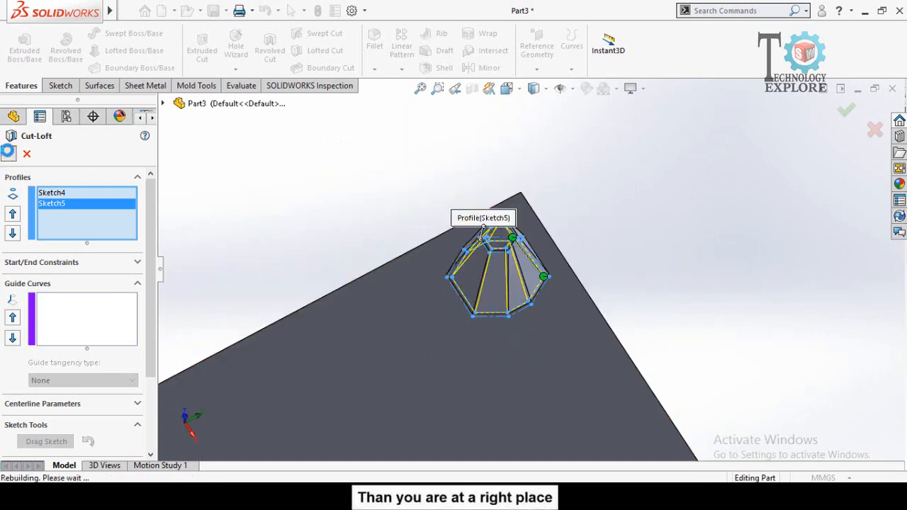
Step: Examine the hollowed boss from the plate's rear side and around the corner
{"action": "middle_click_drag", "start_coordinate": [360, 192], "coordinate": [344, 287]}
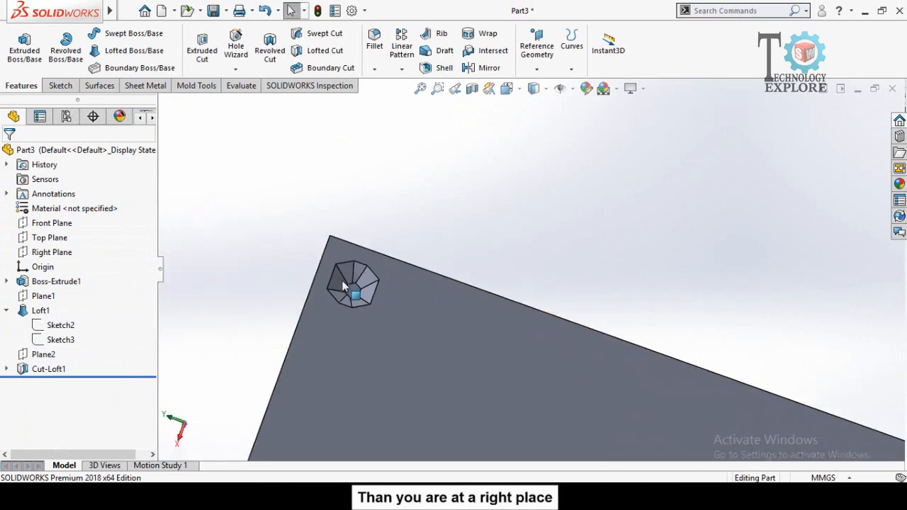
{"action": "scroll", "coordinate": [338, 326], "scroll_direction": "up", "scroll_amount": 1}
{"action": "middle_click_drag", "start_coordinate": [338, 327], "coordinate": [340, 296]}
{"action": "scroll", "coordinate": [417, 317], "scroll_direction": "down", "scroll_amount": 3}
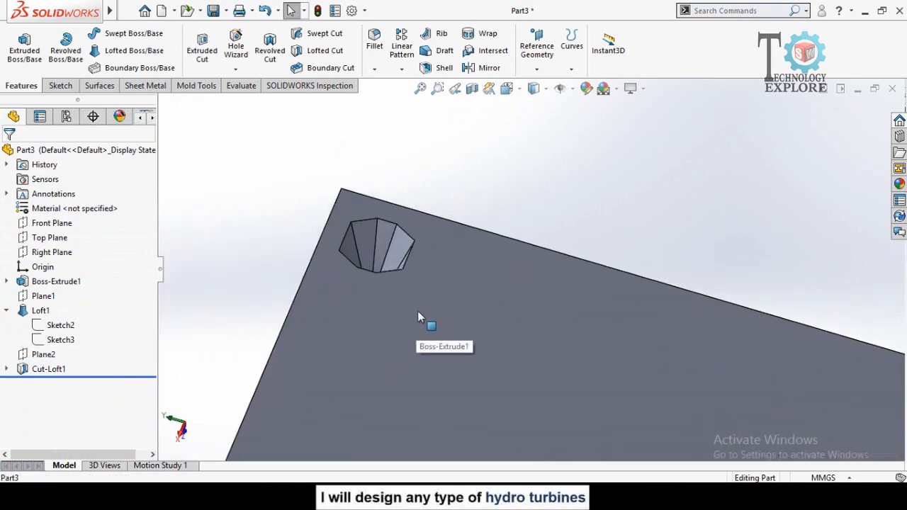
{"action": "mouse_move", "coordinate": [417, 312]}
{"action": "middle_mouse_down"}
{"action": "mouse_move", "coordinate": [413, 336]}
{"action": "mouse_move", "coordinate": [405, 307]}
{"action": "middle_mouse_up"}
{"action": "scroll", "coordinate": [404, 305], "scroll_direction": "up", "scroll_amount": 4}
{"action": "middle_click_drag", "start_coordinate": [369, 267], "coordinate": [433, 327]}
{"action": "scroll", "coordinate": [409, 284], "scroll_direction": "down", "scroll_amount": 3}
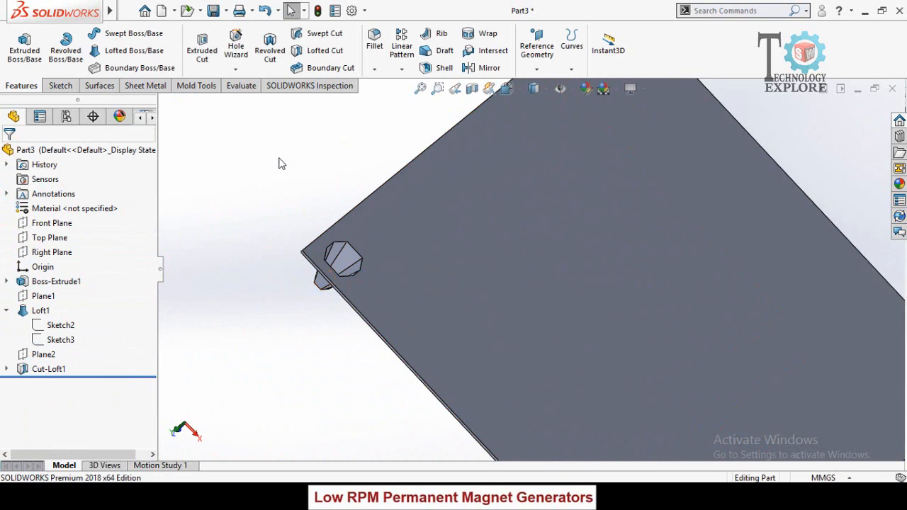
Step: Start a linear pattern with the two plate edges meeting at the boss's corner as directions 1 and 2
{"action": "left_click", "coordinate": [395, 47]}
{"action": "scroll", "coordinate": [309, 314], "scroll_direction": "up", "scroll_amount": 4}
{"action": "middle_click_drag", "start_coordinate": [310, 314], "coordinate": [290, 304]}
{"action": "scroll", "coordinate": [543, 213], "scroll_direction": "down", "scroll_amount": 2}
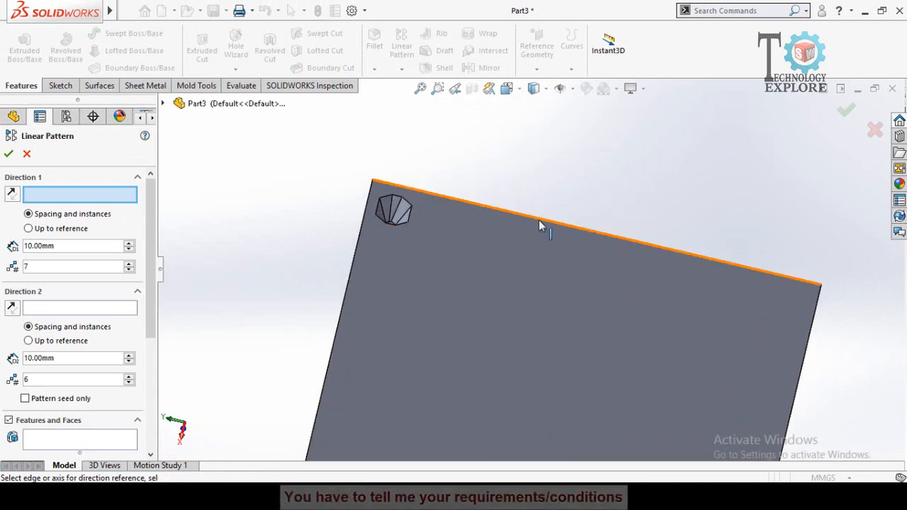
{"action": "left_click", "coordinate": [540, 221]}
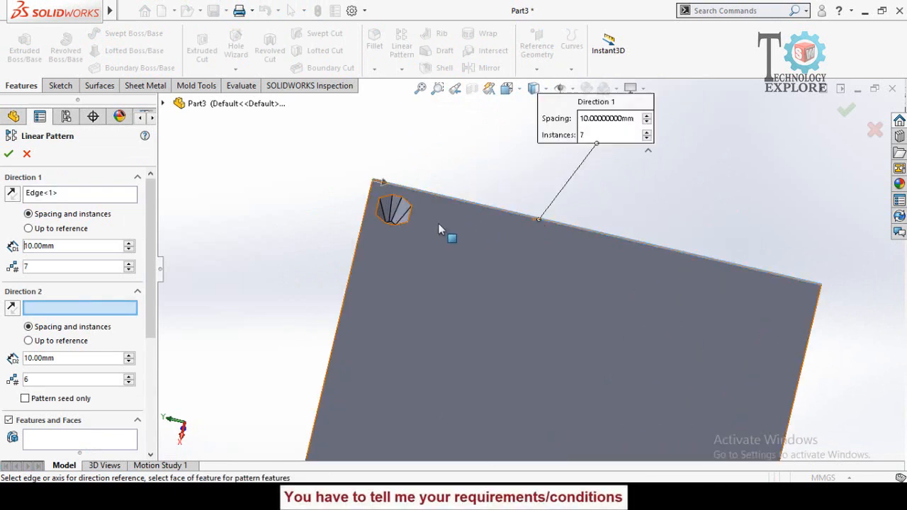
{"action": "left_click", "coordinate": [361, 238]}
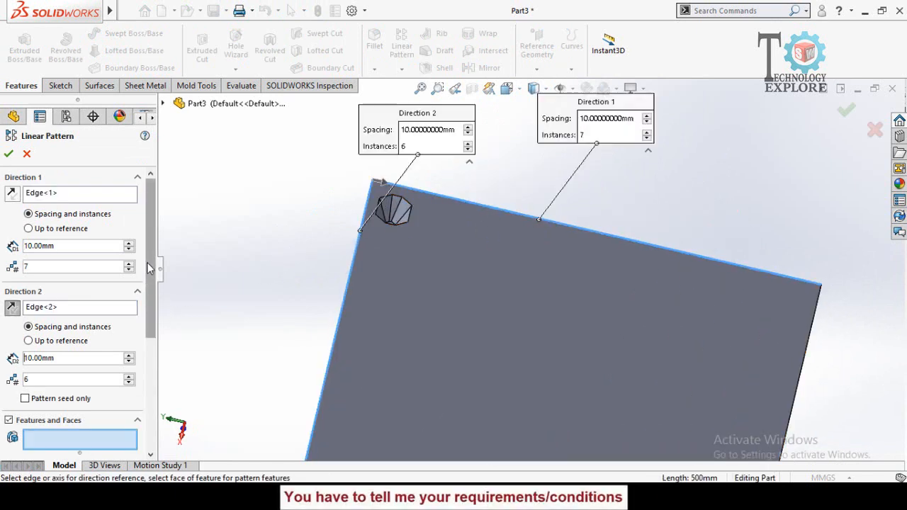
Step: Choose the lofted boss and the lofted cut as the features to pattern
{"action": "scroll", "coordinate": [147, 262], "scroll_direction": "down", "scroll_amount": 3}
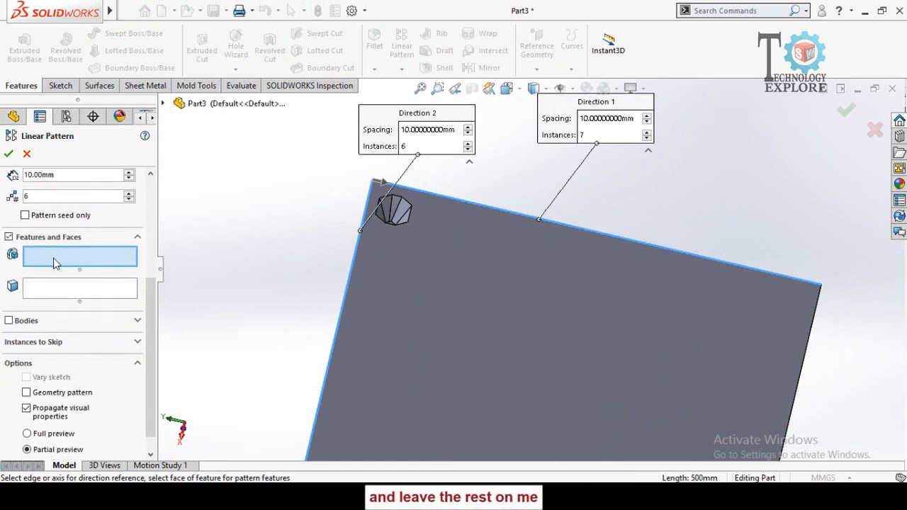
{"action": "left_click", "coordinate": [163, 104]}
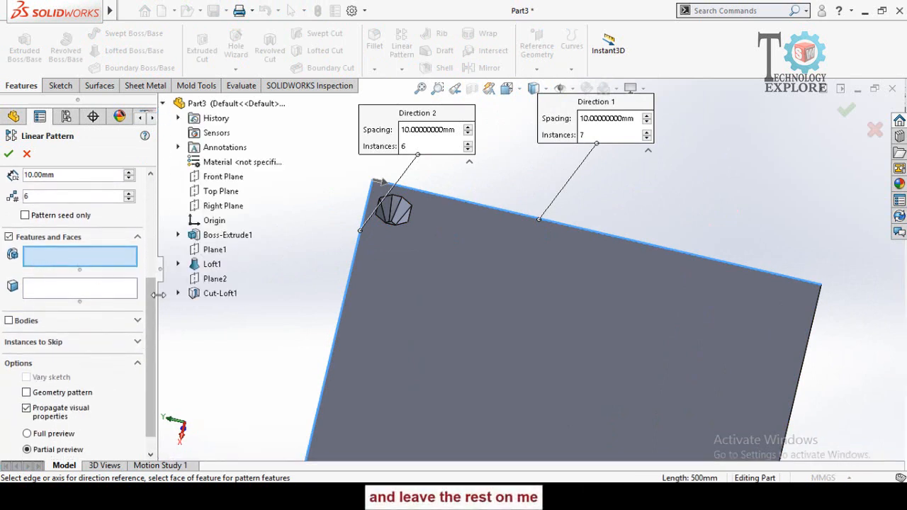
{"action": "left_click", "coordinate": [209, 264]}
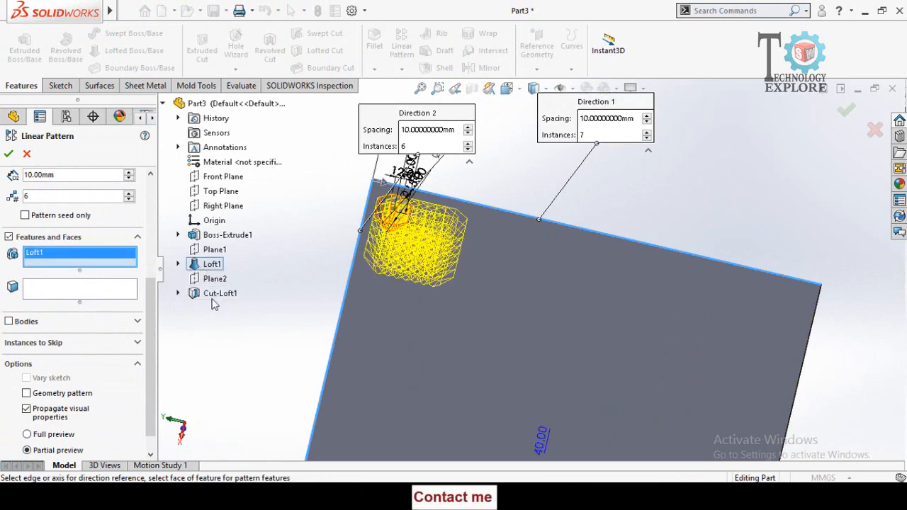
{"action": "left_click", "coordinate": [214, 298]}
{"action": "middle_click_drag", "start_coordinate": [322, 373], "coordinate": [170, 354]}
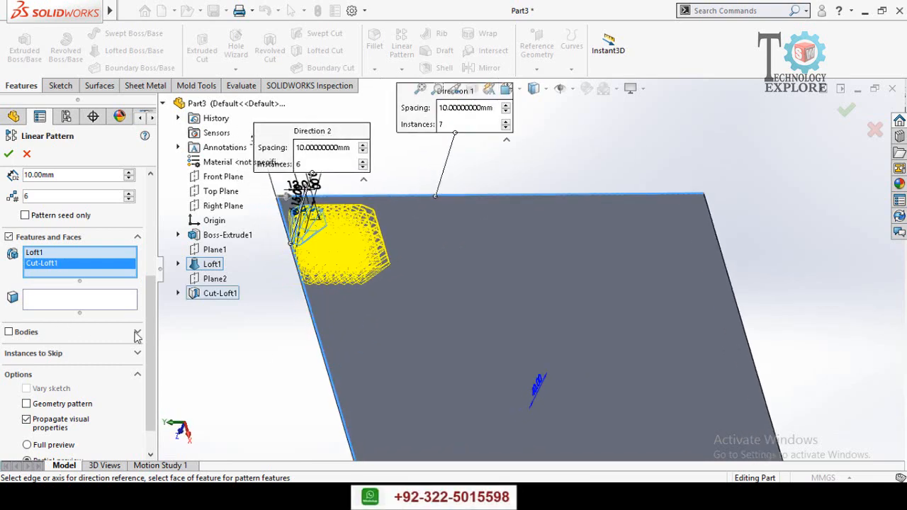
Step: Set the pattern's direction 1 to 53 mm spacing and 6 instances
{"action": "left_click_drag", "start_coordinate": [146, 354], "coordinate": [152, 243]}
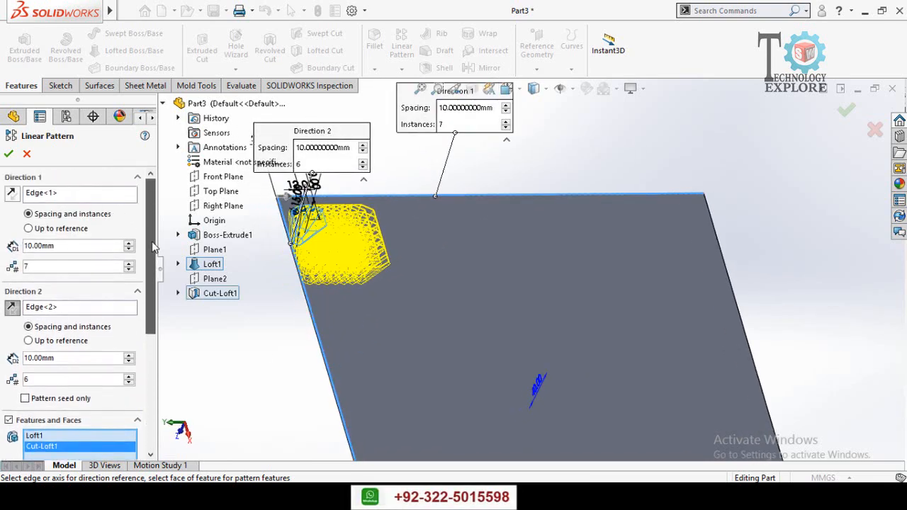
{"action": "middle_click_drag", "start_coordinate": [287, 355], "coordinate": [311, 325]}
{"action": "scroll", "coordinate": [351, 265], "scroll_direction": "down", "scroll_amount": 2}
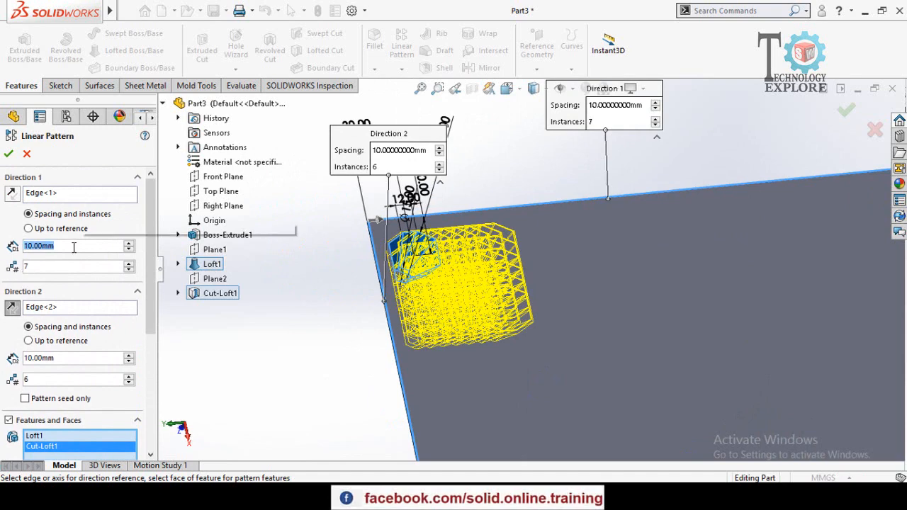
{"action": "type", "text": "53"}
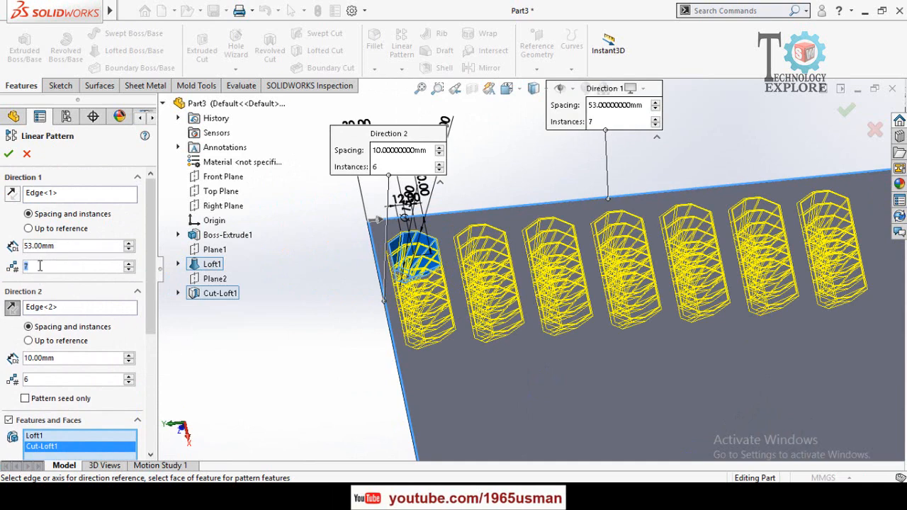
{"action": "type", "text": "6"}
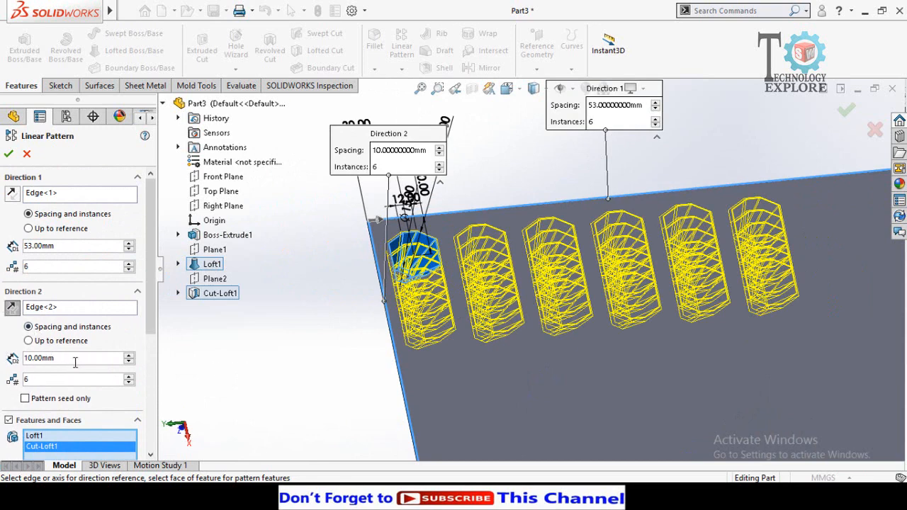
Step: Set direction 2 to 60 mm spacing and 7 instances, and complete the linear pattern
{"action": "type", "text": "60"}
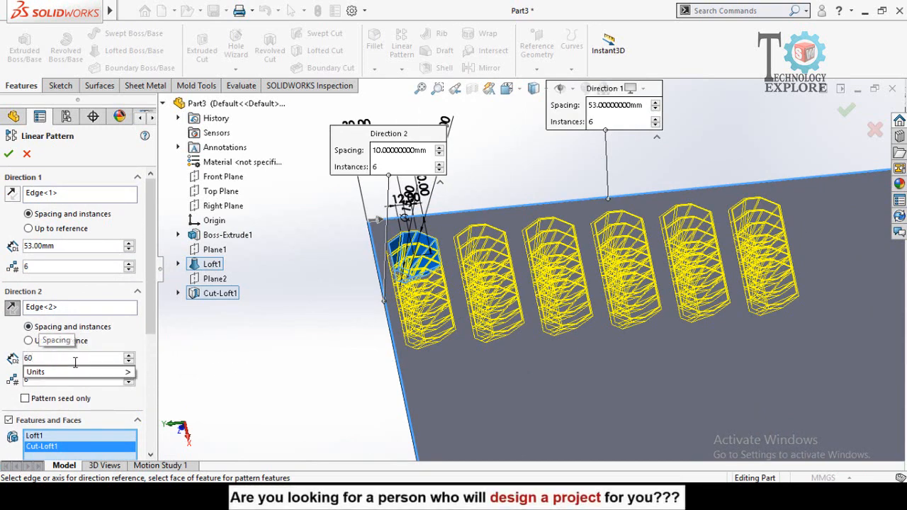
{"action": "key", "text": "Return"}
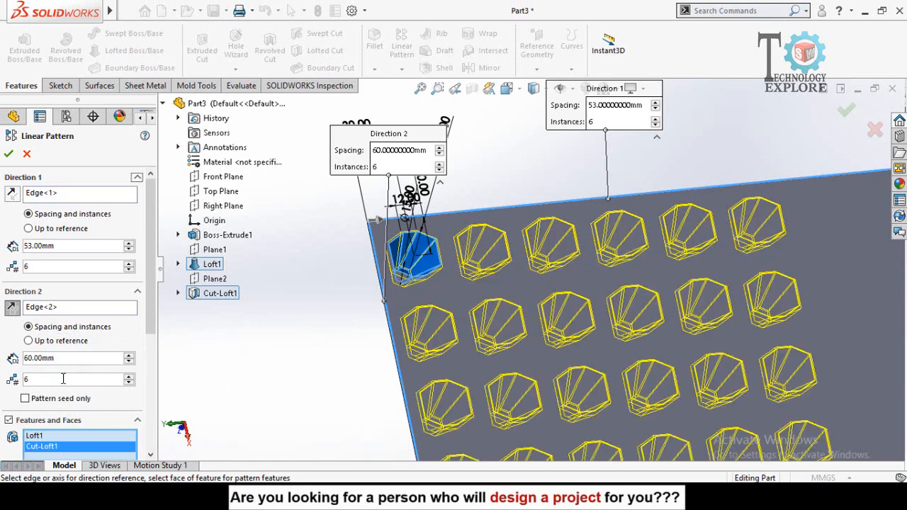
{"action": "left_click", "coordinate": [130, 377]}
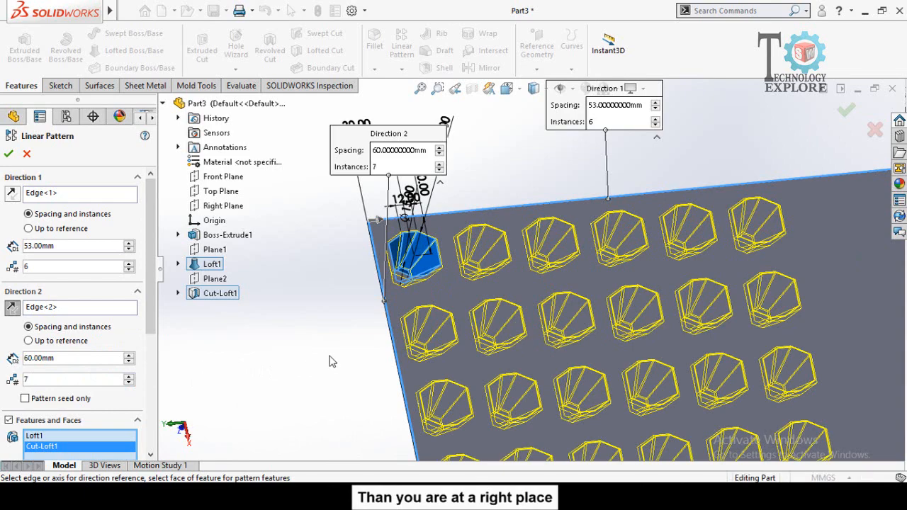
{"action": "scroll", "coordinate": [333, 362], "scroll_direction": "up", "scroll_amount": 6}
{"action": "scroll", "coordinate": [498, 362], "scroll_direction": "down", "scroll_amount": 3}
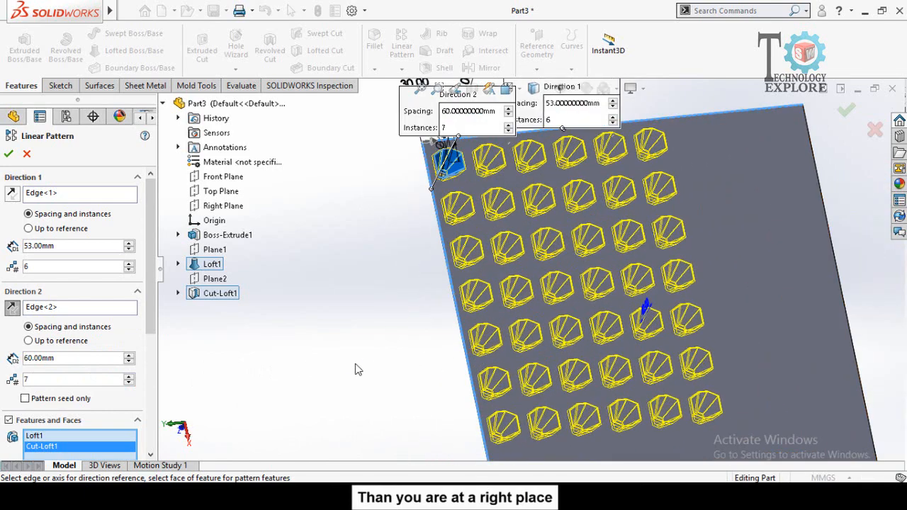
{"action": "middle_click_drag", "start_coordinate": [359, 371], "coordinate": [285, 349]}
{"action": "left_click", "coordinate": [9, 156]}
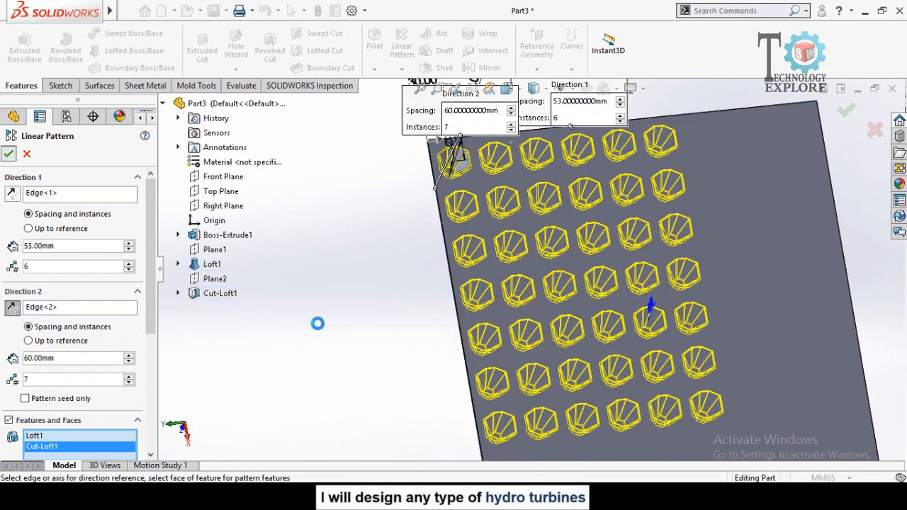
Step: Examine the patterned hollow bosses from both sides of the plate
{"action": "scroll", "coordinate": [465, 168], "scroll_direction": "down", "scroll_amount": 2}
{"action": "scroll", "coordinate": [466, 168], "scroll_direction": "up", "scroll_amount": 2}
{"action": "middle_click_drag", "start_coordinate": [319, 266], "coordinate": [397, 286]}
{"action": "scroll", "coordinate": [427, 238], "scroll_direction": "down", "scroll_amount": 3}
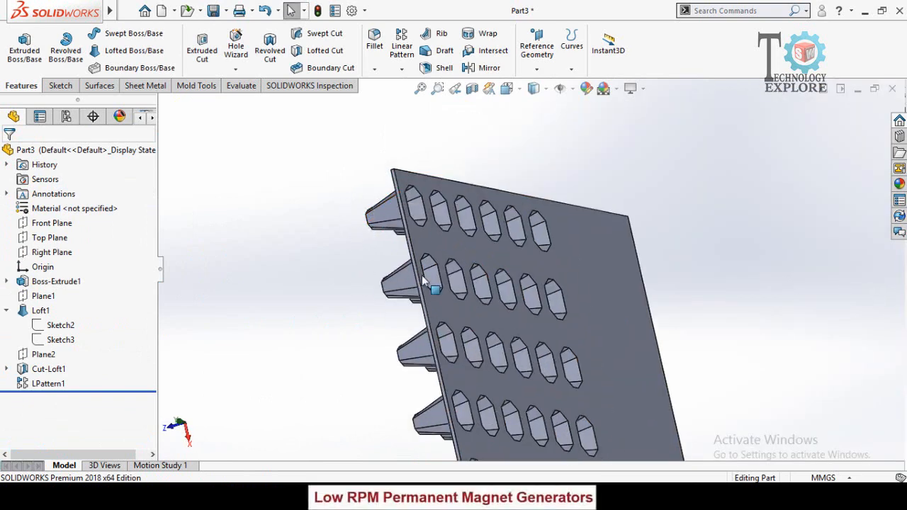
{"action": "middle_click_drag", "start_coordinate": [411, 278], "coordinate": [409, 225]}
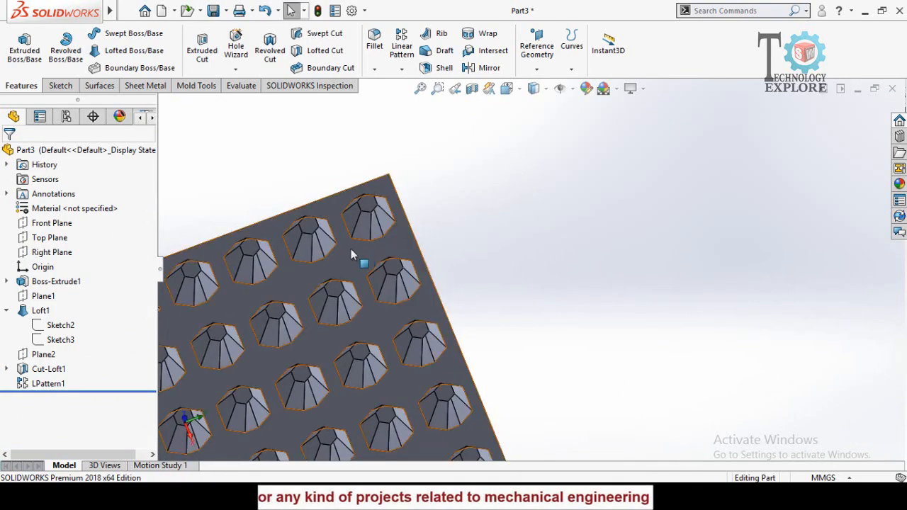
Step: Start a new sketch on the plate face that carries the bosses, viewed straight on
{"action": "left_click", "coordinate": [351, 250]}
{"action": "left_click", "coordinate": [410, 213]}
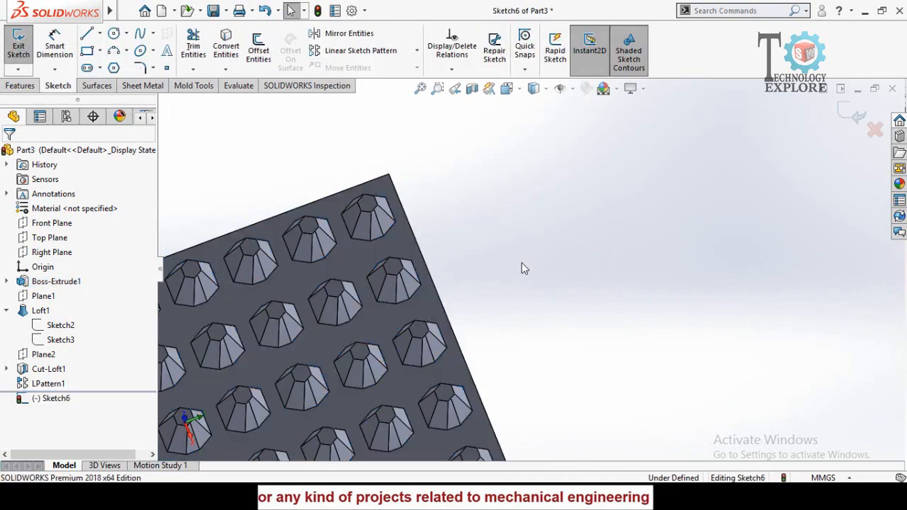
{"action": "key", "text": "ctrl+8"}
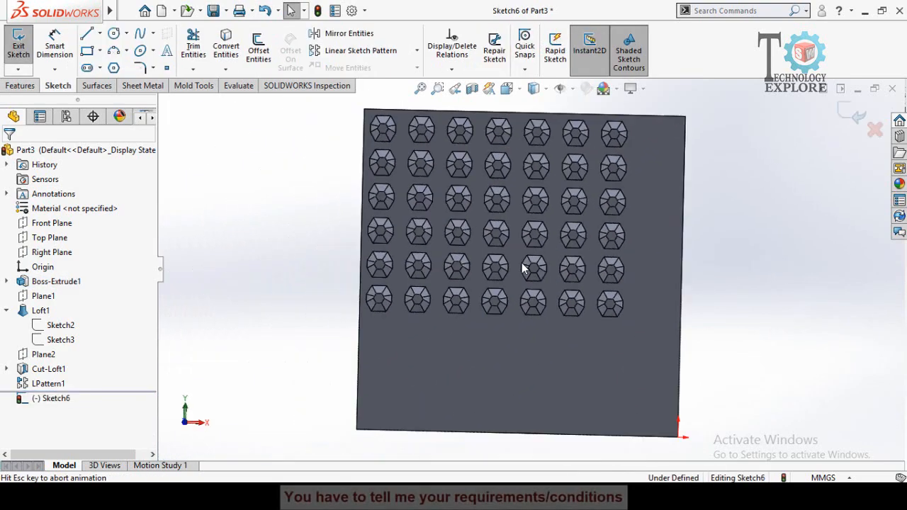
{"action": "scroll", "coordinate": [438, 159], "scroll_direction": "down", "scroll_amount": 5}
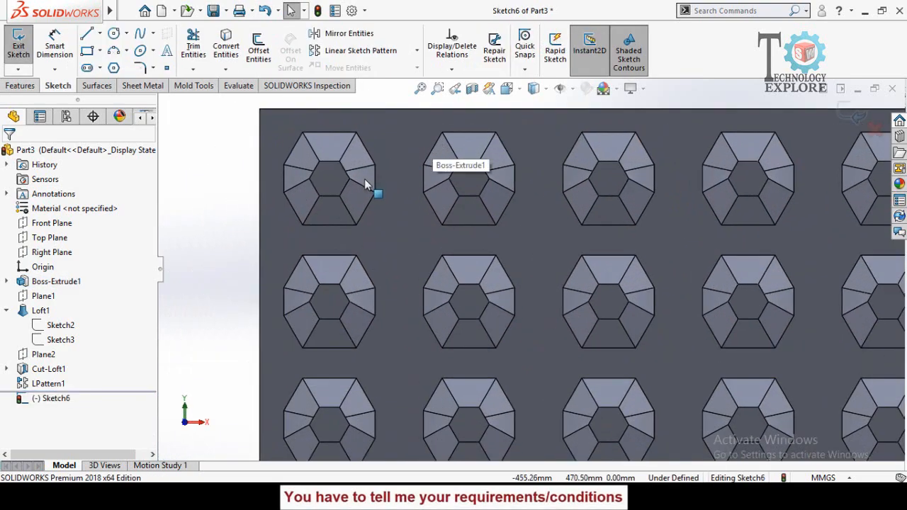
Step: Draw a closed eight-sided line profile between the four bosses at the plate's upper-left corner, joining their facing base corners
{"action": "left_click", "coordinate": [87, 34]}
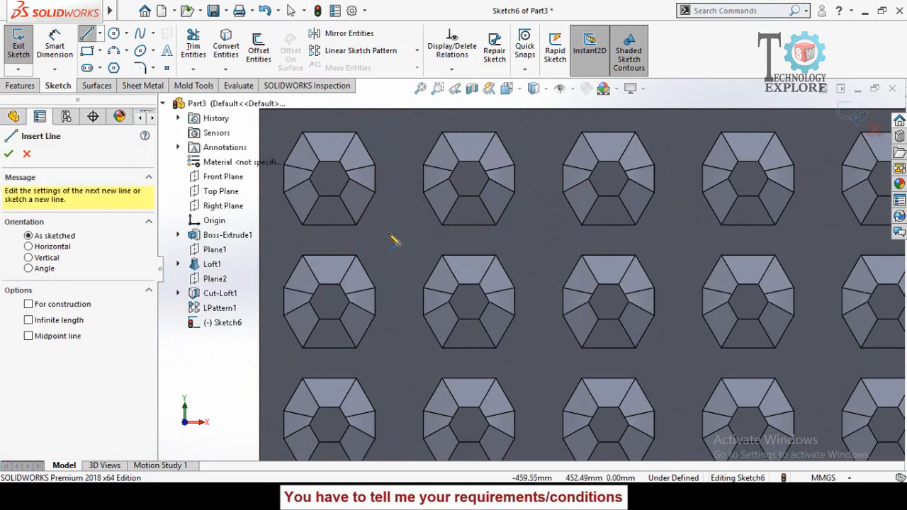
{"action": "scroll", "coordinate": [347, 199], "scroll_direction": "down", "scroll_amount": 3}
{"action": "left_click", "coordinate": [363, 239]}
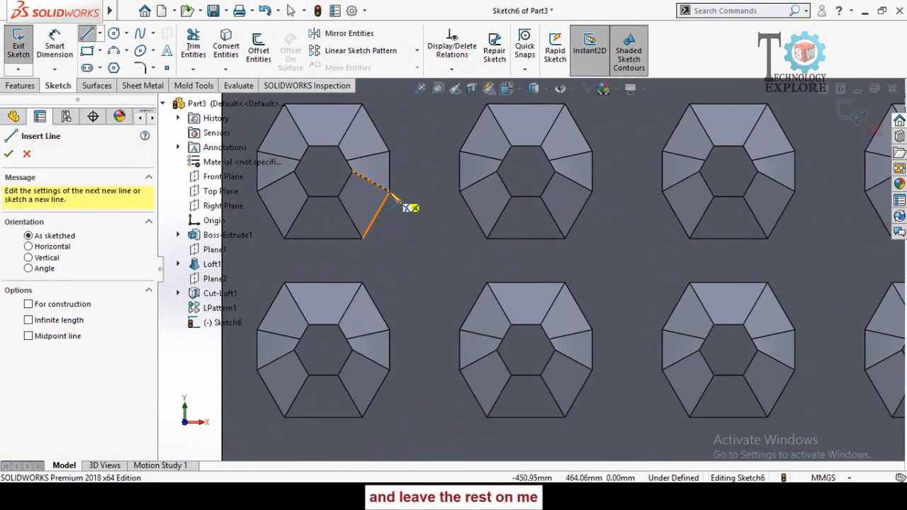
{"action": "left_click", "coordinate": [389, 192]}
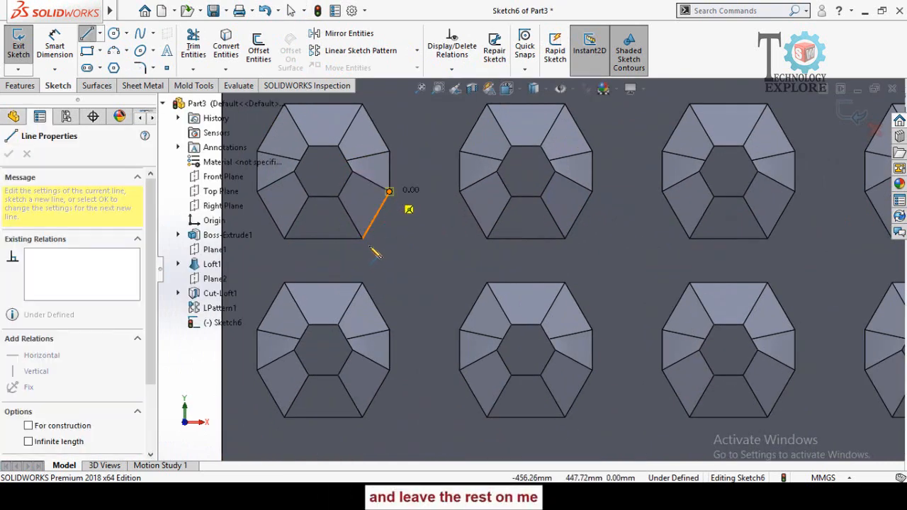
{"action": "left_click", "coordinate": [362, 239]}
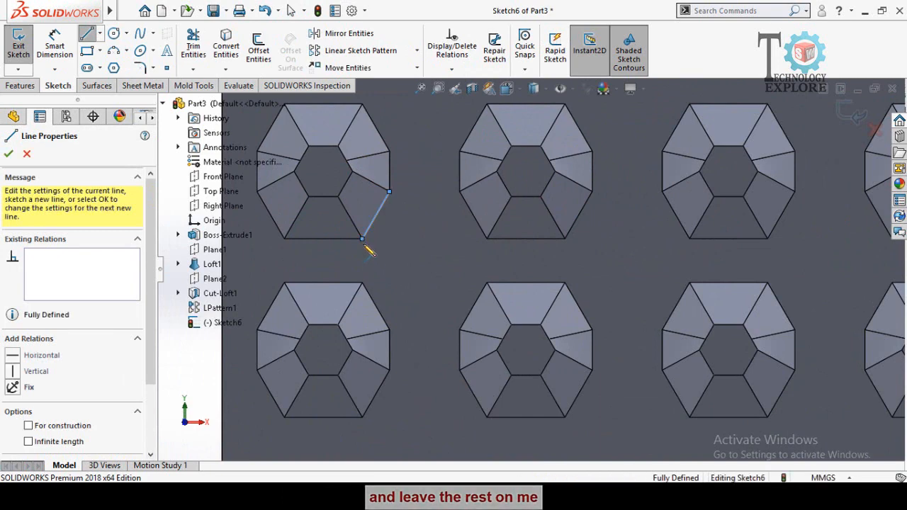
{"action": "left_click", "coordinate": [362, 283]}
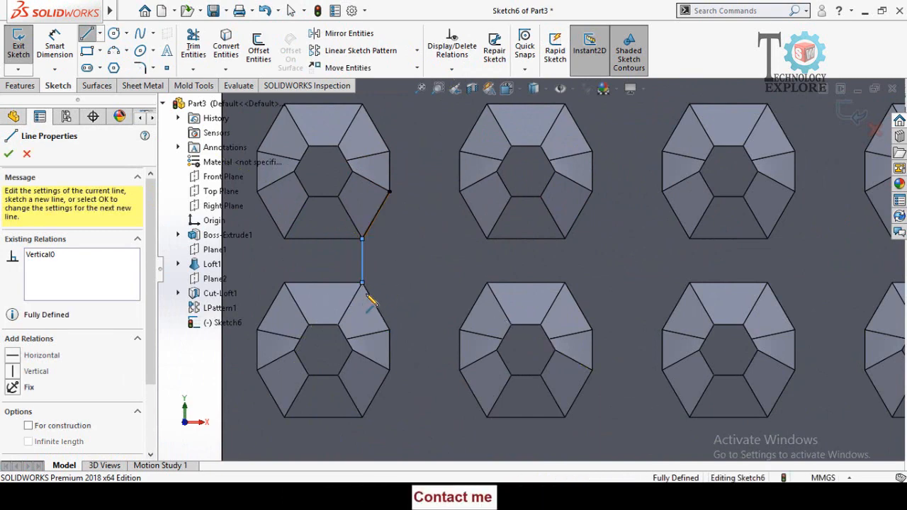
{"action": "left_click", "coordinate": [389, 331]}
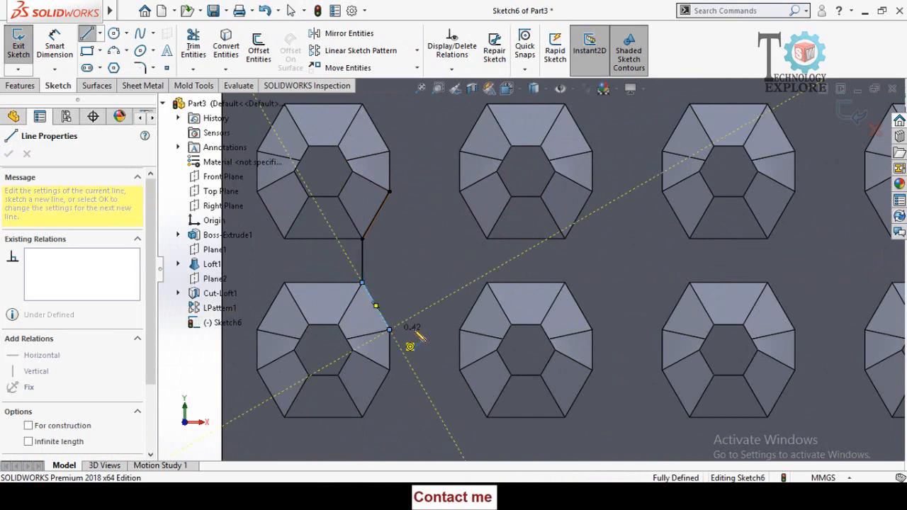
{"action": "left_click", "coordinate": [460, 330]}
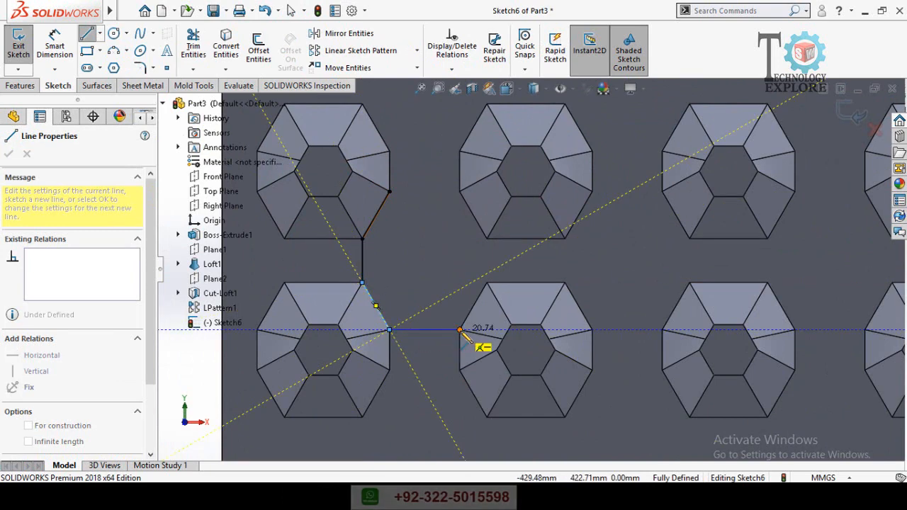
{"action": "left_click", "coordinate": [487, 283]}
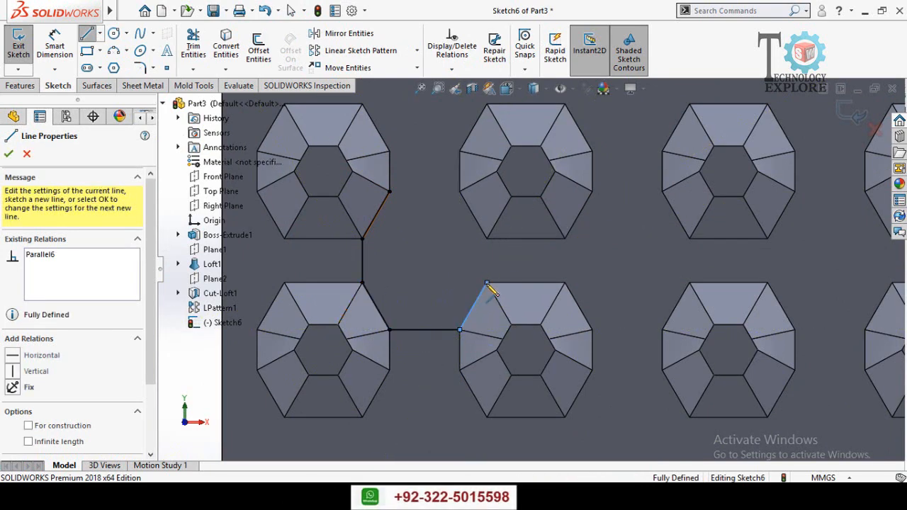
{"action": "left_click", "coordinate": [487, 240]}
{"action": "left_click", "coordinate": [460, 191]}
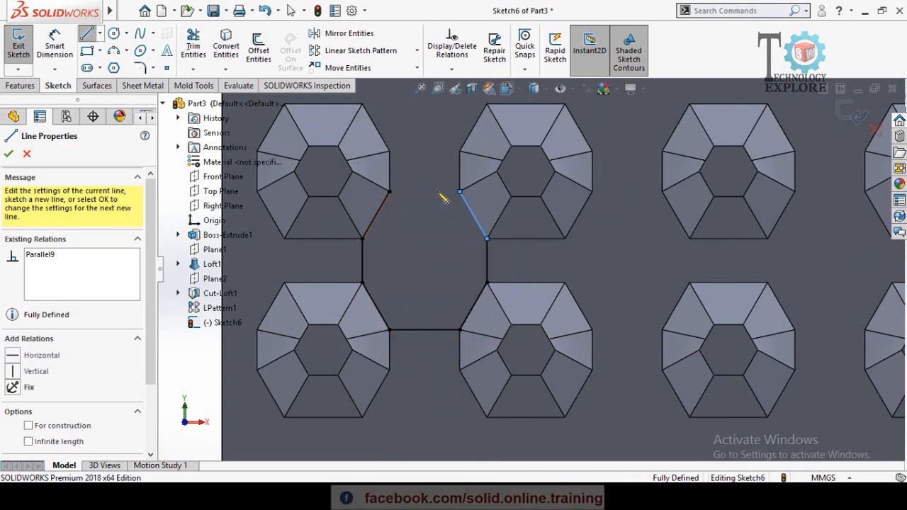
{"action": "left_click", "coordinate": [389, 191]}
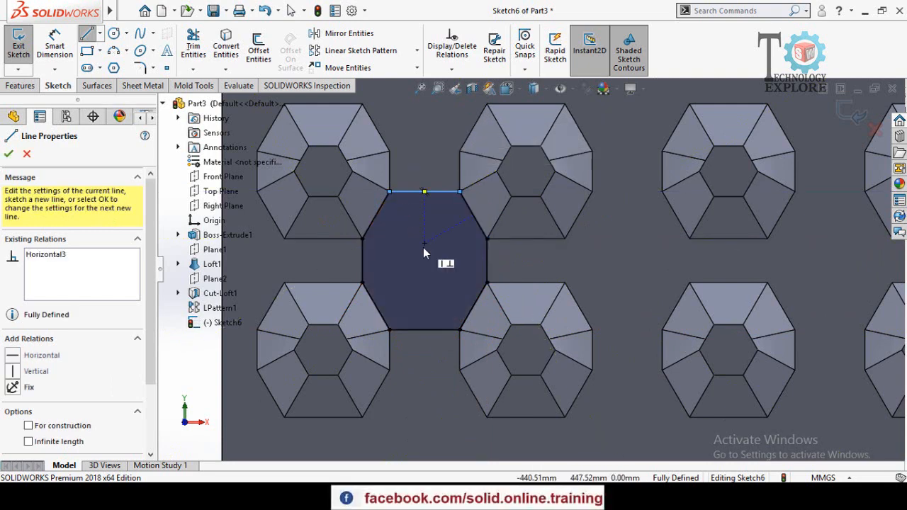
{"action": "key", "text": "Escape"}
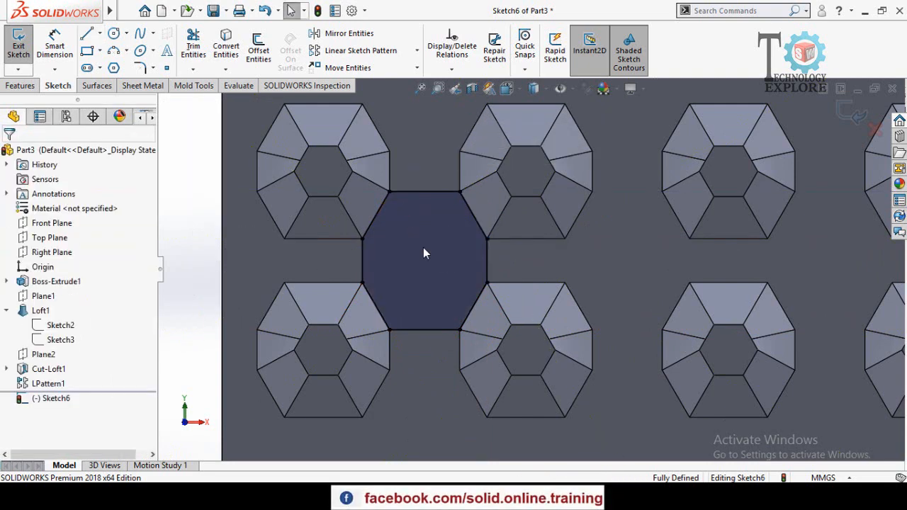
Step: Offset the whole eight-sided profile outward by 2 mm, turning the base geometry into construction lines, and finish the sketch
{"action": "scroll", "coordinate": [423, 247], "scroll_direction": "up", "scroll_amount": 4}
{"action": "mouse_move", "coordinate": [568, 152]}
{"action": "left_mouse_down"}
{"action": "mouse_move", "coordinate": [458, 286]}
{"action": "mouse_move", "coordinate": [393, 343]}
{"action": "left_mouse_up"}
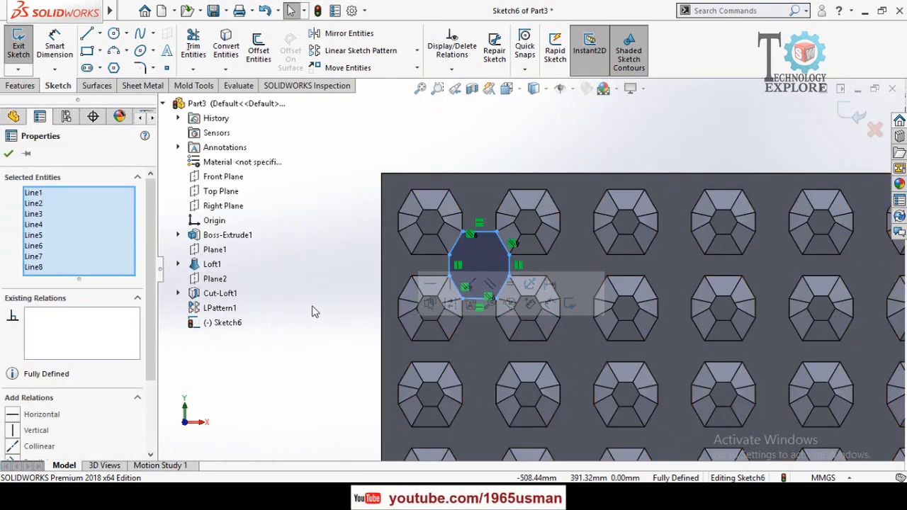
{"action": "left_click", "coordinate": [258, 51]}
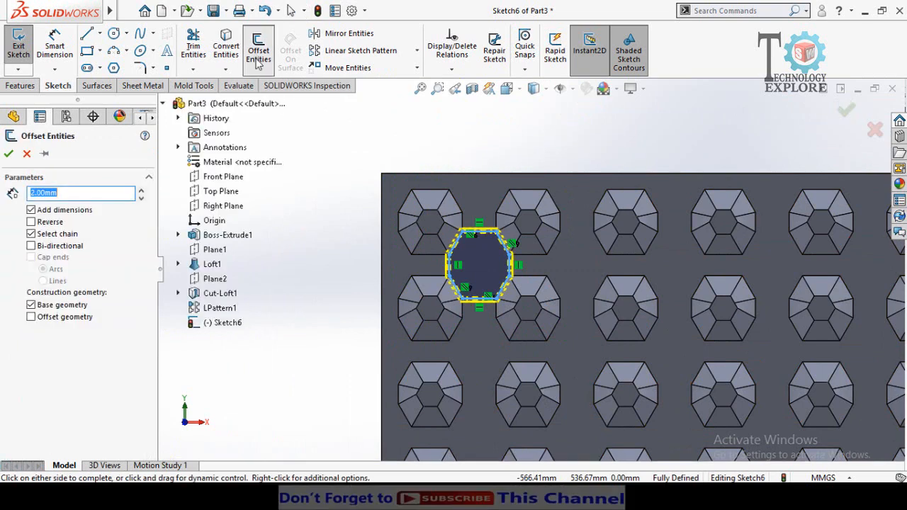
{"action": "scroll", "coordinate": [506, 268], "scroll_direction": "up", "scroll_amount": 3}
{"action": "scroll", "coordinate": [506, 268], "scroll_direction": "up", "scroll_amount": 2}
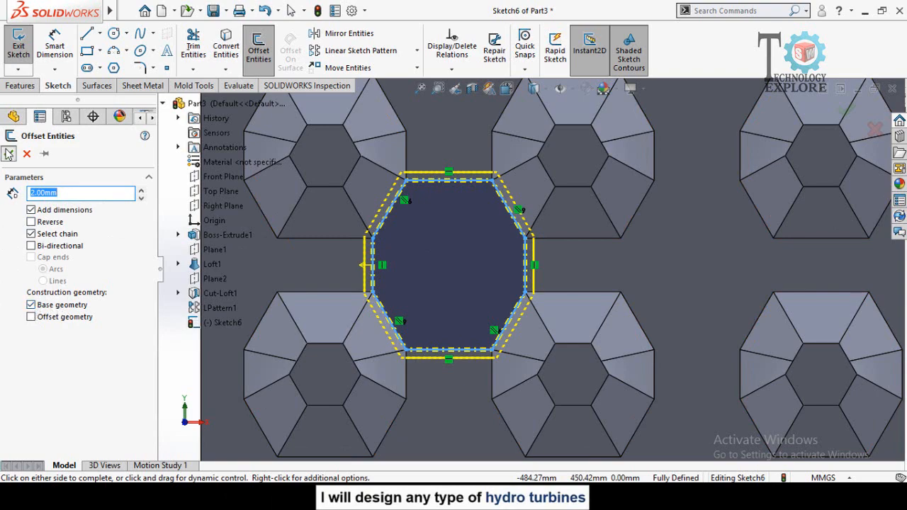
{"action": "left_click", "coordinate": [10, 154]}
{"action": "scroll", "coordinate": [442, 294], "scroll_direction": "up", "scroll_amount": 6}
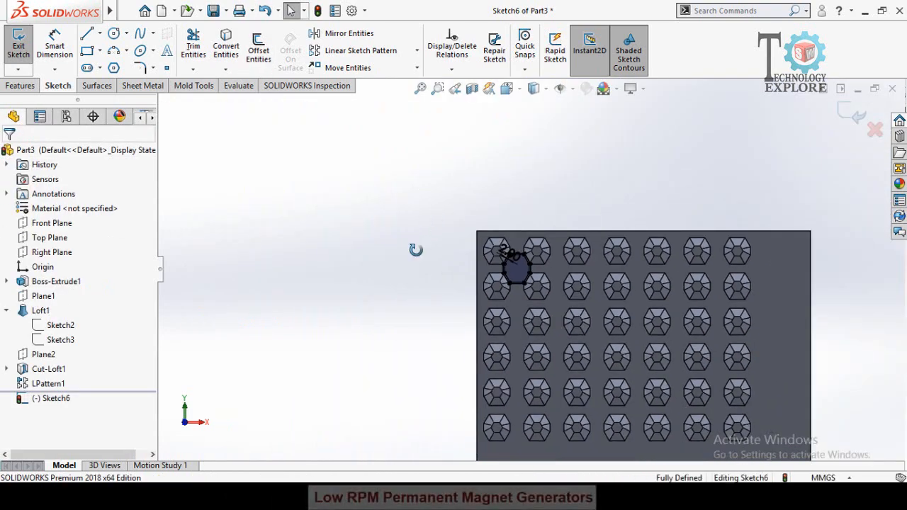
{"action": "middle_click_drag", "start_coordinate": [416, 250], "coordinate": [388, 327]}
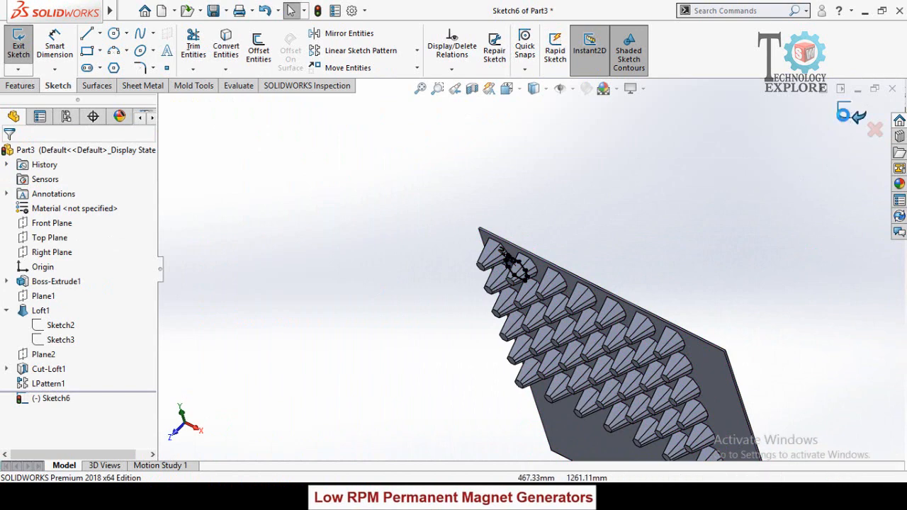
{"action": "left_click", "coordinate": [848, 114]}
Step: Create a reference plane offset 25 mm outward from the plate's face on the hollow side of the bosses
{"action": "mouse_move", "coordinate": [579, 205]}
{"action": "middle_mouse_down"}
{"action": "mouse_move", "coordinate": [571, 273]}
{"action": "mouse_move", "coordinate": [552, 275]}
{"action": "mouse_move", "coordinate": [529, 190]}
{"action": "mouse_move", "coordinate": [511, 173]}
{"action": "middle_mouse_up"}
{"action": "scroll", "coordinate": [544, 248], "scroll_direction": "up", "scroll_amount": 3}
{"action": "left_click", "coordinate": [542, 49]}
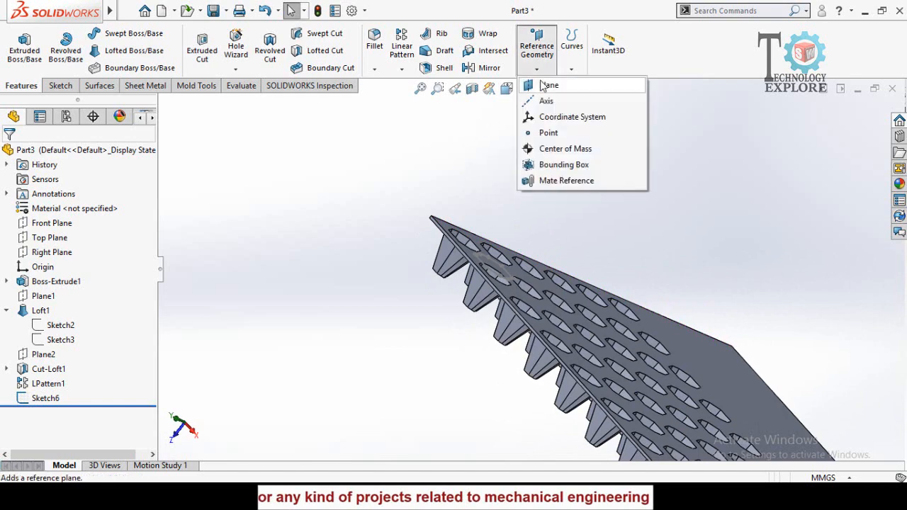
{"action": "left_click", "coordinate": [544, 85]}
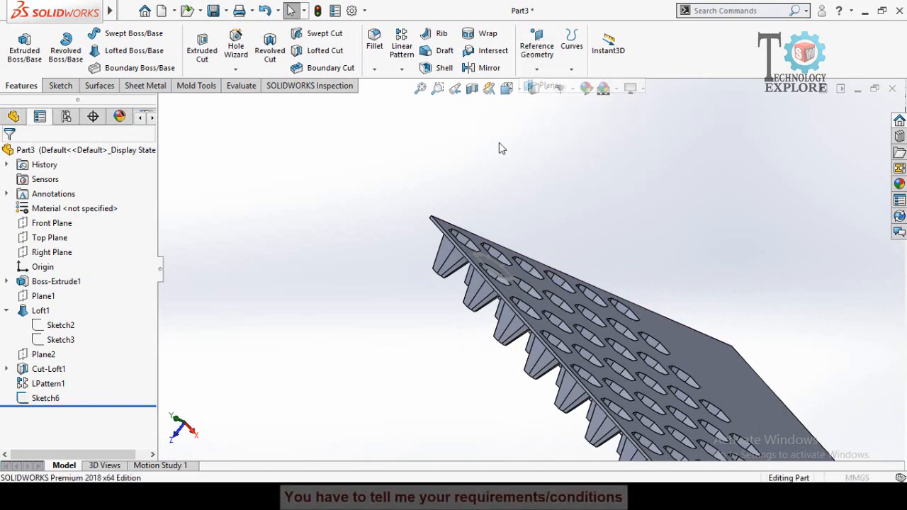
{"action": "middle_click_drag", "start_coordinate": [482, 205], "coordinate": [746, 232]}
{"action": "left_click", "coordinate": [730, 277]}
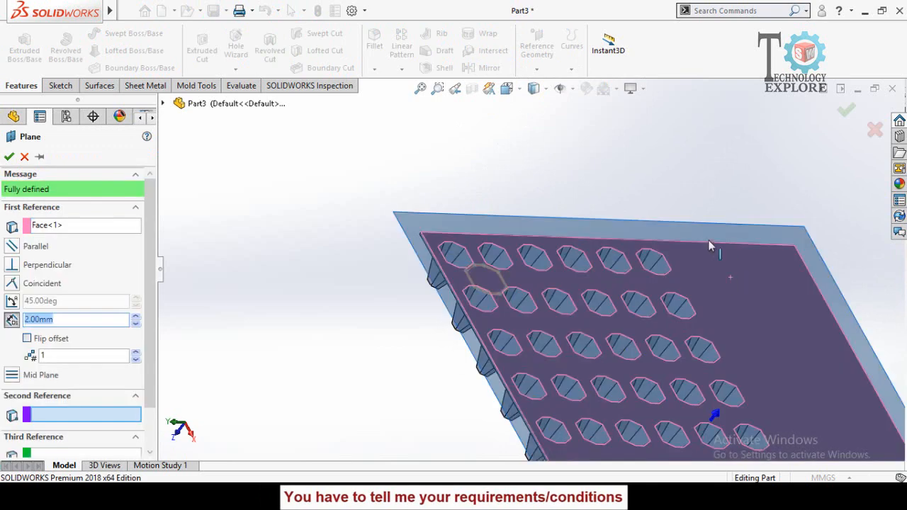
{"action": "middle_click_drag", "start_coordinate": [647, 307], "coordinate": [648, 226]}
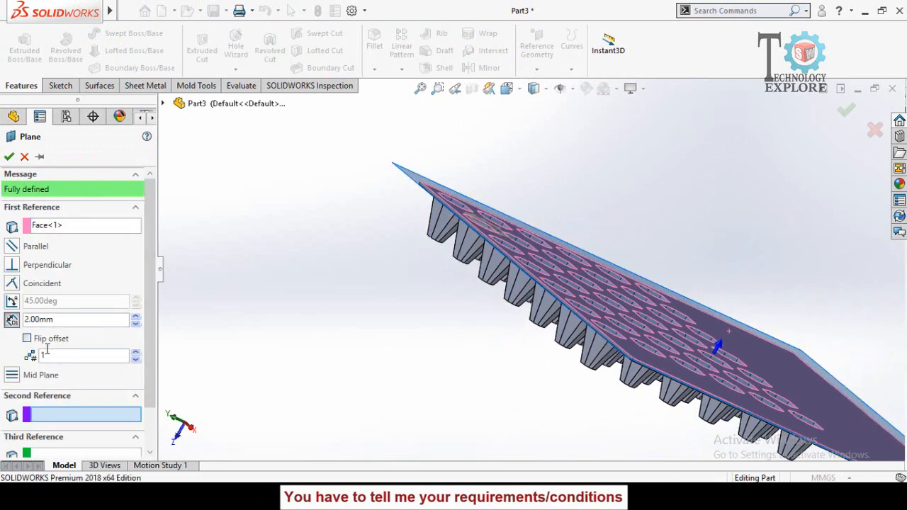
{"action": "double_click", "coordinate": [72, 319]}
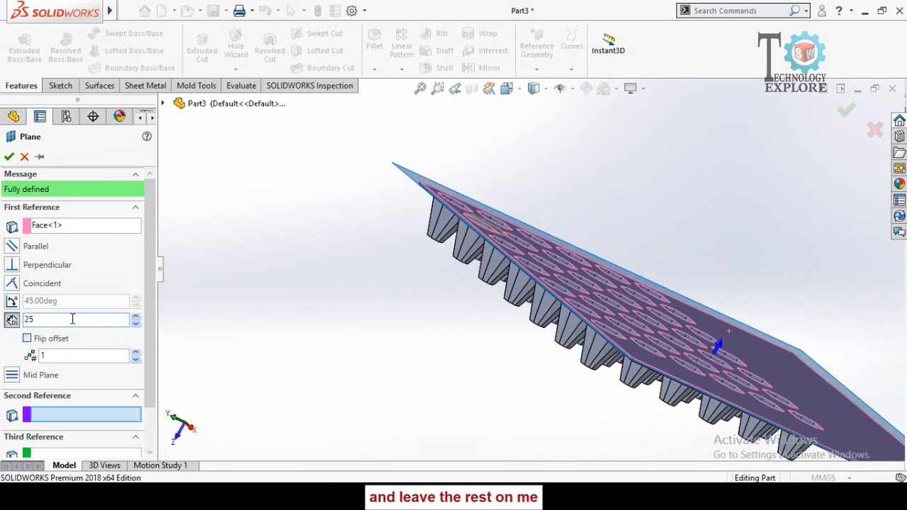
{"action": "key", "text": "Return"}
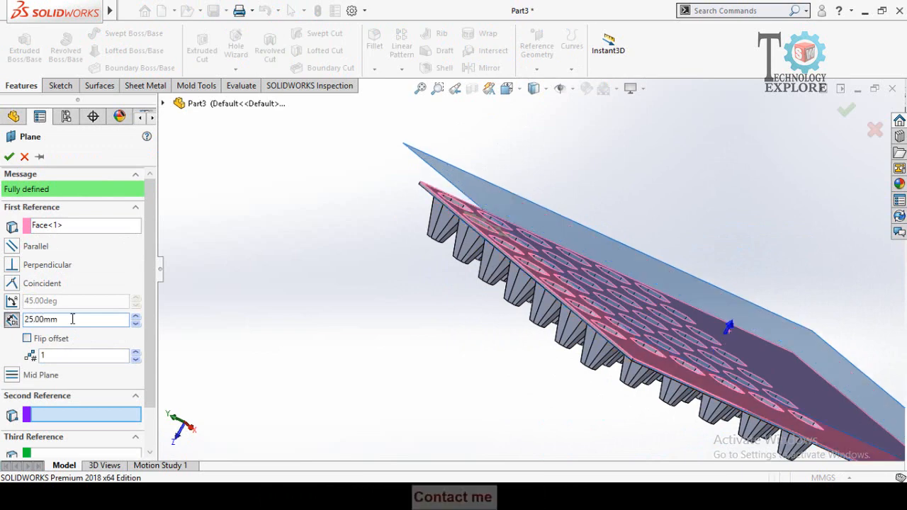
{"action": "left_click", "coordinate": [9, 157]}
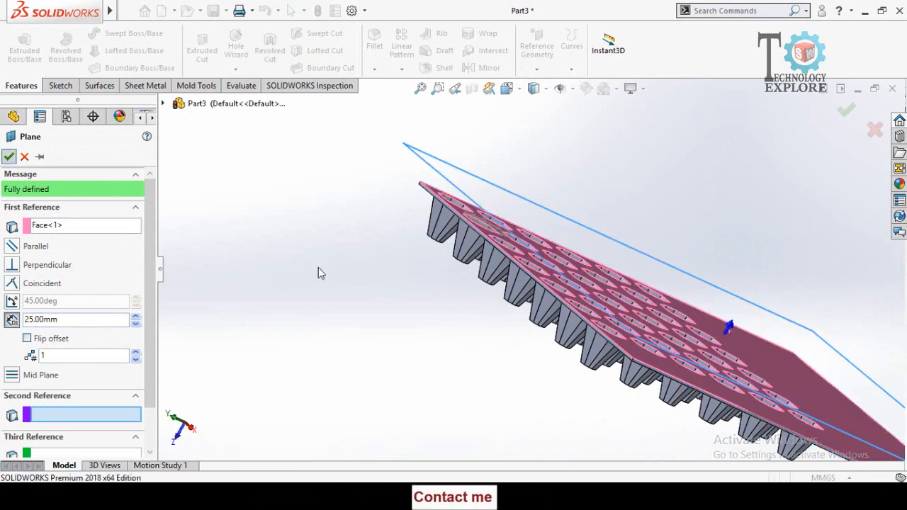
Step: Start a new sketch on the 25 mm offset plane, viewed straight on near the eight-sided profile
{"action": "middle_click_drag", "start_coordinate": [329, 262], "coordinate": [324, 300]}
{"action": "left_click", "coordinate": [461, 151]}
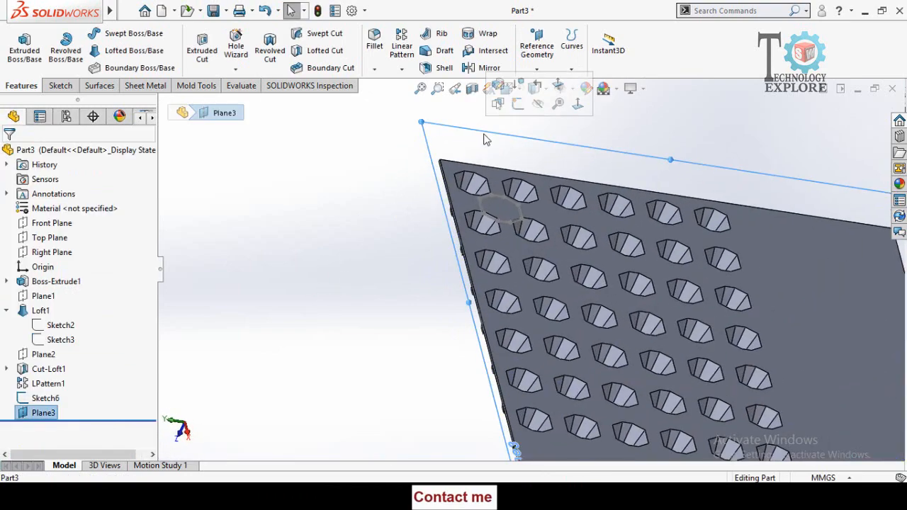
{"action": "left_click", "coordinate": [516, 106]}
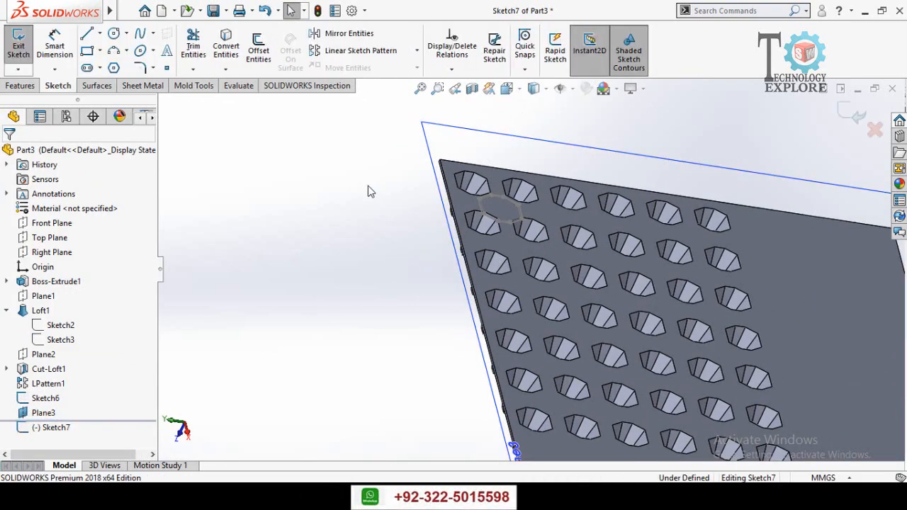
{"action": "key", "text": "ctrl+8"}
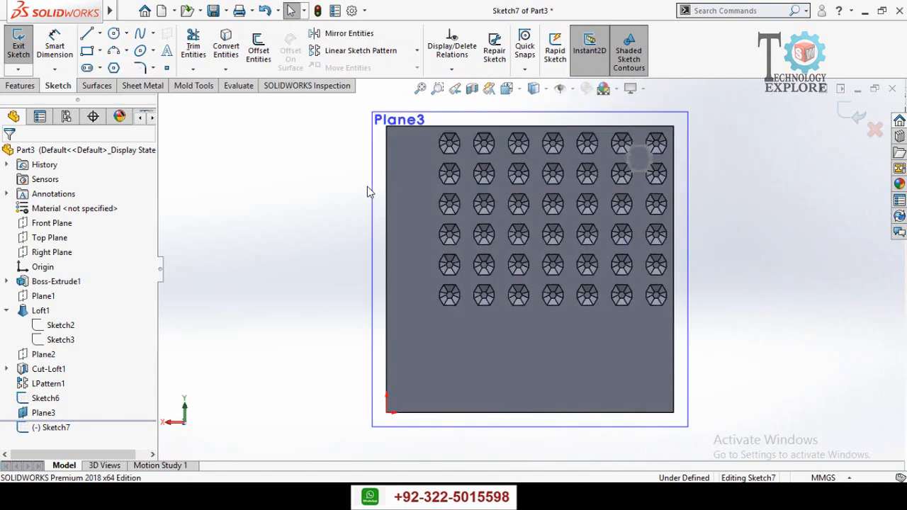
{"action": "scroll", "coordinate": [621, 169], "scroll_direction": "down", "scroll_amount": 10}
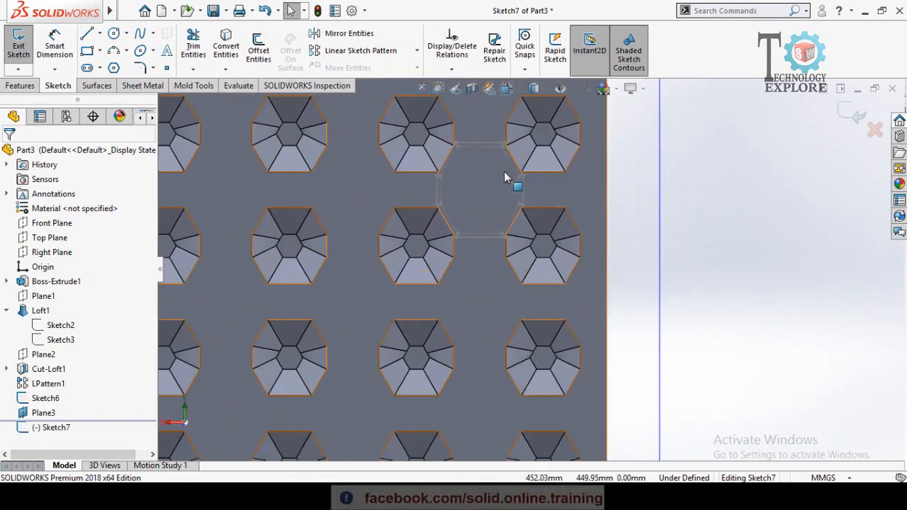
{"action": "scroll", "coordinate": [503, 198], "scroll_direction": "up", "scroll_amount": 3}
Step: Draw a circle in the middle of the eight-sided profile and set its diameter to 20 mm
{"action": "left_click", "coordinate": [113, 33]}
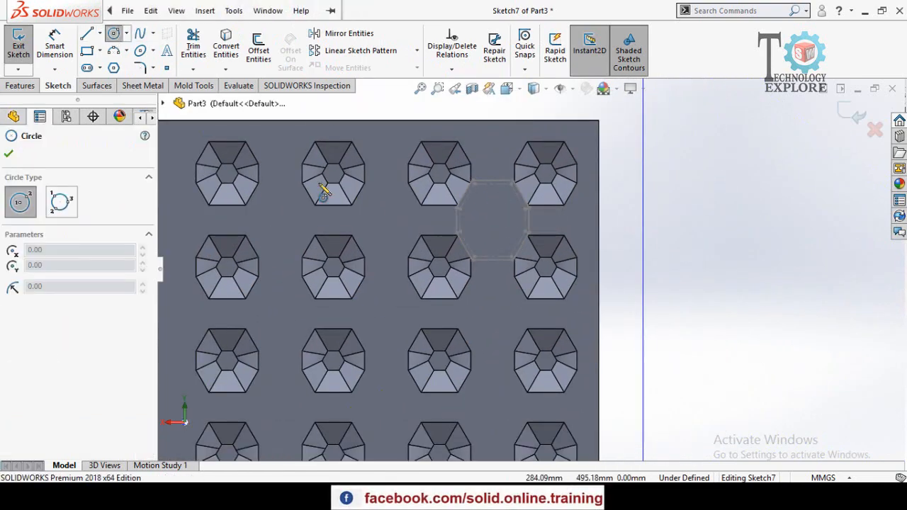
{"action": "scroll", "coordinate": [567, 283], "scroll_direction": "down", "scroll_amount": 2}
{"action": "left_click", "coordinate": [445, 177]}
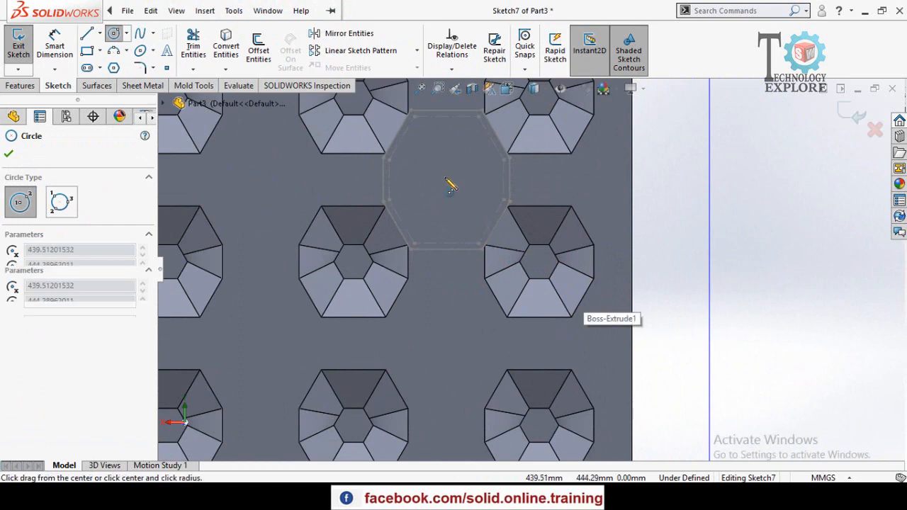
{"action": "left_click", "coordinate": [467, 207]}
{"action": "right_click_drag", "start_coordinate": [705, 235], "coordinate": [704, 195]}
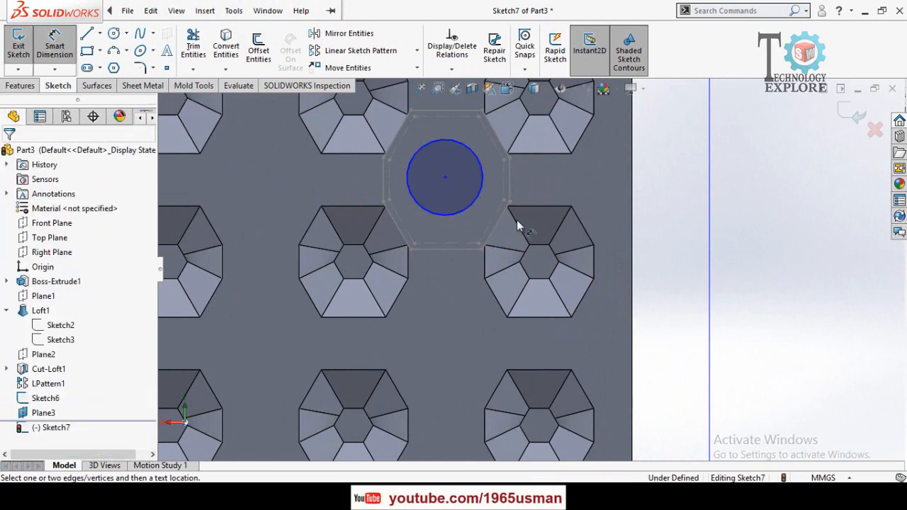
{"action": "left_click", "coordinate": [455, 212]}
{"action": "left_click", "coordinate": [441, 299]}
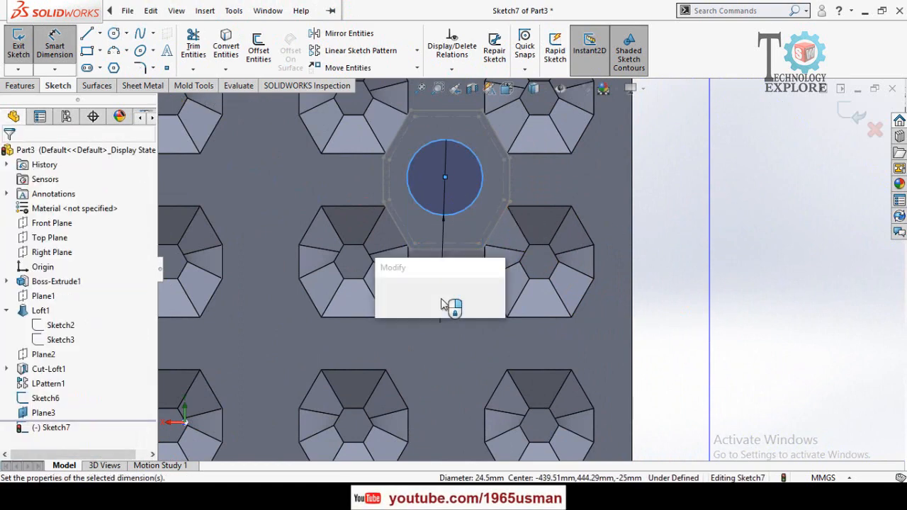
{"action": "type", "text": "20"}
{"action": "key", "text": "Return"}
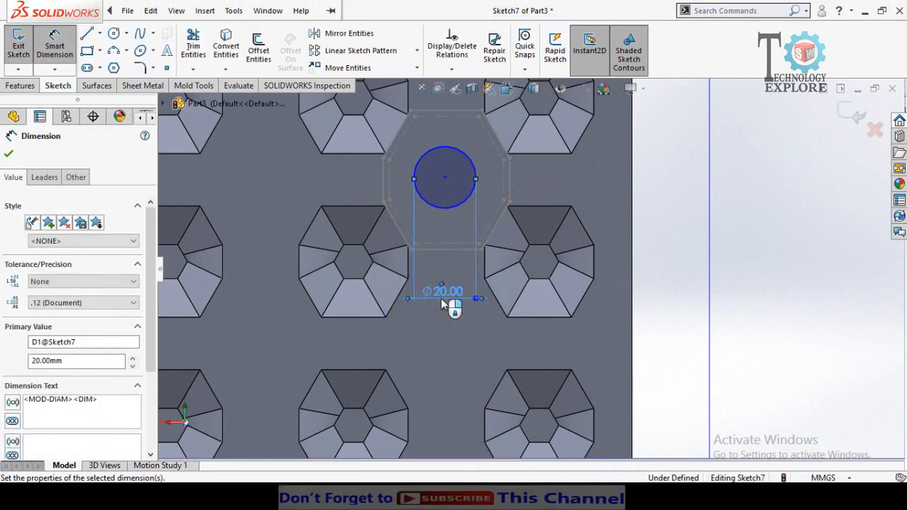
Step: Align the circle's centre vertically with the midpoint of the eight-sided profile's lower inner side
{"action": "key", "text": "Escape"}
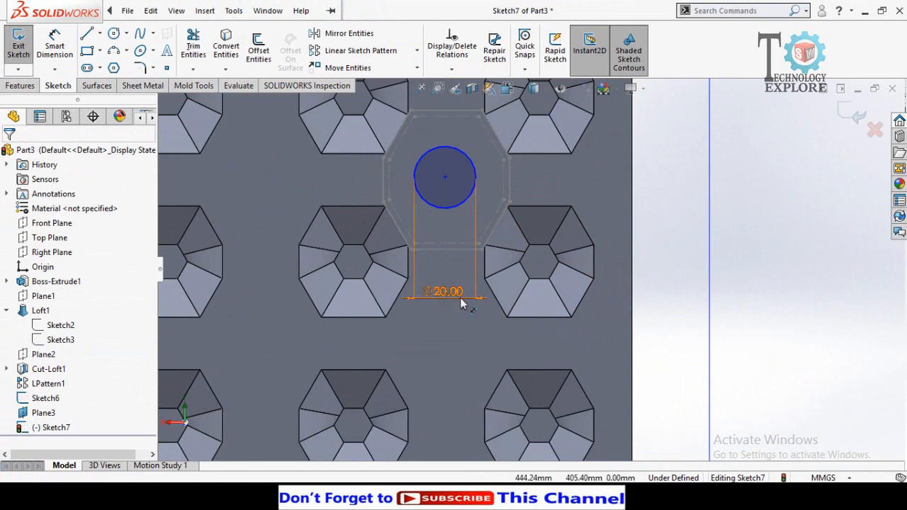
{"action": "scroll", "coordinate": [442, 248], "scroll_direction": "down", "scroll_amount": 2}
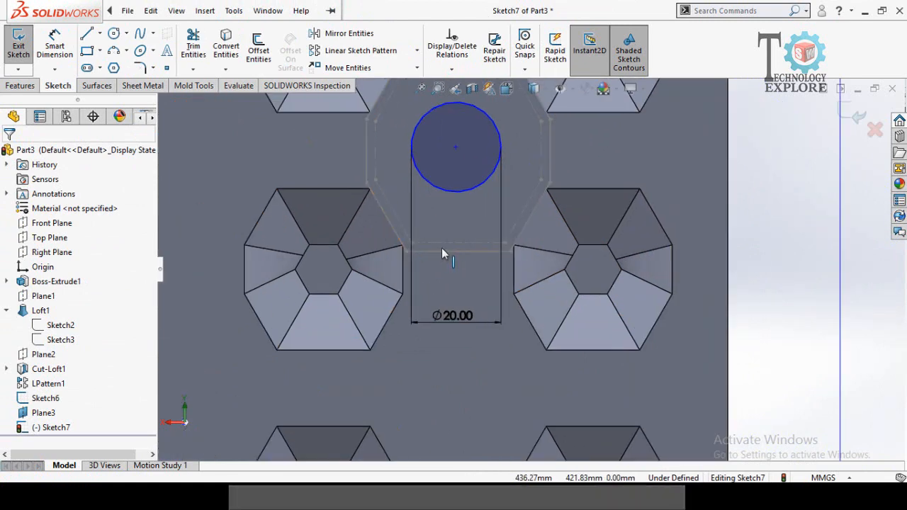
{"action": "left_click", "coordinate": [456, 146]}
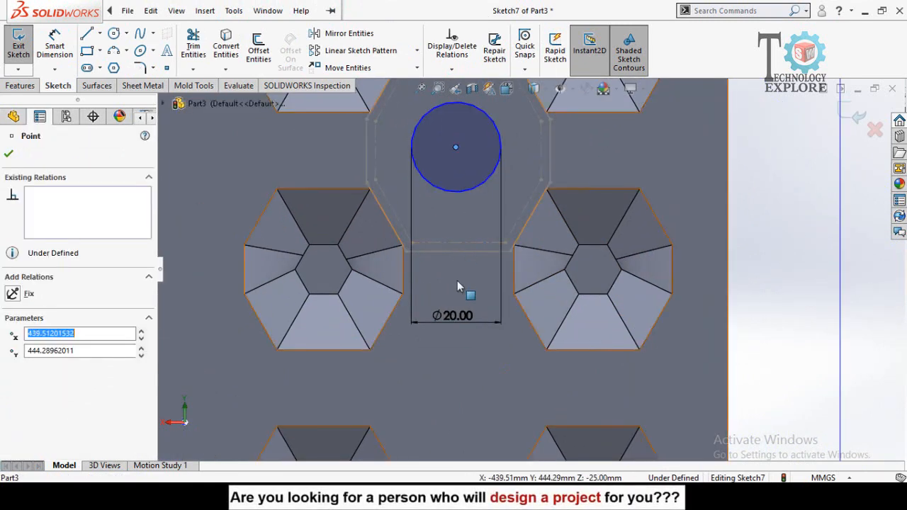
{"action": "left_click", "coordinate": [459, 243], "text": "ctrl"}
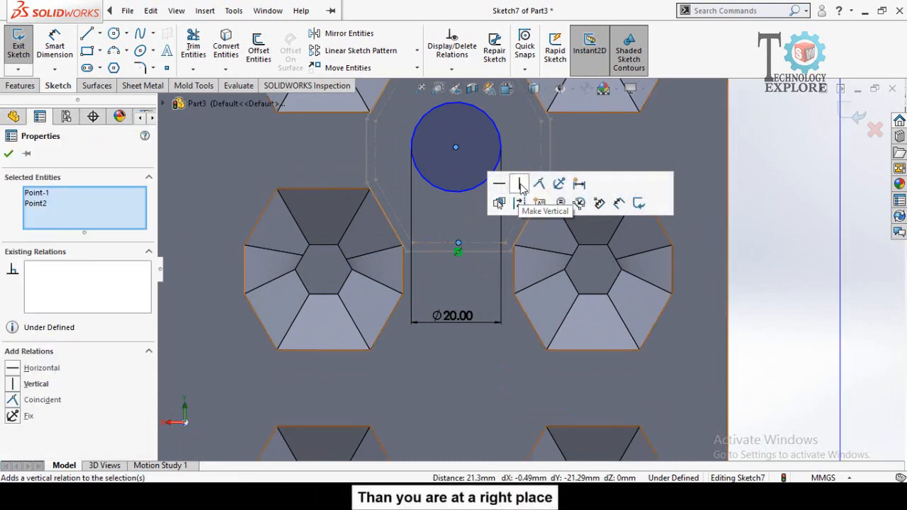
{"action": "left_click", "coordinate": [520, 184]}
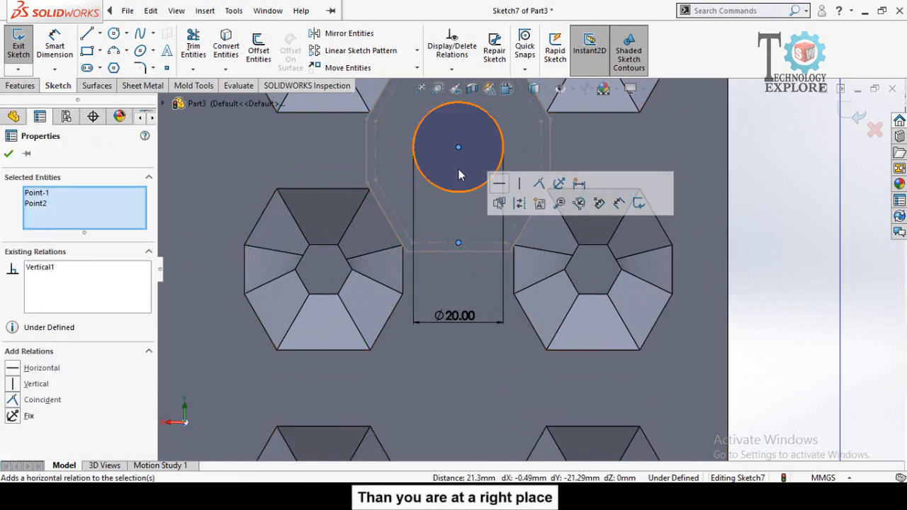
Step: Align the circle's centre horizontally with the midpoint of the eight-sided profile's vertical inner side and finish the sketch
{"action": "left_click", "coordinate": [459, 170]}
{"action": "left_click", "coordinate": [459, 147]}
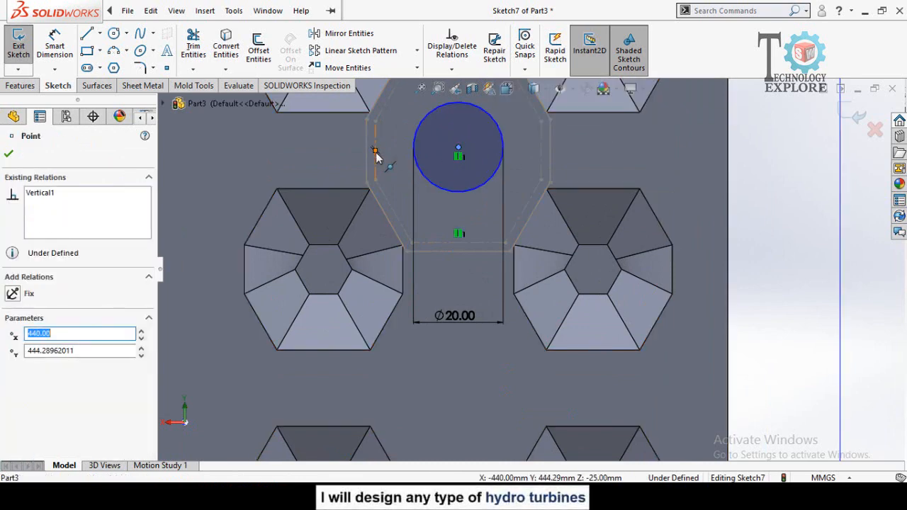
{"action": "left_click", "coordinate": [376, 153], "text": "ctrl"}
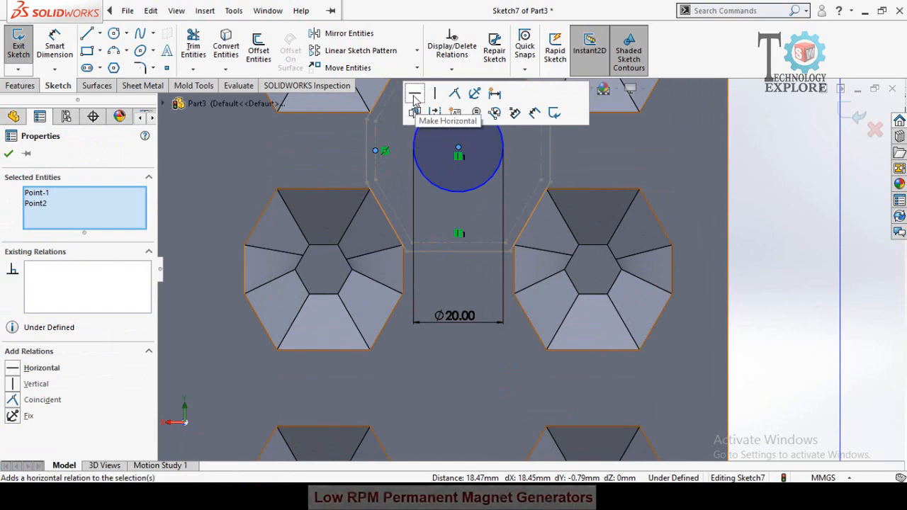
{"action": "left_click", "coordinate": [416, 93]}
{"action": "scroll", "coordinate": [485, 228], "scroll_direction": "up", "scroll_amount": 4}
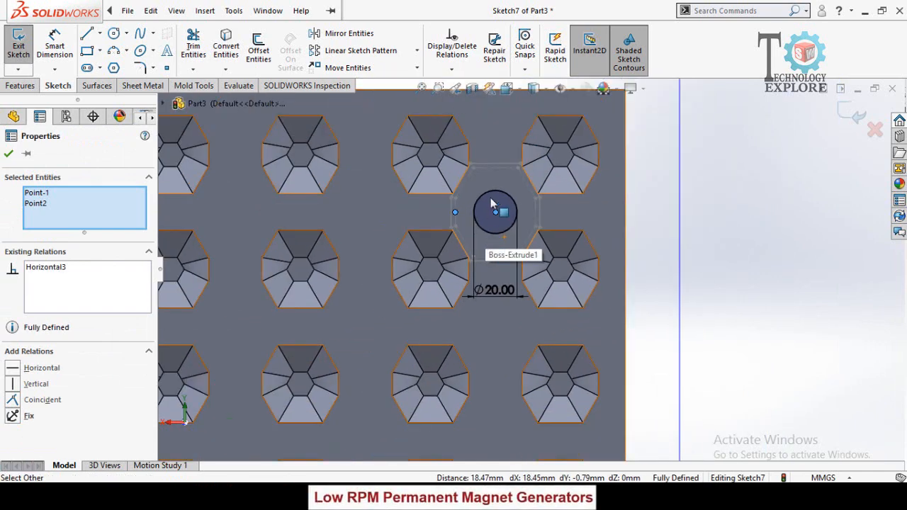
{"action": "scroll", "coordinate": [490, 200], "scroll_direction": "down", "scroll_amount": 3}
{"action": "left_click", "coordinate": [771, 237]}
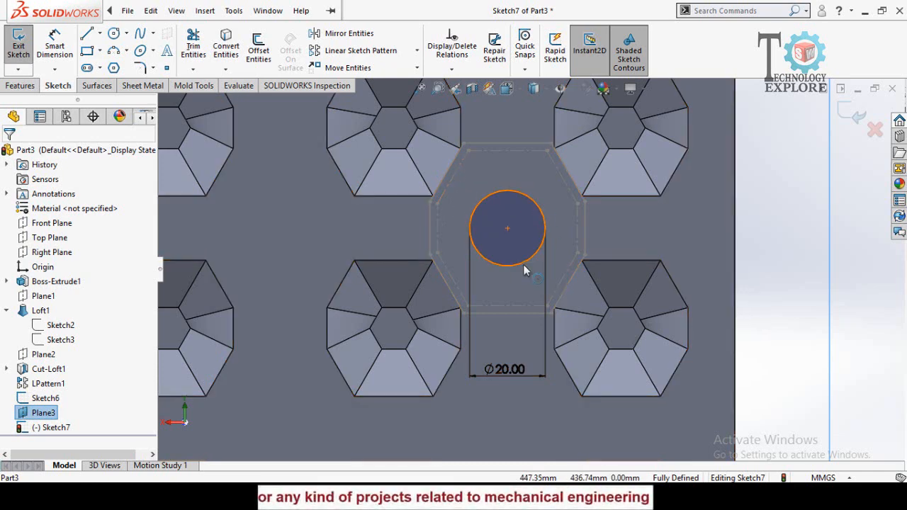
{"action": "scroll", "coordinate": [608, 261], "scroll_direction": "up", "scroll_amount": 4}
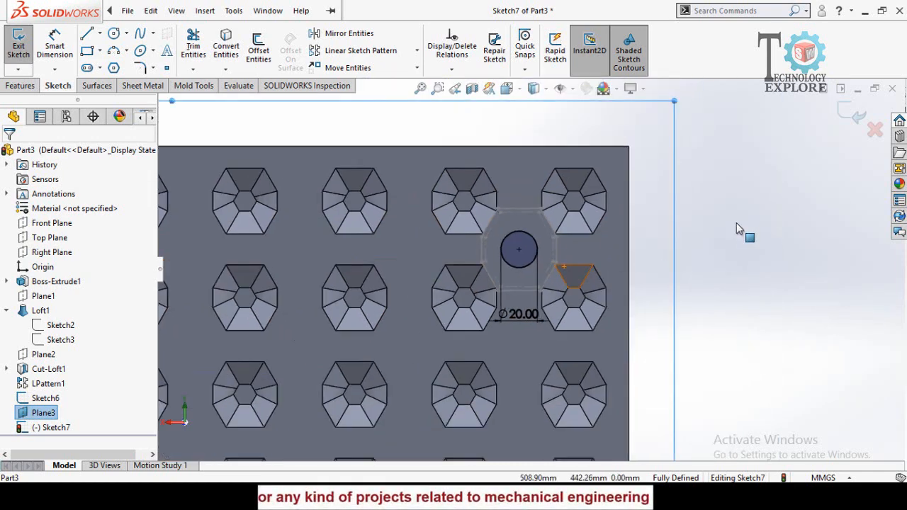
{"action": "left_click", "coordinate": [855, 117]}
{"action": "scroll", "coordinate": [752, 282], "scroll_direction": "up", "scroll_amount": 3}
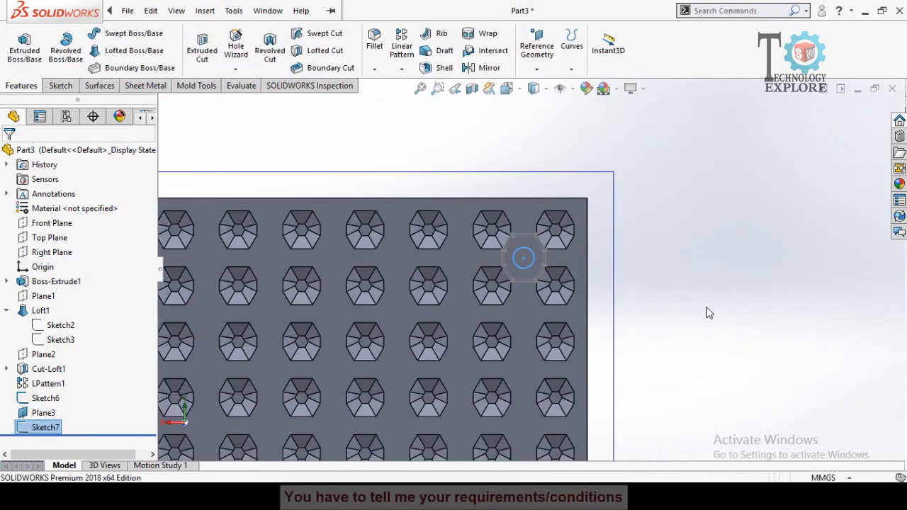
Step: Hide the 25 mm offset reference plane
{"action": "middle_click_drag", "start_coordinate": [709, 312], "coordinate": [657, 324]}
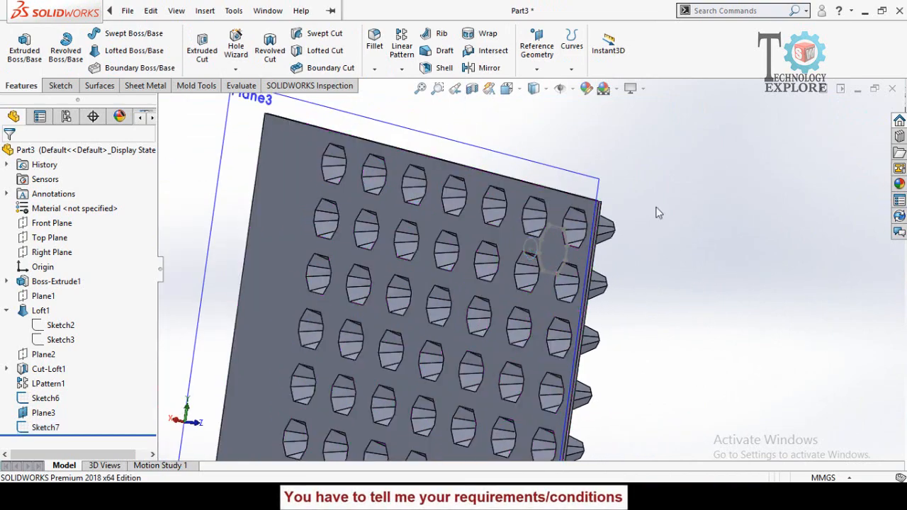
{"action": "left_click", "coordinate": [597, 188]}
{"action": "left_click", "coordinate": [646, 140]}
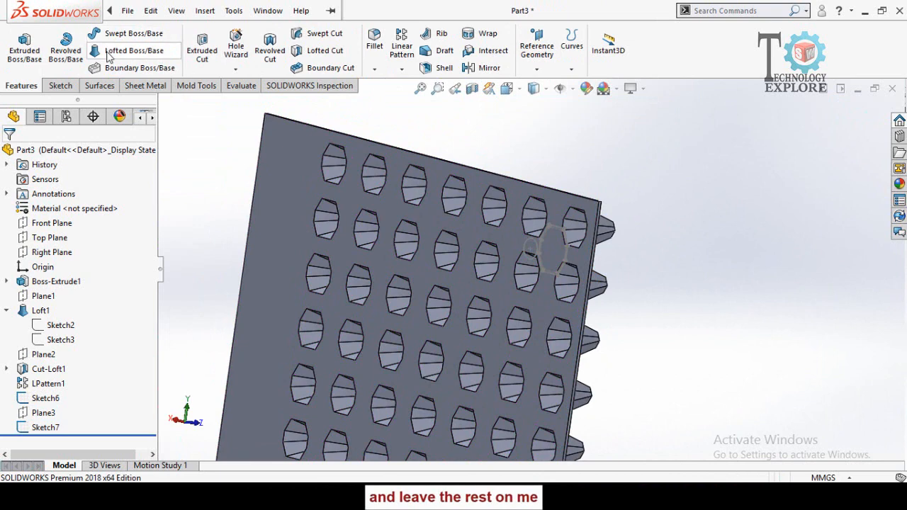
Step: Loft a solid boss from the eight-sided profile on the plate to the 20 mm circle, merging the result
{"action": "left_click", "coordinate": [109, 56]}
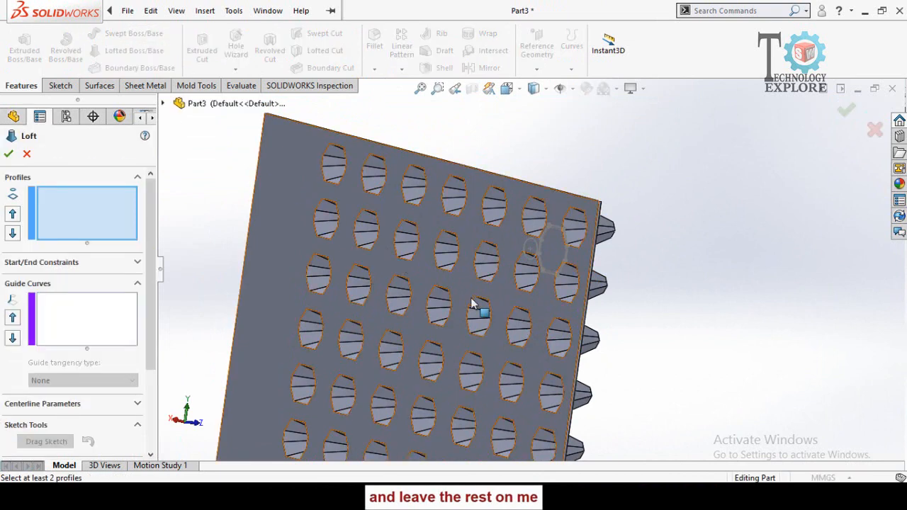
{"action": "scroll", "coordinate": [575, 261], "scroll_direction": "down", "scroll_amount": 2}
{"action": "scroll", "coordinate": [576, 261], "scroll_direction": "down", "scroll_amount": 2}
{"action": "left_click", "coordinate": [497, 219]}
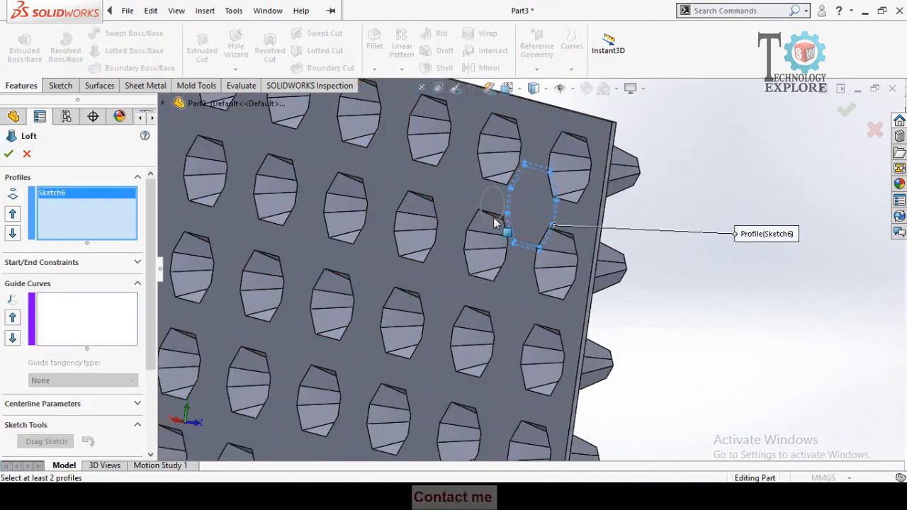
{"action": "left_click", "coordinate": [494, 205]}
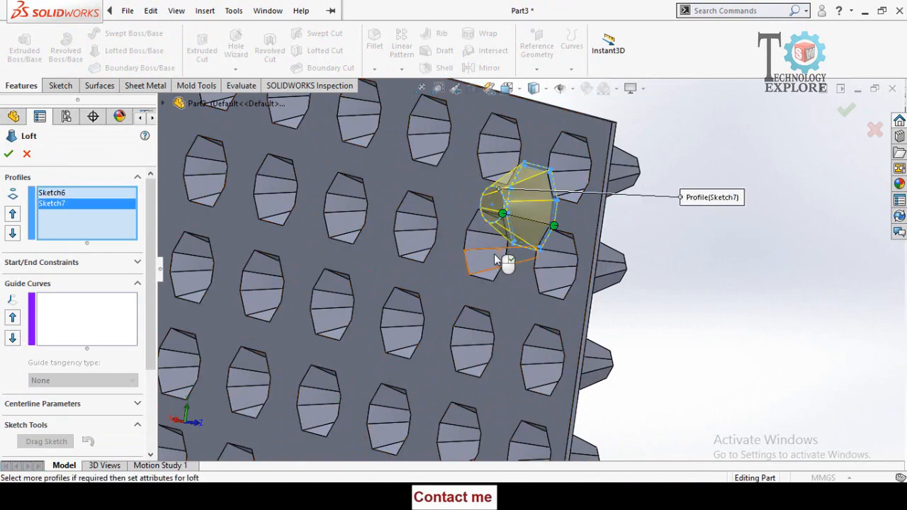
{"action": "mouse_move", "coordinate": [506, 258]}
{"action": "middle_mouse_down"}
{"action": "mouse_move", "coordinate": [577, 182]}
{"action": "mouse_move", "coordinate": [548, 186]}
{"action": "mouse_move", "coordinate": [496, 220]}
{"action": "middle_mouse_up"}
{"action": "scroll", "coordinate": [11, 327], "scroll_direction": "down", "scroll_amount": 3}
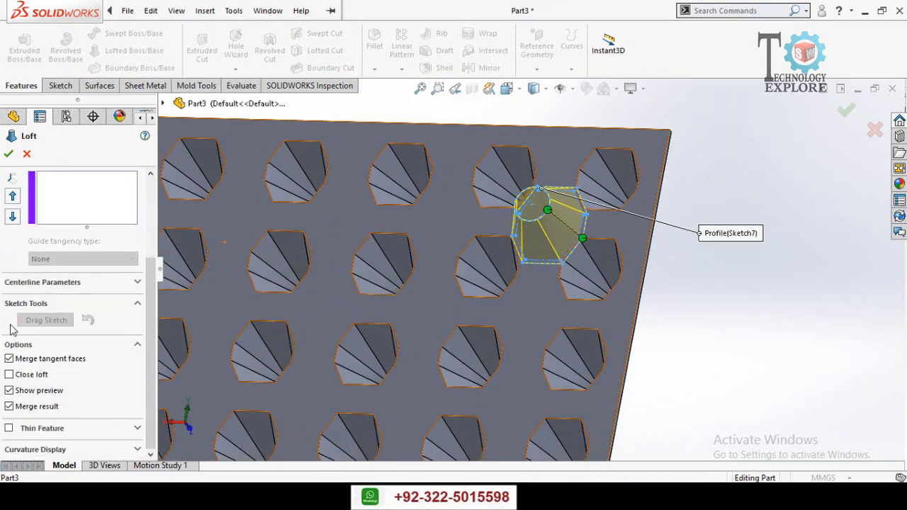
{"action": "scroll", "coordinate": [3, 333], "scroll_direction": "up", "scroll_amount": 3}
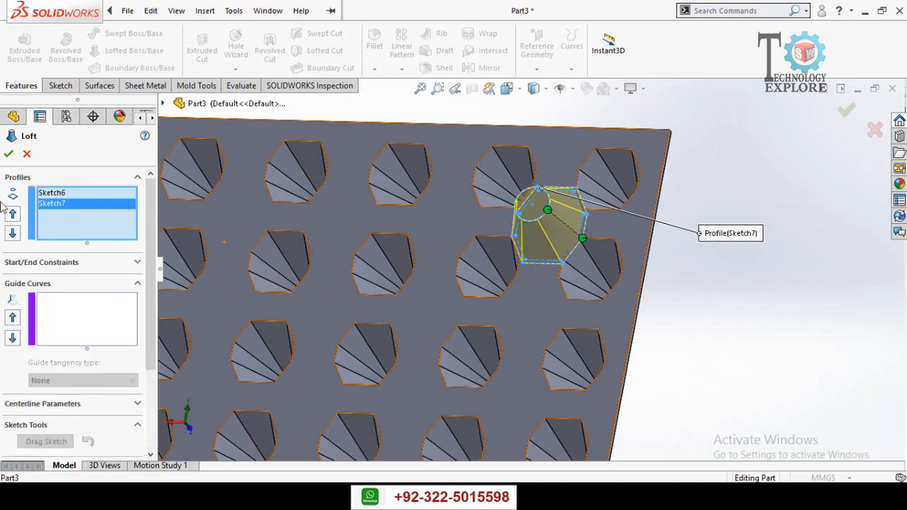
{"action": "left_click", "coordinate": [8, 155]}
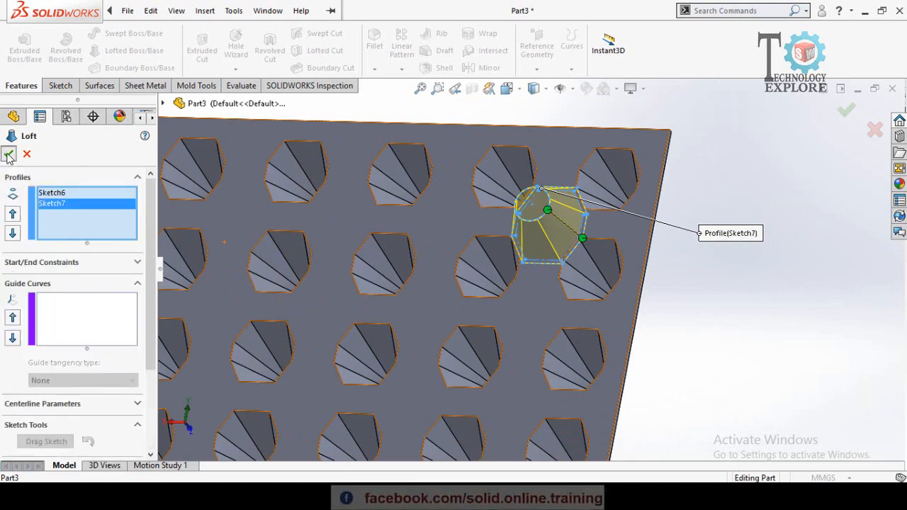
Step: Start a new sketch on the plate's face on the side of the hexagonal bosses, viewed straight on
{"action": "middle_click_drag", "start_coordinate": [586, 298], "coordinate": [466, 252]}
{"action": "middle_click_drag", "start_coordinate": [542, 280], "coordinate": [585, 305]}
{"action": "middle_click_drag", "start_coordinate": [527, 295], "coordinate": [653, 269]}
{"action": "left_click", "coordinate": [645, 274]}
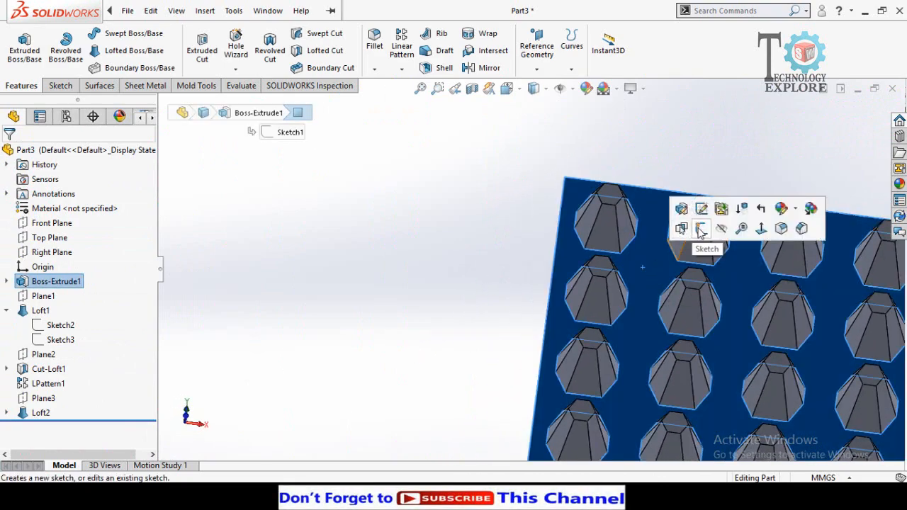
{"action": "left_click", "coordinate": [701, 229]}
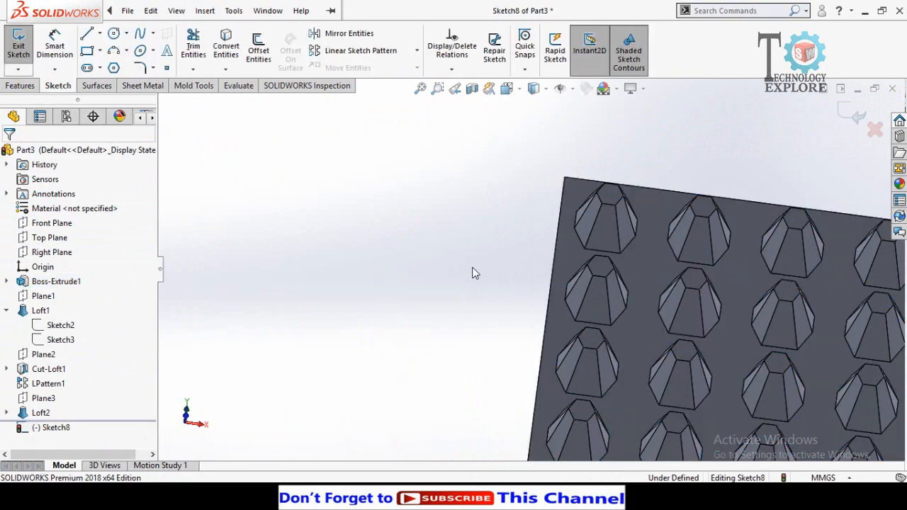
{"action": "scroll", "coordinate": [419, 131], "scroll_direction": "down", "scroll_amount": 5}
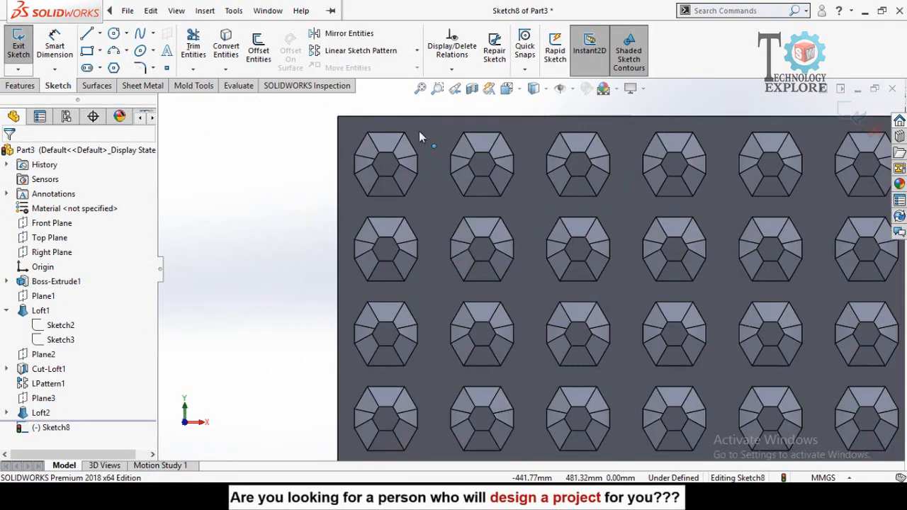
{"action": "scroll", "coordinate": [419, 132], "scroll_direction": "down", "scroll_amount": 2}
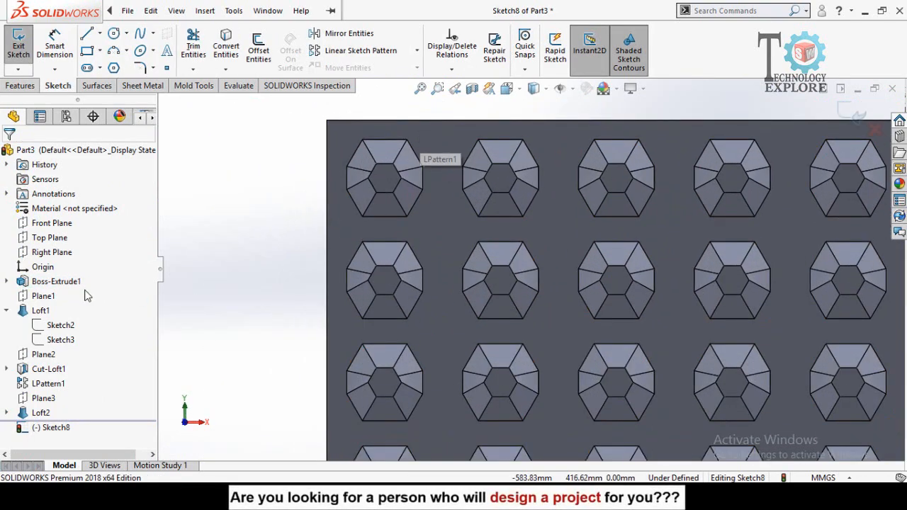
Step: Convert the new loft's eight-sided profile sketch into lines of the current sketch
{"action": "left_click", "coordinate": [7, 414]}
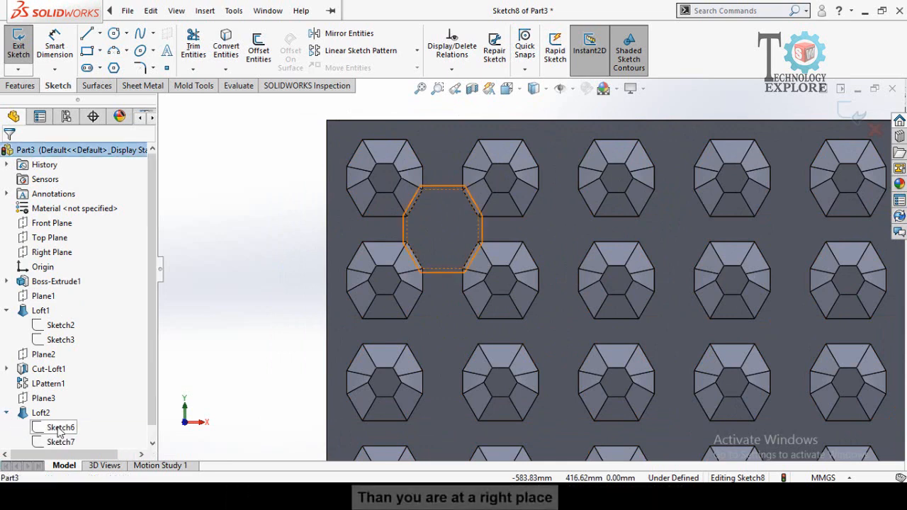
{"action": "left_click", "coordinate": [61, 428]}
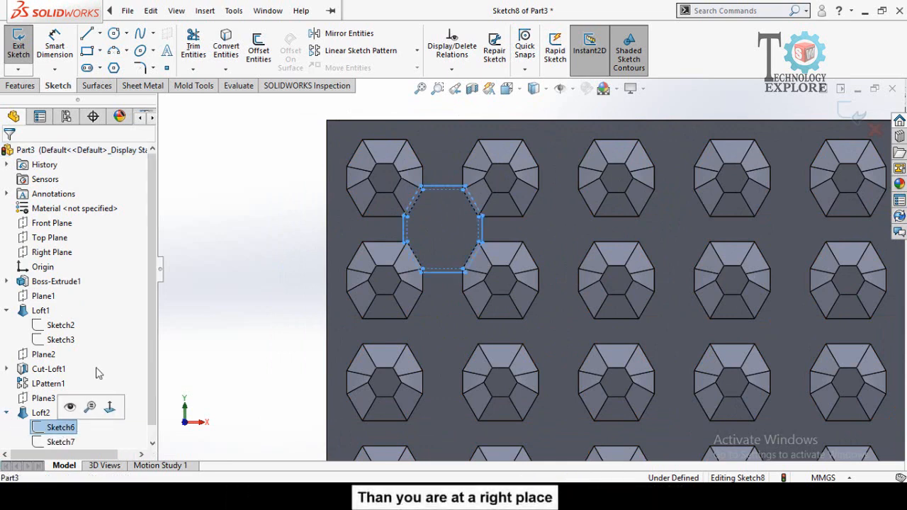
{"action": "left_click", "coordinate": [226, 47]}
{"action": "scroll", "coordinate": [528, 182], "scroll_direction": "up", "scroll_amount": 2}
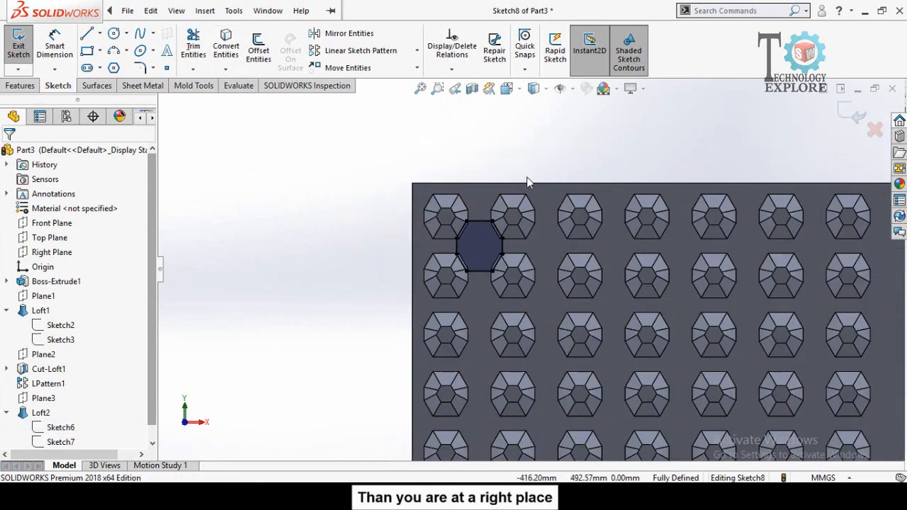
Step: Offset the converted eight-sided profile inward by 2 mm, turning the base geometry into construction lines, and finish the sketch
{"action": "left_click_drag", "start_coordinate": [552, 157], "coordinate": [402, 341]}
{"action": "scroll", "coordinate": [516, 237], "scroll_direction": "down", "scroll_amount": 3}
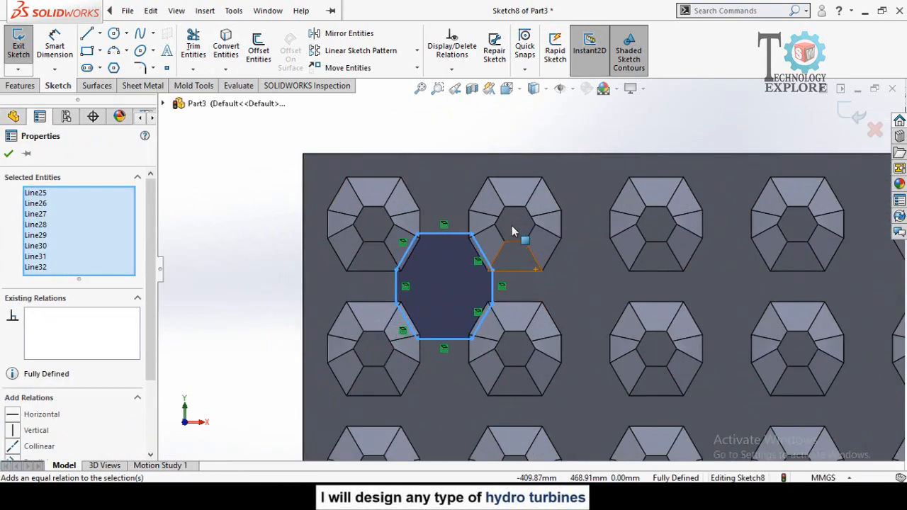
{"action": "left_click", "coordinate": [259, 56]}
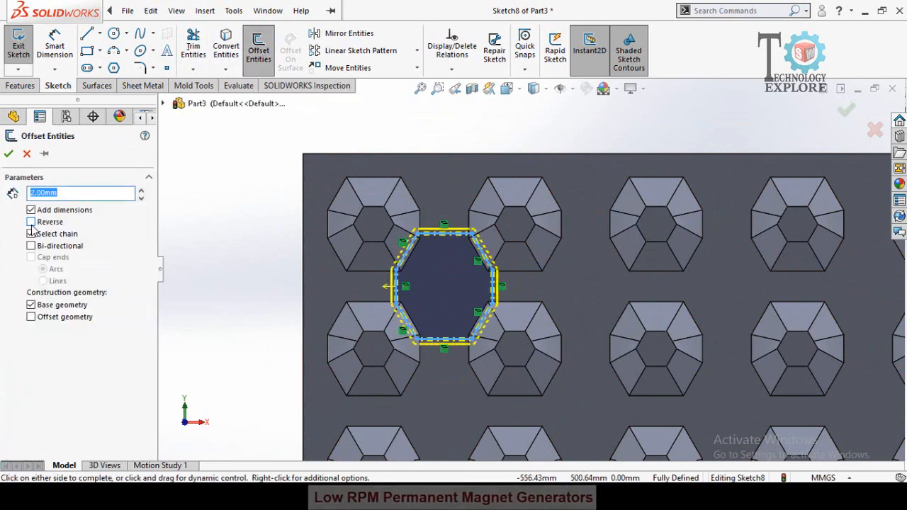
{"action": "left_click", "coordinate": [31, 233]}
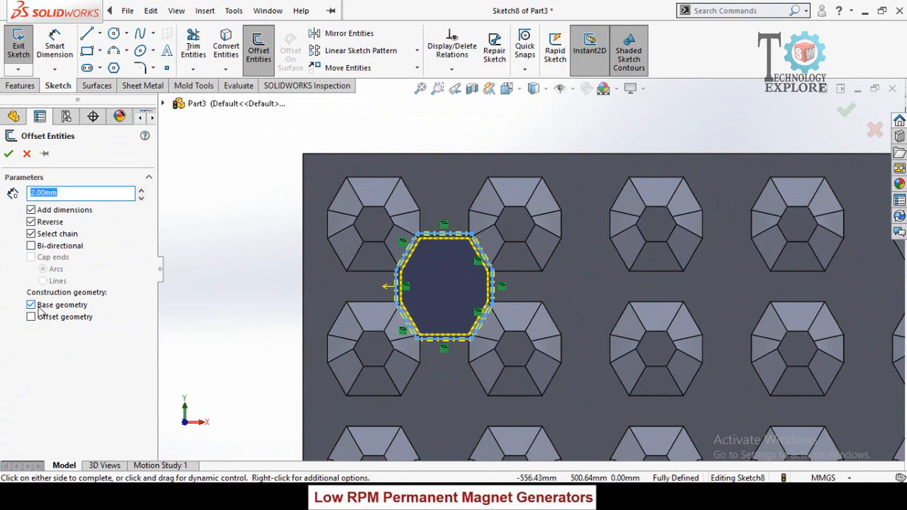
{"action": "left_click", "coordinate": [8, 154]}
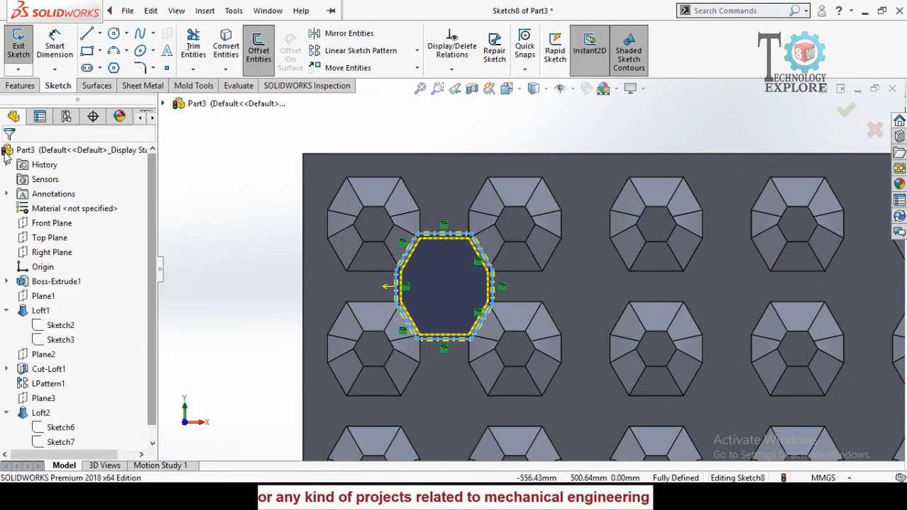
{"action": "scroll", "coordinate": [530, 234], "scroll_direction": "up", "scroll_amount": 3}
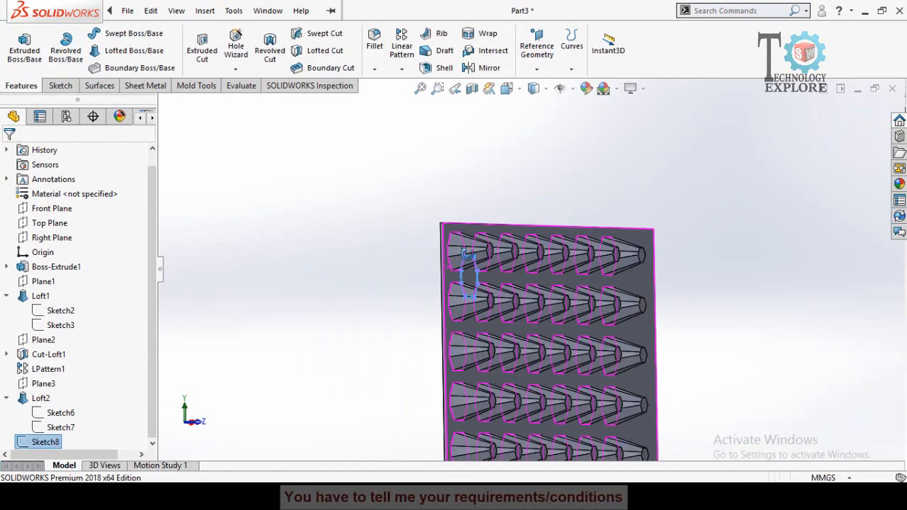
Step: Create a reference plane offset 2 mm from the loft's circular end face, flipped toward the plate
{"action": "scroll", "coordinate": [419, 313], "scroll_direction": "down", "scroll_amount": 4}
{"action": "middle_click_drag", "start_coordinate": [420, 295], "coordinate": [461, 105]}
{"action": "left_click", "coordinate": [539, 49]}
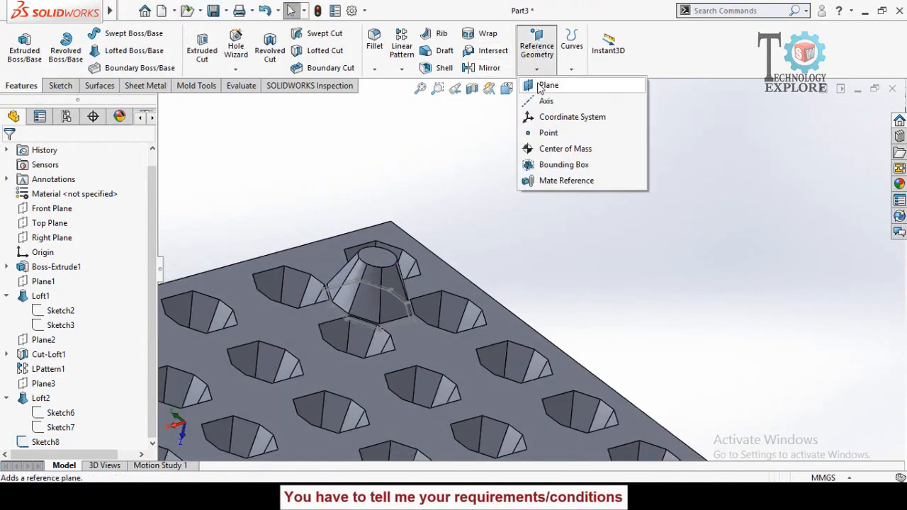
{"action": "left_click", "coordinate": [546, 85]}
{"action": "scroll", "coordinate": [397, 255], "scroll_direction": "down", "scroll_amount": 2}
{"action": "left_click", "coordinate": [378, 259]}
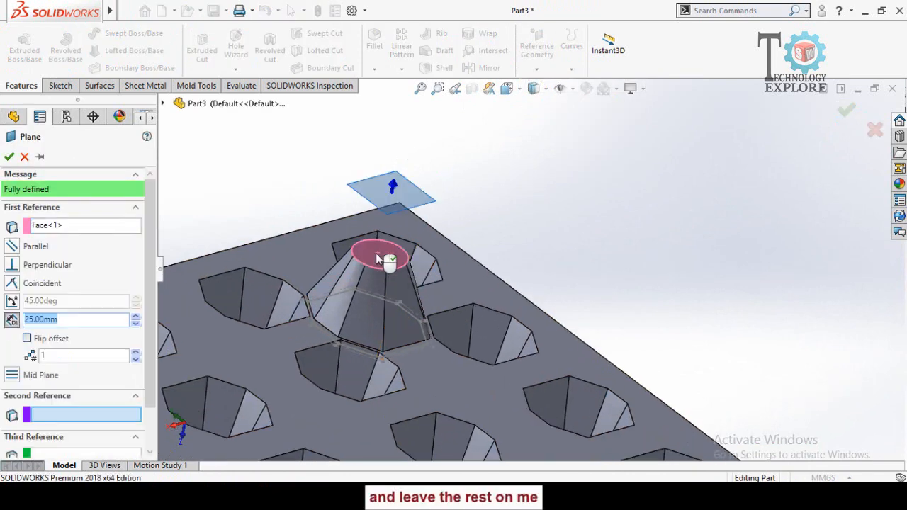
{"action": "left_click", "coordinate": [27, 339]}
{"action": "left_click", "coordinate": [70, 320]}
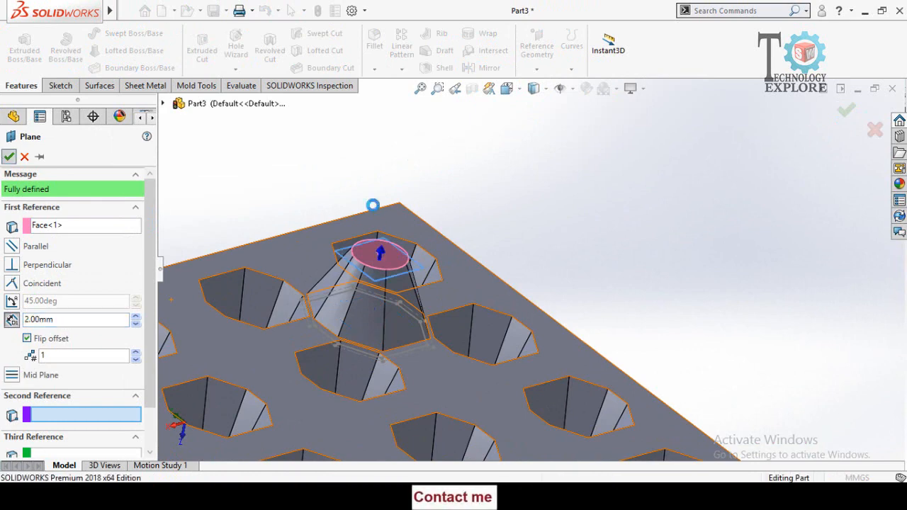
{"action": "scroll", "coordinate": [383, 278], "scroll_direction": "down", "scroll_amount": 3}
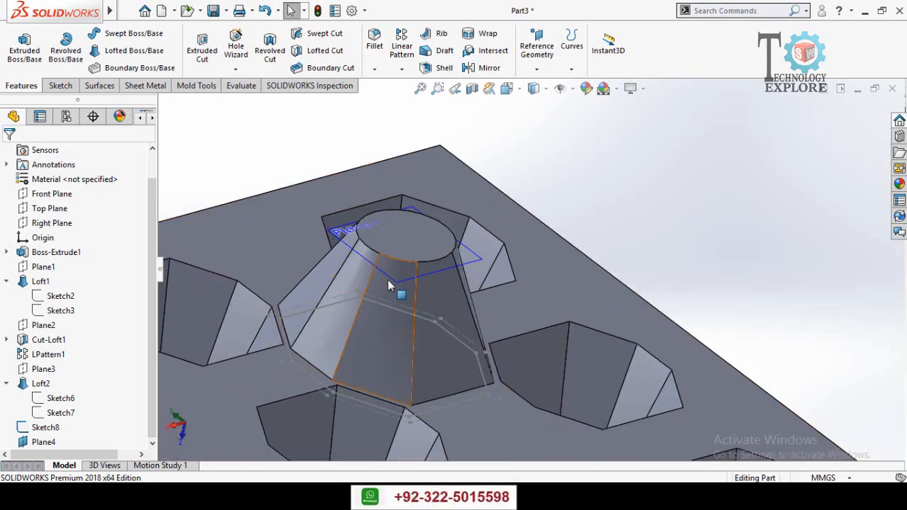
Step: Start a sketch on the new reference plane near the loft's circular end and view it straight on
{"action": "left_click", "coordinate": [388, 285]}
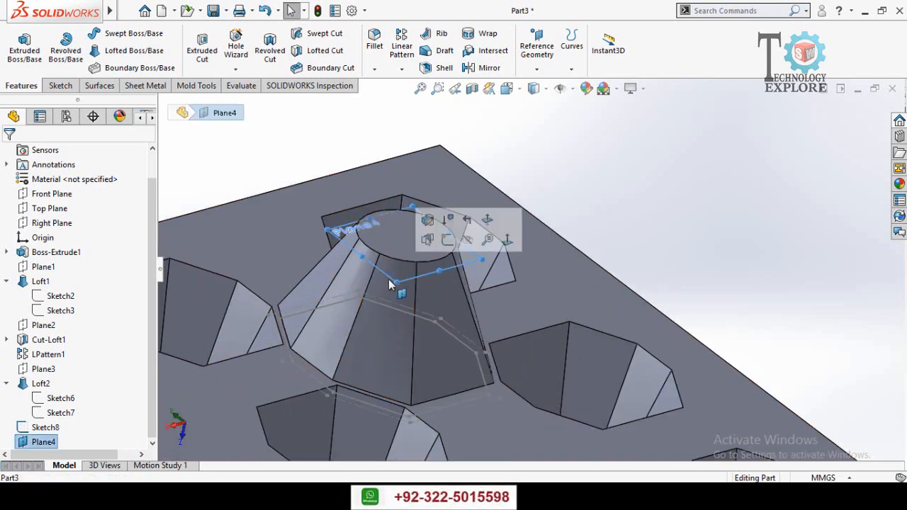
{"action": "left_click", "coordinate": [447, 240]}
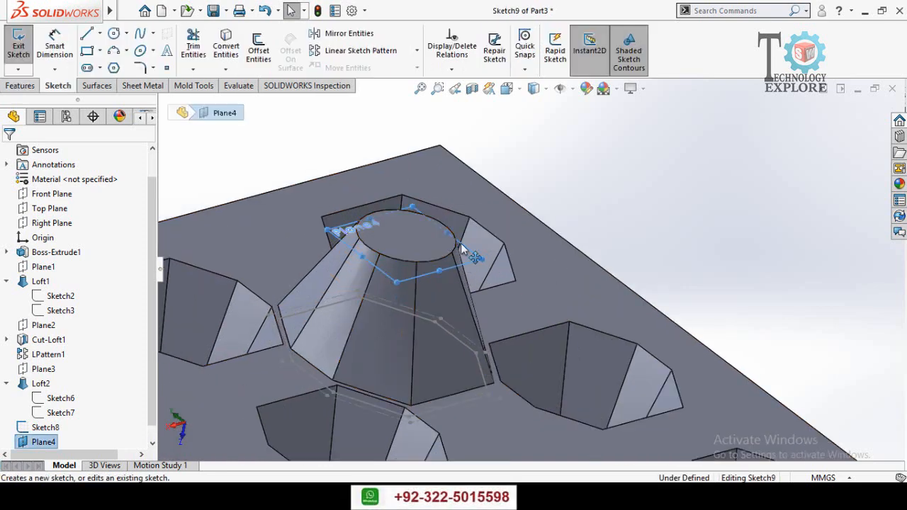
{"action": "left_click", "coordinate": [401, 244]}
{"action": "left_click", "coordinate": [655, 207]}
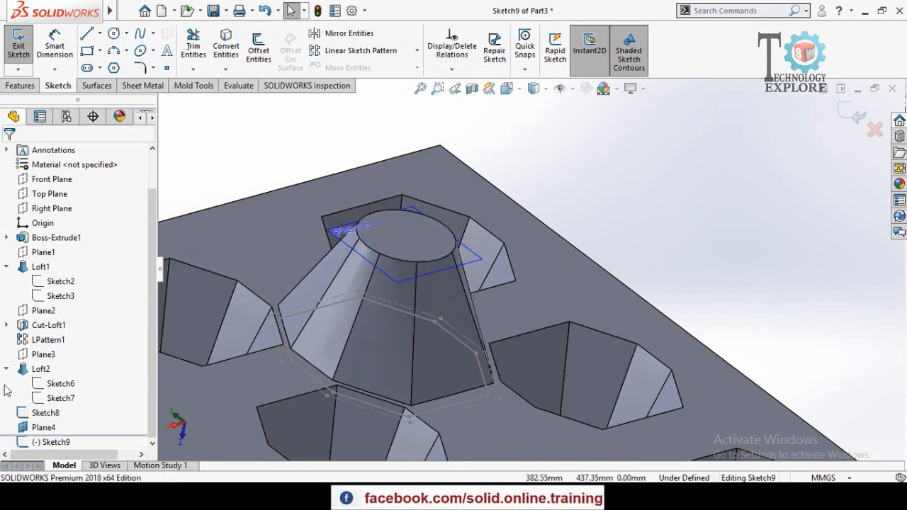
{"action": "scroll", "coordinate": [259, 198], "scroll_direction": "up", "scroll_amount": 2}
{"action": "middle_click_drag", "start_coordinate": [276, 195], "coordinate": [326, 255]}
{"action": "key", "text": "ctrl+8"}
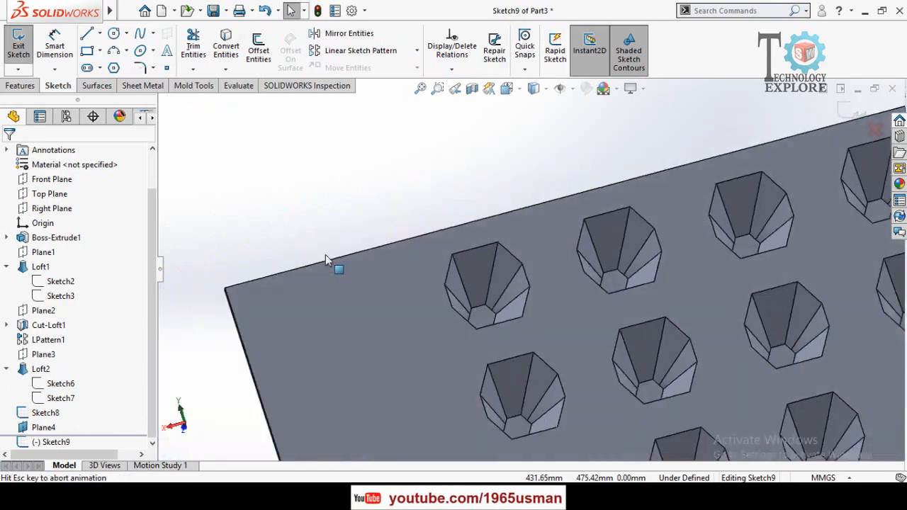
{"action": "scroll", "coordinate": [647, 146], "scroll_direction": "up", "scroll_amount": 10}
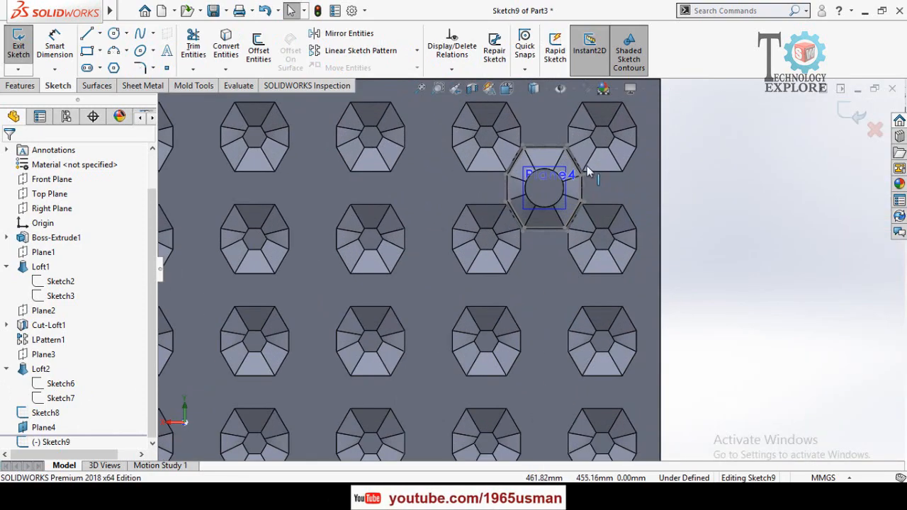
Step: Draw a circle from the centre of the loft's circular end face, about 4 mm inside the face's edge
{"action": "left_click", "coordinate": [114, 33]}
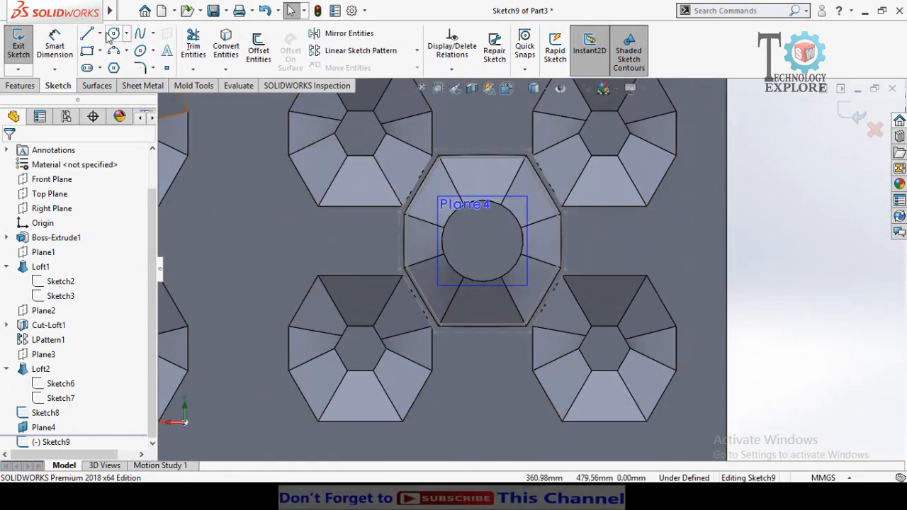
{"action": "scroll", "coordinate": [500, 285], "scroll_direction": "up", "scroll_amount": 3}
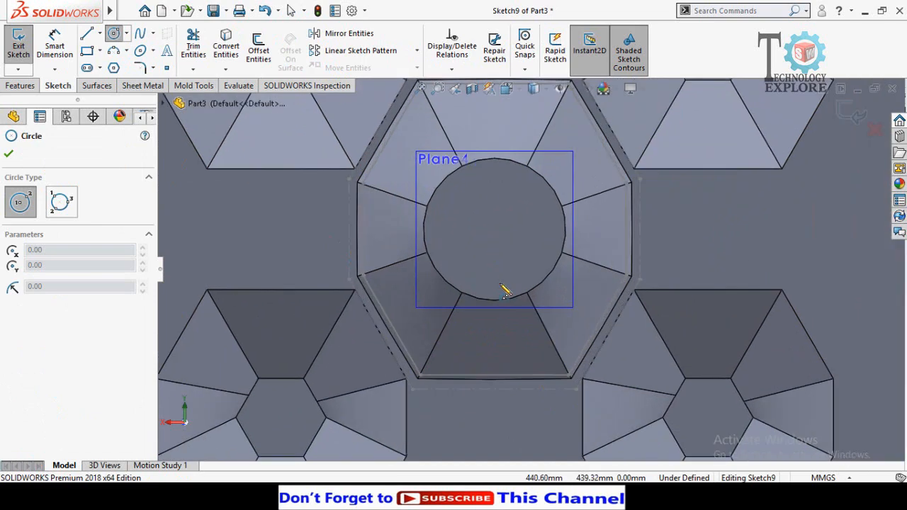
{"action": "left_click", "coordinate": [494, 230]}
{"action": "left_click", "coordinate": [517, 268]}
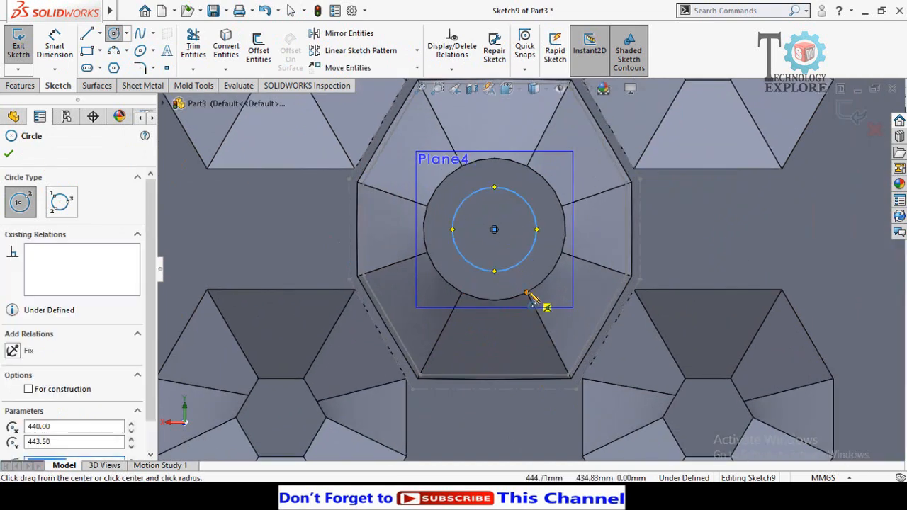
Step: Dimension the gap between the sketched circle and the circular end face's edge as 2 mm
{"action": "right_click_drag", "start_coordinate": [530, 296], "coordinate": [536, 221]}
{"action": "scroll", "coordinate": [553, 276], "scroll_direction": "down", "scroll_amount": 2}
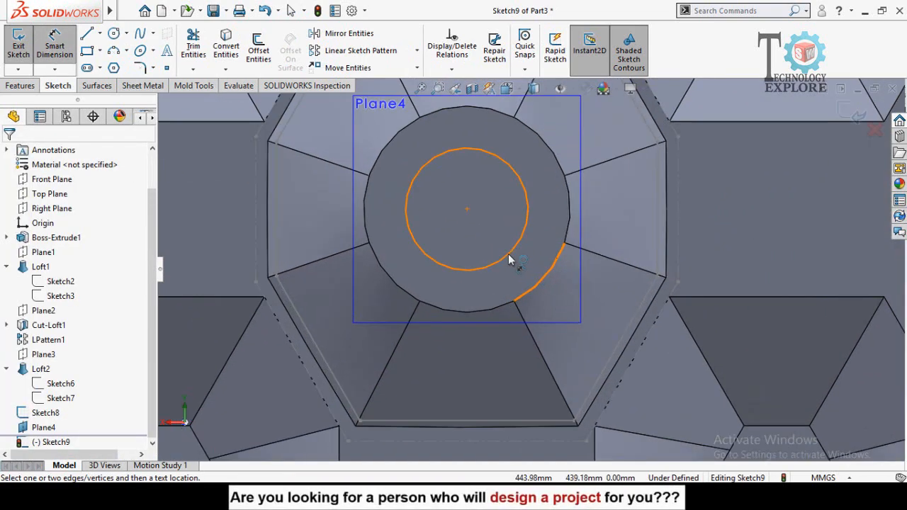
{"action": "left_click", "coordinate": [509, 261]}
{"action": "left_click", "coordinate": [541, 285]}
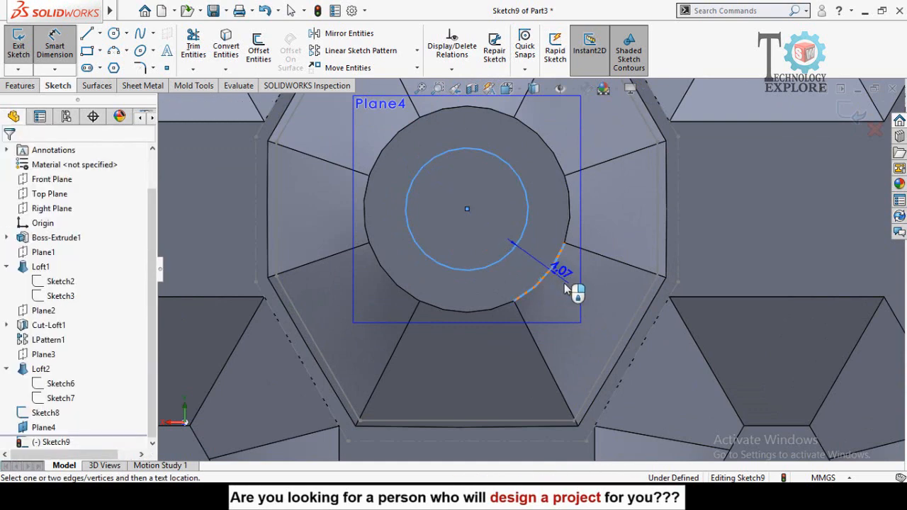
{"action": "left_click", "coordinate": [567, 287]}
{"action": "type", "text": "2"}
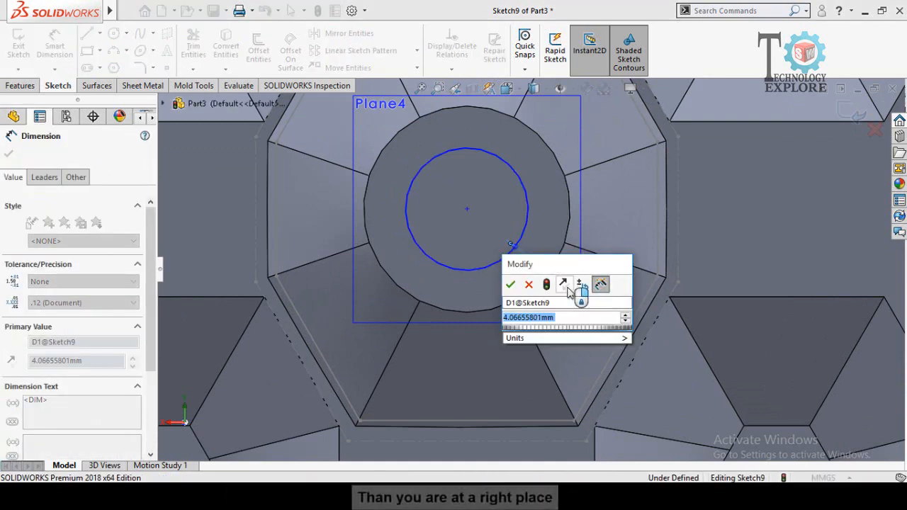
{"action": "key", "text": "Return"}
{"action": "scroll", "coordinate": [499, 231], "scroll_direction": "down", "scroll_amount": 3}
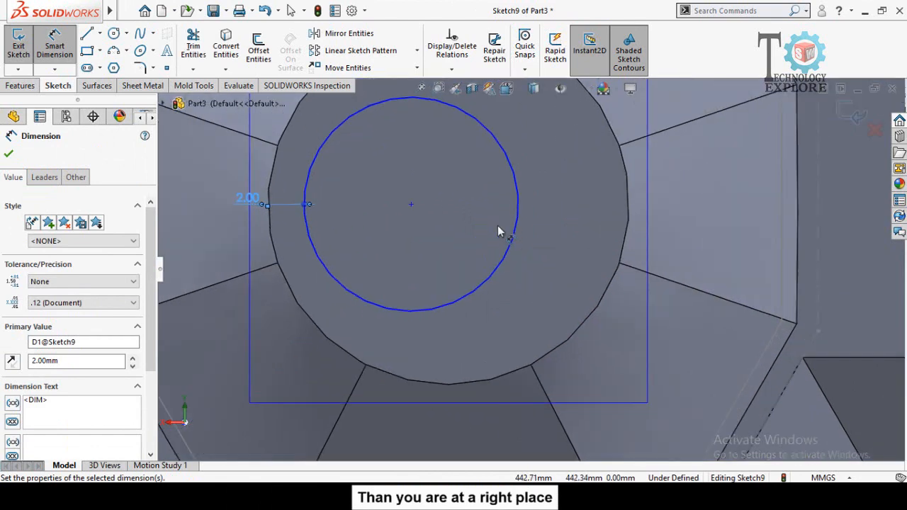
{"action": "key", "text": "Escape"}
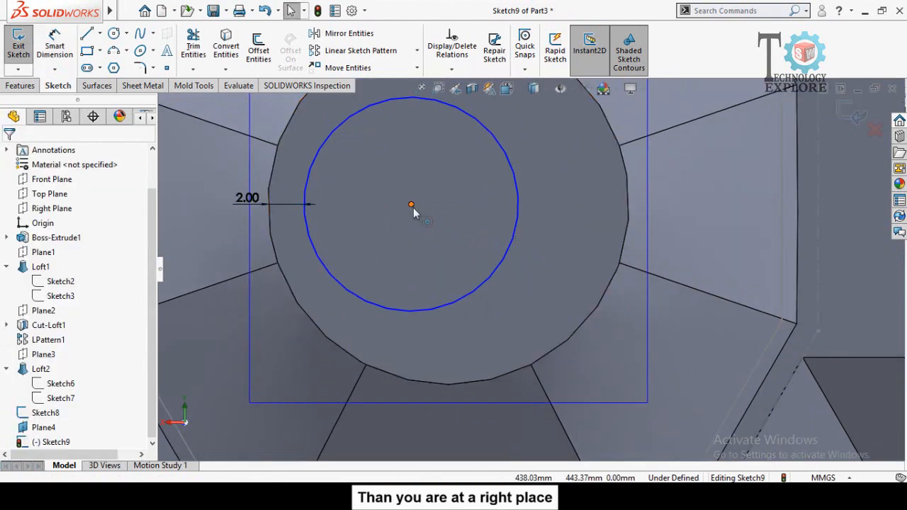
Step: Make the sketched circle concentric with the loft's circular end edge and finish the sketch
{"action": "left_click", "coordinate": [449, 385]}
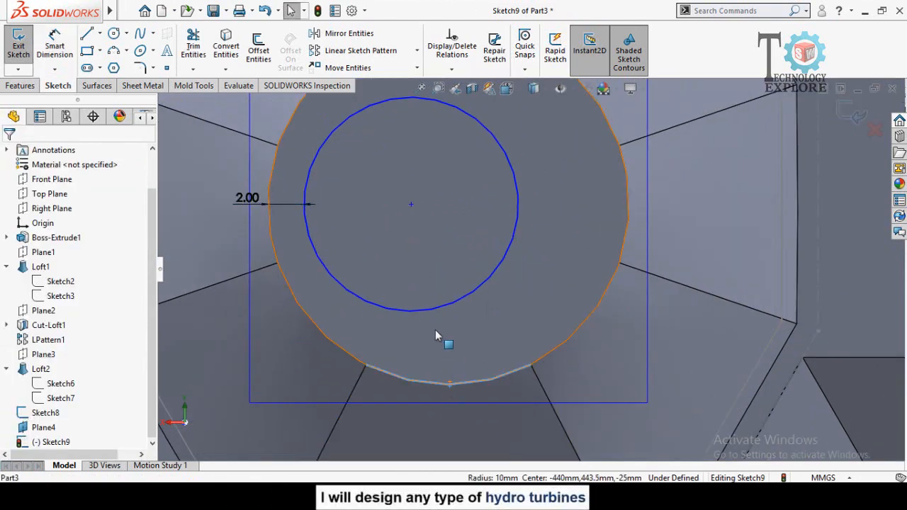
{"action": "left_click", "coordinate": [432, 309], "text": "ctrl"}
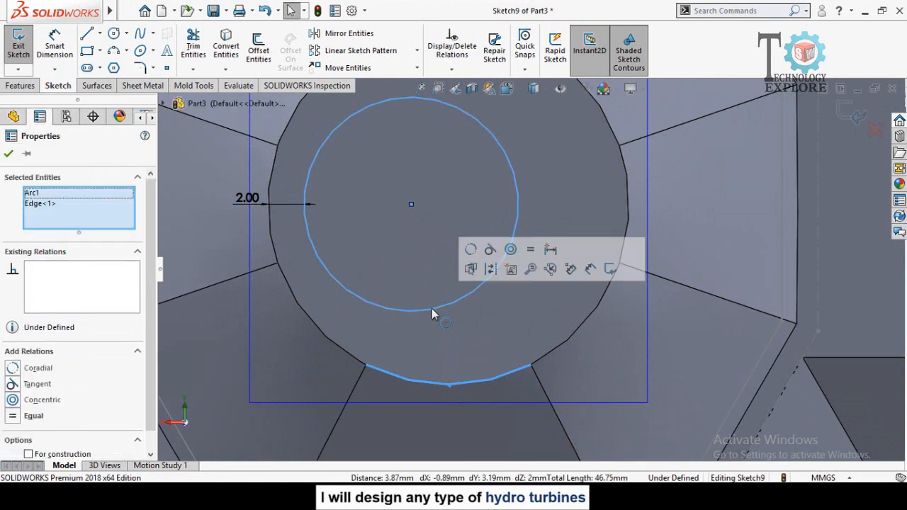
{"action": "left_click", "coordinate": [510, 250]}
{"action": "scroll", "coordinate": [449, 307], "scroll_direction": "up", "scroll_amount": 10}
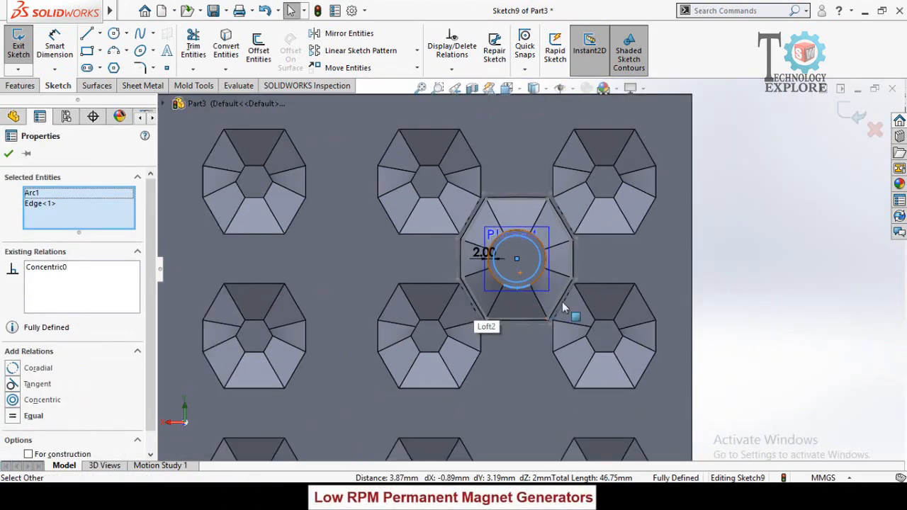
{"action": "left_click", "coordinate": [718, 269]}
{"action": "scroll", "coordinate": [527, 248], "scroll_direction": "down", "scroll_amount": 2}
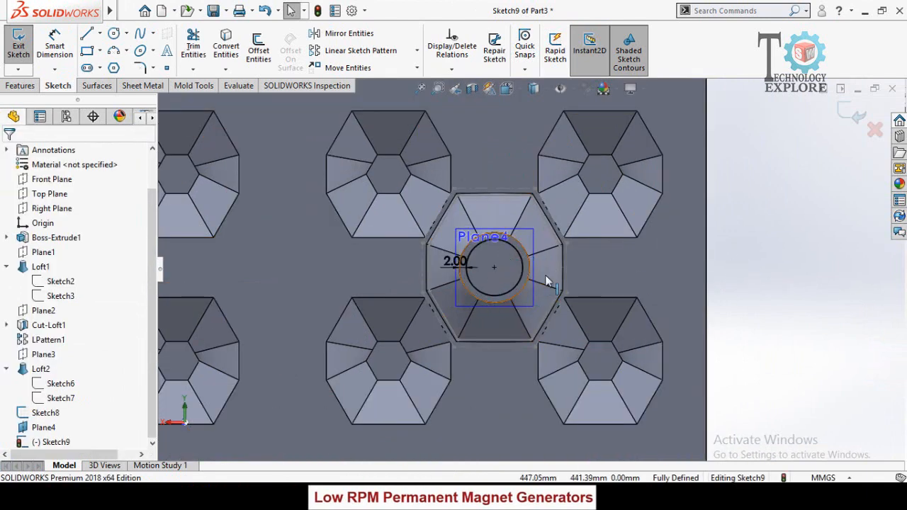
{"action": "scroll", "coordinate": [545, 275], "scroll_direction": "down", "scroll_amount": 3}
{"action": "scroll", "coordinate": [496, 269], "scroll_direction": "up", "scroll_amount": 5}
{"action": "left_click", "coordinate": [850, 112]}
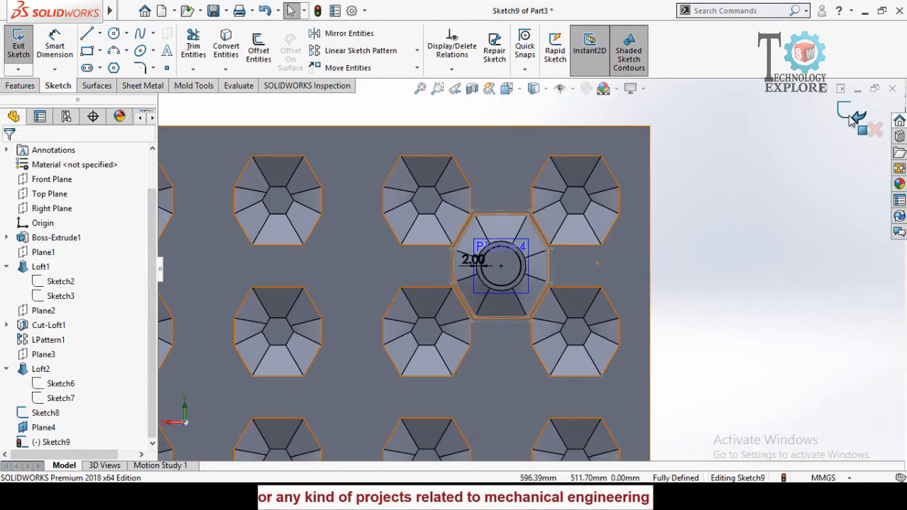
Step: Hollow the new loft with a lofted cut from the sketched circle to the offset eight-sided profile on the plate
{"action": "mouse_move", "coordinate": [521, 289]}
{"action": "middle_mouse_down"}
{"action": "mouse_move", "coordinate": [638, 264]}
{"action": "mouse_move", "coordinate": [614, 265]}
{"action": "middle_mouse_up"}
{"action": "left_click", "coordinate": [239, 308]}
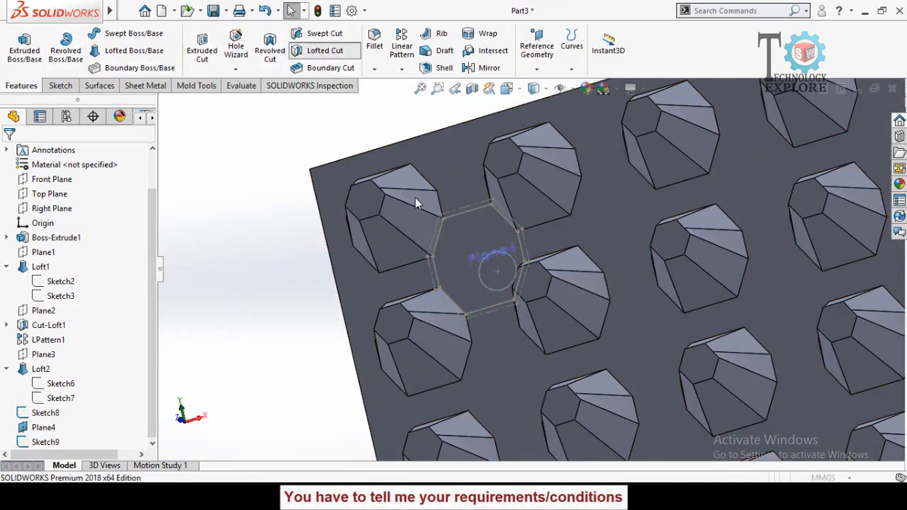
{"action": "scroll", "coordinate": [503, 283], "scroll_direction": "down", "scroll_amount": 4}
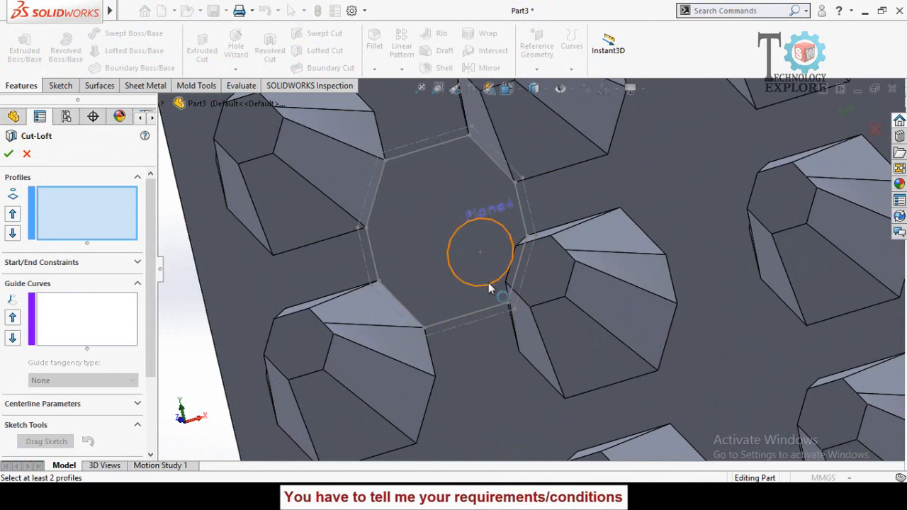
{"action": "left_click", "coordinate": [489, 284]}
{"action": "left_click", "coordinate": [461, 320]}
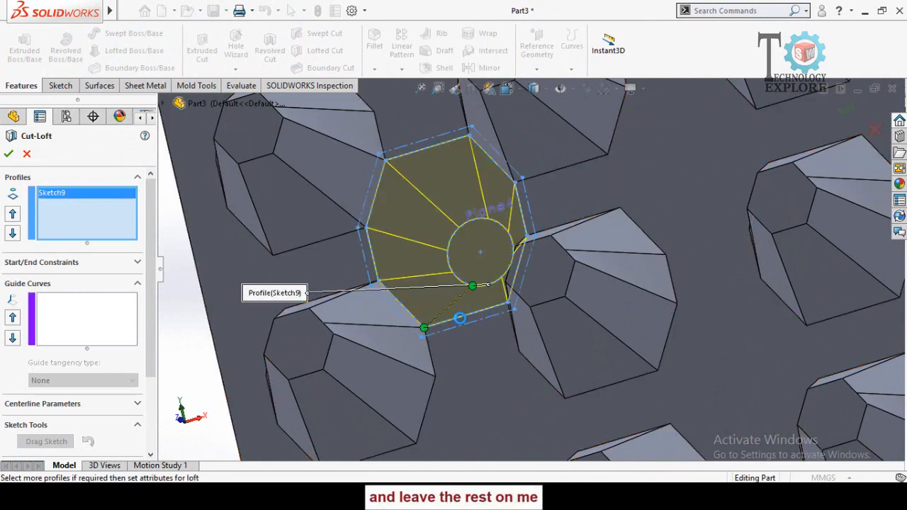
{"action": "middle_click_drag", "start_coordinate": [478, 355], "coordinate": [480, 338]}
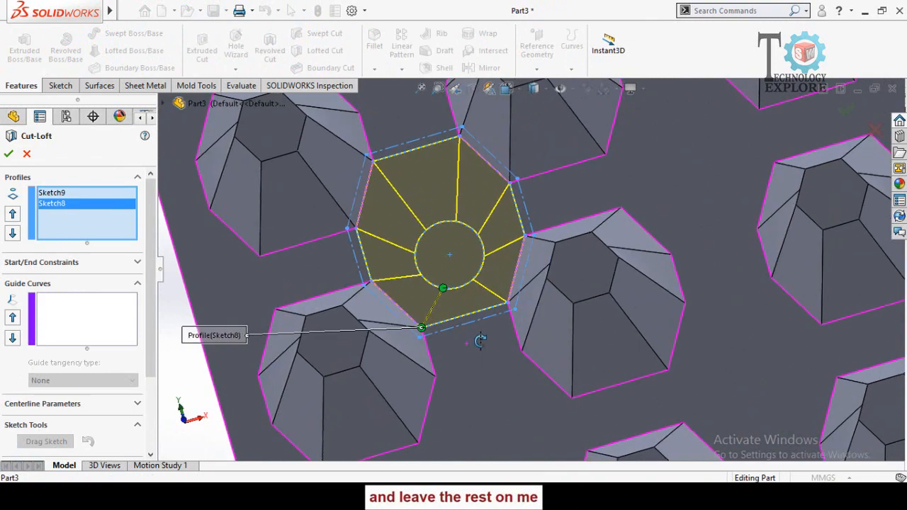
{"action": "left_click", "coordinate": [9, 154]}
Step: Hide the reference plane near the hollowed loft's circular end
{"action": "scroll", "coordinate": [306, 250], "scroll_direction": "up", "scroll_amount": 8}
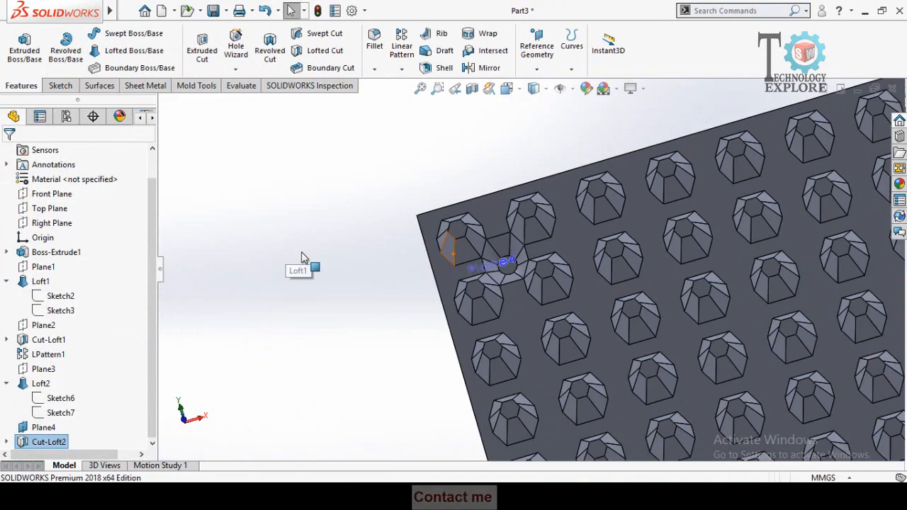
{"action": "middle_click_drag", "start_coordinate": [306, 250], "coordinate": [344, 314]}
{"action": "scroll", "coordinate": [456, 386], "scroll_direction": "down", "scroll_amount": 5}
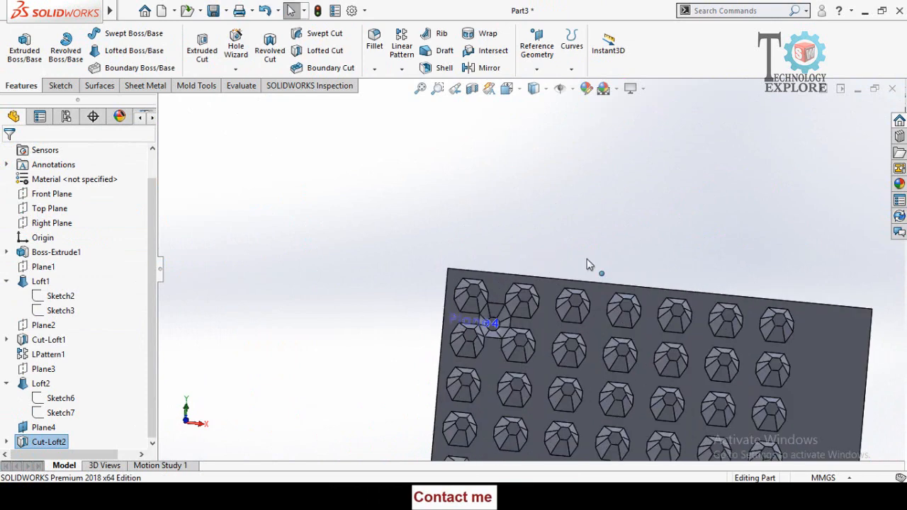
{"action": "scroll", "coordinate": [456, 386], "scroll_direction": "down", "scroll_amount": 3}
{"action": "left_click", "coordinate": [494, 307]}
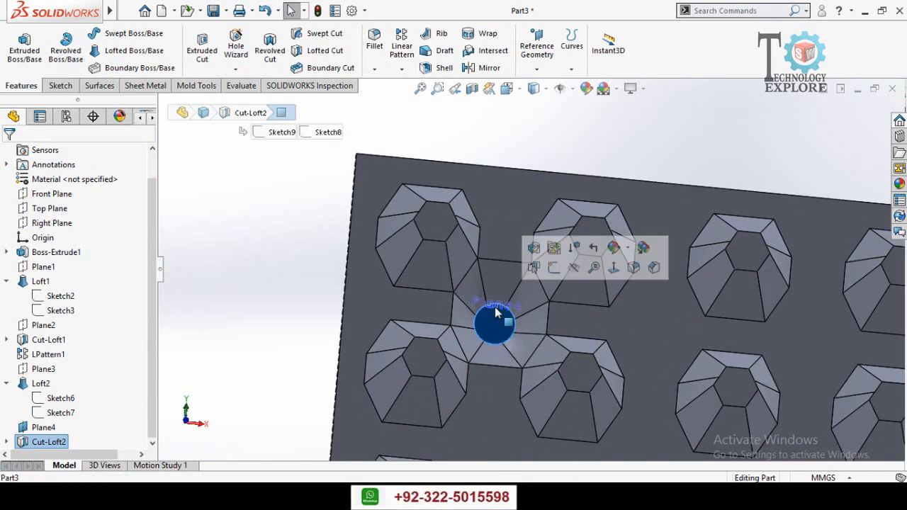
{"action": "middle_click_drag", "start_coordinate": [416, 343], "coordinate": [330, 390]}
{"action": "scroll", "coordinate": [350, 320], "scroll_direction": "down", "scroll_amount": 3}
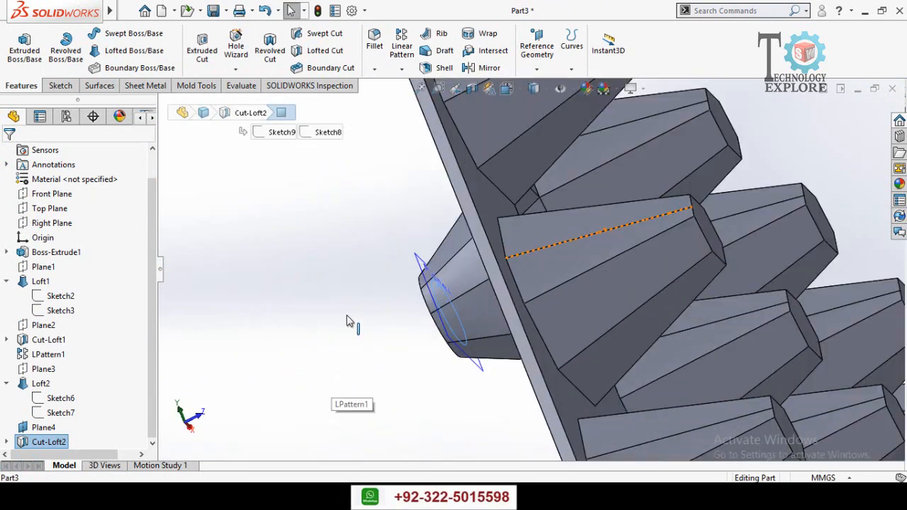
{"action": "left_click", "coordinate": [419, 258]}
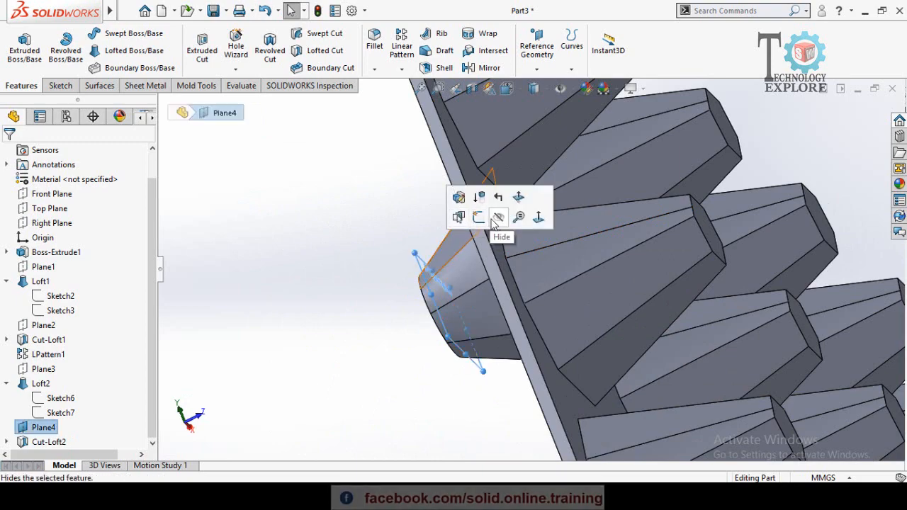
{"action": "left_click", "coordinate": [496, 221]}
Step: Start a linear pattern with two perpendicular plate edges as its first and second directions
{"action": "scroll", "coordinate": [383, 310], "scroll_direction": "up", "scroll_amount": 3}
{"action": "middle_click_drag", "start_coordinate": [397, 305], "coordinate": [532, 251]}
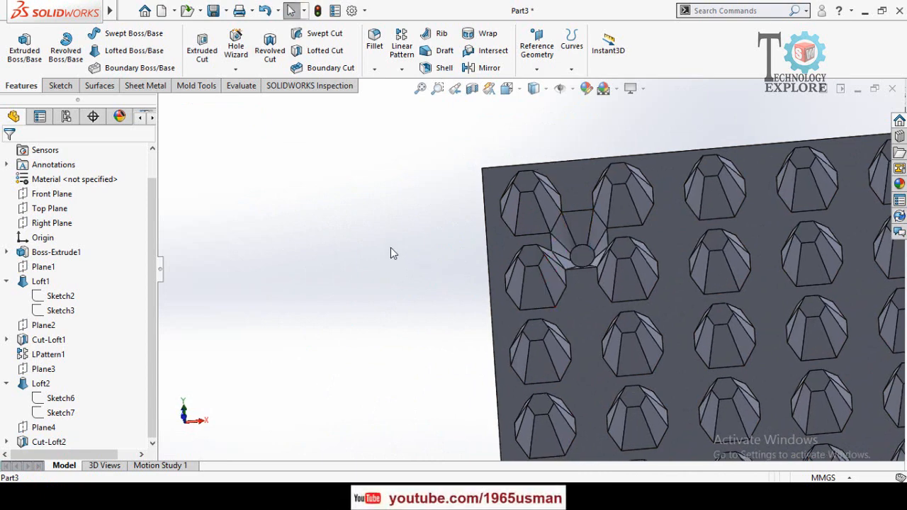
{"action": "left_click", "coordinate": [400, 48]}
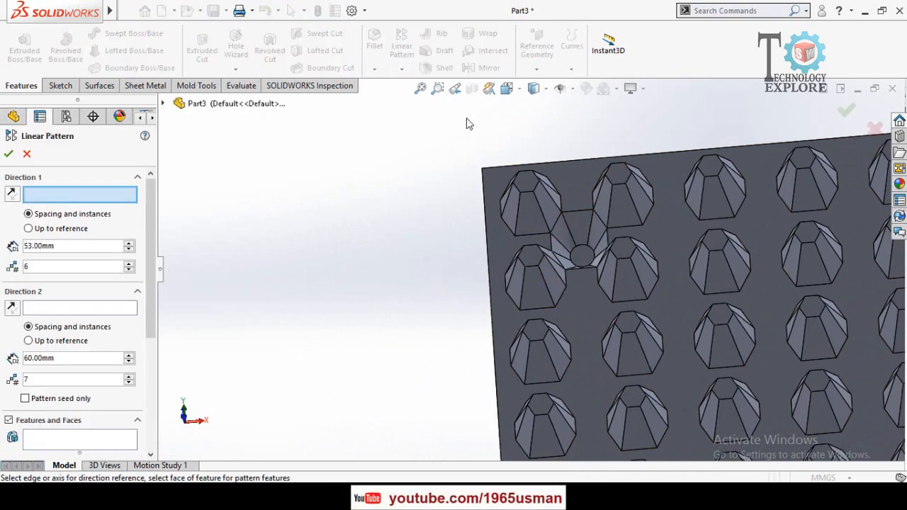
{"action": "left_click", "coordinate": [560, 161]}
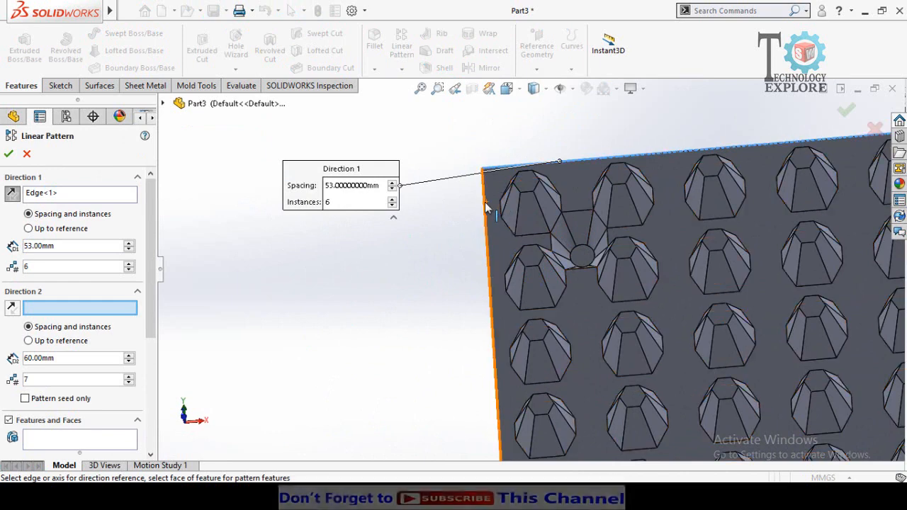
{"action": "left_click", "coordinate": [486, 208]}
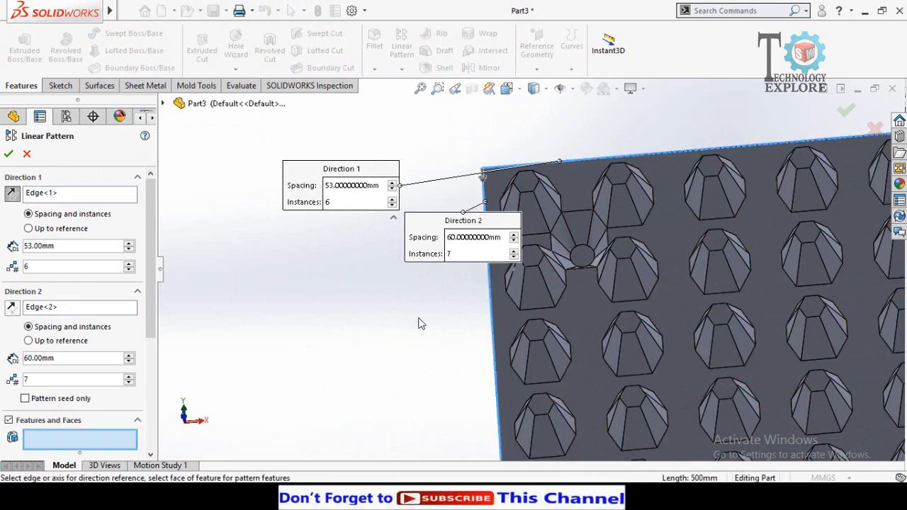
{"action": "scroll", "coordinate": [423, 319], "scroll_direction": "up", "scroll_amount": 2}
{"action": "left_click_drag", "start_coordinate": [476, 259], "coordinate": [324, 301]}
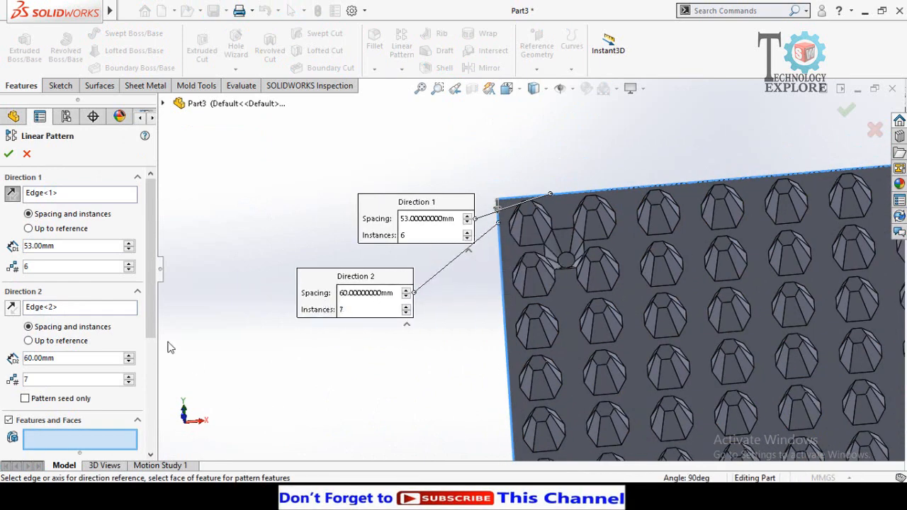
Step: Add Loft2 and Cut-Loft2 as the features to pattern and check the preview across the plate
{"action": "scroll", "coordinate": [106, 298], "scroll_direction": "down", "scroll_amount": 3}
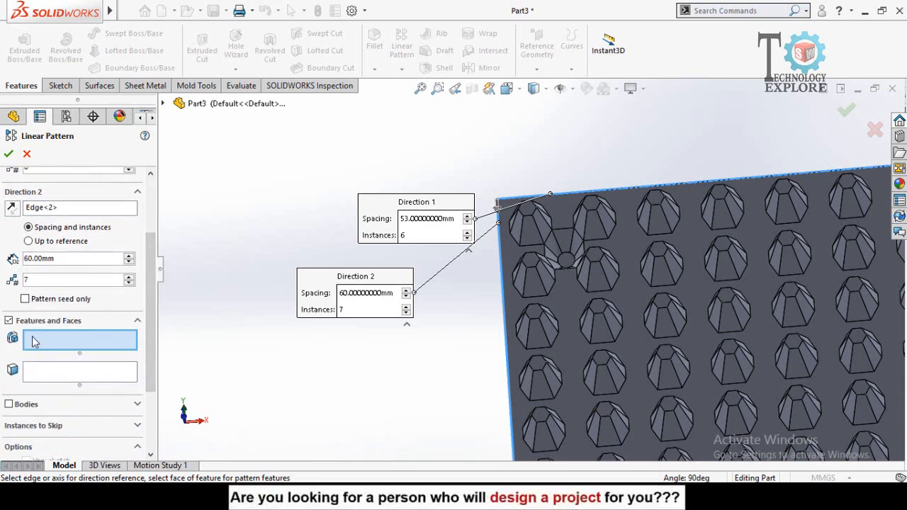
{"action": "left_click", "coordinate": [163, 104]}
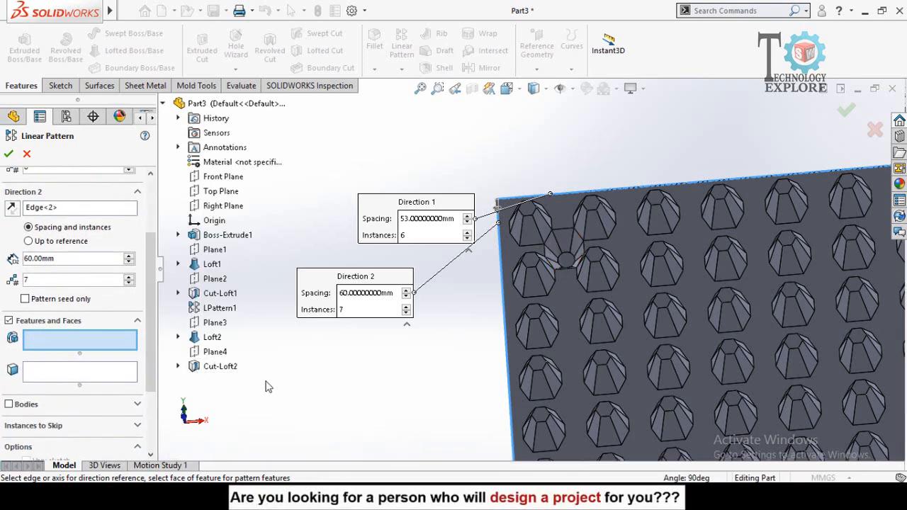
{"action": "left_click", "coordinate": [211, 338]}
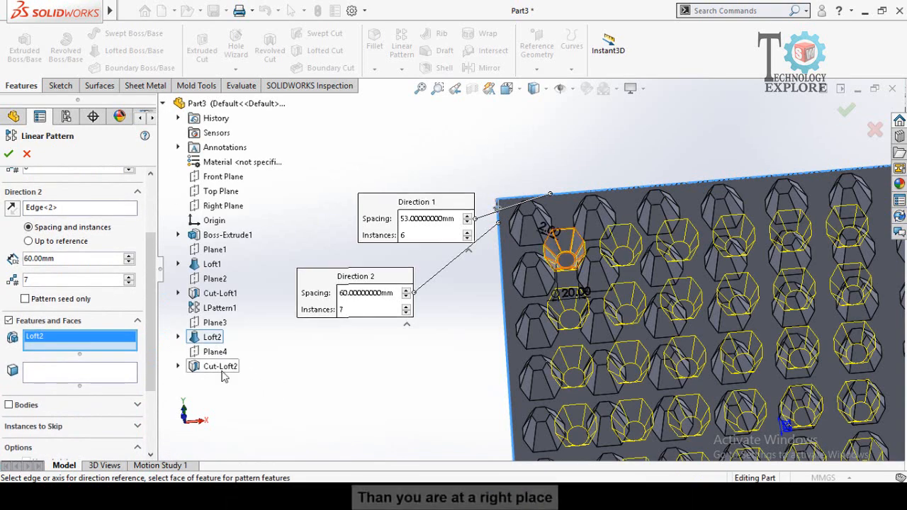
{"action": "left_click", "coordinate": [221, 367]}
{"action": "middle_click_drag", "start_coordinate": [301, 374], "coordinate": [482, 430]}
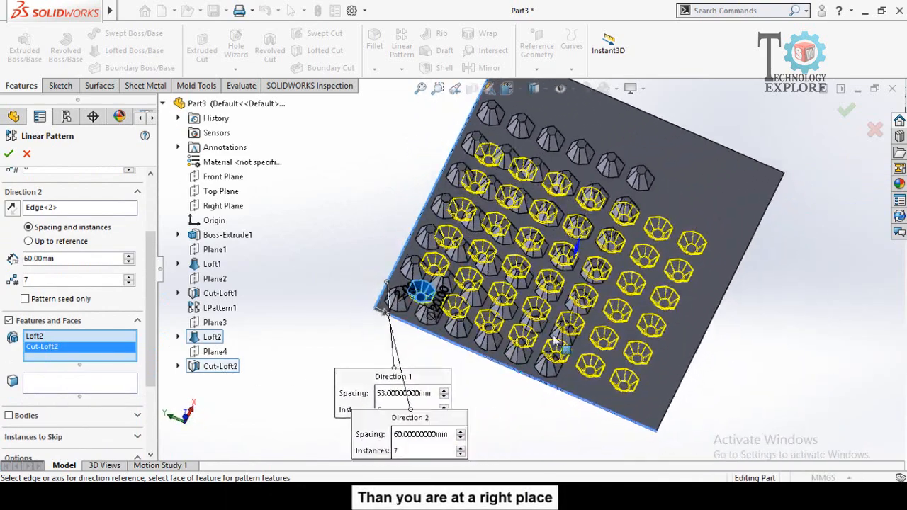
Step: Set the linear pattern's Direction 1 spacing to 60 mm and Direction 2 to 53 mm spacing with 5 instances, and complete it
{"action": "scroll", "coordinate": [552, 209], "scroll_direction": "down", "scroll_amount": 2}
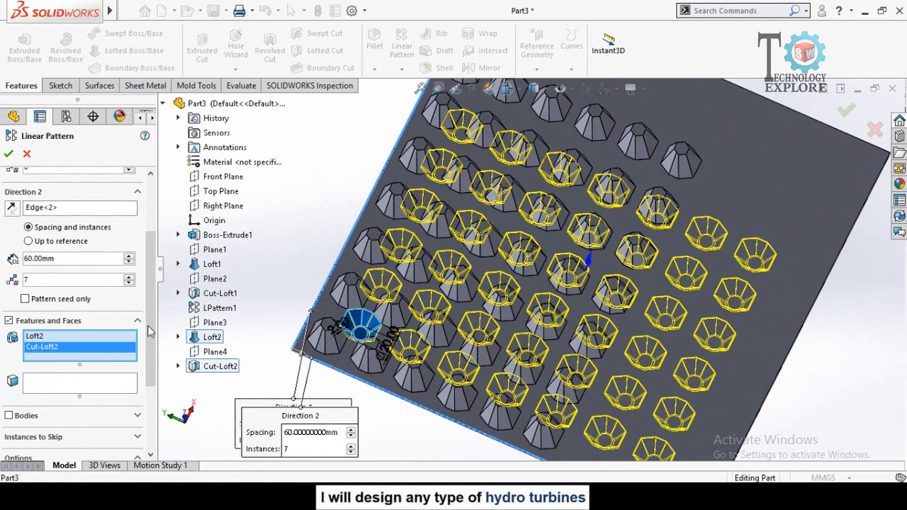
{"action": "left_click_drag", "start_coordinate": [149, 331], "coordinate": [146, 251]}
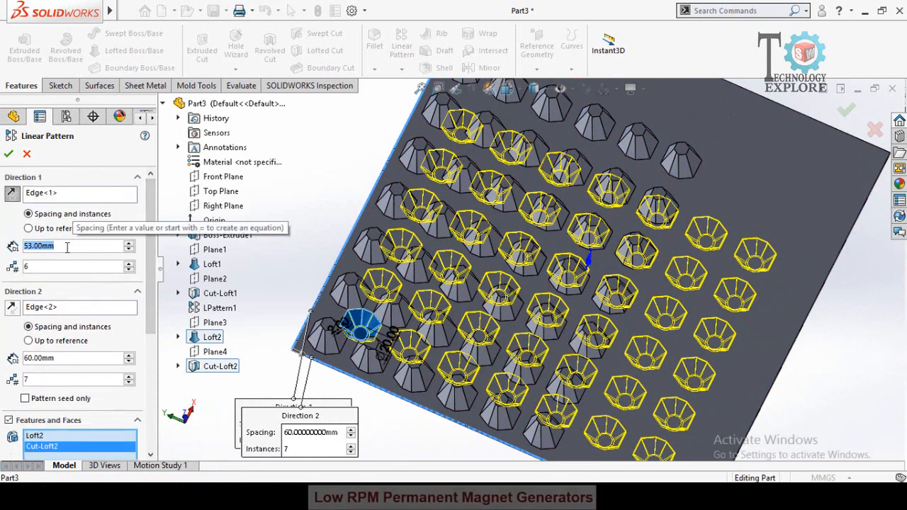
{"action": "type", "text": "60"}
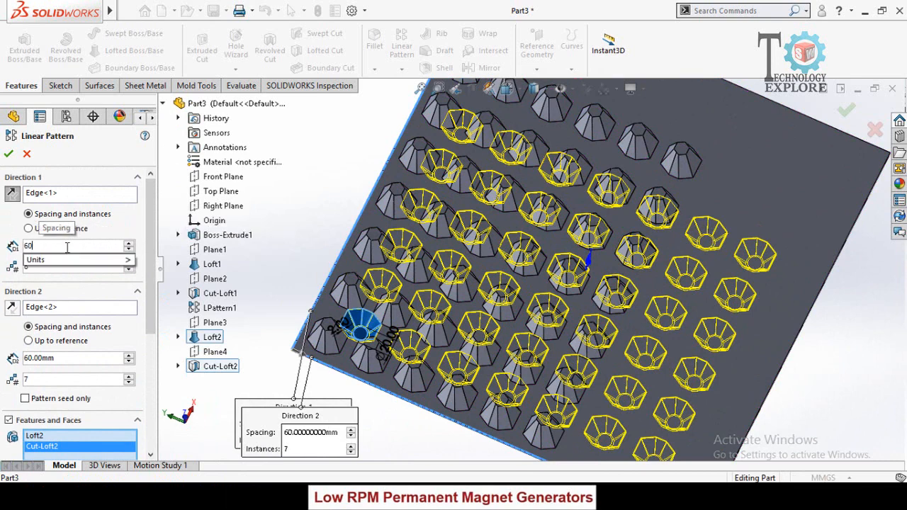
{"action": "left_click", "coordinate": [1, 286]}
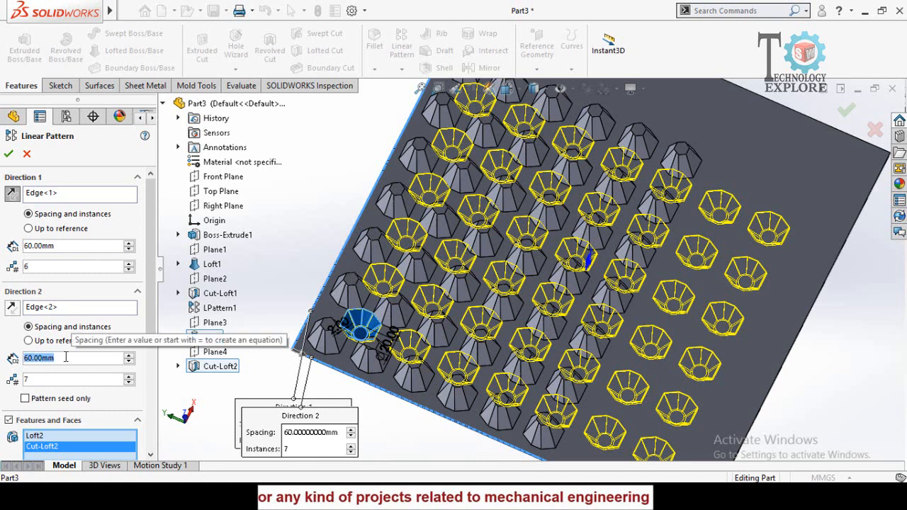
{"action": "type", "text": "53"}
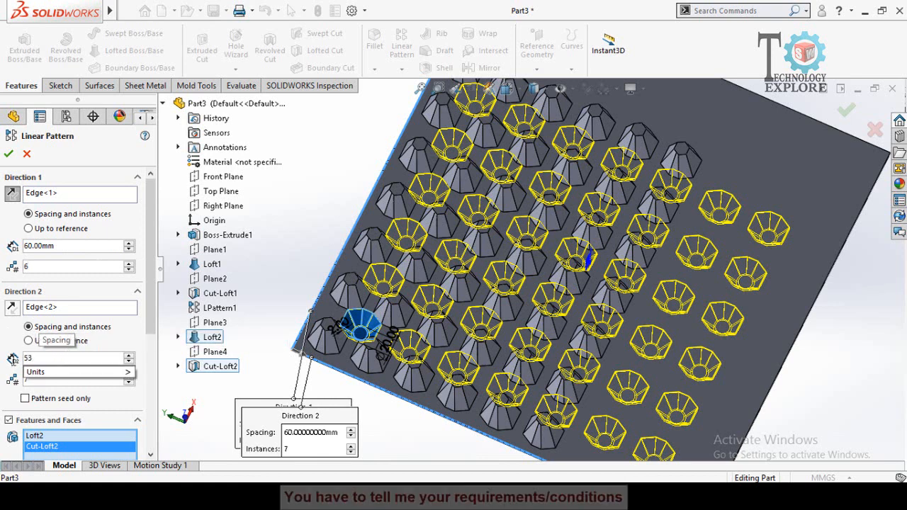
{"action": "left_click", "coordinate": [4, 363]}
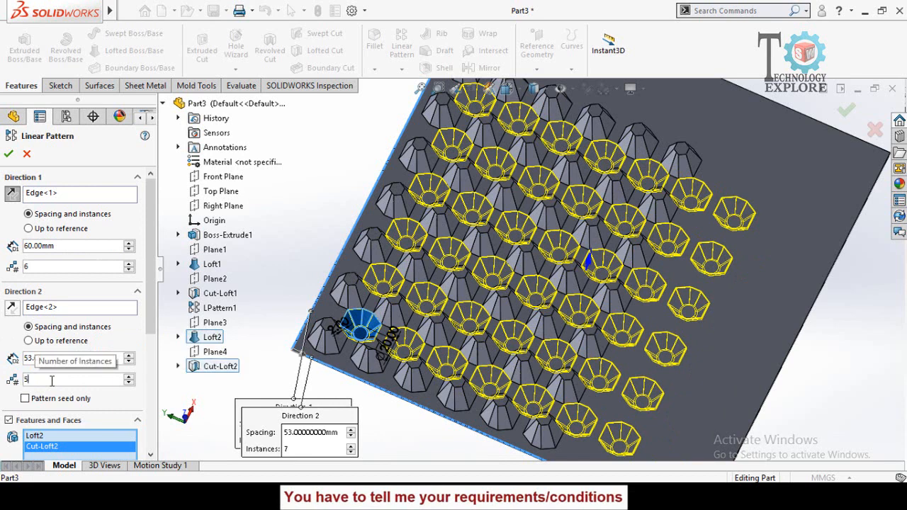
{"action": "left_click", "coordinate": [4, 383]}
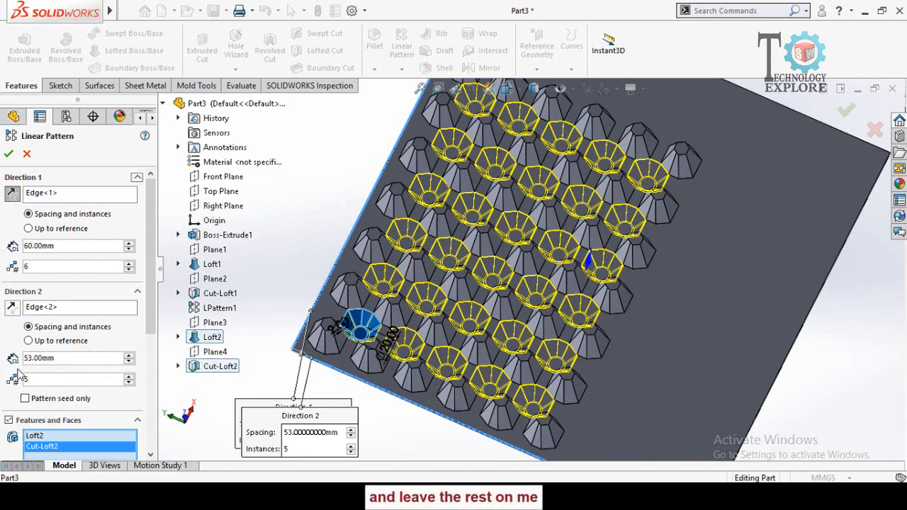
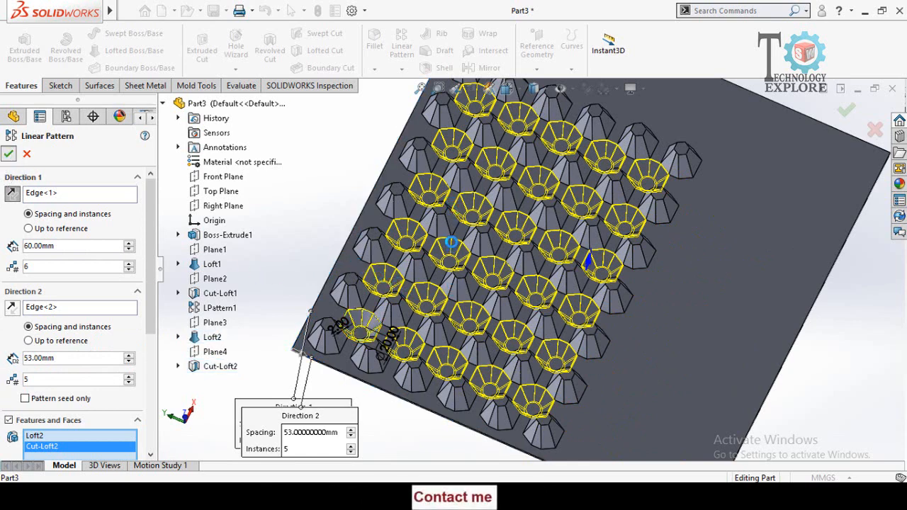
Step: Start a new sketch on the flat face of the base plate around the patterned cones
{"action": "scroll", "coordinate": [475, 254], "scroll_direction": "up", "scroll_amount": 3}
{"action": "middle_click_drag", "start_coordinate": [366, 264], "coordinate": [432, 375]}
{"action": "scroll", "coordinate": [481, 276], "scroll_direction": "down", "scroll_amount": 2}
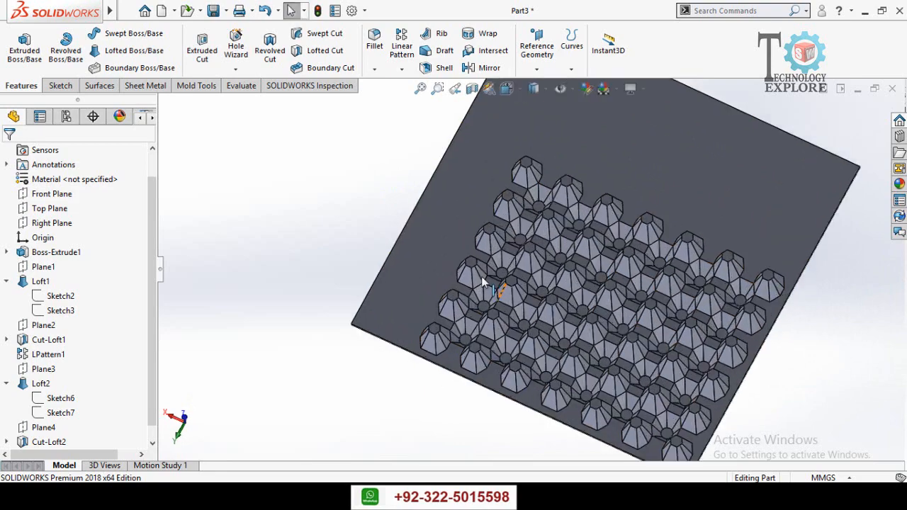
{"action": "middle_click_drag", "start_coordinate": [458, 310], "coordinate": [446, 263]}
{"action": "left_click", "coordinate": [439, 257]}
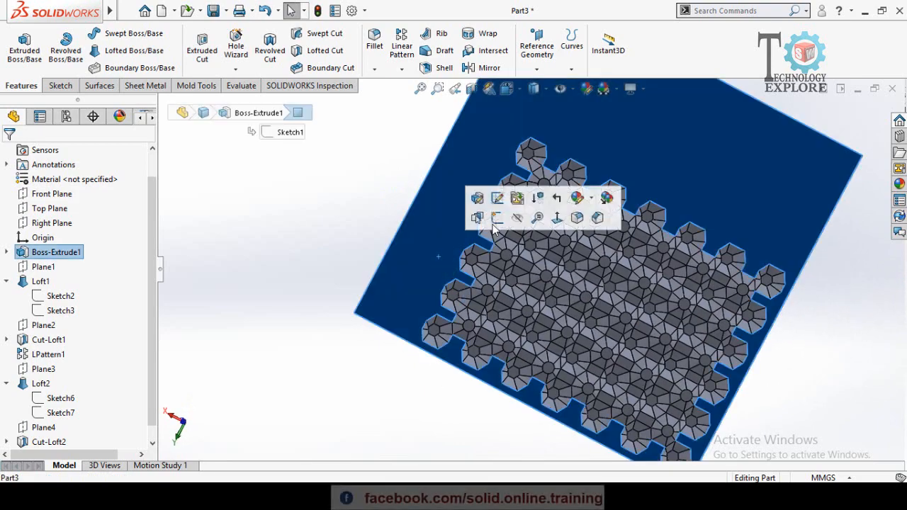
{"action": "left_click", "coordinate": [497, 219]}
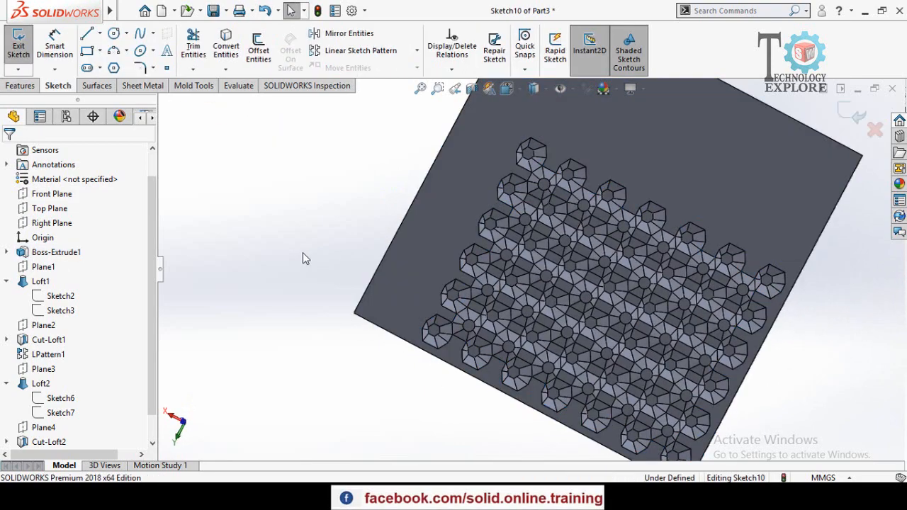
{"action": "scroll", "coordinate": [483, 142], "scroll_direction": "down", "scroll_amount": 3}
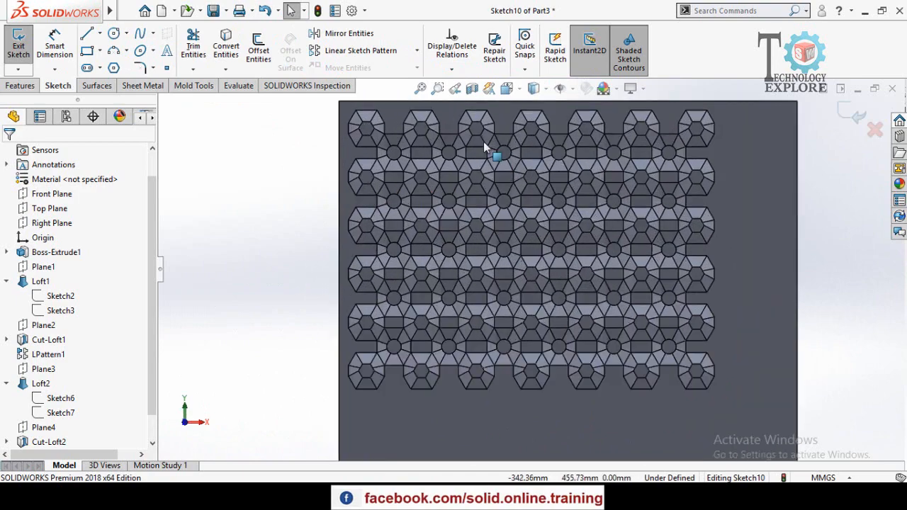
Step: Sketch a corner rectangle about 361 by 265 mm from the upper-left cone's hexagonal tip to the lower-right cone's tip
{"action": "scroll", "coordinate": [376, 192], "scroll_direction": "up", "scroll_amount": 1}
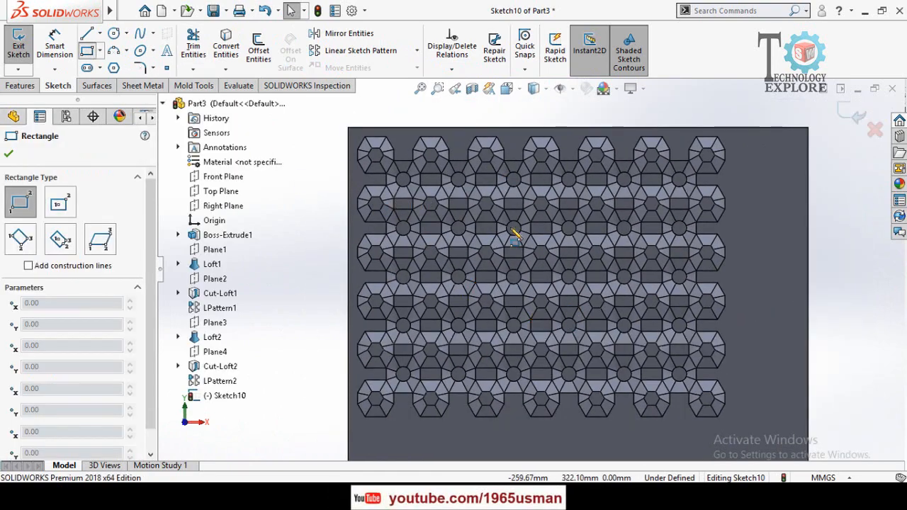
{"action": "scroll", "coordinate": [404, 178], "scroll_direction": "down", "scroll_amount": 2}
{"action": "scroll", "coordinate": [399, 185], "scroll_direction": "up", "scroll_amount": 2}
{"action": "scroll", "coordinate": [386, 185], "scroll_direction": "down", "scroll_amount": 2}
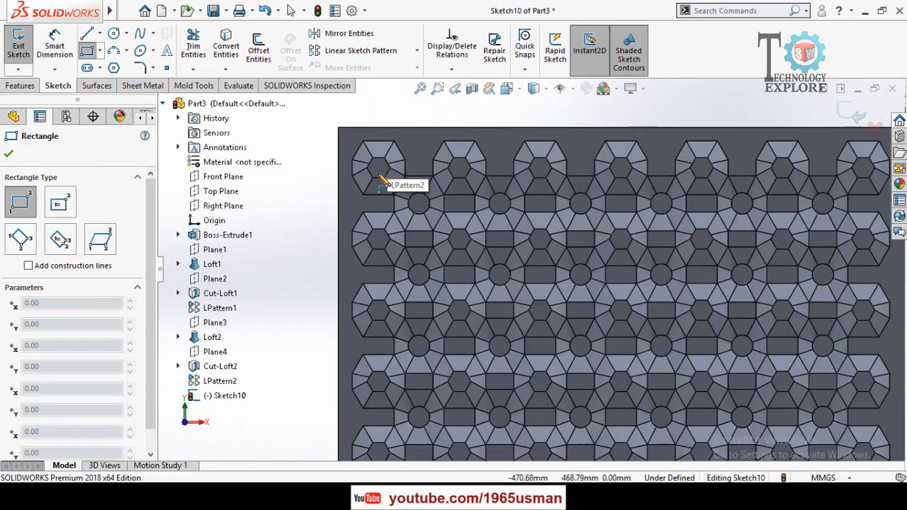
{"action": "scroll", "coordinate": [387, 174], "scroll_direction": "down", "scroll_amount": 3}
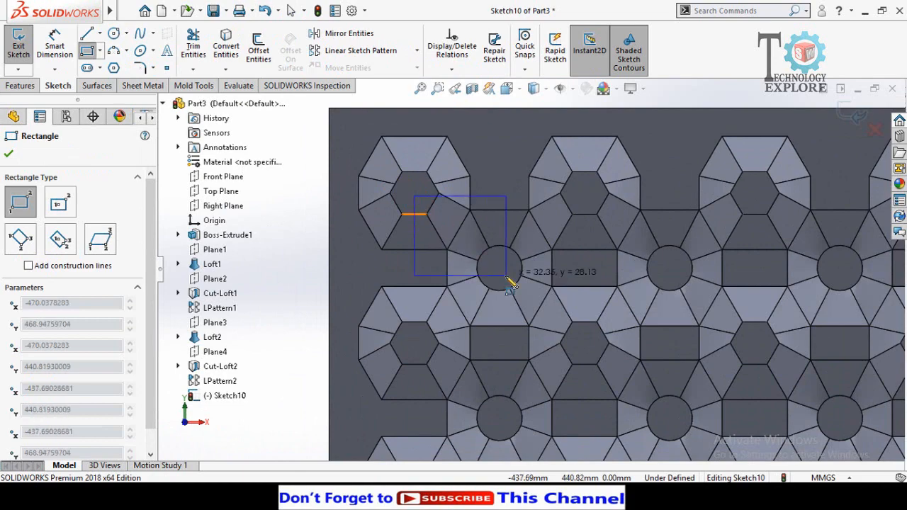
{"action": "scroll", "coordinate": [505, 278], "scroll_direction": "up", "scroll_amount": 6}
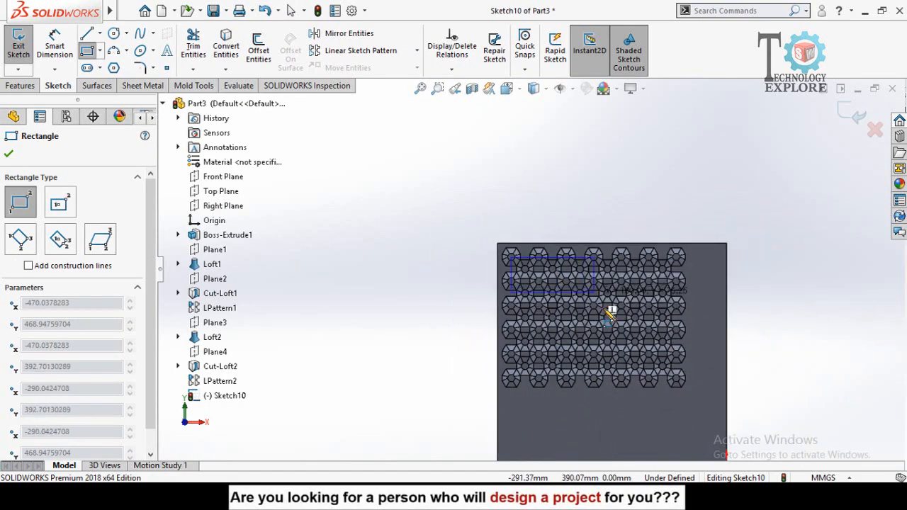
{"action": "scroll", "coordinate": [607, 310], "scroll_direction": "down", "scroll_amount": 2}
{"action": "scroll", "coordinate": [642, 362], "scroll_direction": "down", "scroll_amount": 4}
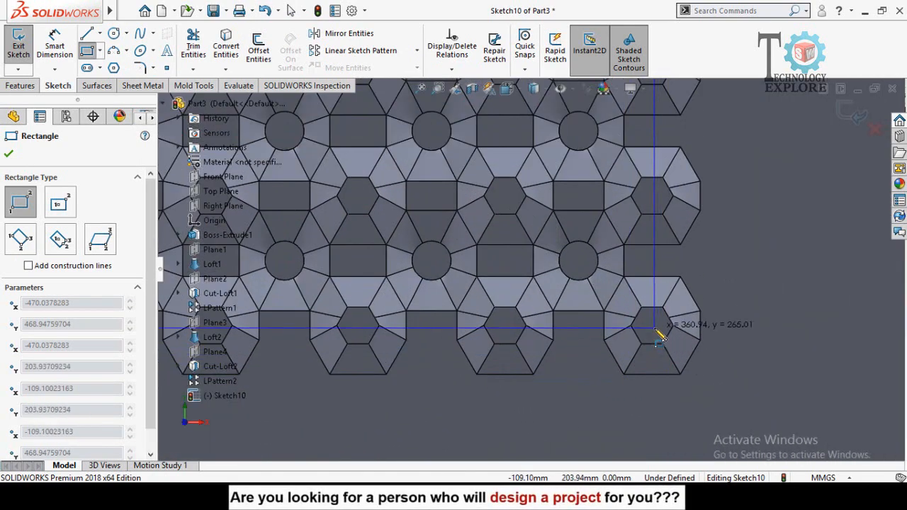
{"action": "left_click", "coordinate": [654, 328]}
{"action": "scroll", "coordinate": [660, 351], "scroll_direction": "down", "scroll_amount": 2}
{"action": "key", "text": "Escape"}
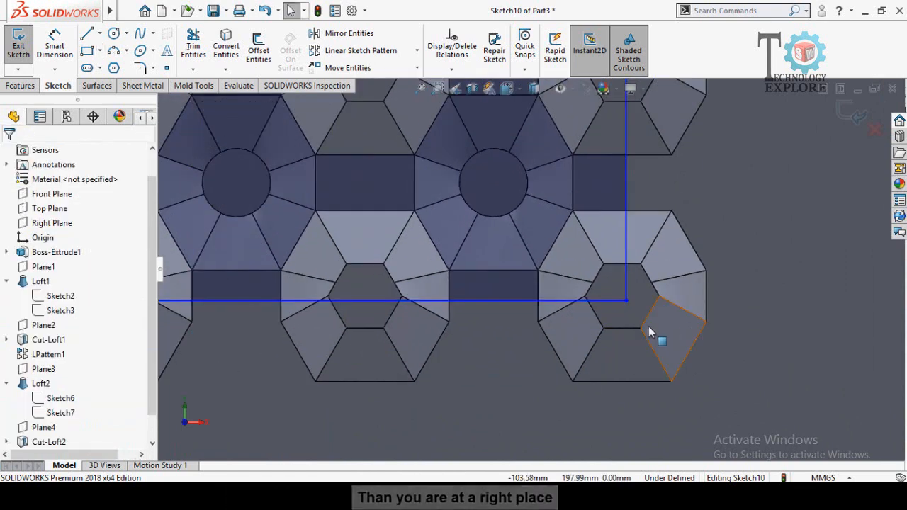
Step: Align the rectangle's lower-right corner vertically with the hexagonal tip's lower edge midpoint and horizontally with its right vertex
{"action": "scroll", "coordinate": [630, 328], "scroll_direction": "down", "scroll_amount": 3}
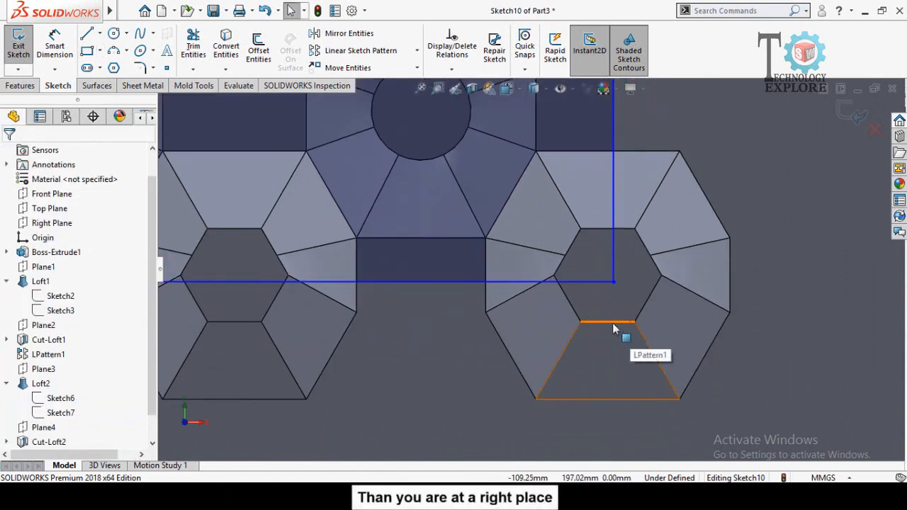
{"action": "left_click", "coordinate": [608, 323]}
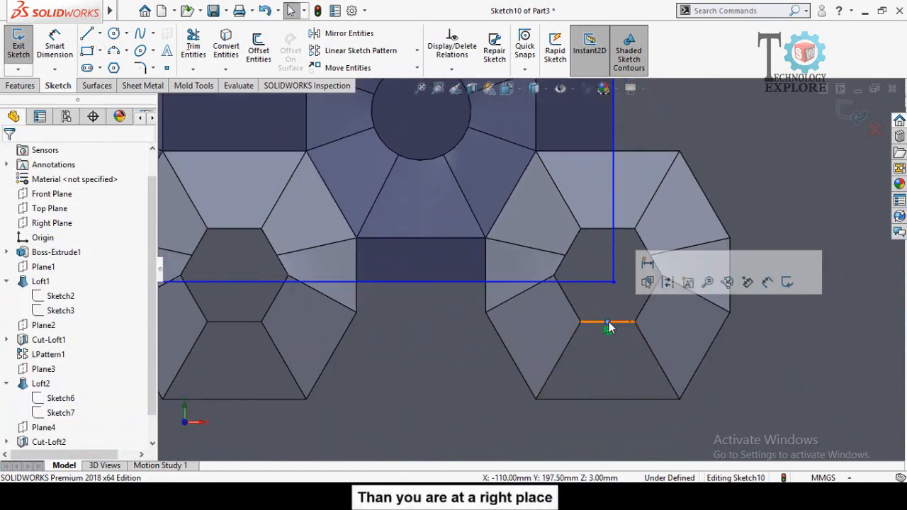
{"action": "left_click", "coordinate": [614, 283], "text": "ctrl"}
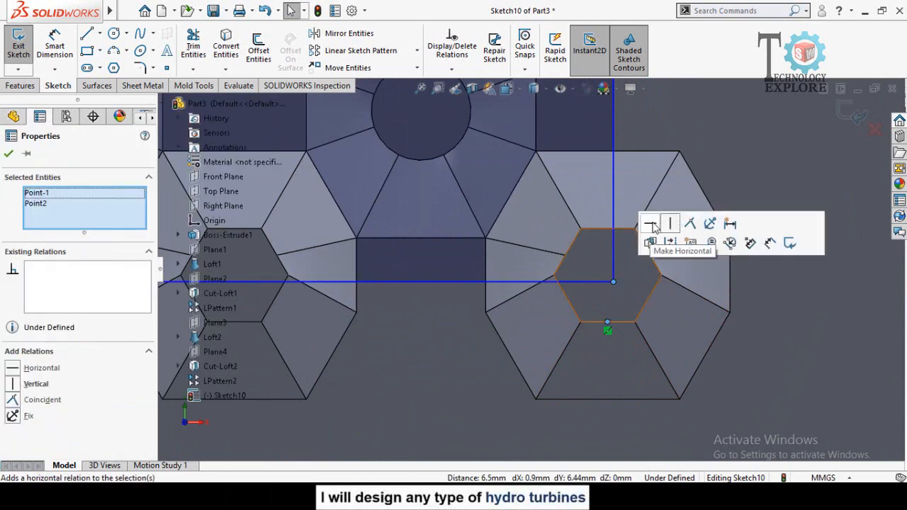
{"action": "left_click", "coordinate": [669, 225]}
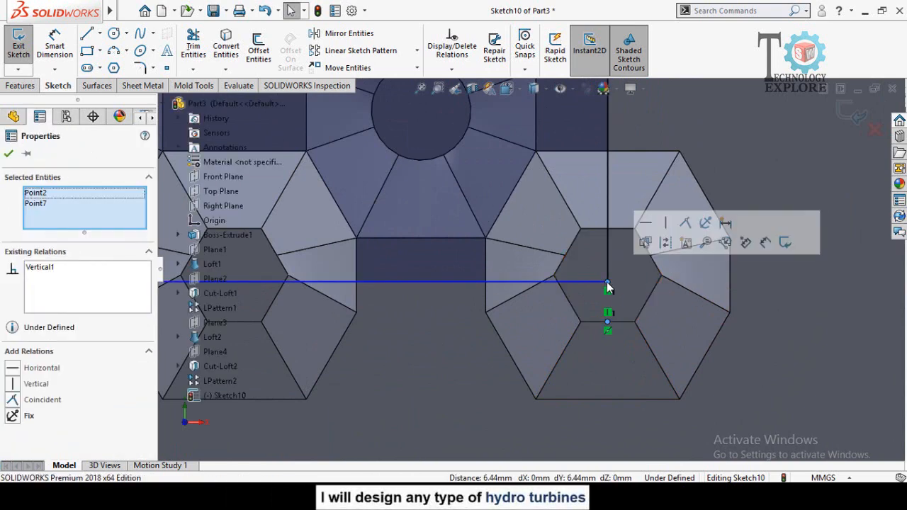
{"action": "left_click", "coordinate": [785, 312]}
{"action": "left_click", "coordinate": [607, 282]}
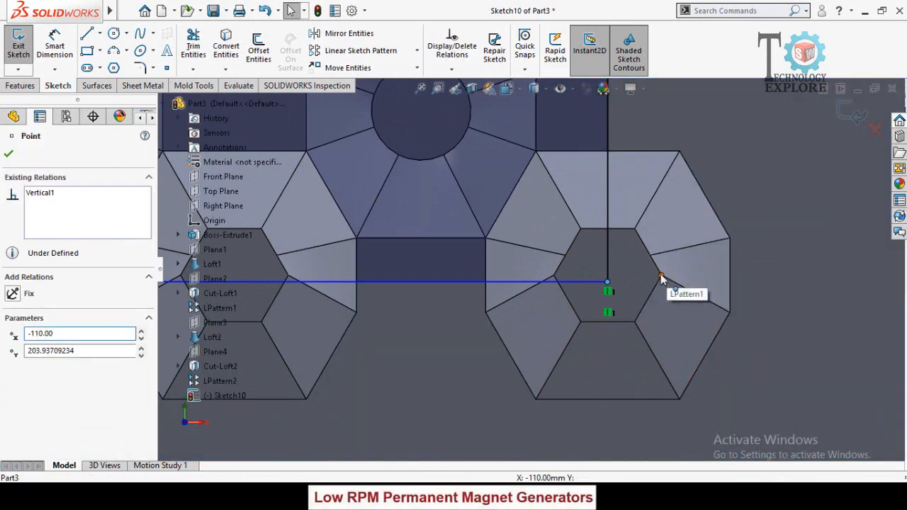
{"action": "left_click", "coordinate": [661, 275], "text": "ctrl"}
{"action": "left_click", "coordinate": [699, 210]}
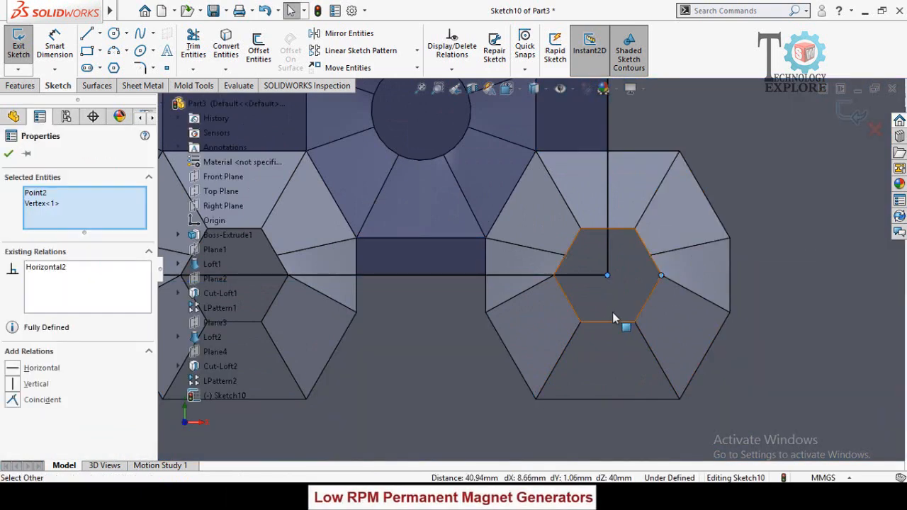
Step: Add a horizontal relation between the rectangle's upper-left corner and the left vertex of that cone's hexagonal tip
{"action": "key", "text": "f"}
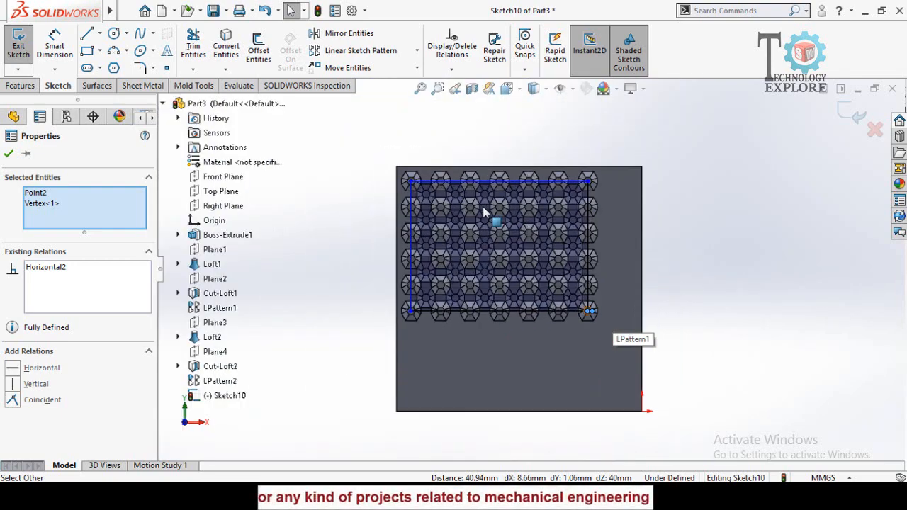
{"action": "scroll", "coordinate": [420, 182], "scroll_direction": "down", "scroll_amount": 8}
{"action": "key", "text": "Escape"}
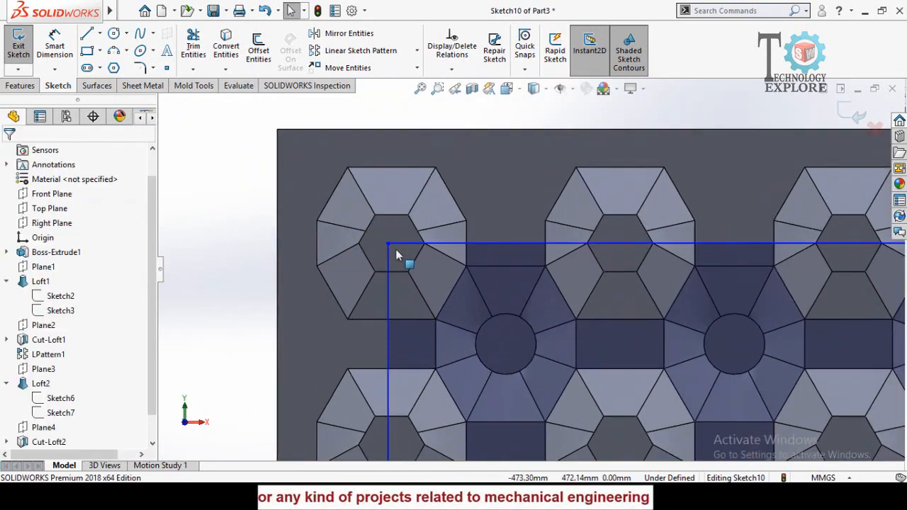
{"action": "scroll", "coordinate": [397, 250], "scroll_direction": "down", "scroll_amount": 2}
{"action": "left_click", "coordinate": [397, 246]}
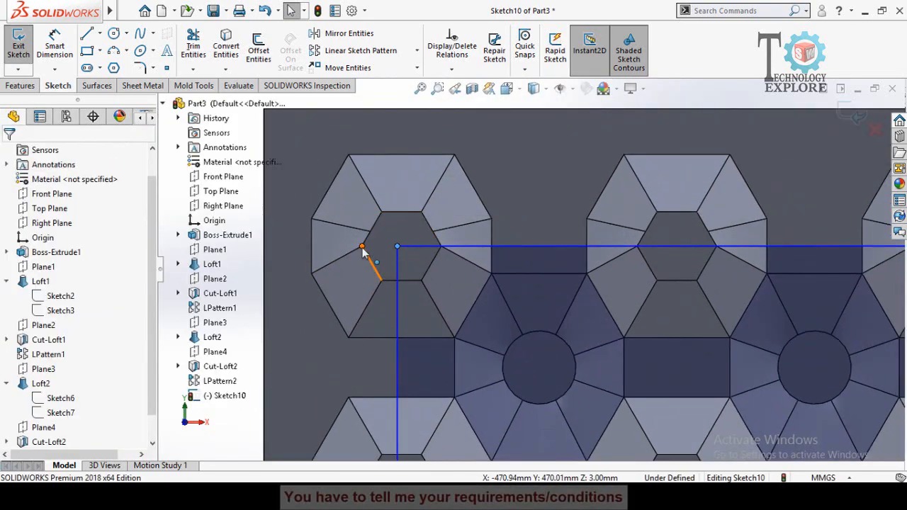
{"action": "left_click", "coordinate": [362, 246], "text": "ctrl"}
{"action": "left_click", "coordinate": [401, 189]}
Step: Add a vertical relation between the rectangle's upper-left corner and the midpoint of the hexagonal tip's upper edge
{"action": "left_click", "coordinate": [397, 247]}
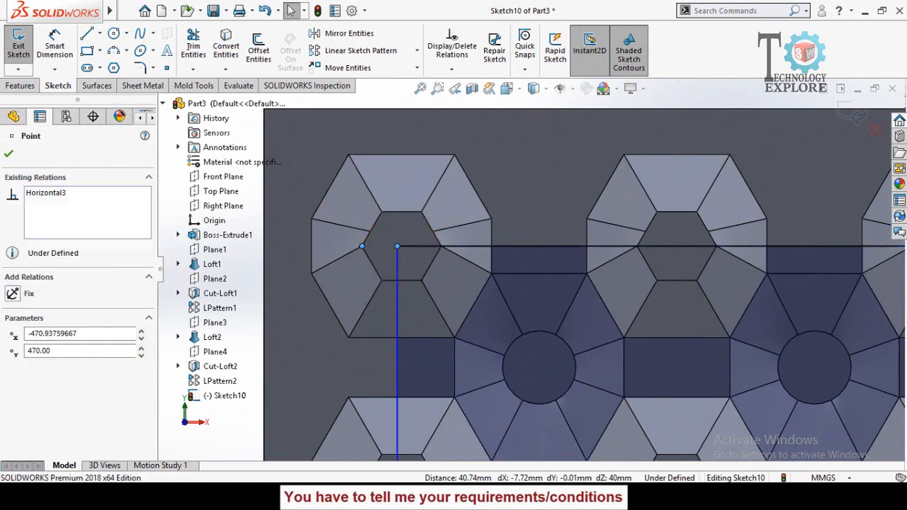
{"action": "left_click", "coordinate": [397, 237]}
{"action": "left_click", "coordinate": [384, 226]}
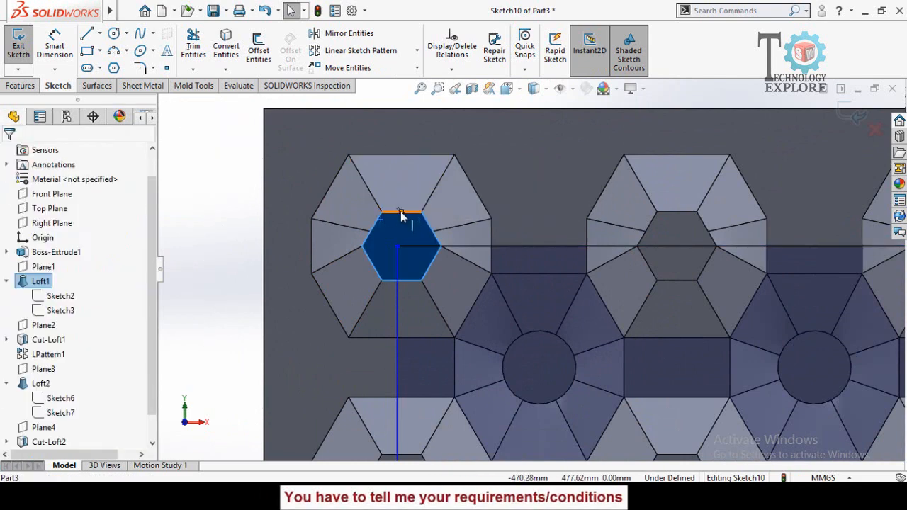
{"action": "left_click", "coordinate": [402, 213]}
{"action": "left_click", "coordinate": [397, 248]}
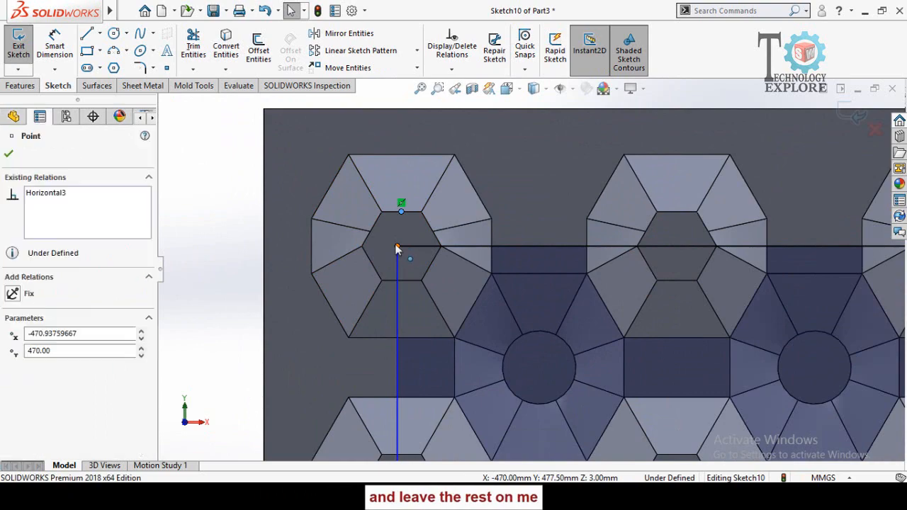
{"action": "left_click", "coordinate": [401, 211], "text": "ctrl"}
{"action": "left_click", "coordinate": [431, 185]}
{"action": "scroll", "coordinate": [512, 374], "scroll_direction": "up", "scroll_amount": 10}
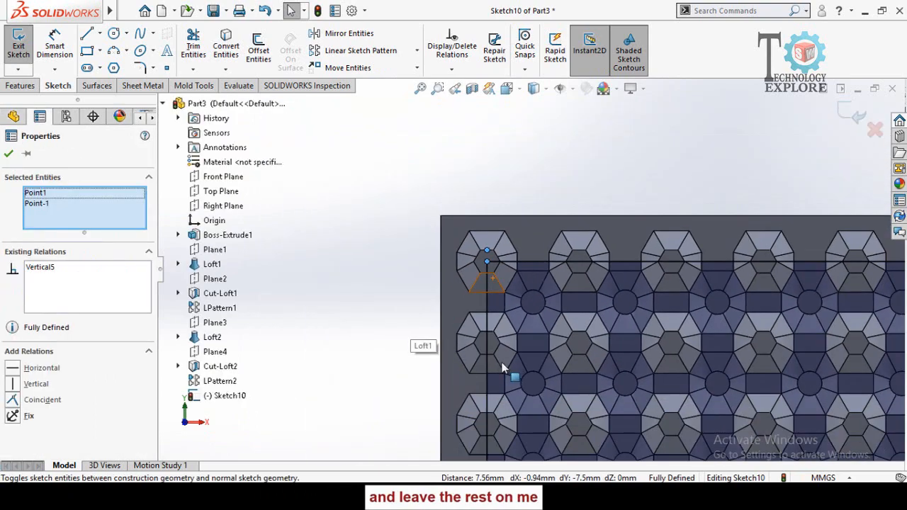
{"action": "left_click", "coordinate": [366, 240]}
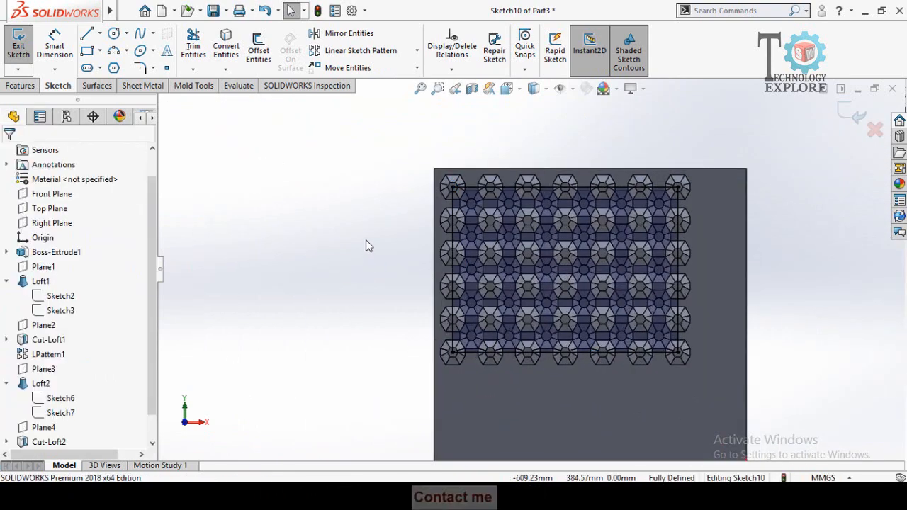
Step: Sketch a larger corner rectangle enclosing all the cones and extending past the plate's upper and left edges
{"action": "scroll", "coordinate": [367, 239], "scroll_direction": "up", "scroll_amount": 1}
{"action": "left_click", "coordinate": [87, 50]}
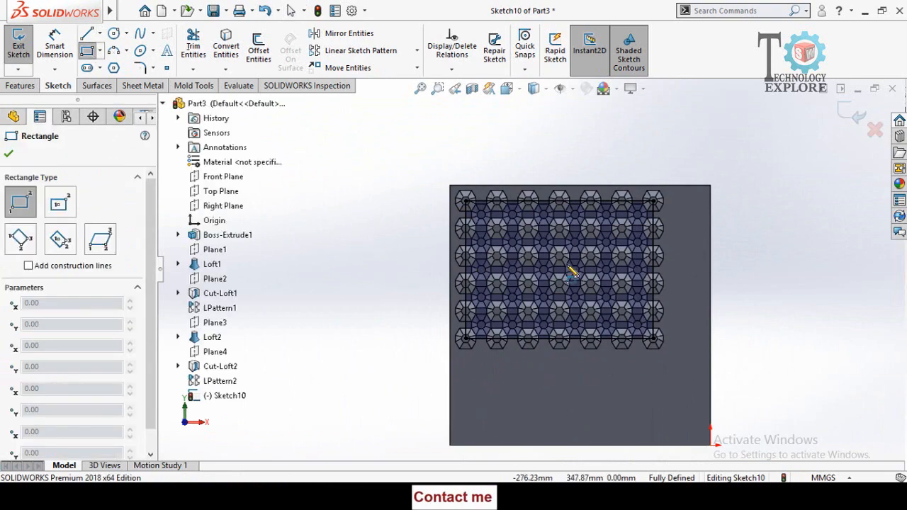
{"action": "scroll", "coordinate": [574, 265], "scroll_direction": "down", "scroll_amount": 2}
{"action": "left_click", "coordinate": [382, 146]}
{"action": "left_click", "coordinate": [709, 383]}
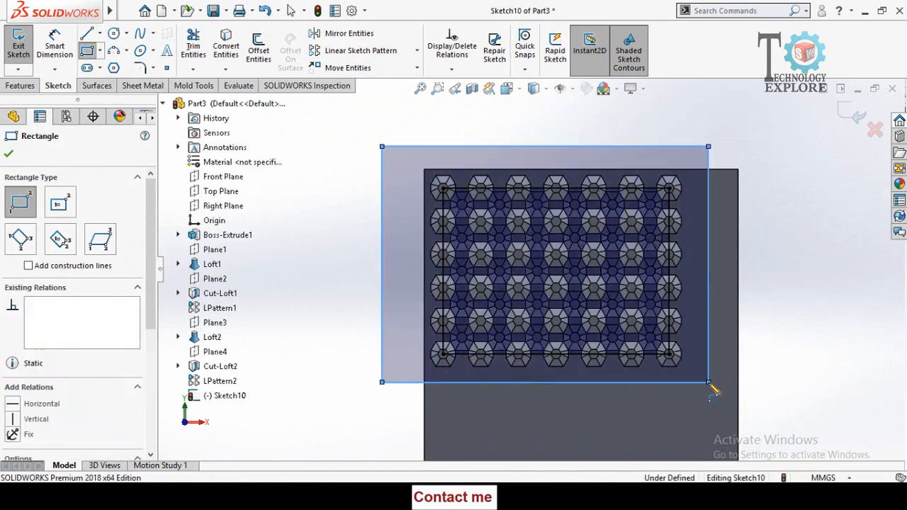
{"action": "key", "text": "Escape"}
{"action": "middle_click_drag", "start_coordinate": [602, 375], "coordinate": [608, 338]}
{"action": "scroll", "coordinate": [339, 281], "scroll_direction": "down", "scroll_amount": 1}
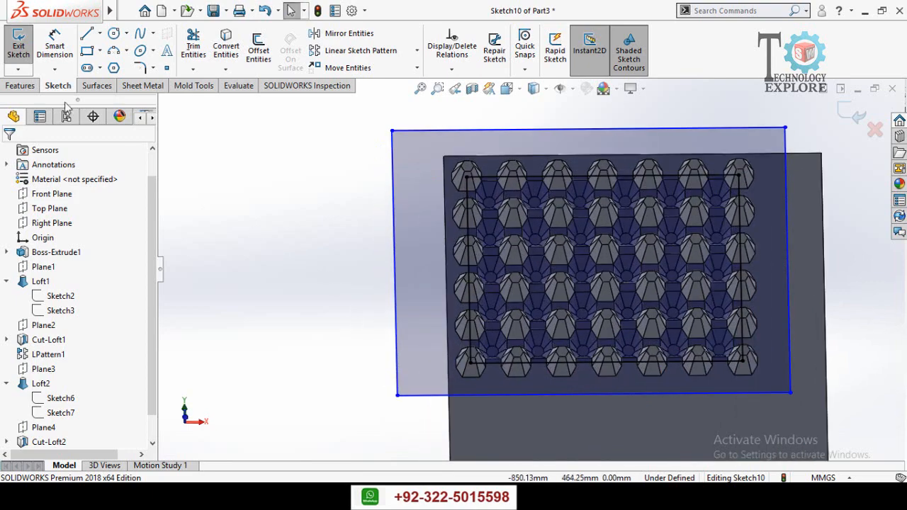
Step: Cut-extrude the region between the two rectangles 95 mm upward to trim off the outer parts of the perimeter cones
{"action": "left_click", "coordinate": [20, 85]}
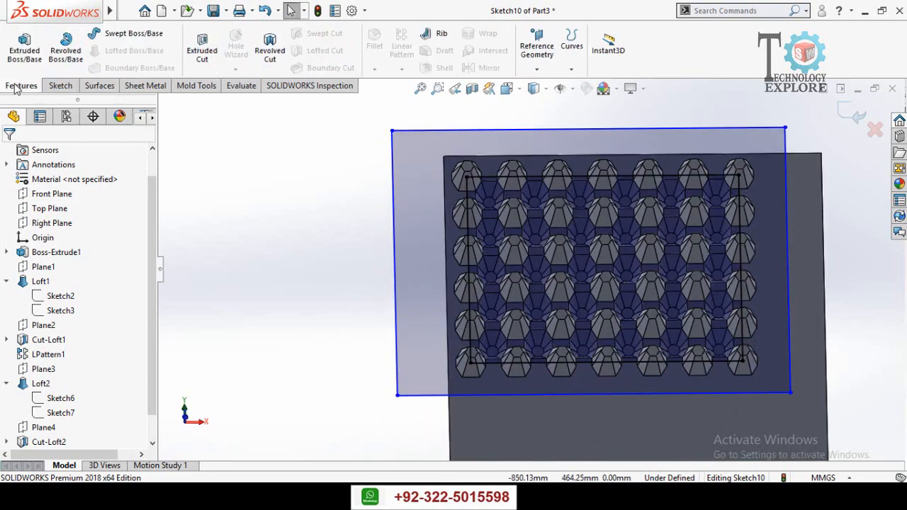
{"action": "left_click", "coordinate": [202, 48]}
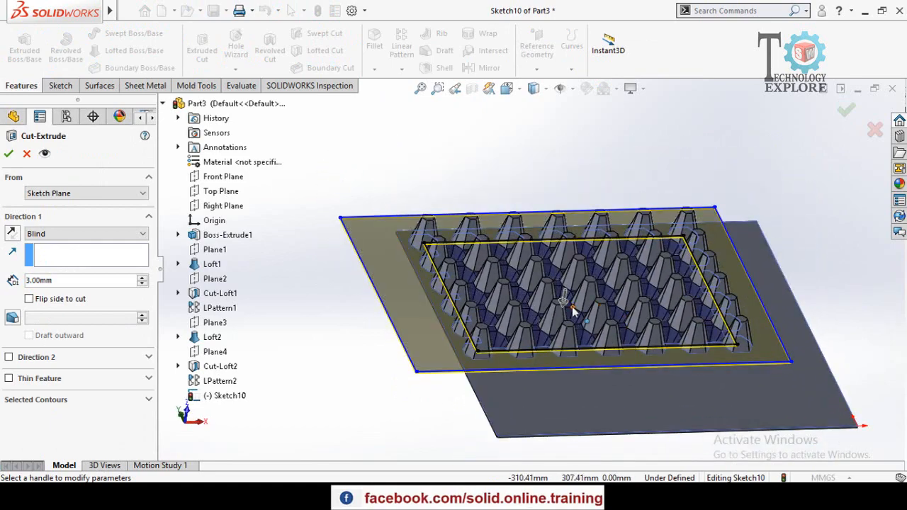
{"action": "left_click_drag", "start_coordinate": [567, 305], "coordinate": [575, 232]}
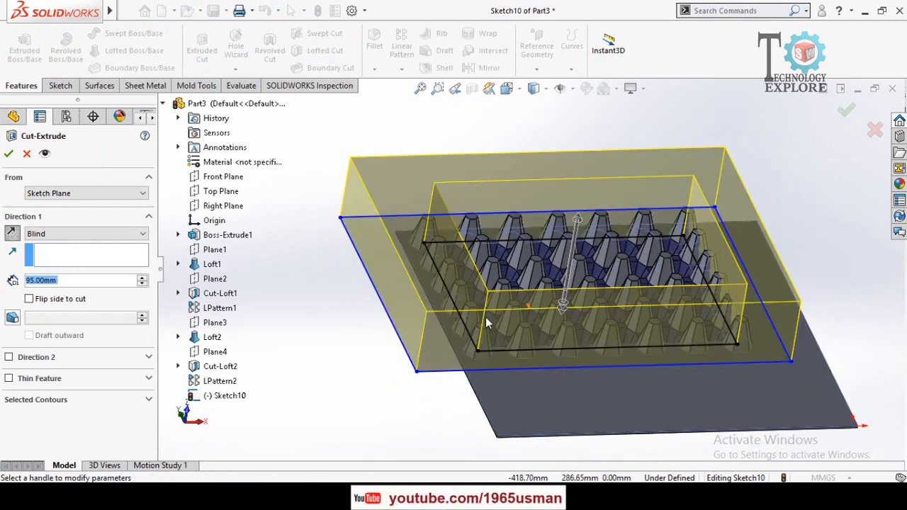
{"action": "middle_click_drag", "start_coordinate": [485, 317], "coordinate": [458, 314]}
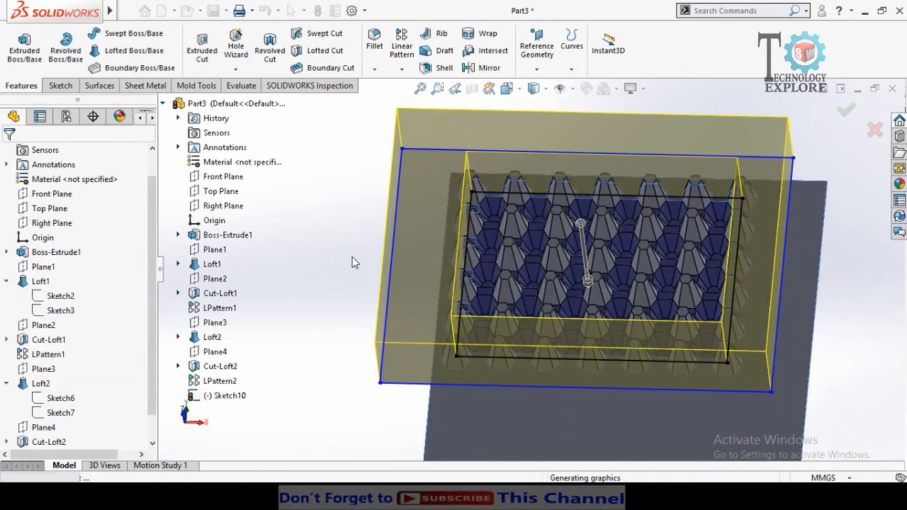
Step: Start a sketch on the plate's top face and orient the view normal to it
{"action": "middle_click_drag", "start_coordinate": [357, 312], "coordinate": [544, 351]}
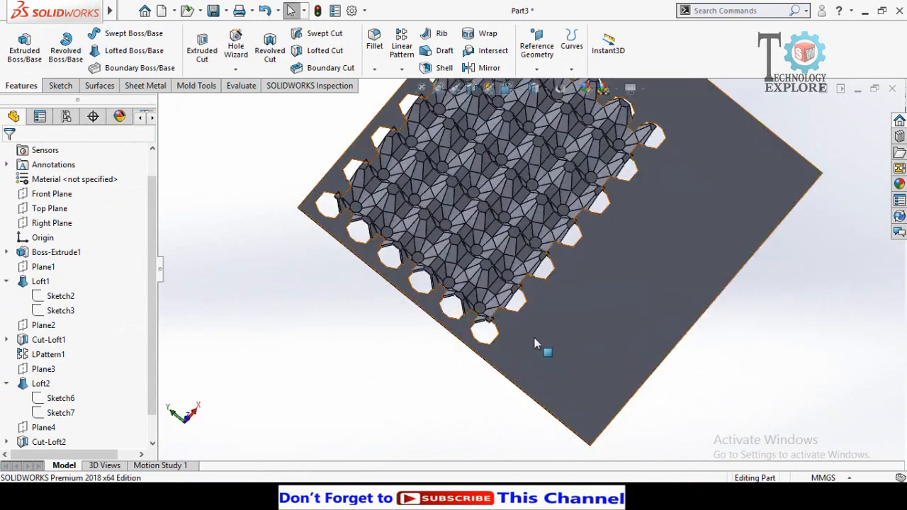
{"action": "scroll", "coordinate": [478, 331], "scroll_direction": "down", "scroll_amount": 5}
{"action": "mouse_move", "coordinate": [476, 324]}
{"action": "middle_mouse_down"}
{"action": "mouse_move", "coordinate": [456, 308]}
{"action": "mouse_move", "coordinate": [461, 300]}
{"action": "mouse_move", "coordinate": [473, 332]}
{"action": "middle_mouse_up"}
{"action": "left_click", "coordinate": [539, 325]}
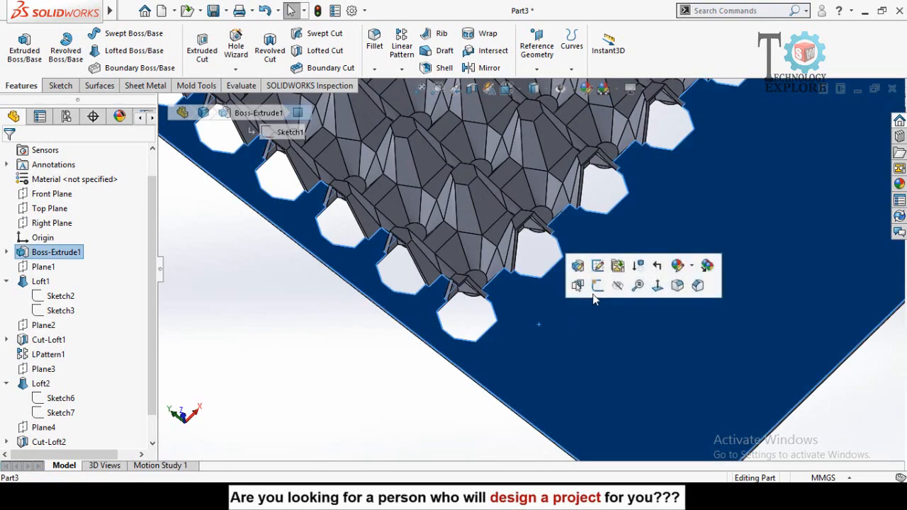
{"action": "left_click", "coordinate": [598, 287]}
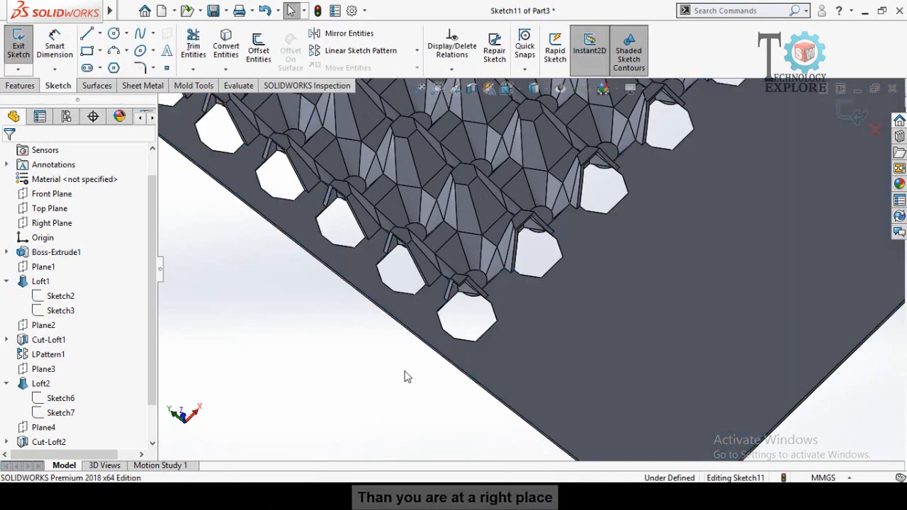
{"action": "key", "text": "ctrl+8"}
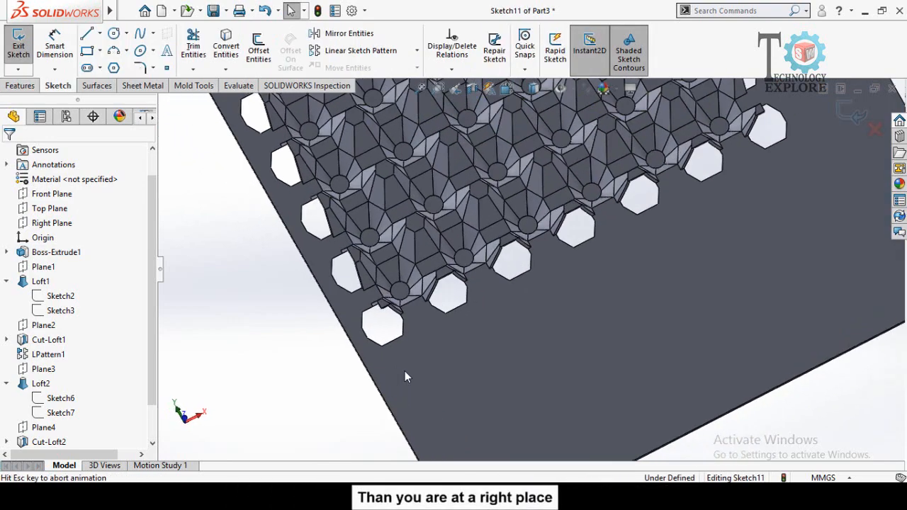
{"action": "scroll", "coordinate": [406, 376], "scroll_direction": "up", "scroll_amount": 1}
Step: Sketch a corner rectangle from the plate's upper-left corner to beyond the lower-right cone, enclosing the whole cone pattern
{"action": "left_click", "coordinate": [143, 86]}
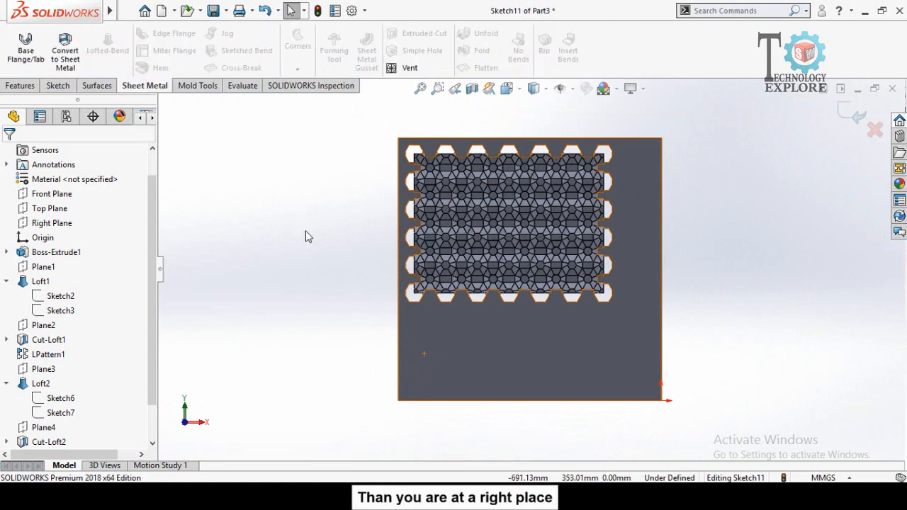
{"action": "left_click", "coordinate": [306, 230]}
{"action": "scroll", "coordinate": [480, 172], "scroll_direction": "down", "scroll_amount": 2}
{"action": "left_click", "coordinate": [92, 84]}
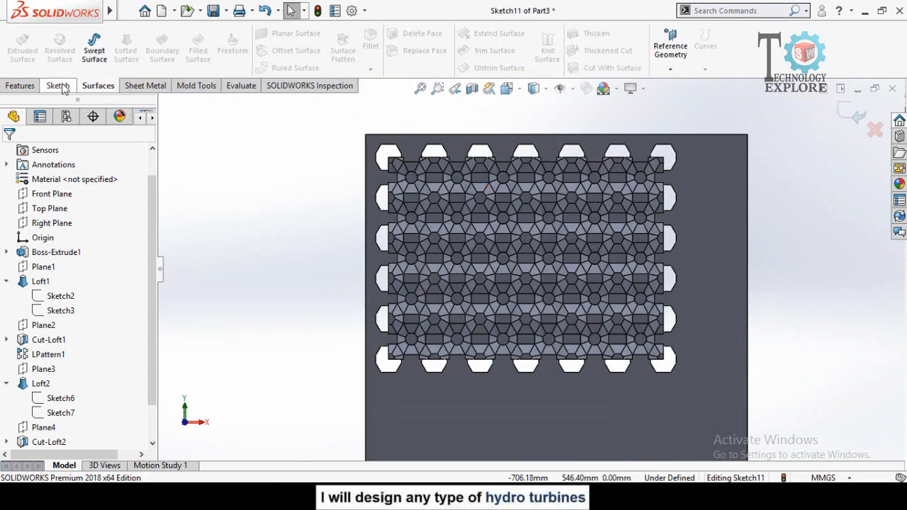
{"action": "left_click", "coordinate": [60, 85]}
{"action": "left_click", "coordinate": [87, 51]}
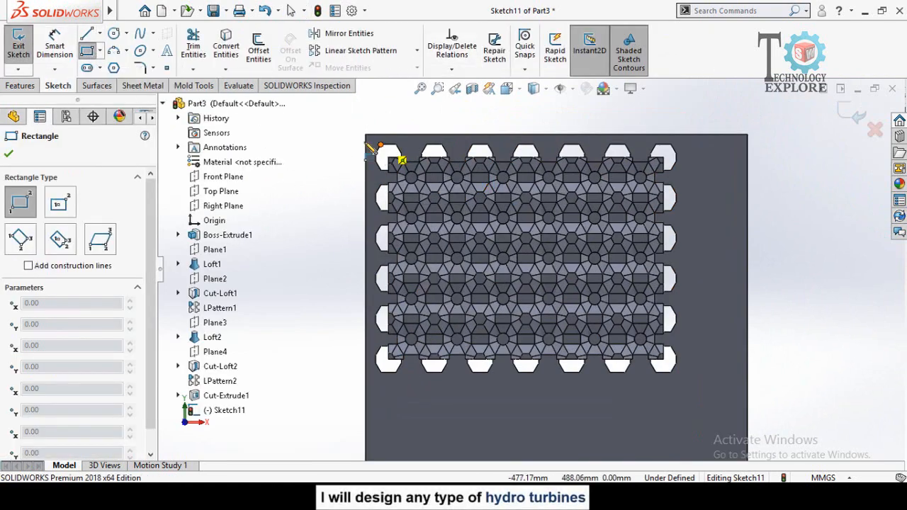
{"action": "left_click", "coordinate": [366, 135]}
{"action": "left_click", "coordinate": [714, 412]}
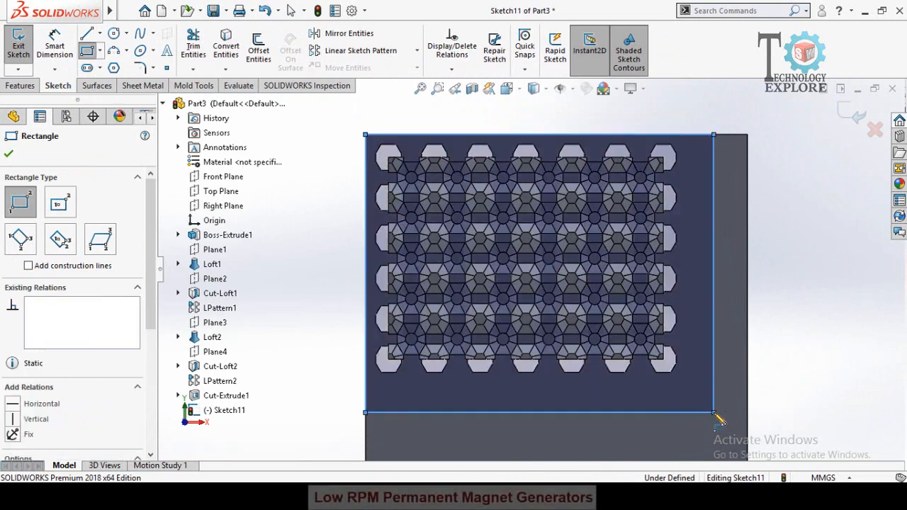
Step: Sketch an inner corner rectangle between the lower-right and upper-left corners of the trimmed cone pattern
{"action": "scroll", "coordinate": [661, 376], "scroll_direction": "down", "scroll_amount": 2}
{"action": "scroll", "coordinate": [662, 373], "scroll_direction": "down", "scroll_amount": 3}
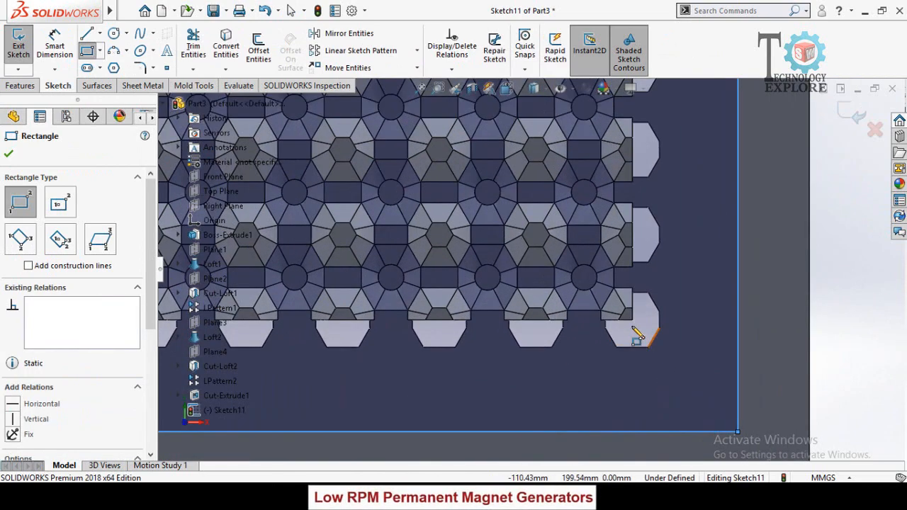
{"action": "left_click", "coordinate": [633, 321]}
{"action": "scroll", "coordinate": [592, 361], "scroll_direction": "up", "scroll_amount": 6}
{"action": "scroll", "coordinate": [582, 367], "scroll_direction": "down", "scroll_amount": 1}
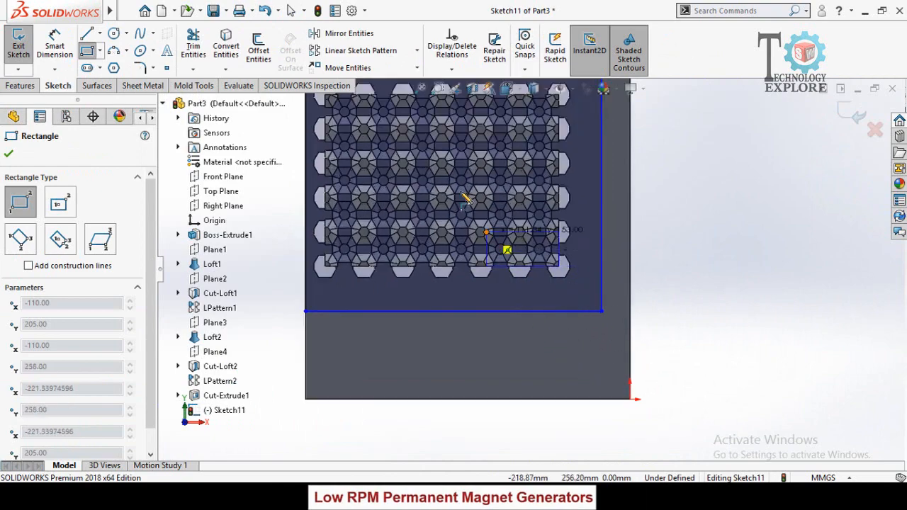
{"action": "scroll", "coordinate": [387, 134], "scroll_direction": "down", "scroll_amount": 4}
{"action": "scroll", "coordinate": [344, 147], "scroll_direction": "up", "scroll_amount": 4}
{"action": "scroll", "coordinate": [422, 195], "scroll_direction": "down", "scroll_amount": 5}
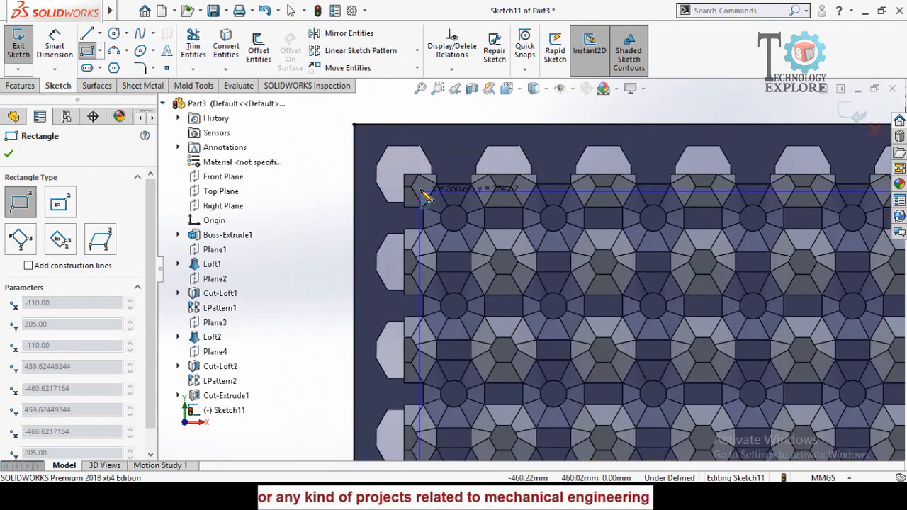
{"action": "left_click", "coordinate": [404, 174]}
{"action": "scroll", "coordinate": [480, 261], "scroll_direction": "up", "scroll_amount": 6}
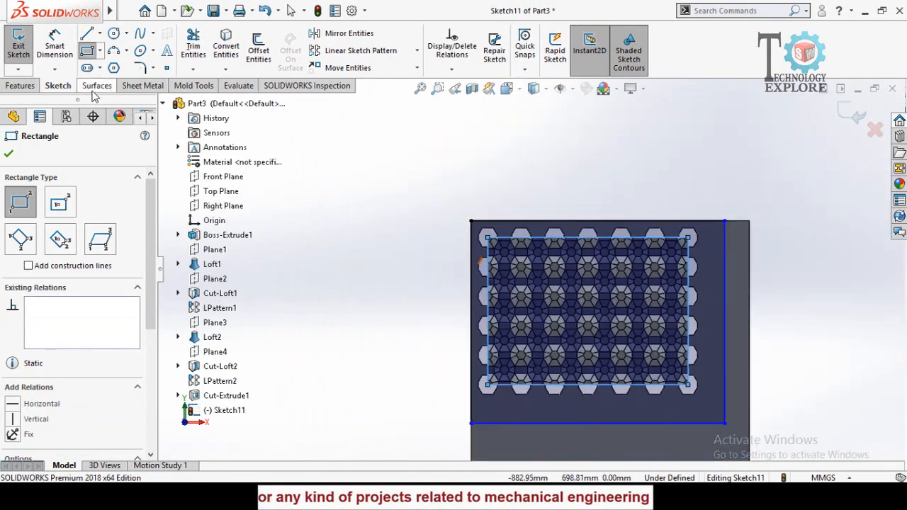
Step: Extrude the region between the two rectangles as a boss within the plate's thickness, filling the open hexagonal holes around the pattern
{"action": "left_click", "coordinate": [22, 85]}
{"action": "left_click", "coordinate": [7, 58]}
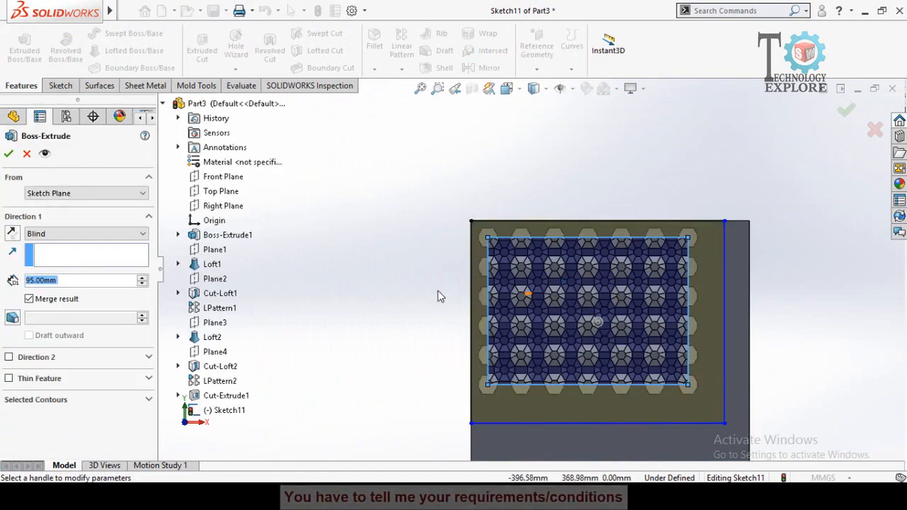
{"action": "middle_click_drag", "start_coordinate": [528, 310], "coordinate": [545, 335]}
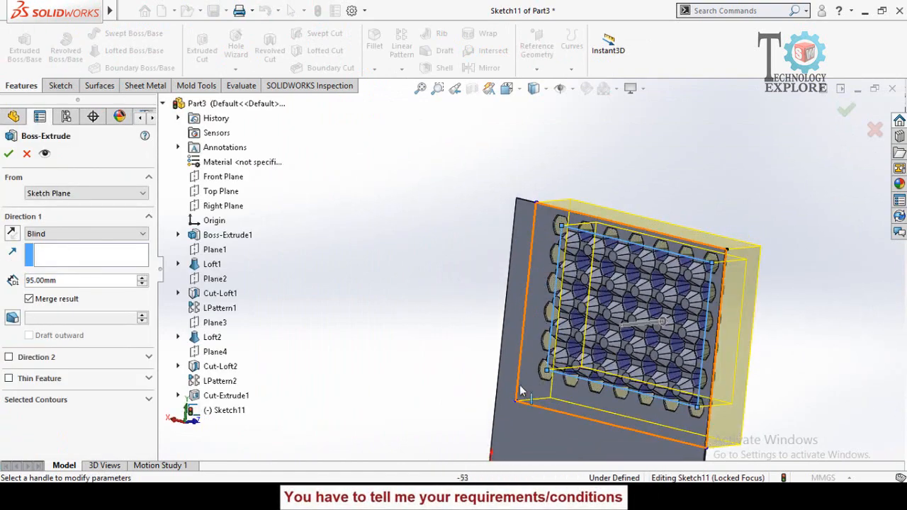
{"action": "left_click", "coordinate": [523, 436]}
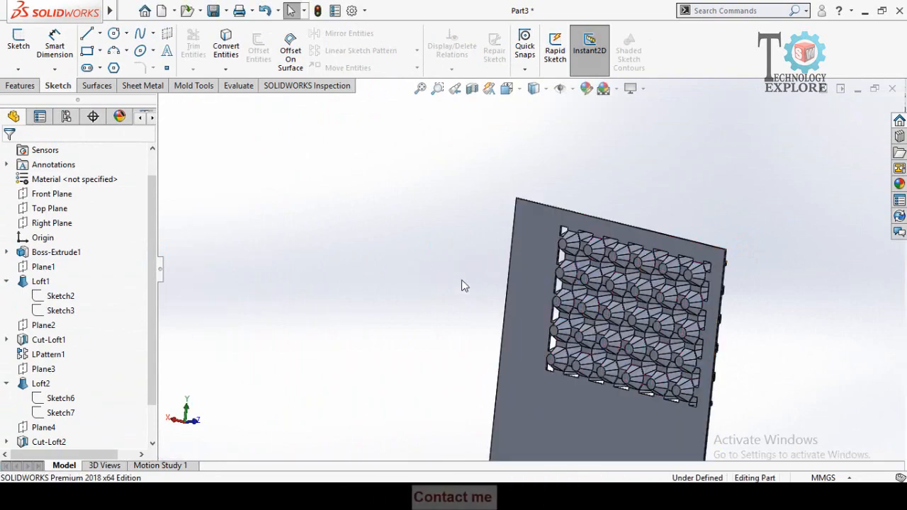
Step: Start a sketch on the cut face of the trimmed corner cone
{"action": "middle_click_drag", "start_coordinate": [464, 285], "coordinate": [604, 352]}
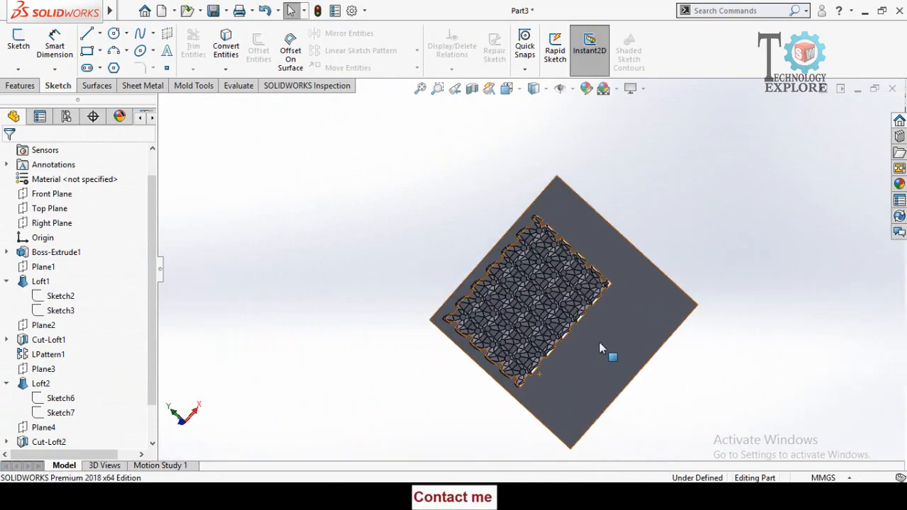
{"action": "scroll", "coordinate": [517, 344], "scroll_direction": "down", "scroll_amount": 5}
{"action": "middle_click_drag", "start_coordinate": [517, 345], "coordinate": [535, 241]}
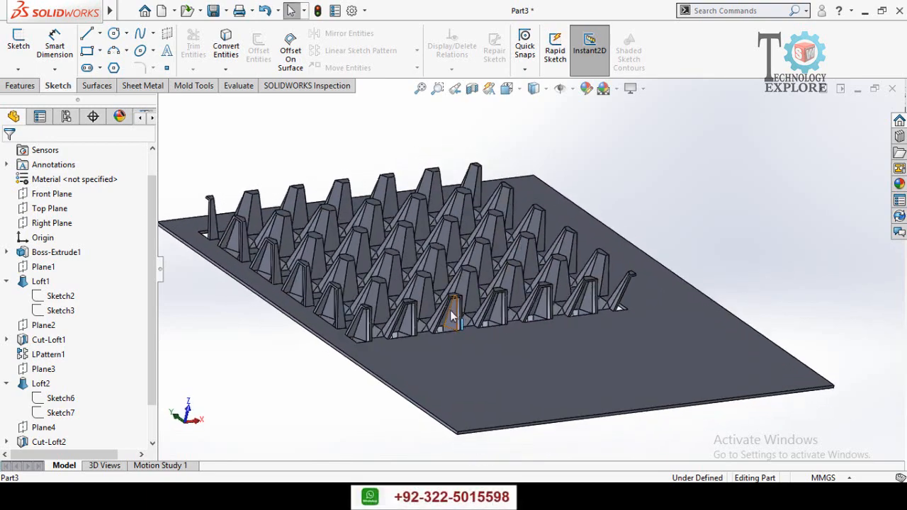
{"action": "scroll", "coordinate": [388, 318], "scroll_direction": "down", "scroll_amount": 5}
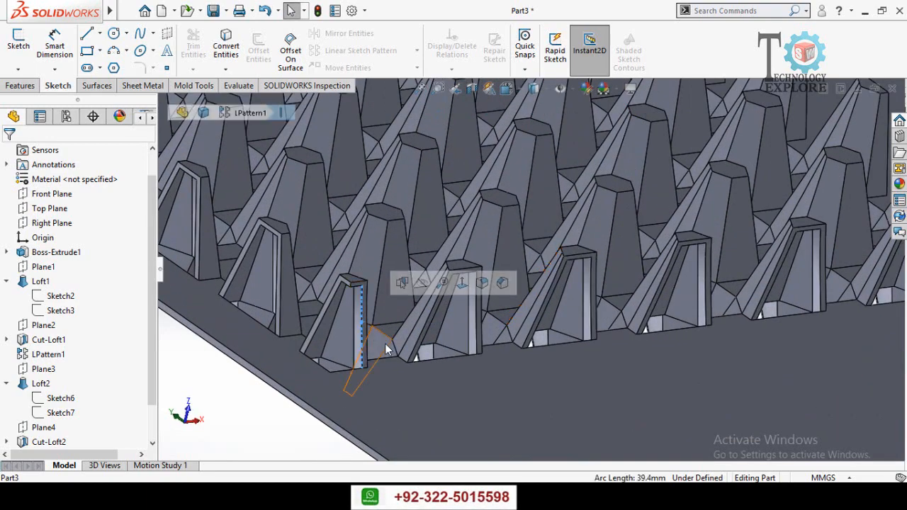
{"action": "scroll", "coordinate": [341, 363], "scroll_direction": "down", "scroll_amount": 3}
{"action": "scroll", "coordinate": [394, 355], "scroll_direction": "down", "scroll_amount": 3}
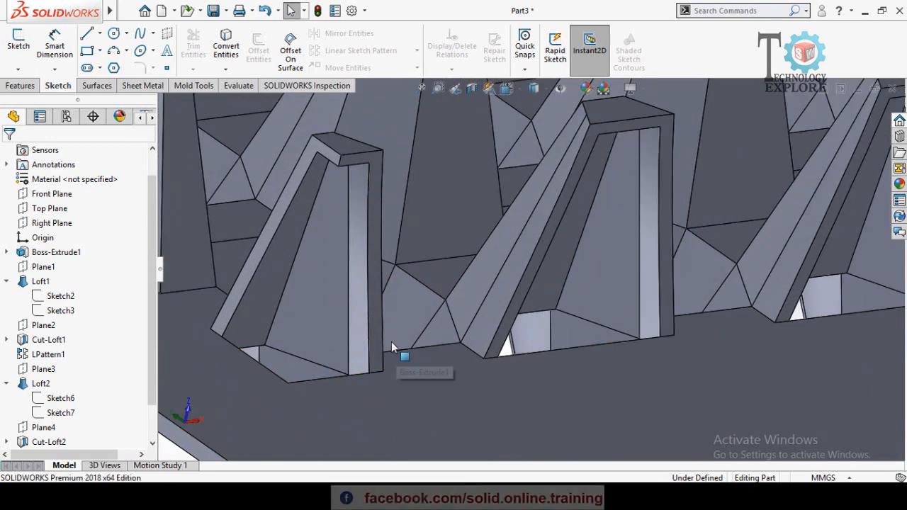
{"action": "left_click", "coordinate": [377, 341]}
{"action": "left_click", "coordinate": [432, 294]}
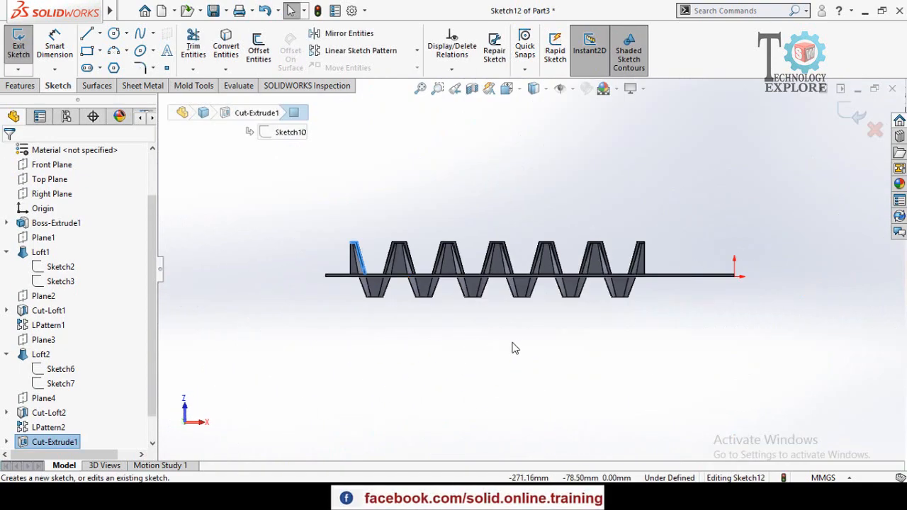
Step: Trace the trimmed corner cone's side profile as a closed line outline along its vertical, top, sloping and base edges
{"action": "scroll", "coordinate": [414, 248], "scroll_direction": "down", "scroll_amount": 8}
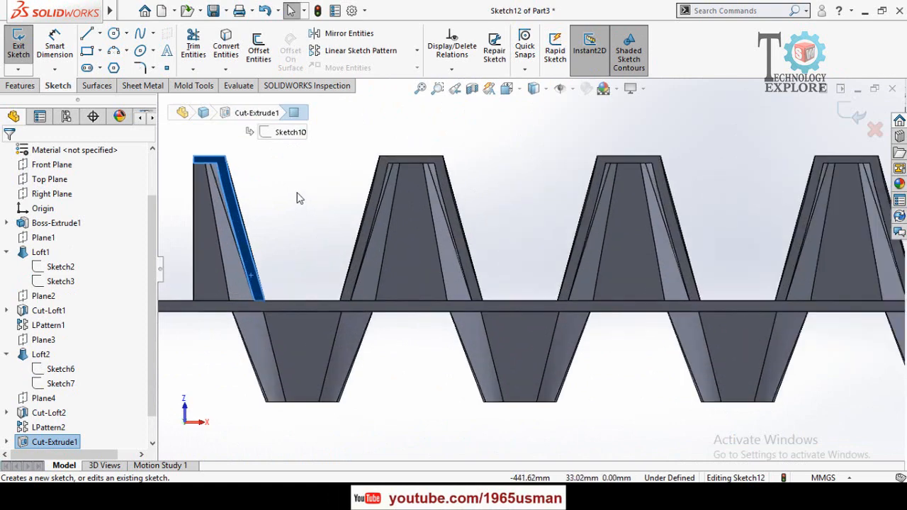
{"action": "scroll", "coordinate": [224, 205], "scroll_direction": "down", "scroll_amount": 2}
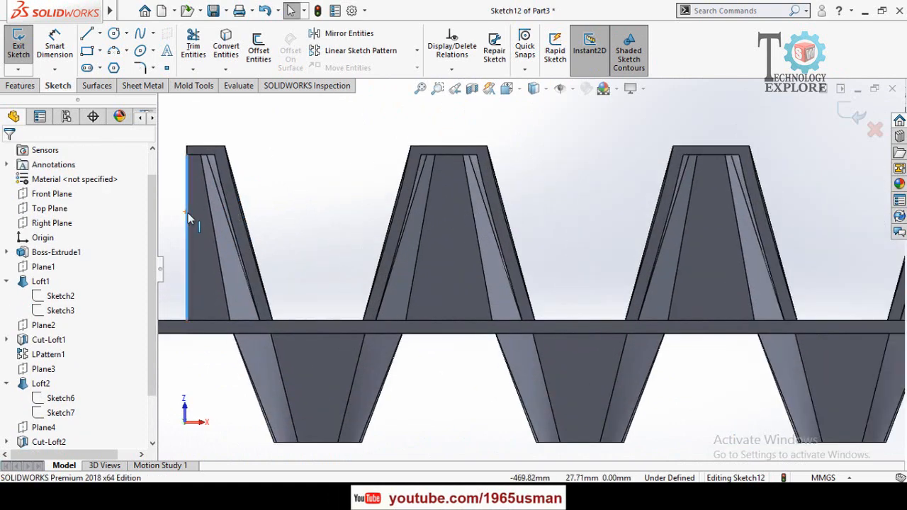
{"action": "left_click", "coordinate": [87, 34]}
{"action": "scroll", "coordinate": [336, 311], "scroll_direction": "up", "scroll_amount": 3}
{"action": "scroll", "coordinate": [390, 306], "scroll_direction": "down", "scroll_amount": 3}
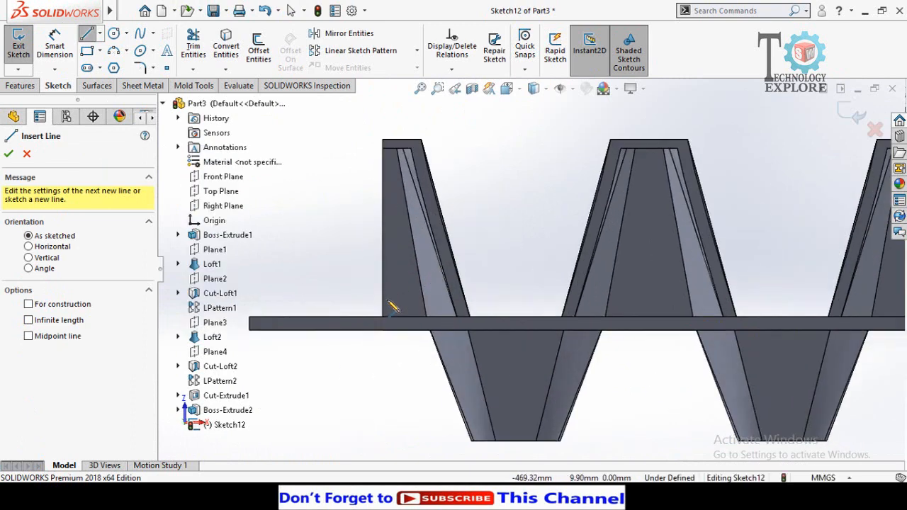
{"action": "left_click", "coordinate": [382, 318]}
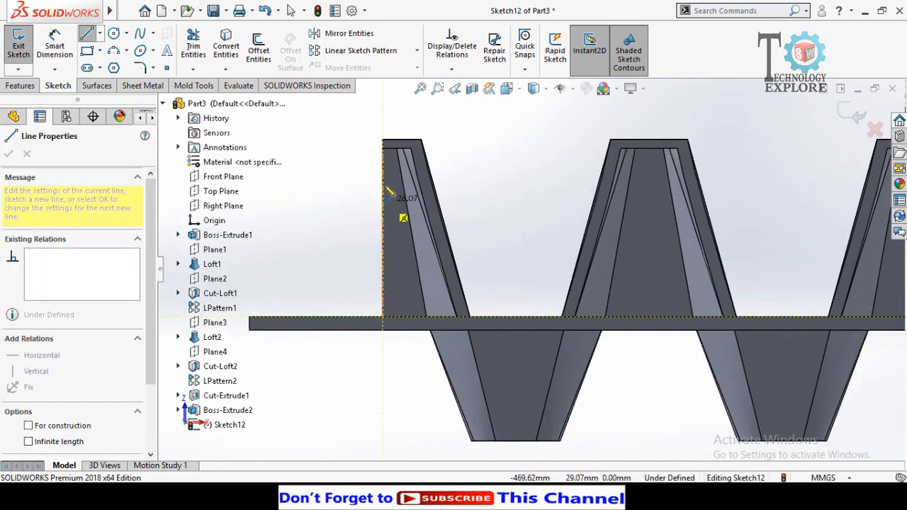
{"action": "left_click", "coordinate": [383, 140]}
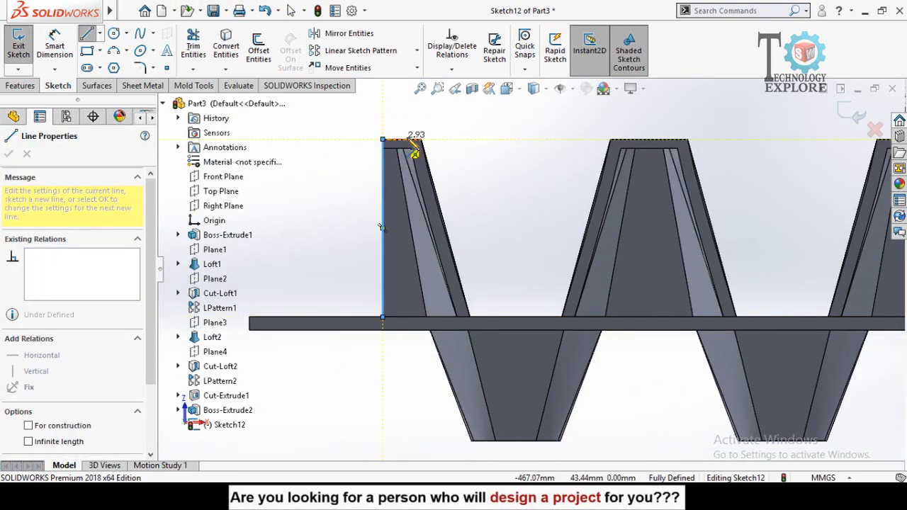
{"action": "scroll", "coordinate": [434, 155], "scroll_direction": "down", "scroll_amount": 2}
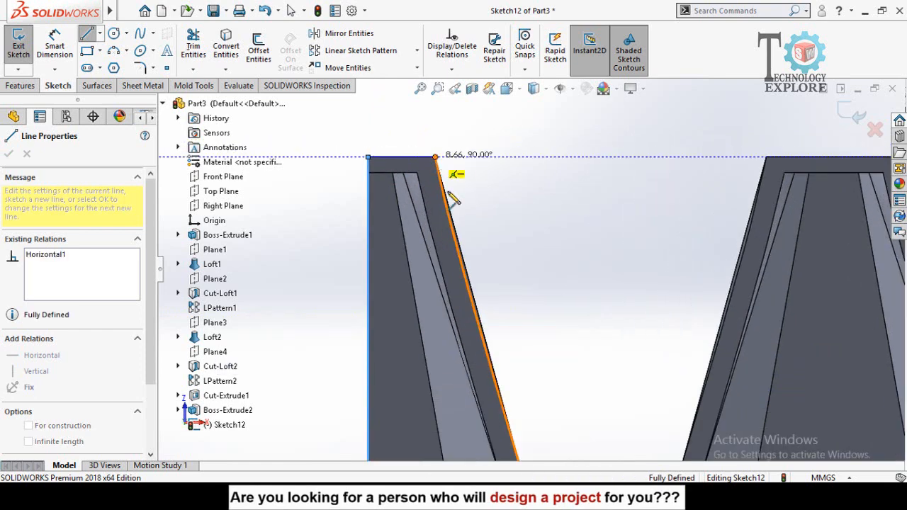
{"action": "scroll", "coordinate": [486, 360], "scroll_direction": "up", "scroll_amount": 3}
{"action": "scroll", "coordinate": [523, 379], "scroll_direction": "down", "scroll_amount": 5}
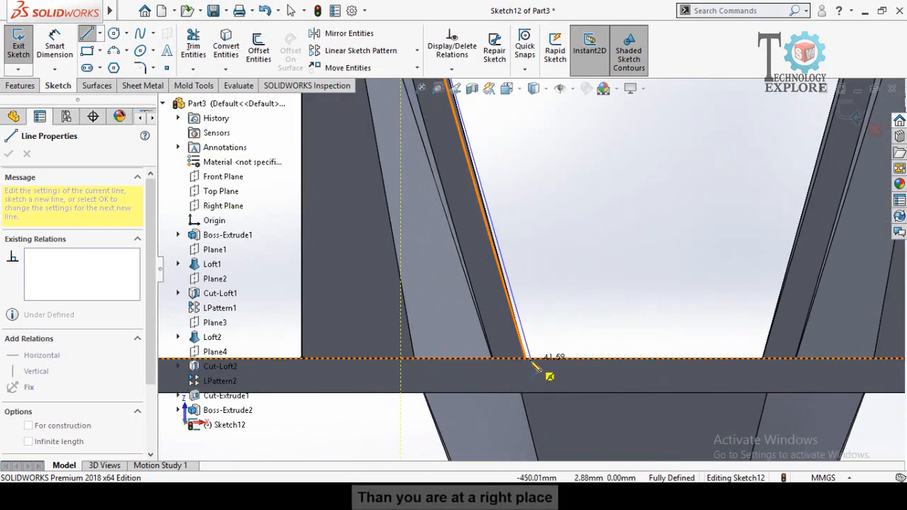
{"action": "left_click", "coordinate": [304, 360]}
Step: Trace the first full cone beside the trimmed corner cone as a closed four-line outline along its sloping, top and base edges
{"action": "scroll", "coordinate": [591, 336], "scroll_direction": "up", "scroll_amount": 3}
{"action": "scroll", "coordinate": [553, 333], "scroll_direction": "down", "scroll_amount": 2}
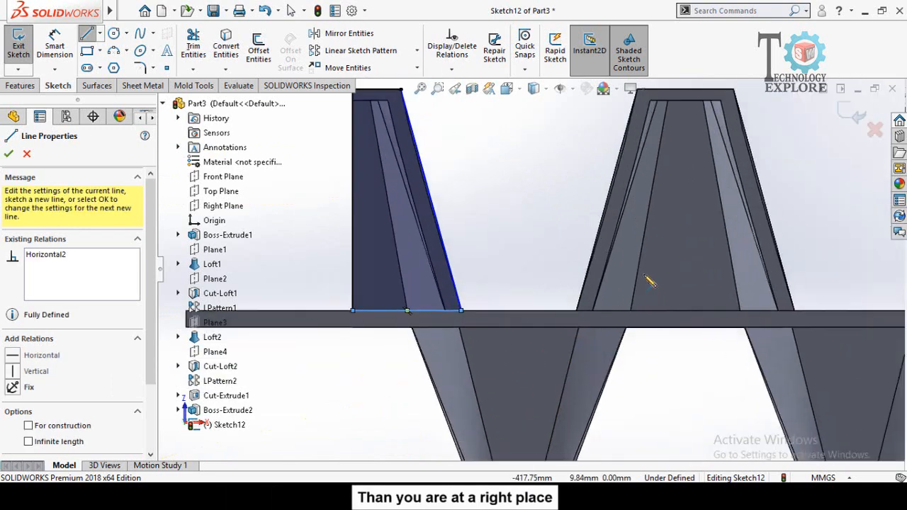
{"action": "left_click", "coordinate": [559, 319]}
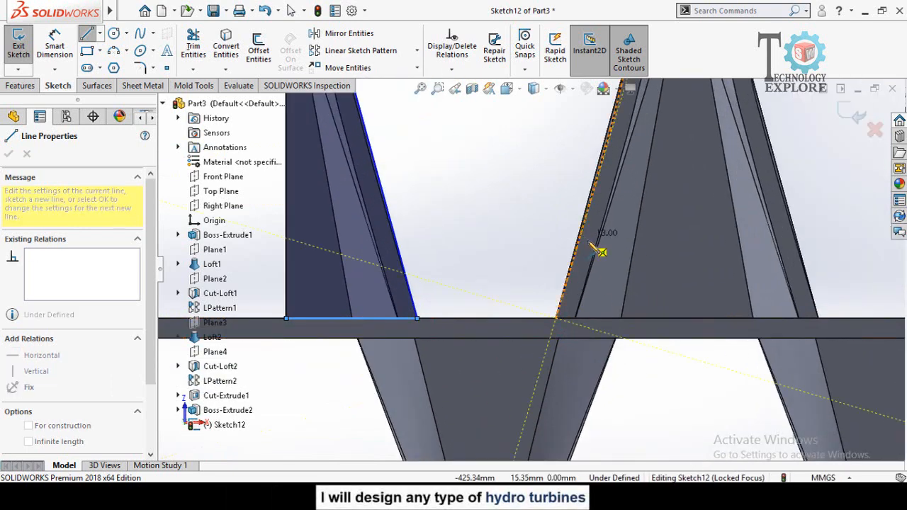
{"action": "scroll", "coordinate": [610, 227], "scroll_direction": "up", "scroll_amount": 2}
{"action": "scroll", "coordinate": [595, 127], "scroll_direction": "down", "scroll_amount": 3}
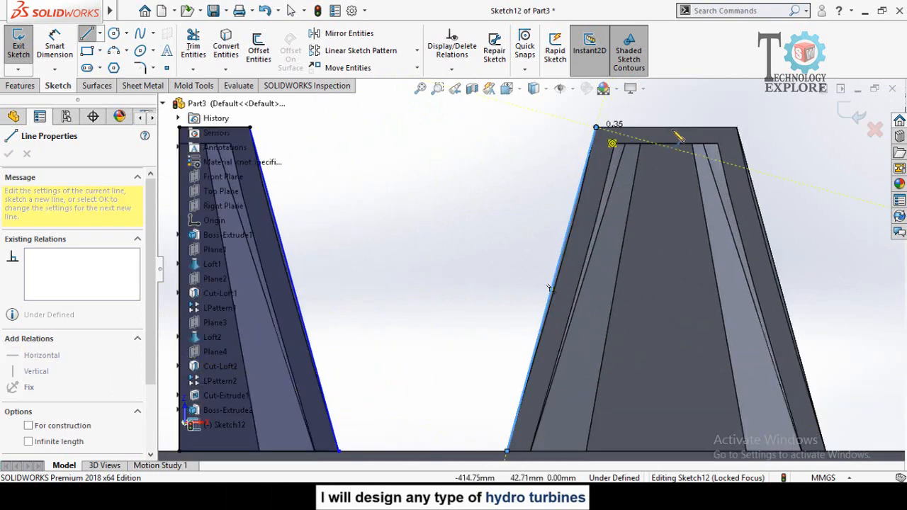
{"action": "scroll", "coordinate": [753, 324], "scroll_direction": "up", "scroll_amount": 3}
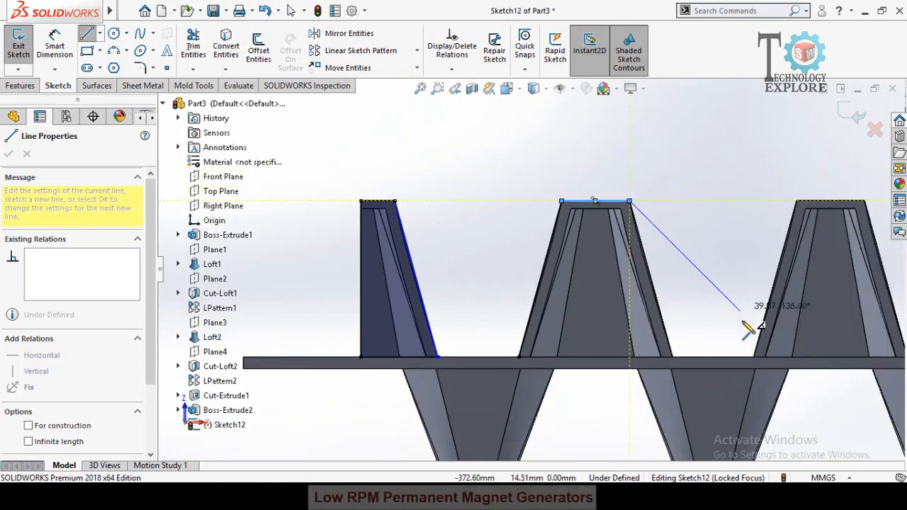
{"action": "scroll", "coordinate": [648, 365], "scroll_direction": "down", "scroll_amount": 4}
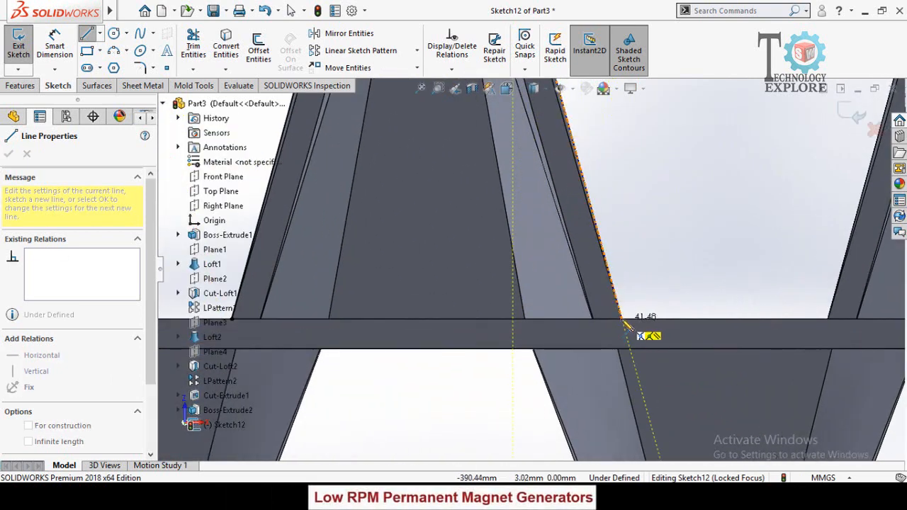
{"action": "left_click", "coordinate": [621, 321]}
{"action": "scroll", "coordinate": [317, 329], "scroll_direction": "up", "scroll_amount": 2}
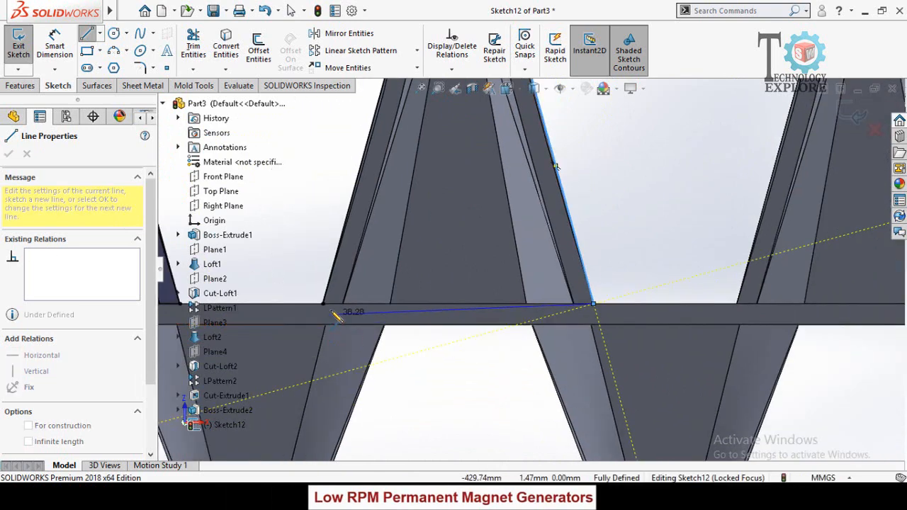
{"action": "left_click", "coordinate": [331, 299]}
{"action": "key", "text": "Escape"}
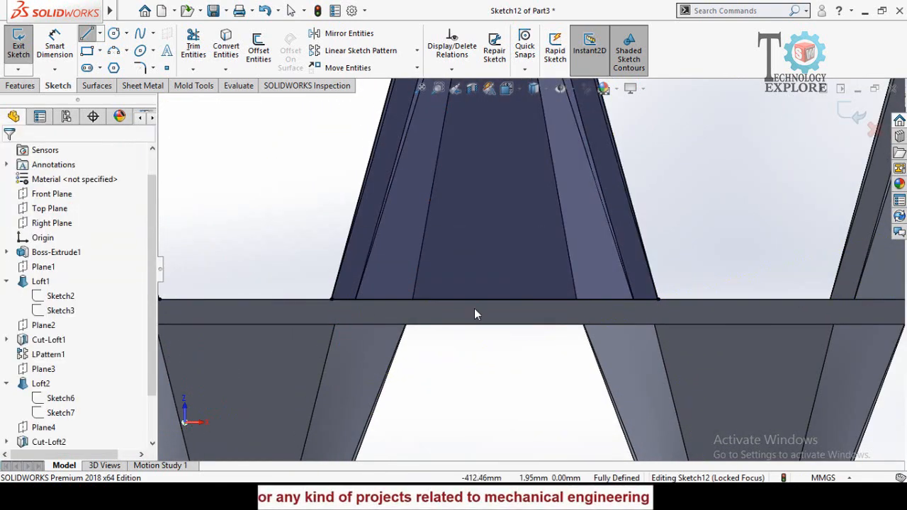
Step: Copy the first full cone's four-line outline onto the next cone in the row, from upper-left corner to upper-left corner
{"action": "scroll", "coordinate": [475, 312], "scroll_direction": "up", "scroll_amount": 3}
{"action": "scroll", "coordinate": [564, 203], "scroll_direction": "up", "scroll_amount": 2}
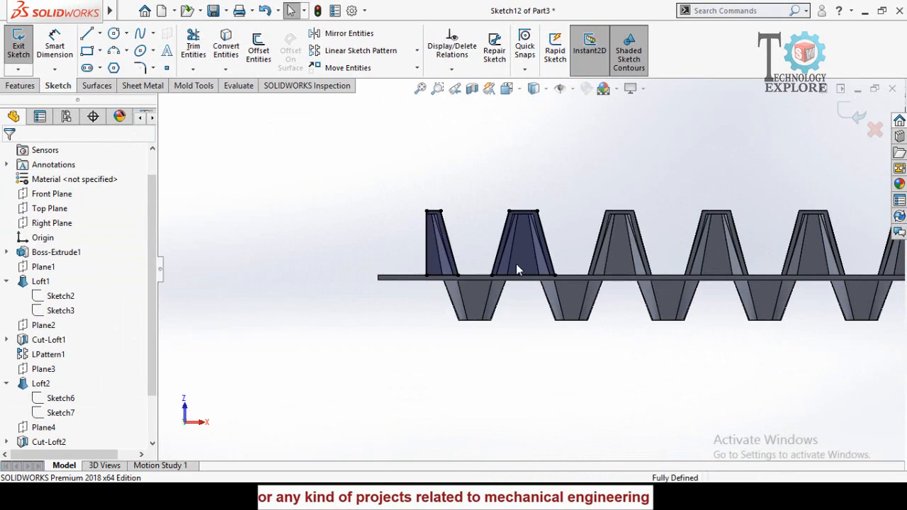
{"action": "left_click_drag", "start_coordinate": [566, 178], "coordinate": [492, 310]}
{"action": "scroll", "coordinate": [543, 170], "scroll_direction": "down", "scroll_amount": 3}
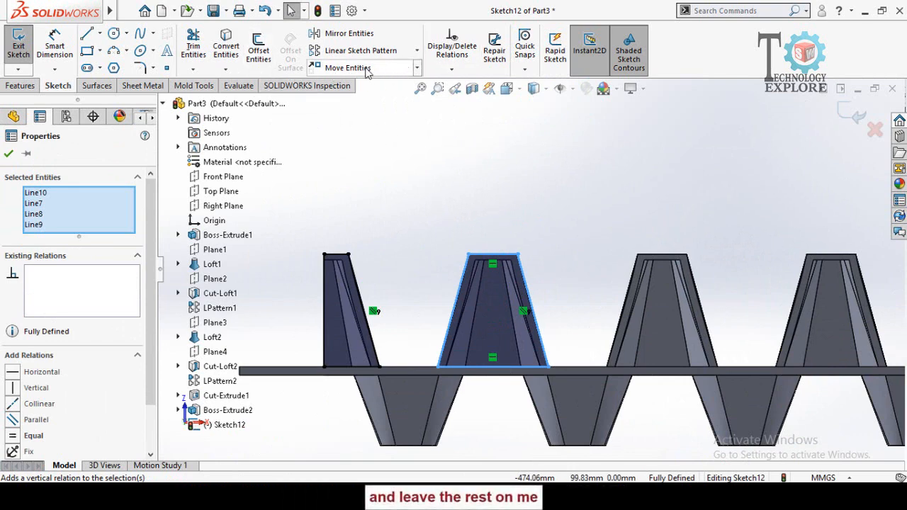
{"action": "left_click", "coordinate": [418, 69]}
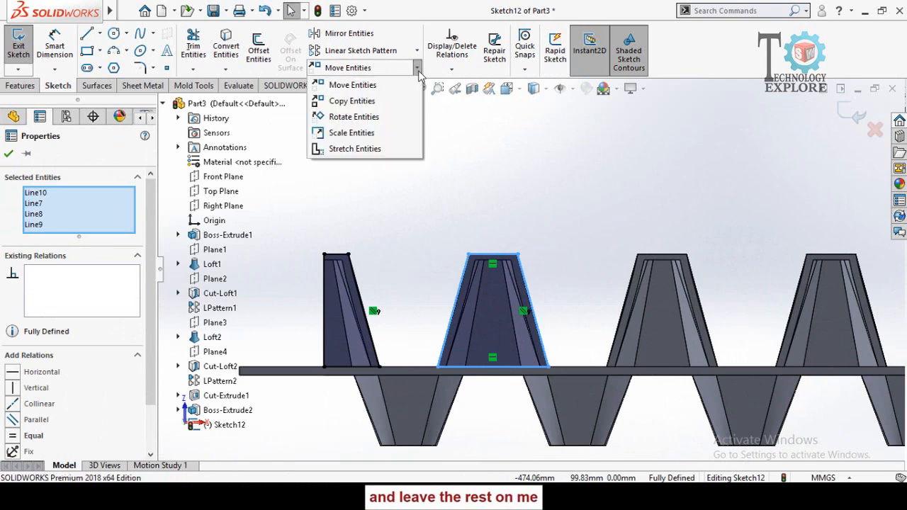
{"action": "left_click", "coordinate": [365, 101]}
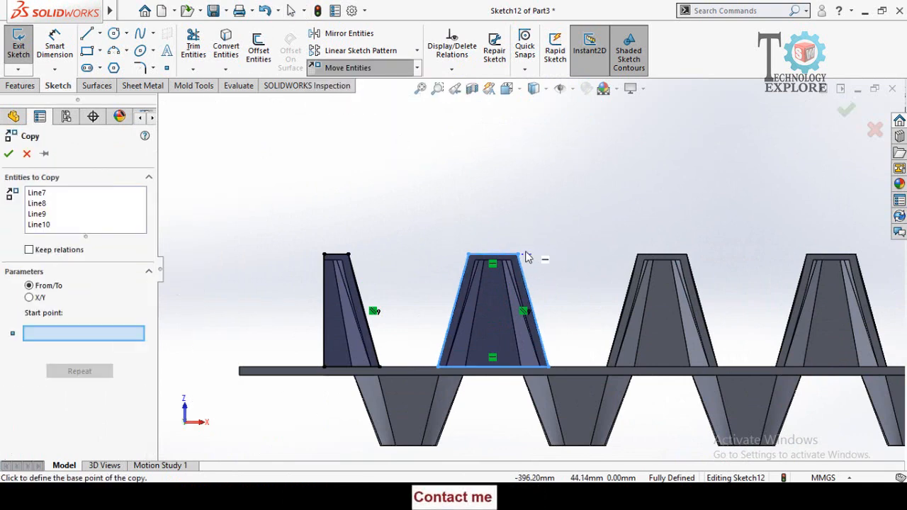
{"action": "scroll", "coordinate": [557, 291], "scroll_direction": "down", "scroll_amount": 3}
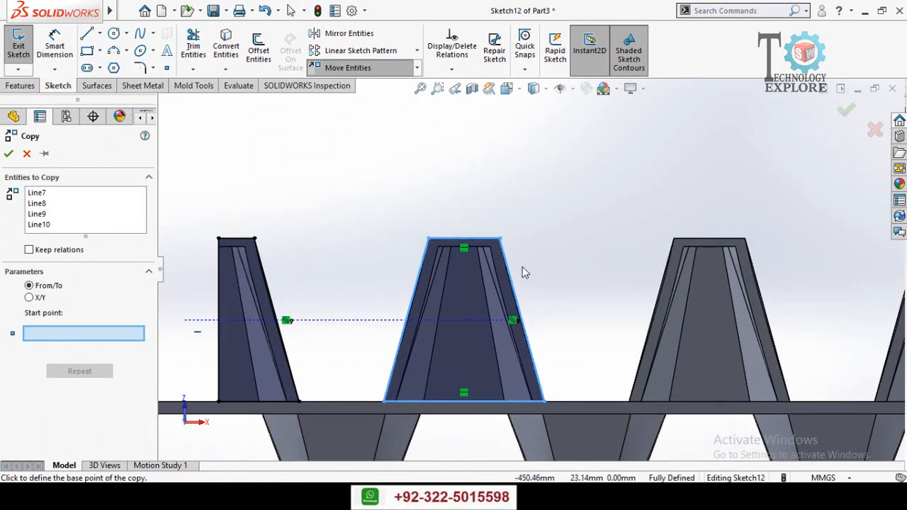
{"action": "left_click", "coordinate": [429, 239]}
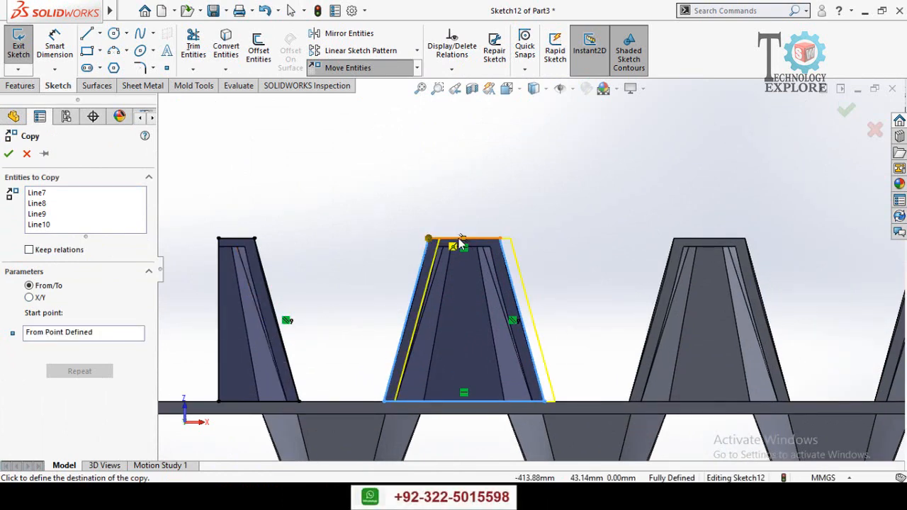
{"action": "left_click", "coordinate": [675, 239]}
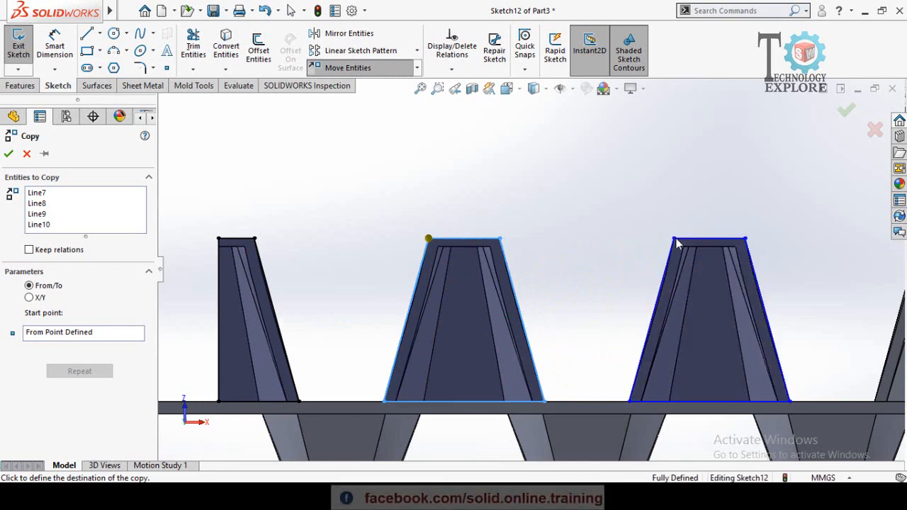
{"action": "scroll", "coordinate": [774, 265], "scroll_direction": "up", "scroll_amount": 3}
{"action": "scroll", "coordinate": [773, 266], "scroll_direction": "up", "scroll_amount": 2}
{"action": "scroll", "coordinate": [723, 287], "scroll_direction": "down", "scroll_amount": 3}
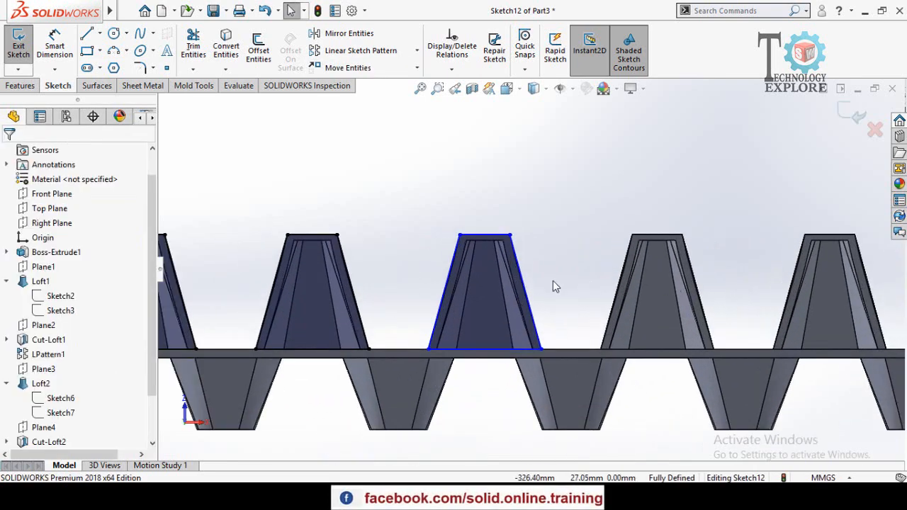
Step: Copy the traced full-cone outline onto the third full cone in the row, using the upper-left corners as start and end points
{"action": "key", "text": "Return"}
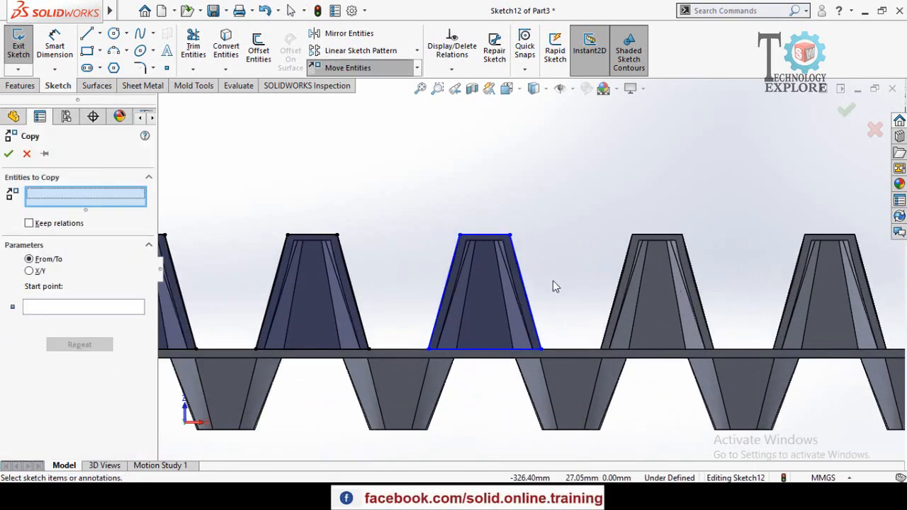
{"action": "scroll", "coordinate": [499, 263], "scroll_direction": "up", "scroll_amount": 1}
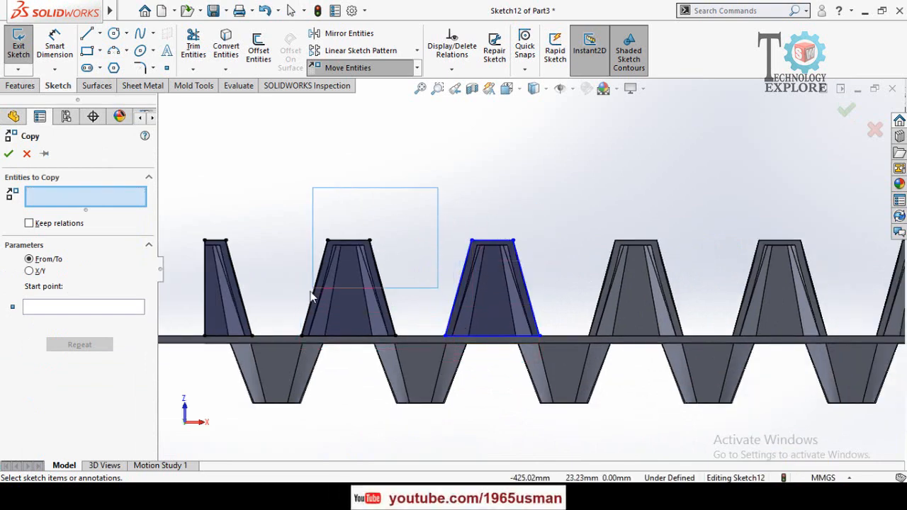
{"action": "left_click_drag", "start_coordinate": [283, 357], "coordinate": [300, 371]}
{"action": "left_click", "coordinate": [50, 339]}
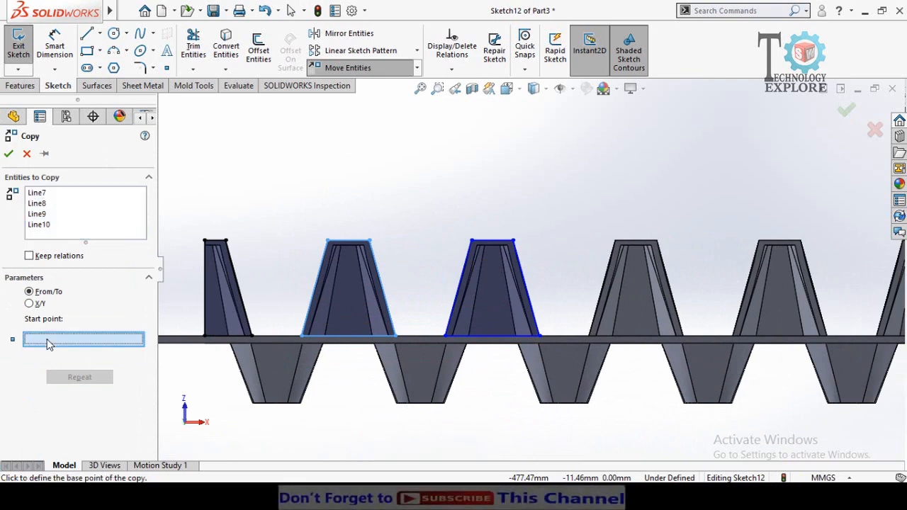
{"action": "scroll", "coordinate": [348, 250], "scroll_direction": "down", "scroll_amount": 1}
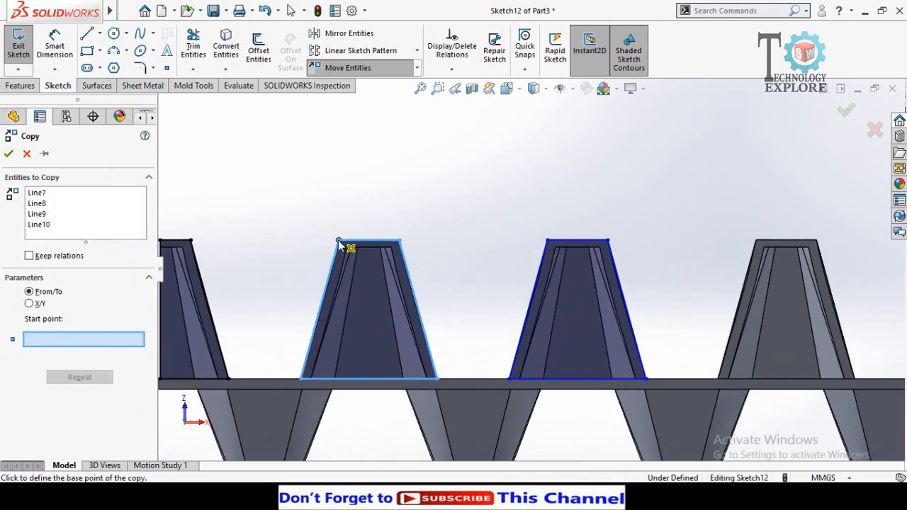
{"action": "left_click", "coordinate": [339, 244]}
{"action": "left_click", "coordinate": [756, 243]}
{"action": "scroll", "coordinate": [661, 314], "scroll_direction": "up", "scroll_amount": 2}
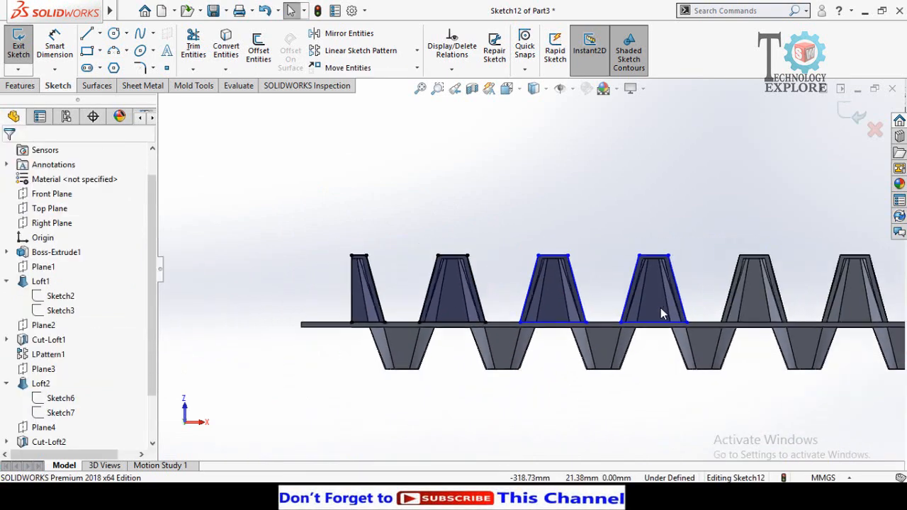
Step: Copy the traced full-cone outline onto the fourth full cone in the row, matching the upper-left corners
{"action": "scroll", "coordinate": [661, 307], "scroll_direction": "up", "scroll_amount": 2}
{"action": "scroll", "coordinate": [737, 266], "scroll_direction": "down", "scroll_amount": 5}
{"action": "scroll", "coordinate": [454, 292], "scroll_direction": "up", "scroll_amount": 4}
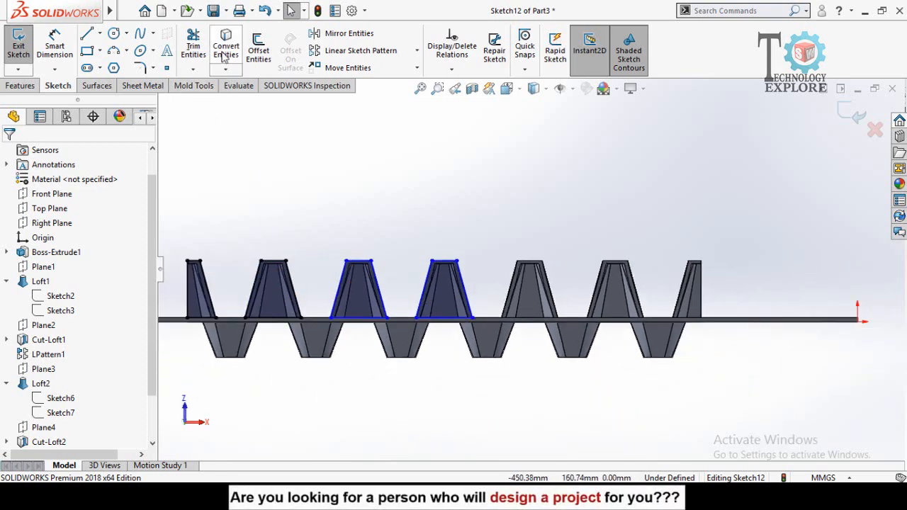
{"action": "scroll", "coordinate": [192, 321], "scroll_direction": "down", "scroll_amount": 3}
{"action": "mouse_move", "coordinate": [497, 135]}
{"action": "left_mouse_down"}
{"action": "mouse_move", "coordinate": [312, 377]}
{"action": "mouse_move", "coordinate": [308, 325]}
{"action": "left_mouse_up"}
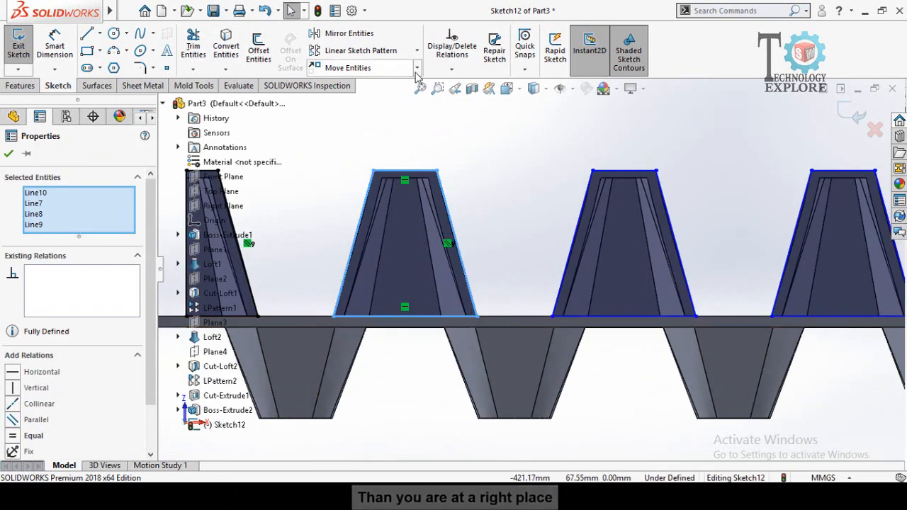
{"action": "left_click", "coordinate": [417, 68]}
{"action": "left_click", "coordinate": [351, 101]}
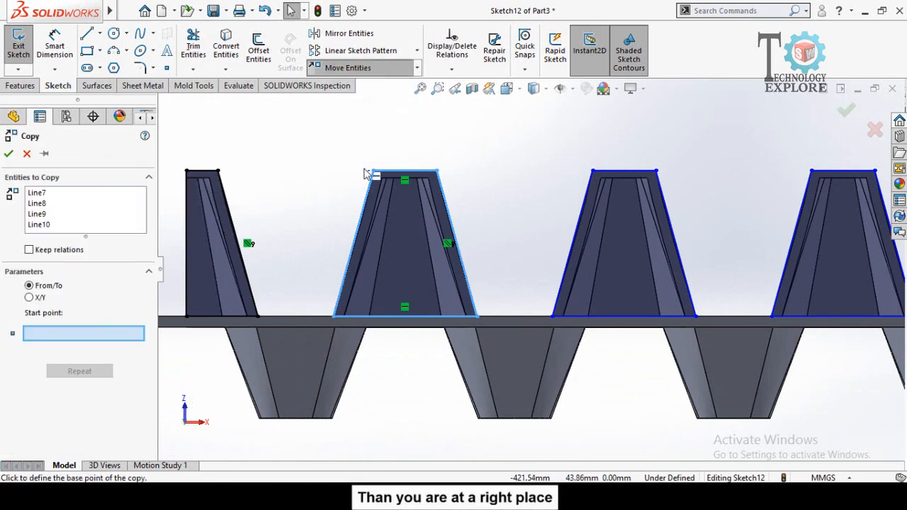
{"action": "scroll", "coordinate": [752, 209], "scroll_direction": "up", "scroll_amount": 3}
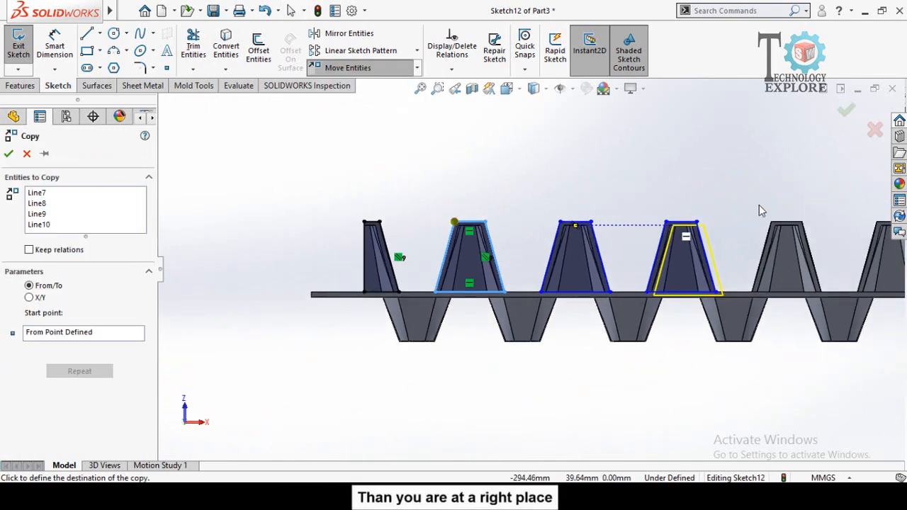
{"action": "scroll", "coordinate": [670, 265], "scroll_direction": "down", "scroll_amount": 6}
{"action": "left_click", "coordinate": [627, 267]}
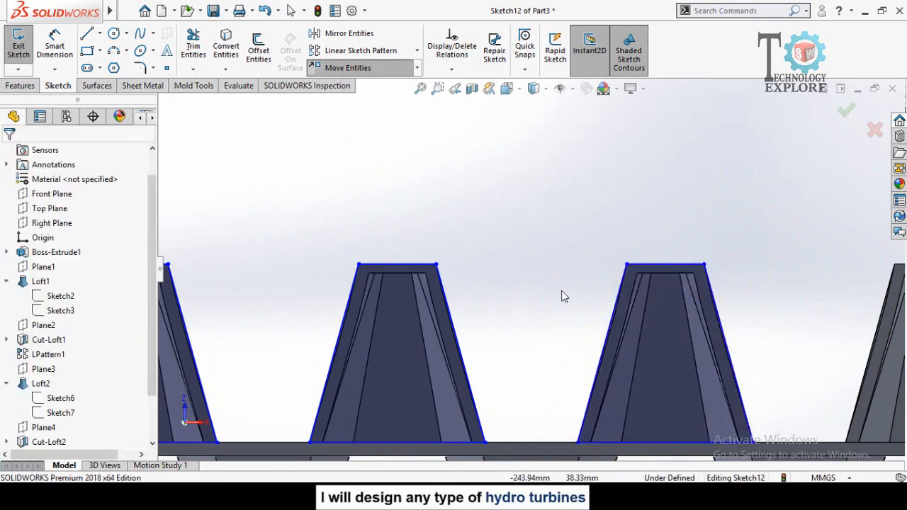
{"action": "scroll", "coordinate": [539, 301], "scroll_direction": "up", "scroll_amount": 4}
{"action": "scroll", "coordinate": [337, 282], "scroll_direction": "down", "scroll_amount": 2}
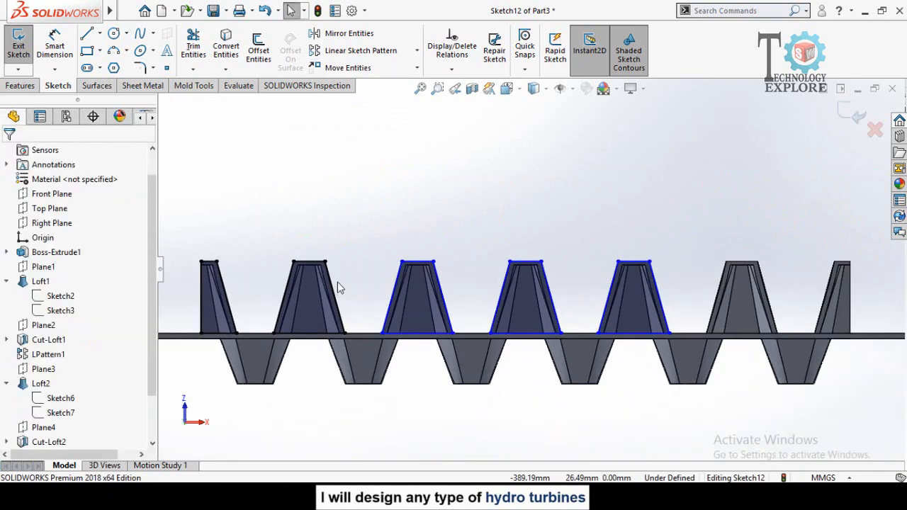
Step: Copy the traced outline's four lines onto the fifth and last full cone in the row, matching the upper-left corners
{"action": "left_click", "coordinate": [417, 68]}
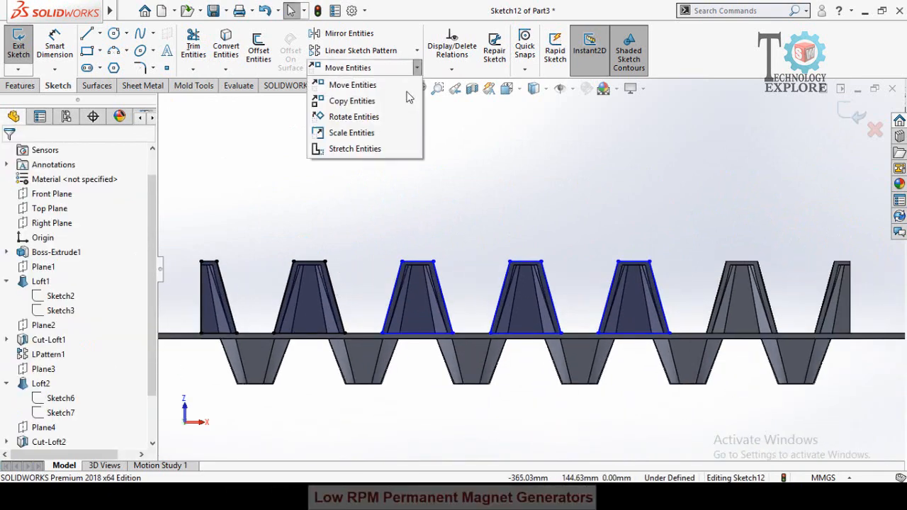
{"action": "left_click", "coordinate": [348, 103]}
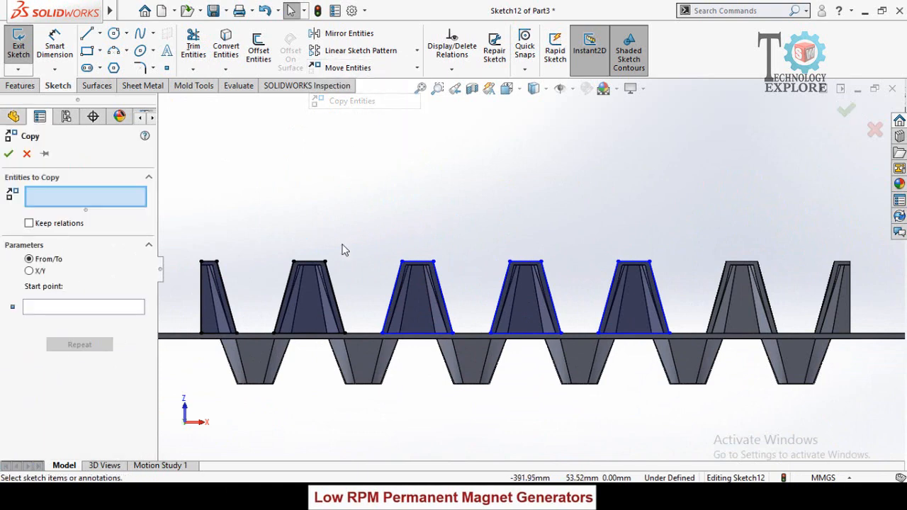
{"action": "left_click_drag", "start_coordinate": [261, 372], "coordinate": [260, 371]}
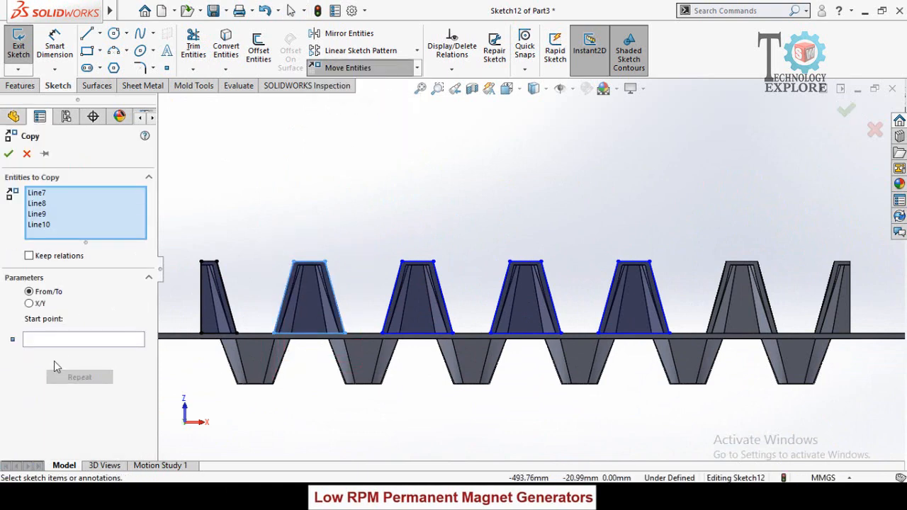
{"action": "left_click", "coordinate": [101, 340]}
{"action": "left_click", "coordinate": [293, 262]}
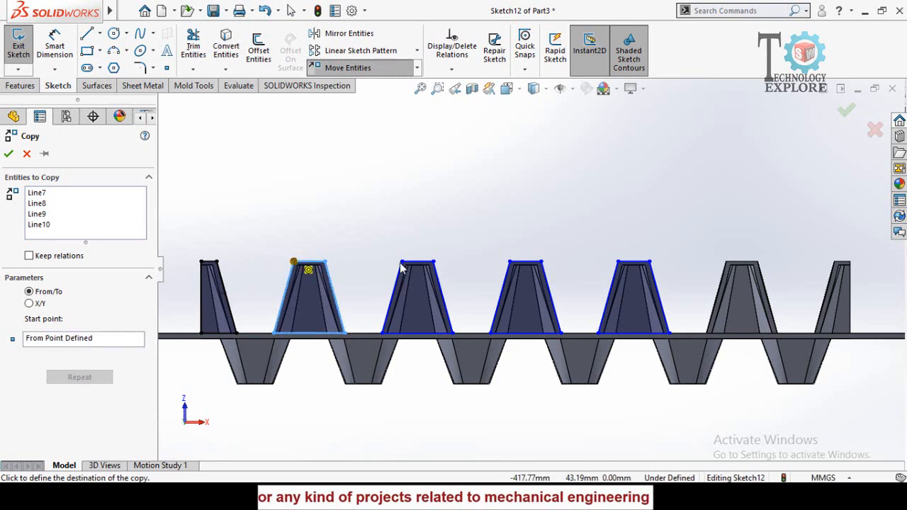
{"action": "scroll", "coordinate": [764, 276], "scroll_direction": "down", "scroll_amount": 3}
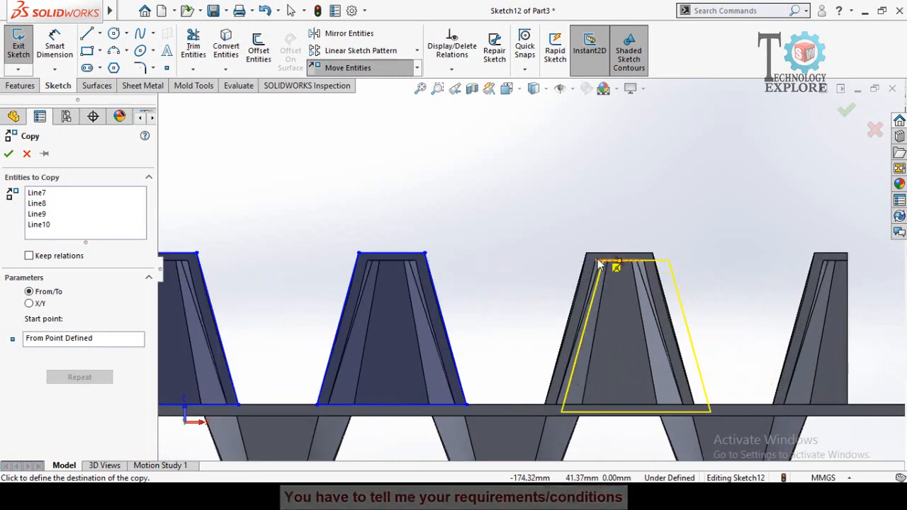
{"action": "left_click", "coordinate": [587, 258]}
{"action": "scroll", "coordinate": [764, 323], "scroll_direction": "down", "scroll_amount": 2}
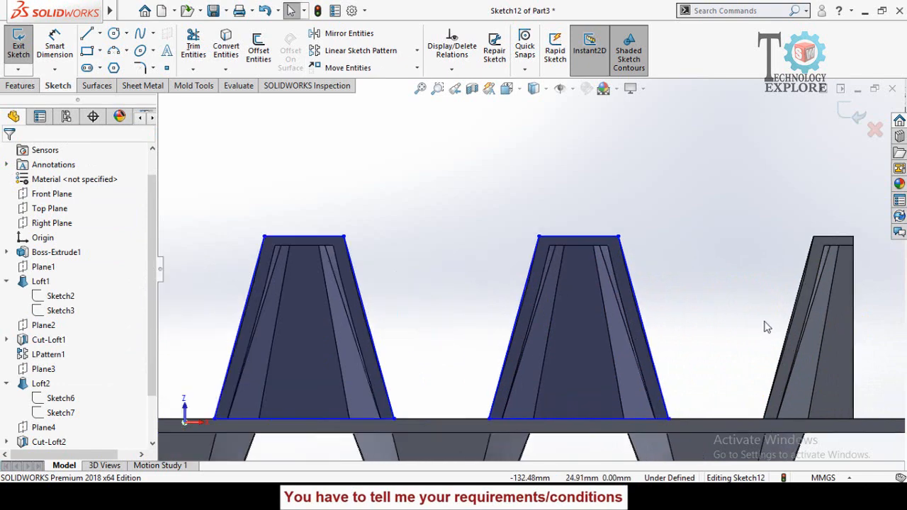
Step: Trace the cut half cone at the row's end with four lines along its base, vertical edge, top and sloped edge
{"action": "scroll", "coordinate": [780, 320], "scroll_direction": "up", "scroll_amount": 2}
{"action": "scroll", "coordinate": [707, 326], "scroll_direction": "down", "scroll_amount": 4}
{"action": "scroll", "coordinate": [706, 326], "scroll_direction": "down", "scroll_amount": 1}
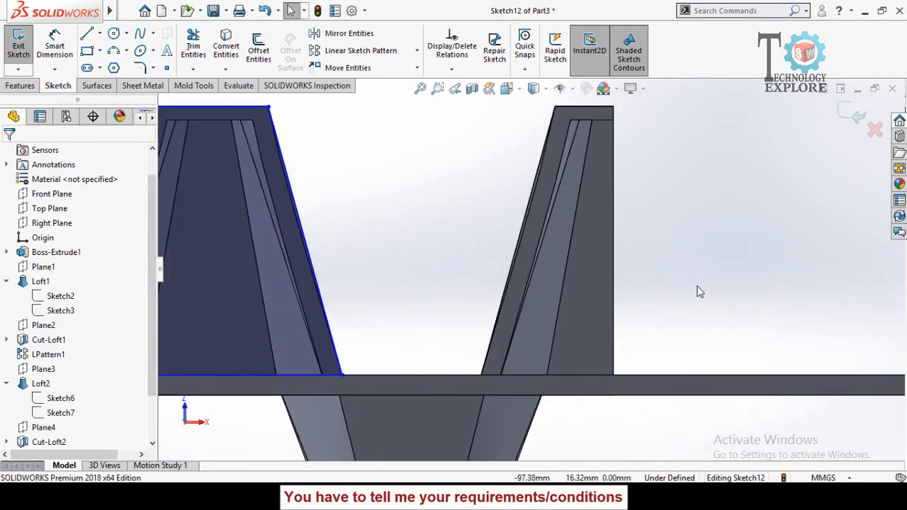
{"action": "scroll", "coordinate": [699, 292], "scroll_direction": "up", "scroll_amount": 2}
{"action": "key", "text": "l"}
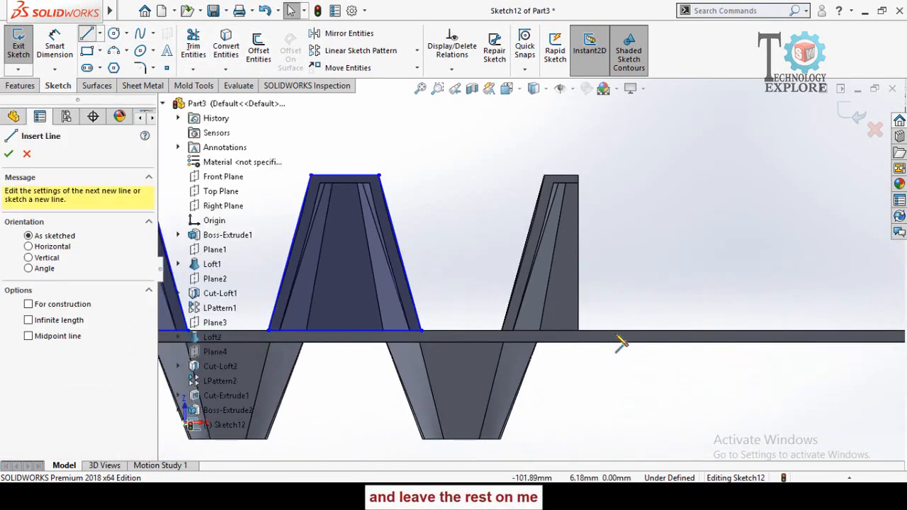
{"action": "scroll", "coordinate": [621, 342], "scroll_direction": "down", "scroll_amount": 3}
{"action": "left_click", "coordinate": [403, 309]}
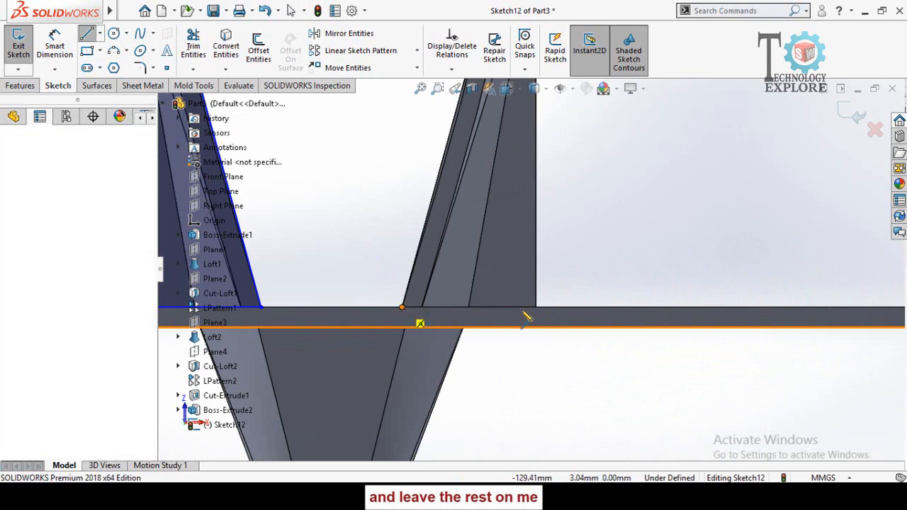
{"action": "left_click", "coordinate": [536, 308]}
{"action": "scroll", "coordinate": [537, 310], "scroll_direction": "up", "scroll_amount": 3}
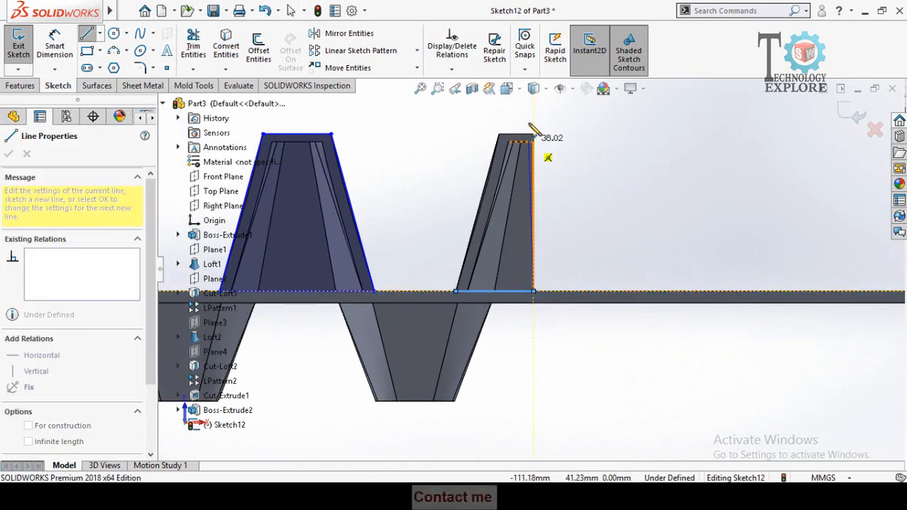
{"action": "left_click", "coordinate": [534, 134]}
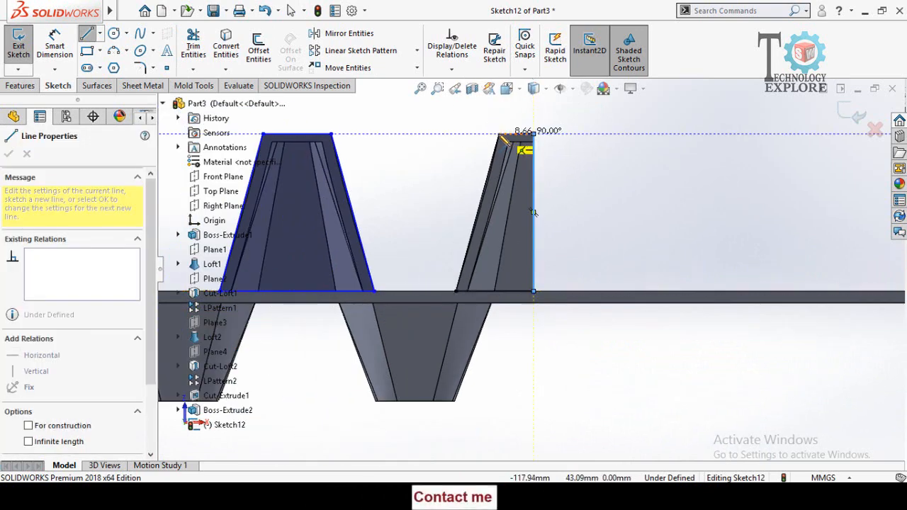
{"action": "left_click", "coordinate": [457, 293]}
{"action": "scroll", "coordinate": [543, 300], "scroll_direction": "up", "scroll_amount": 5}
{"action": "left_click", "coordinate": [9, 154]}
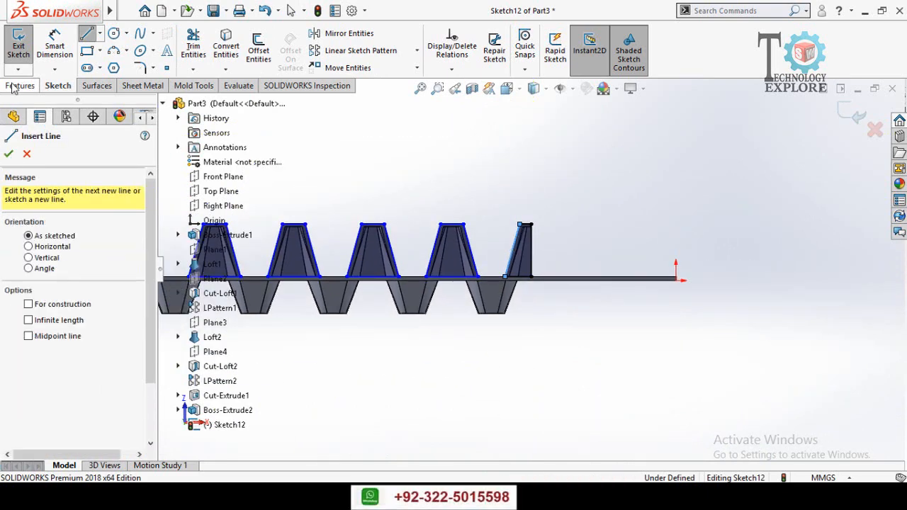
Step: Extrude the traced cone outlines as a blind boss 2 mm deep with merged result to close the row's open sides
{"action": "left_click", "coordinate": [19, 86]}
{"action": "scroll", "coordinate": [530, 262], "scroll_direction": "up", "scroll_amount": 4}
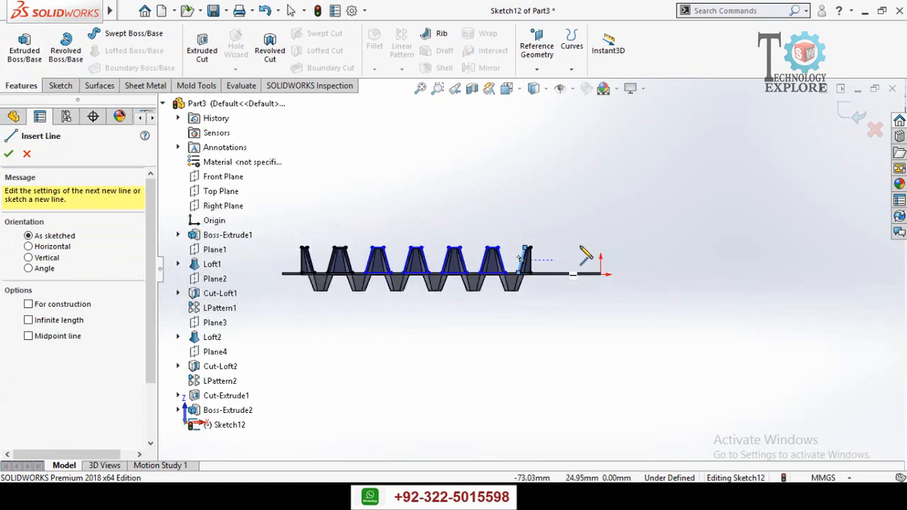
{"action": "mouse_move", "coordinate": [536, 195]}
{"action": "middle_mouse_down"}
{"action": "mouse_move", "coordinate": [505, 219]}
{"action": "mouse_move", "coordinate": [471, 301]}
{"action": "middle_mouse_up"}
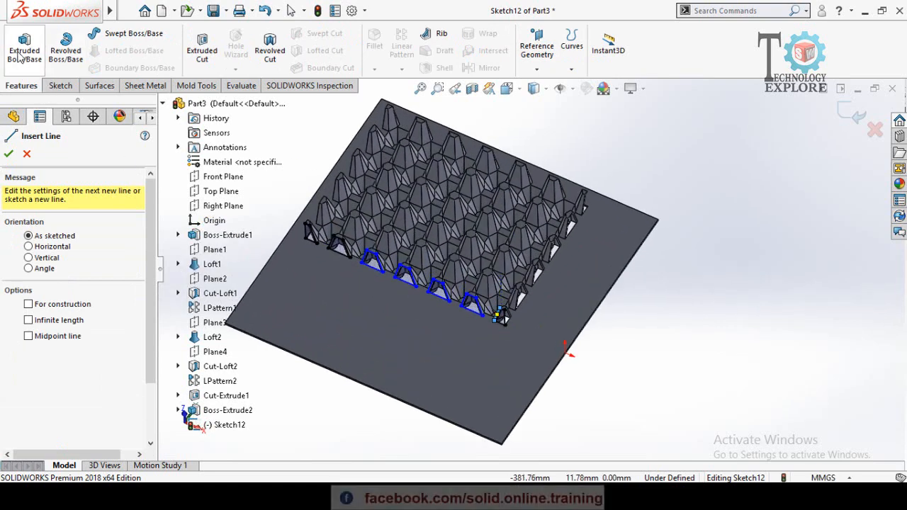
{"action": "left_click", "coordinate": [24, 48]}
{"action": "scroll", "coordinate": [277, 278], "scroll_direction": "down", "scroll_amount": 2}
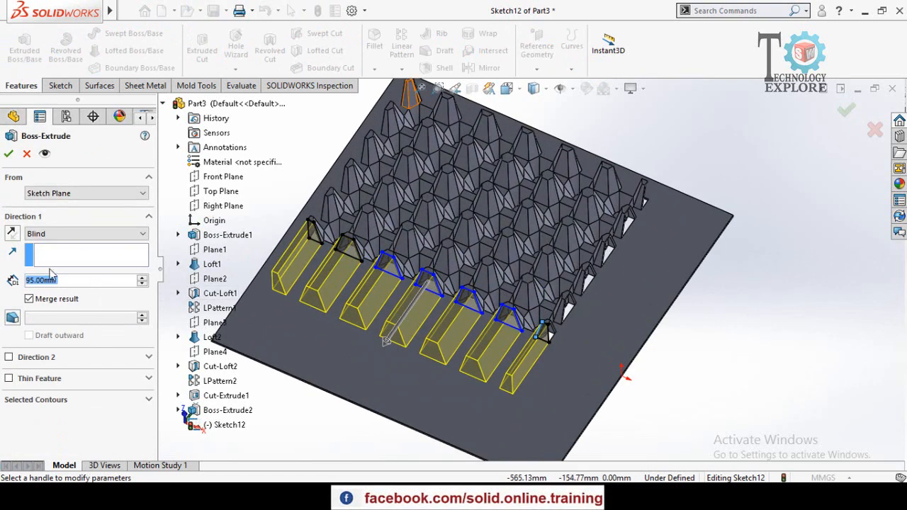
{"action": "type", "text": "2"}
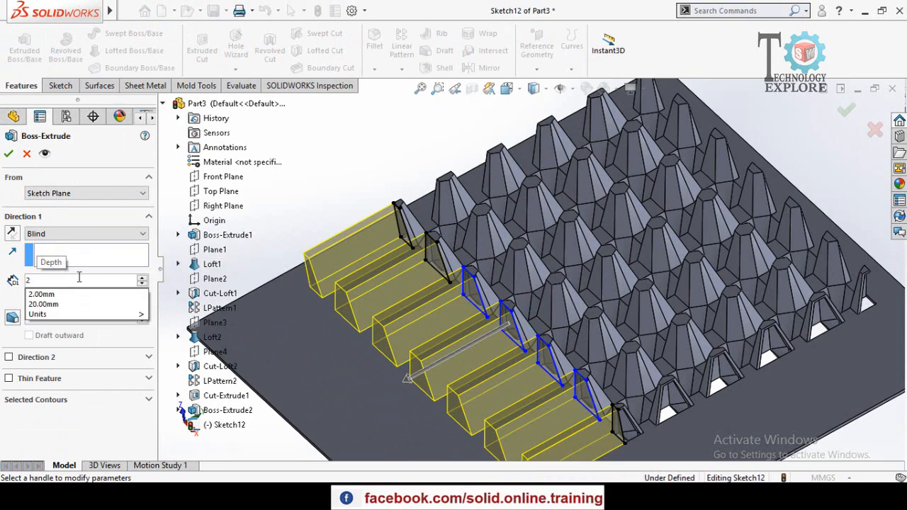
{"action": "key", "text": "Return"}
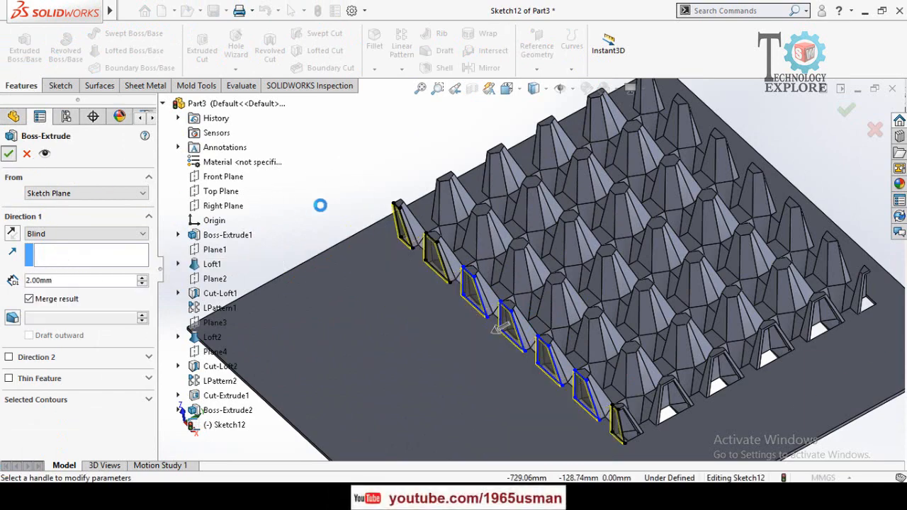
Step: Start a sketch on the corner cone's cut face, on the open row opposite the newly closed one
{"action": "scroll", "coordinate": [664, 419], "scroll_direction": "up", "scroll_amount": 3}
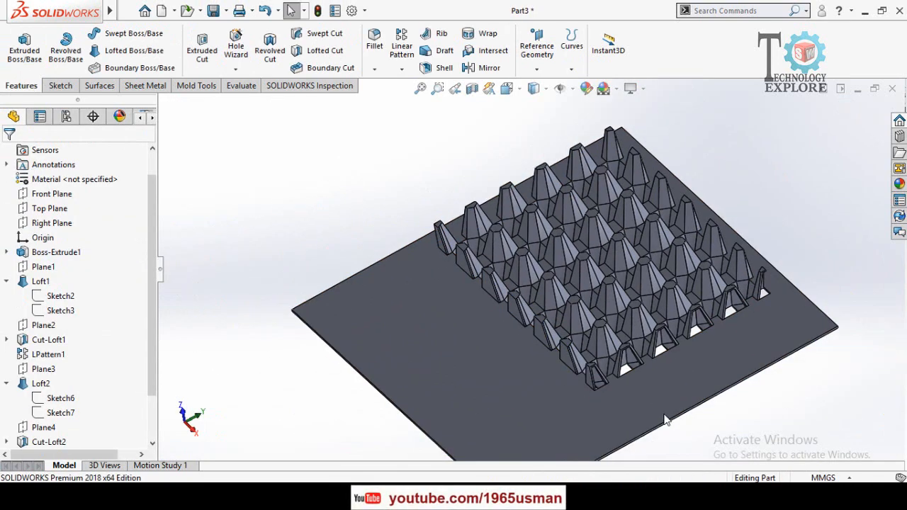
{"action": "middle_click_drag", "start_coordinate": [654, 340], "coordinate": [676, 348]}
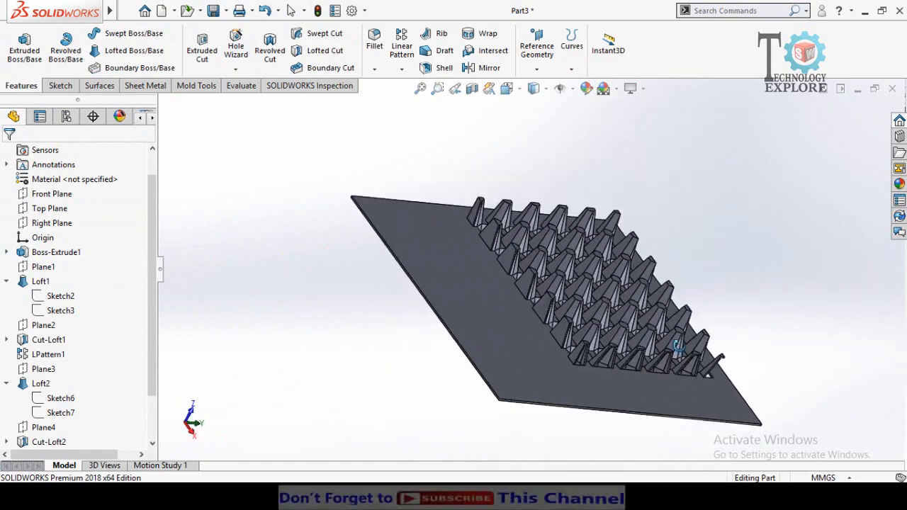
{"action": "scroll", "coordinate": [525, 310], "scroll_direction": "down", "scroll_amount": 4}
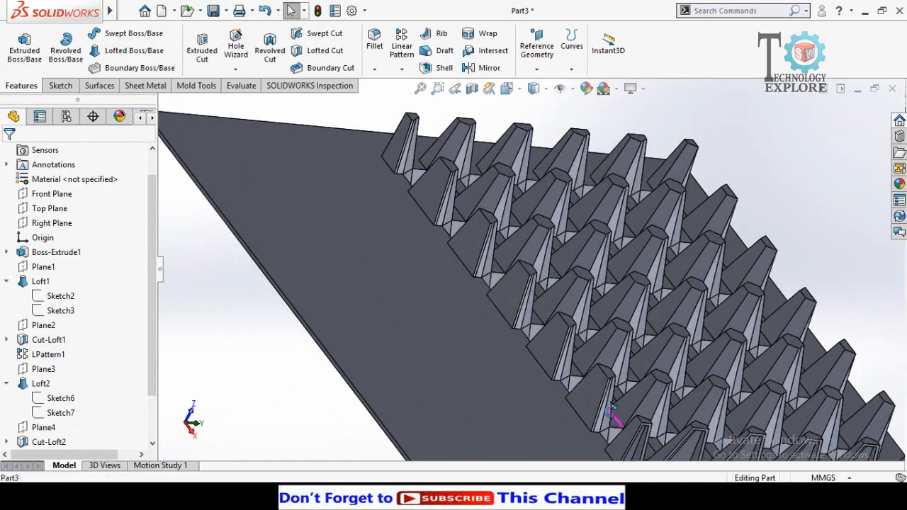
{"action": "middle_click_drag", "start_coordinate": [613, 411], "coordinate": [526, 340]}
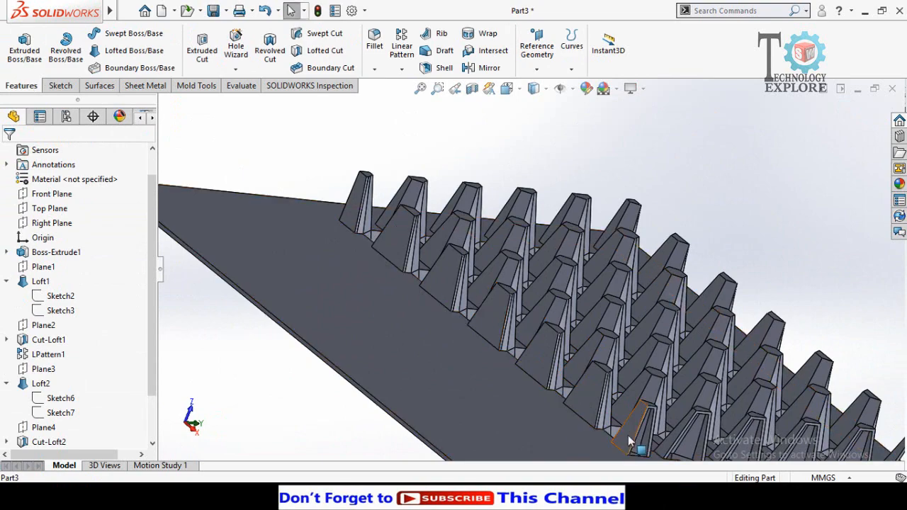
{"action": "scroll", "coordinate": [595, 426], "scroll_direction": "up", "scroll_amount": 5}
{"action": "scroll", "coordinate": [631, 365], "scroll_direction": "down", "scroll_amount": 5}
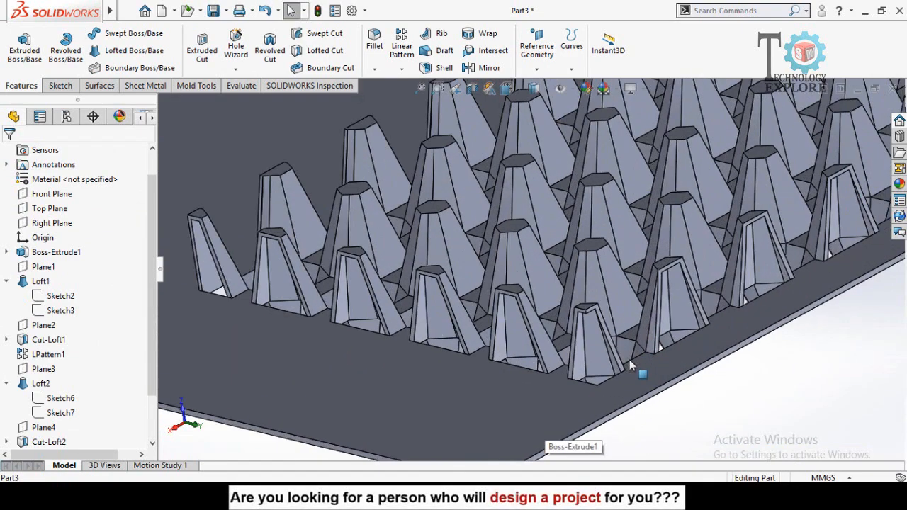
{"action": "scroll", "coordinate": [631, 365], "scroll_direction": "down", "scroll_amount": 2}
{"action": "left_click", "coordinate": [598, 362]}
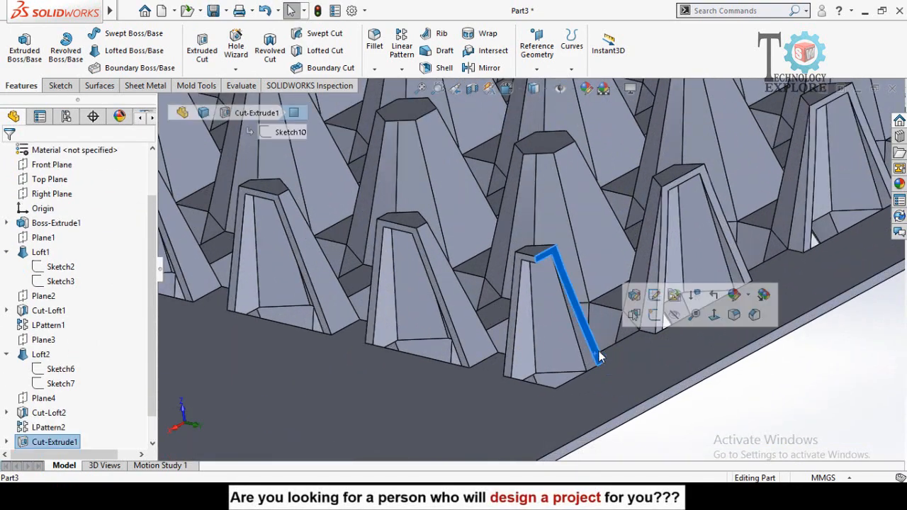
{"action": "left_click", "coordinate": [658, 321]}
Step: Convert the cone outlines of Sketch12 into the new sketch so they cover the open cones on the opposite side
{"action": "scroll", "coordinate": [661, 396], "scroll_direction": "up", "scroll_amount": 3}
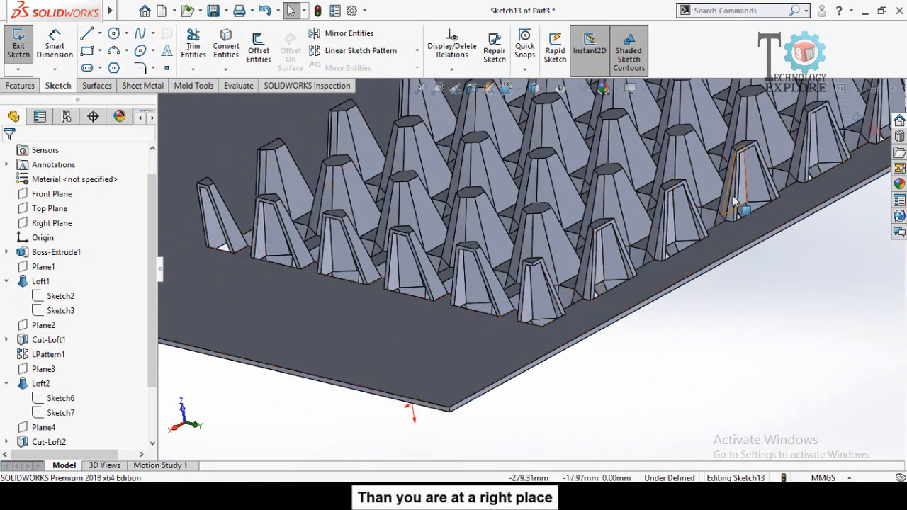
{"action": "middle_click_drag", "start_coordinate": [305, 166], "coordinate": [466, 254]}
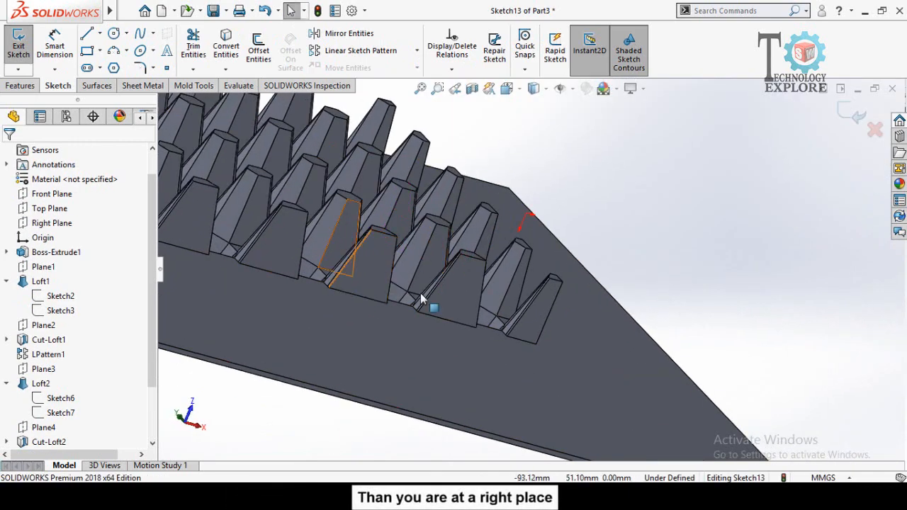
{"action": "middle_click_drag", "start_coordinate": [421, 298], "coordinate": [761, 223]}
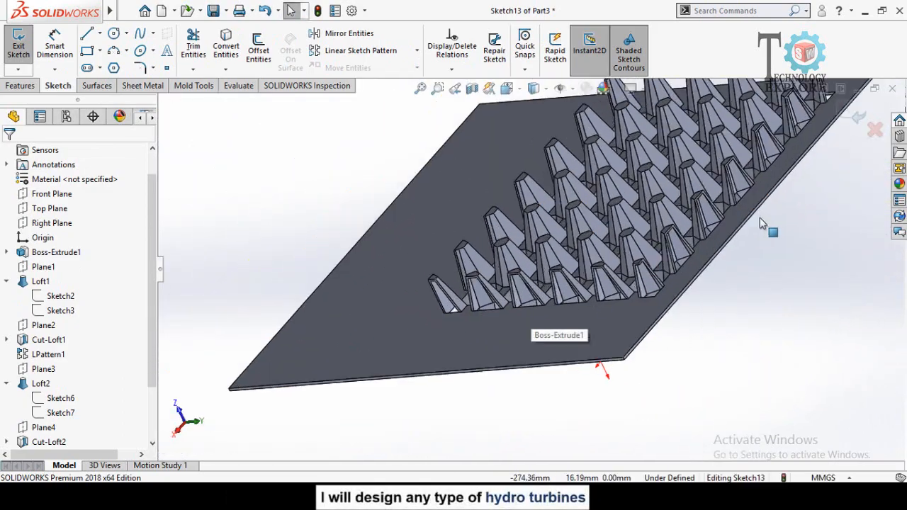
{"action": "scroll", "coordinate": [760, 218], "scroll_direction": "down", "scroll_amount": 4}
{"action": "scroll", "coordinate": [589, 304], "scroll_direction": "up", "scroll_amount": 2}
{"action": "scroll", "coordinate": [1, 411], "scroll_direction": "down", "scroll_amount": 2}
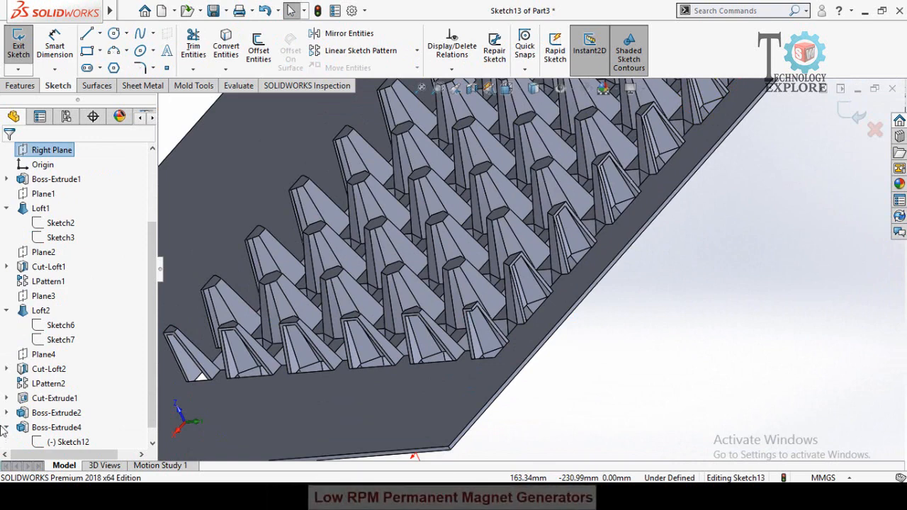
{"action": "scroll", "coordinate": [3, 419], "scroll_direction": "down", "scroll_amount": 1}
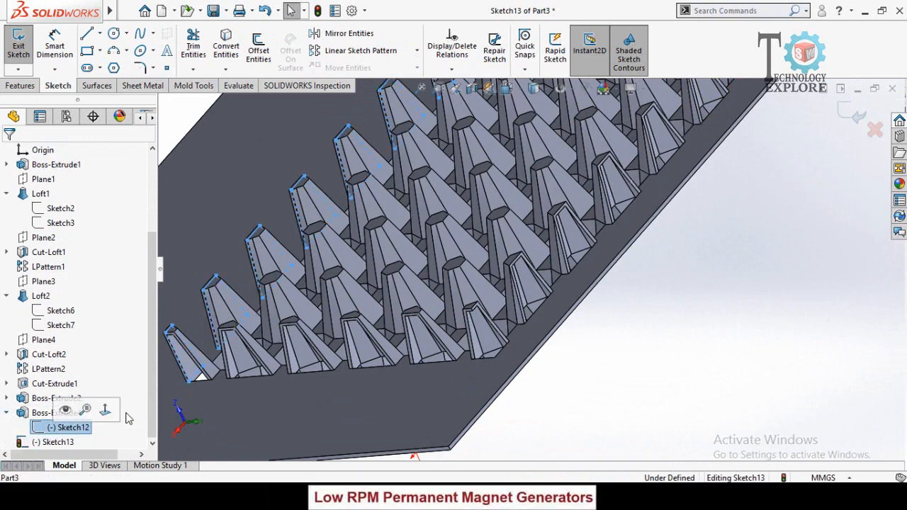
{"action": "scroll", "coordinate": [425, 278], "scroll_direction": "up", "scroll_amount": 4}
{"action": "scroll", "coordinate": [420, 255], "scroll_direction": "down", "scroll_amount": 4}
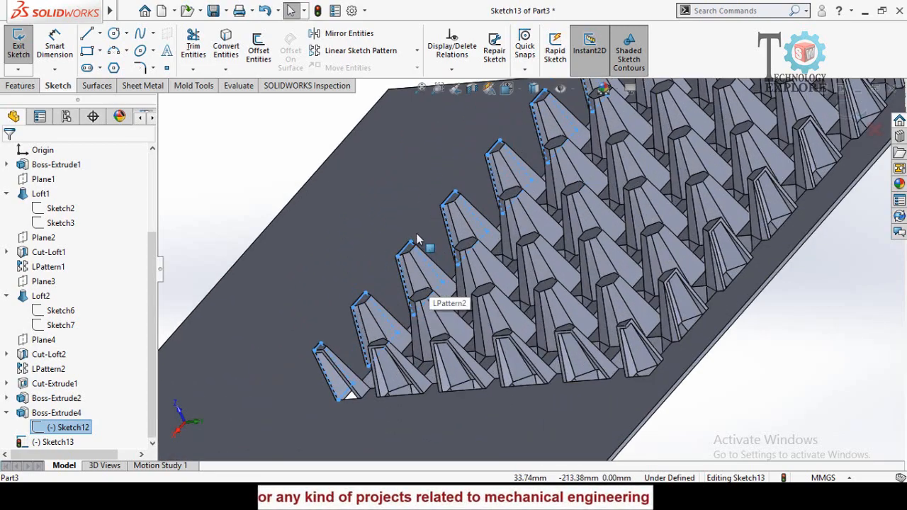
{"action": "scroll", "coordinate": [418, 240], "scroll_direction": "up", "scroll_amount": 4}
{"action": "scroll", "coordinate": [414, 212], "scroll_direction": "down", "scroll_amount": 4}
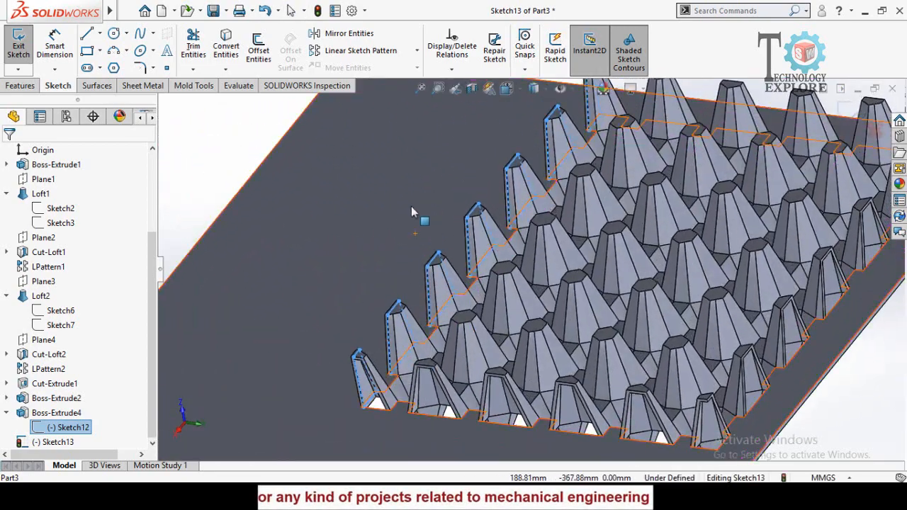
{"action": "scroll", "coordinate": [602, 257], "scroll_direction": "up", "scroll_amount": 4}
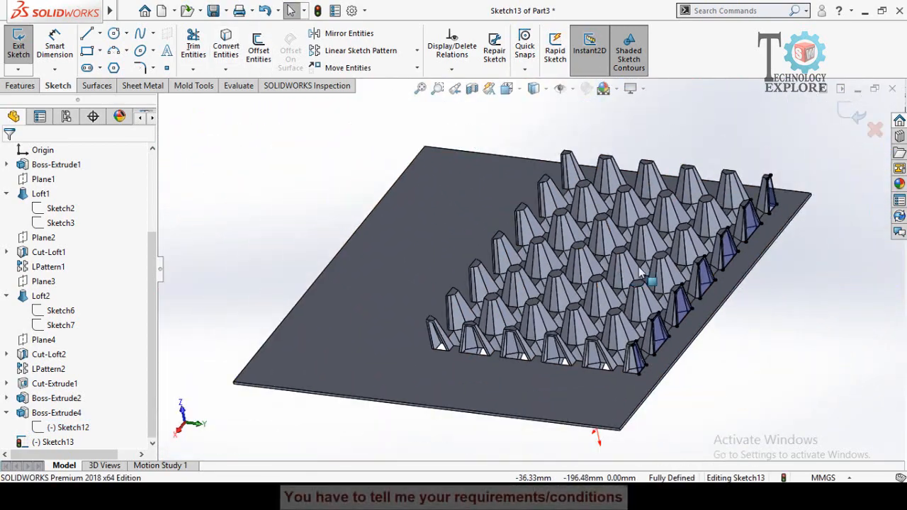
Step: Extrude the converted outlines as a thin boss to close the open cone sides along that row
{"action": "scroll", "coordinate": [641, 230], "scroll_direction": "down", "scroll_amount": 4}
{"action": "left_click", "coordinate": [20, 85]}
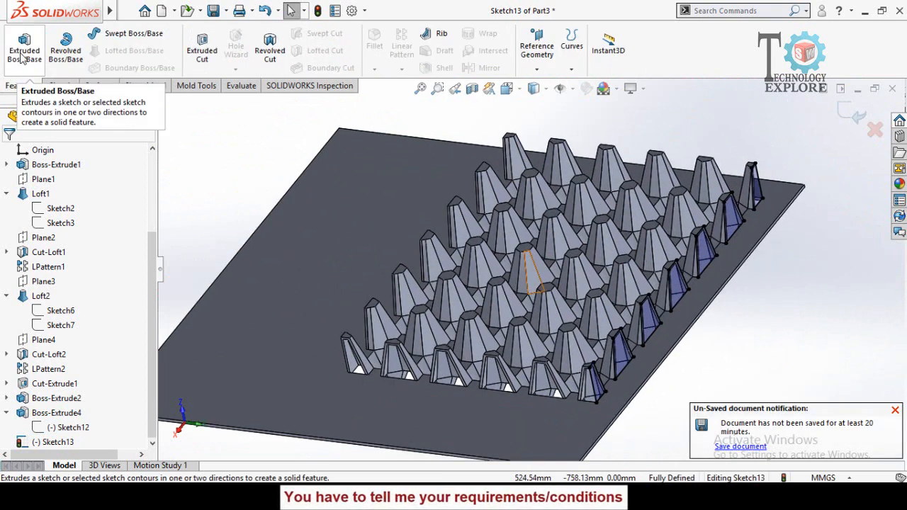
{"action": "left_click", "coordinate": [21, 50]}
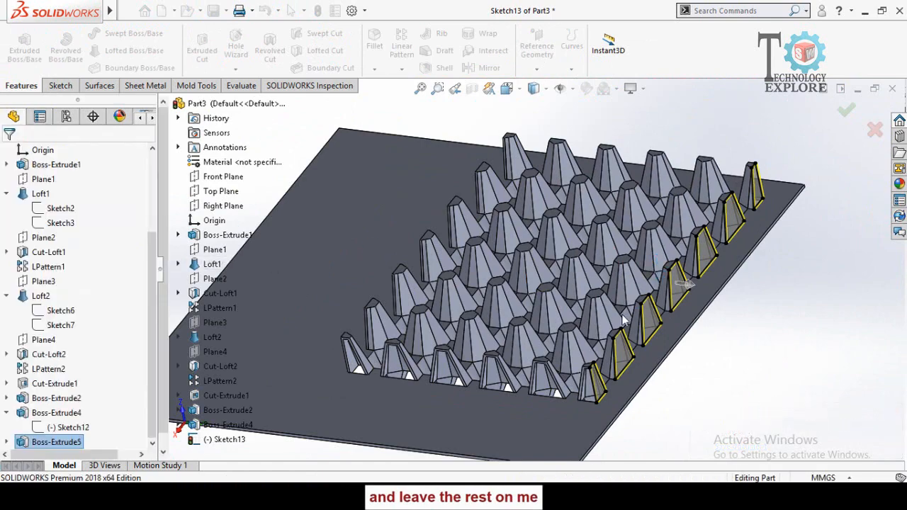
Step: Start a sketch on the cut face of the second cone in the adjacent row that is still open
{"action": "scroll", "coordinate": [623, 316], "scroll_direction": "up", "scroll_amount": 3}
{"action": "scroll", "coordinate": [462, 340], "scroll_direction": "down", "scroll_amount": 7}
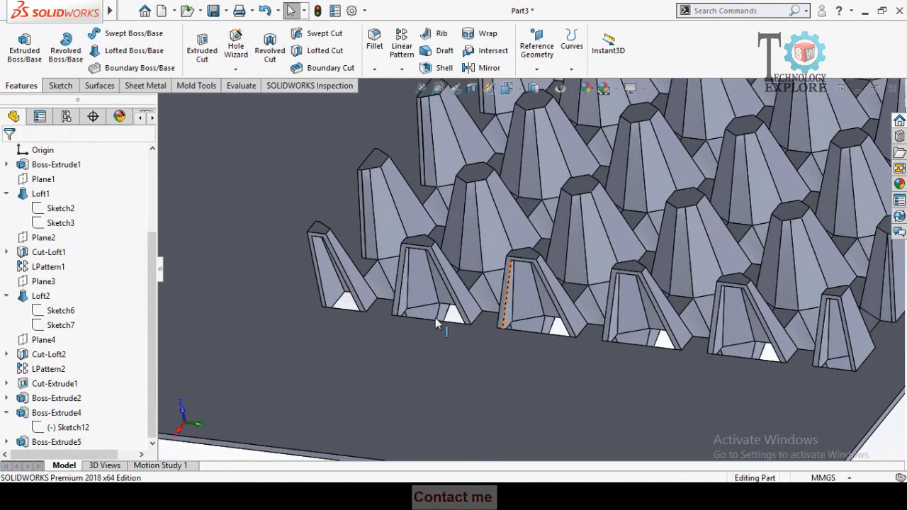
{"action": "middle_click_drag", "start_coordinate": [441, 326], "coordinate": [466, 245]}
{"action": "scroll", "coordinate": [560, 289], "scroll_direction": "up", "scroll_amount": 3}
{"action": "middle_click_drag", "start_coordinate": [560, 291], "coordinate": [567, 299]}
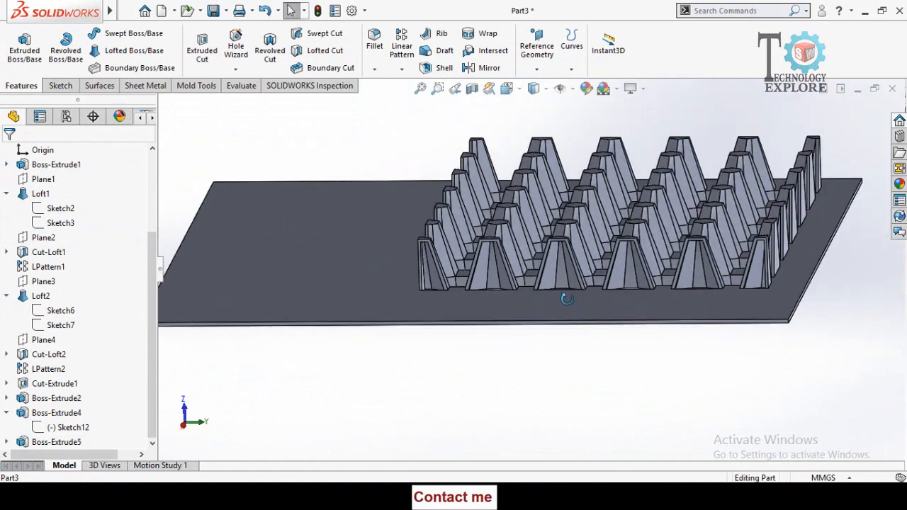
{"action": "scroll", "coordinate": [394, 299], "scroll_direction": "down", "scroll_amount": 5}
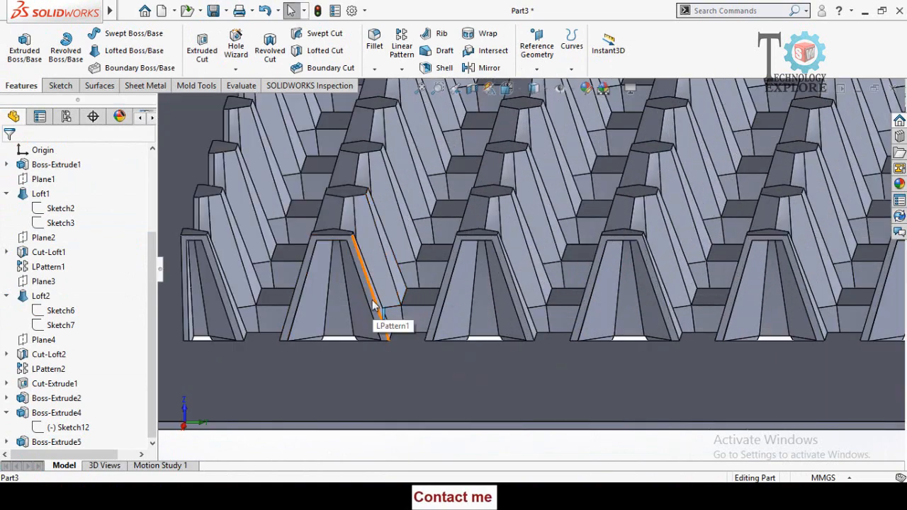
{"action": "left_click", "coordinate": [374, 306]}
{"action": "left_click", "coordinate": [430, 268]}
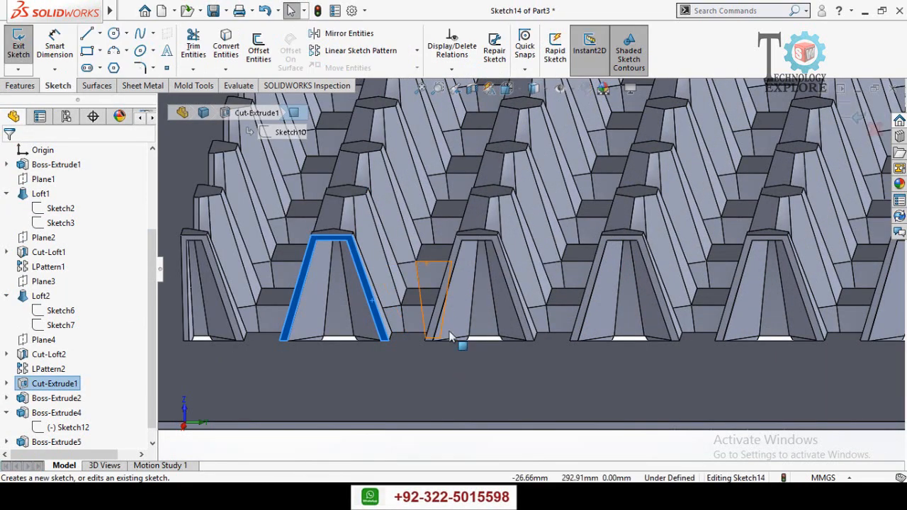
Step: Examine the remaining open cones from several angles and view the sketch plane straight on
{"action": "scroll", "coordinate": [459, 349], "scroll_direction": "up", "scroll_amount": 5}
{"action": "middle_click_drag", "start_coordinate": [459, 348], "coordinate": [351, 416]}
{"action": "scroll", "coordinate": [489, 312], "scroll_direction": "down", "scroll_amount": 8}
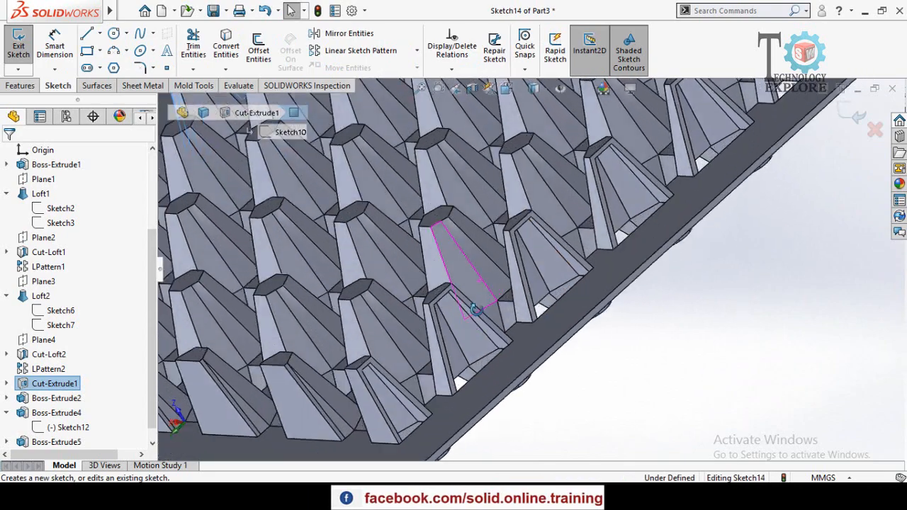
{"action": "middle_click_drag", "start_coordinate": [482, 339], "coordinate": [511, 328]}
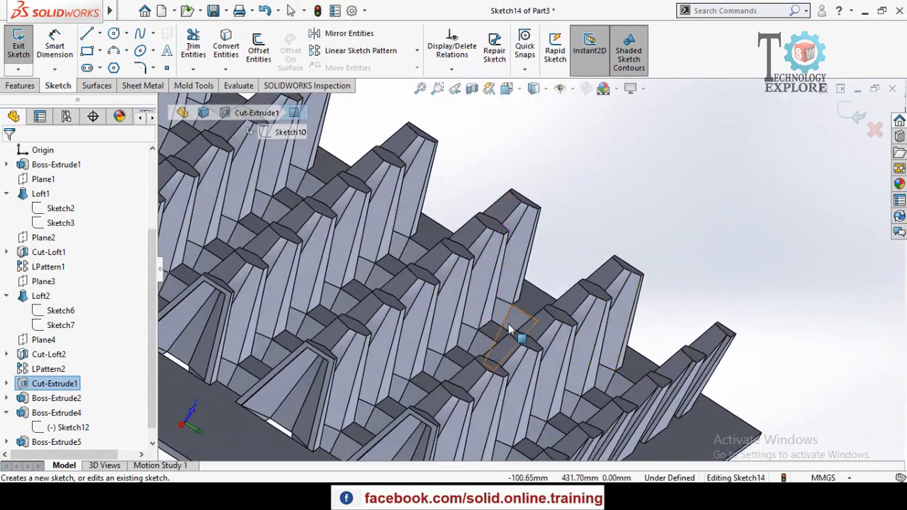
{"action": "scroll", "coordinate": [509, 327], "scroll_direction": "up", "scroll_amount": 6}
{"action": "scroll", "coordinate": [447, 330], "scroll_direction": "down", "scroll_amount": 6}
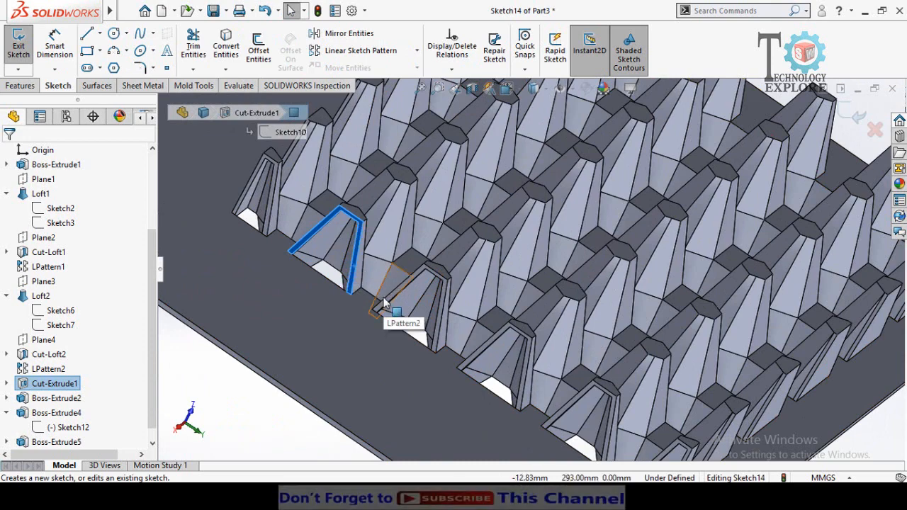
{"action": "key", "text": "ctrl+8"}
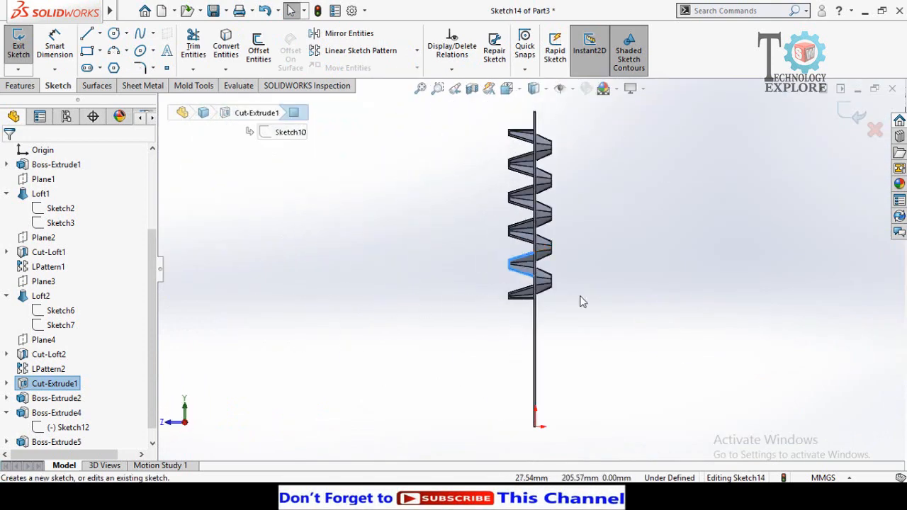
Step: Outline the lowest half cone of the open row with a closed four-line profile traced along its outer edges and the plate
{"action": "scroll", "coordinate": [580, 302], "scroll_direction": "down", "scroll_amount": 4}
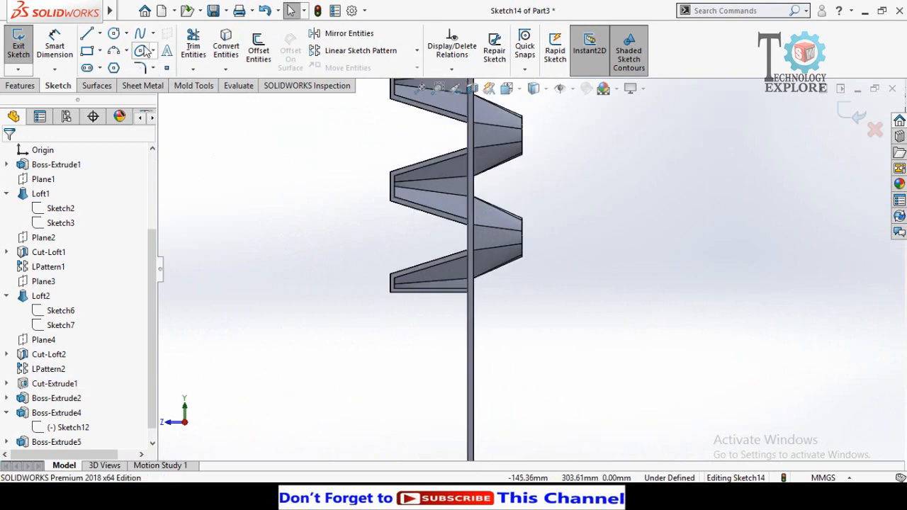
{"action": "left_click", "coordinate": [87, 35]}
{"action": "scroll", "coordinate": [468, 296], "scroll_direction": "down", "scroll_amount": 3}
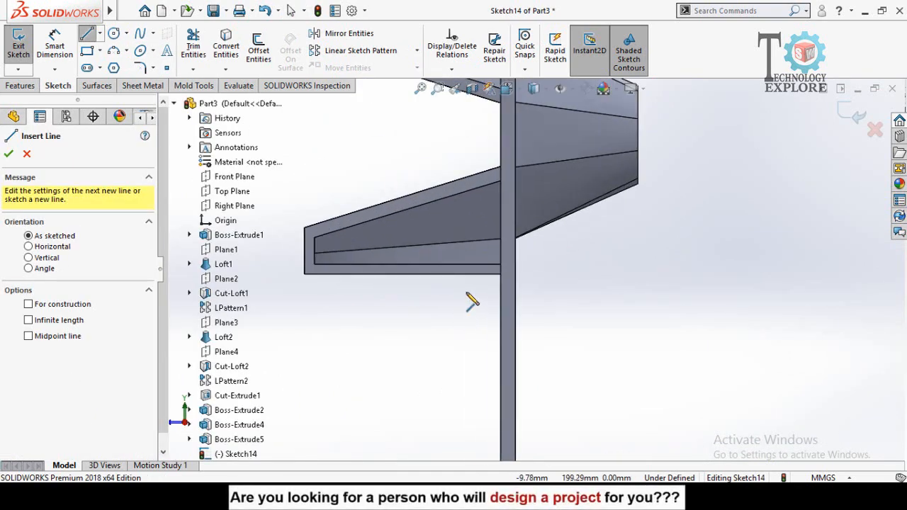
{"action": "left_click", "coordinate": [502, 275]}
{"action": "left_click", "coordinate": [305, 274]}
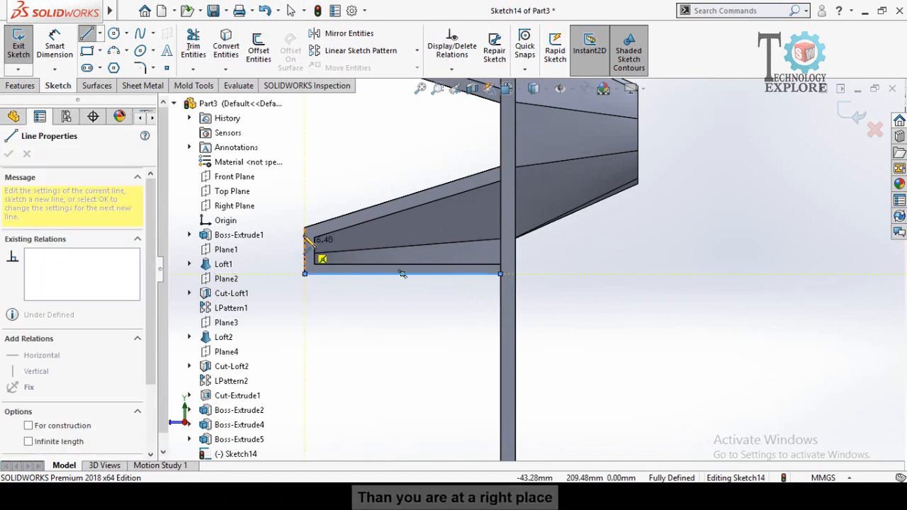
{"action": "left_click", "coordinate": [305, 227]}
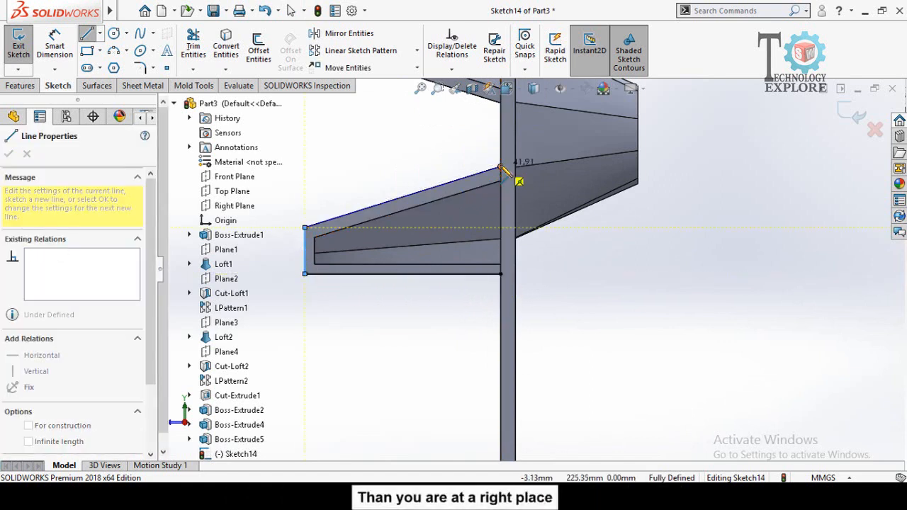
{"action": "left_click", "coordinate": [500, 274]}
Step: Trace a closed four-line outline around the full cone directly above the lowest half cone
{"action": "scroll", "coordinate": [501, 244], "scroll_direction": "up", "scroll_amount": 5}
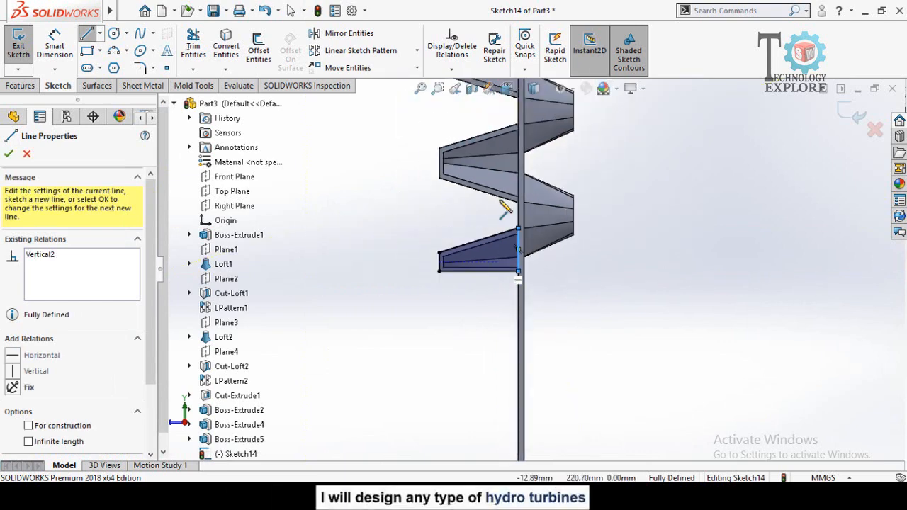
{"action": "scroll", "coordinate": [505, 208], "scroll_direction": "down", "scroll_amount": 5}
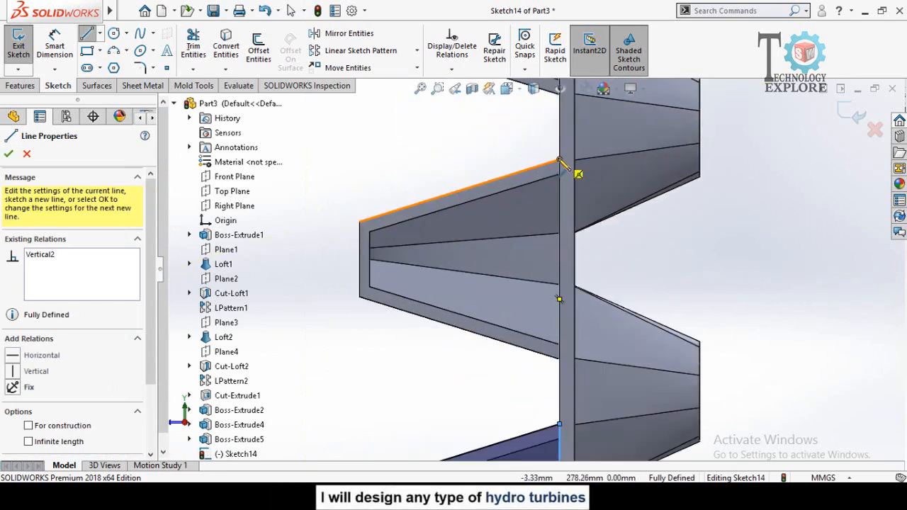
{"action": "left_click", "coordinate": [560, 160]}
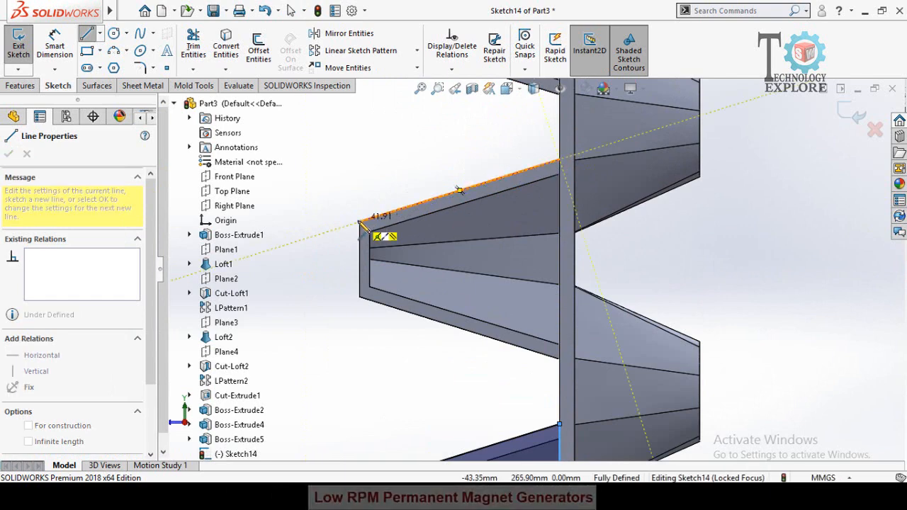
{"action": "left_click", "coordinate": [360, 296]}
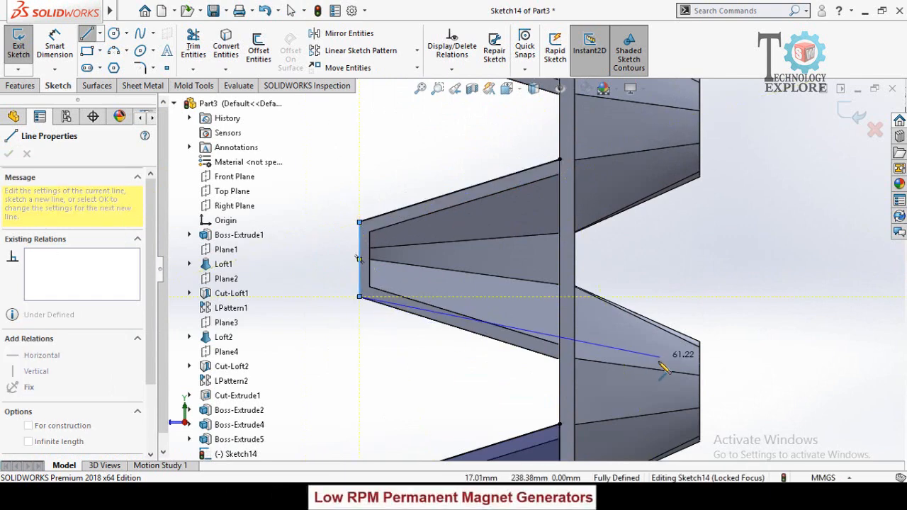
{"action": "left_click", "coordinate": [560, 359]}
{"action": "left_click", "coordinate": [560, 160]}
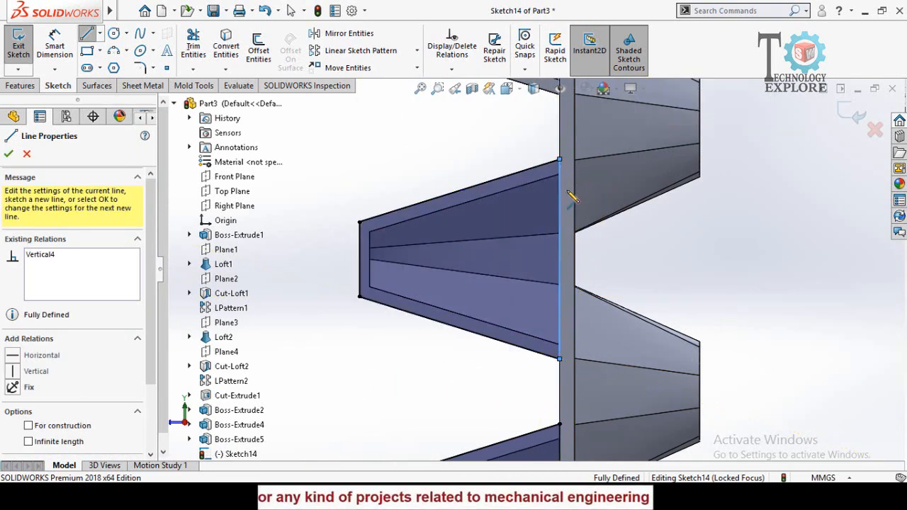
{"action": "key", "text": "Escape"}
Step: Copy the full cone's outline onto the third cone from the bottom, using its lower outer corner as base point
{"action": "scroll", "coordinate": [569, 207], "scroll_direction": "up", "scroll_amount": 3}
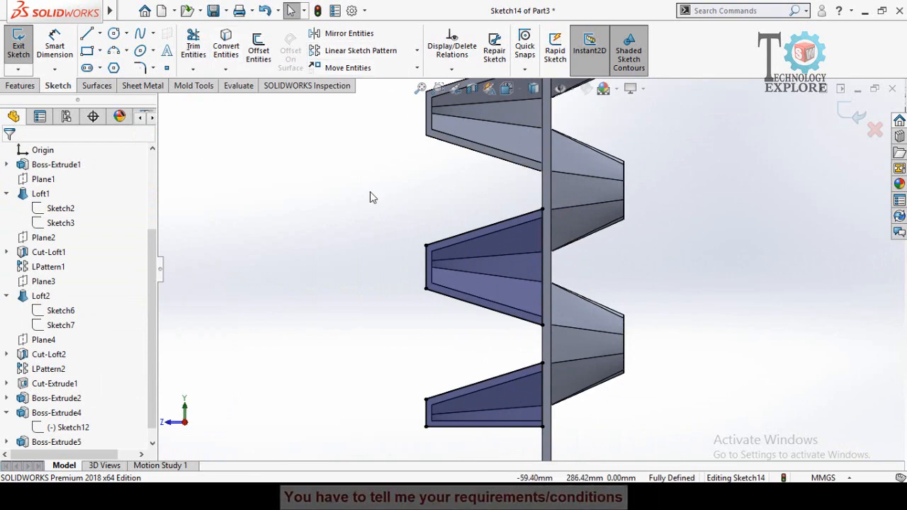
{"action": "left_click_drag", "start_coordinate": [366, 181], "coordinate": [604, 339]}
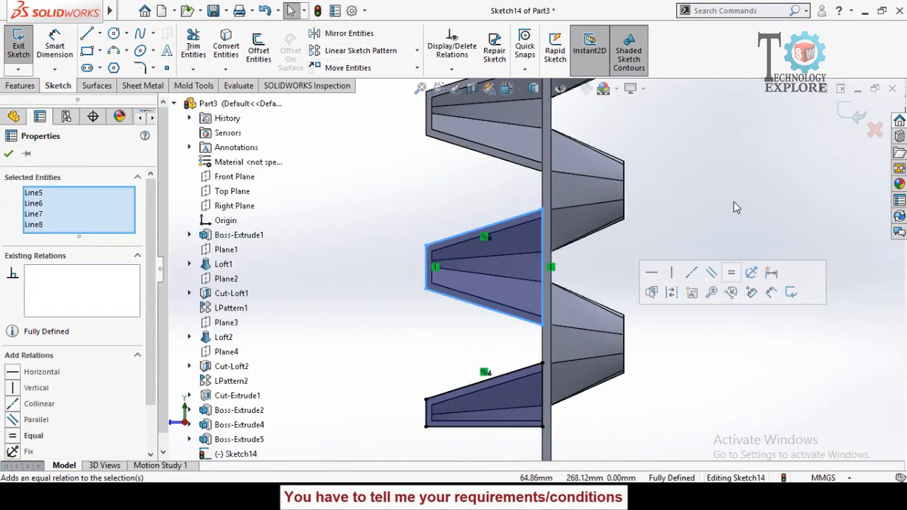
{"action": "left_click", "coordinate": [418, 68]}
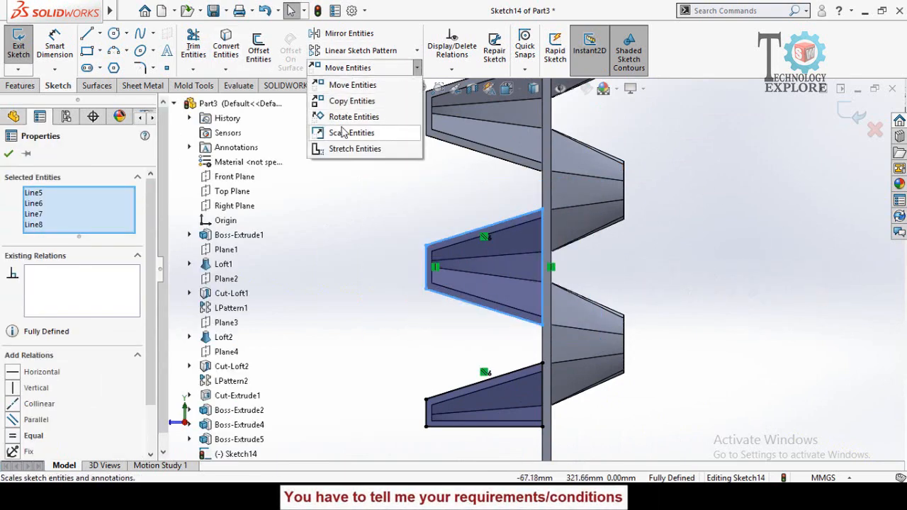
{"action": "left_click", "coordinate": [352, 101]}
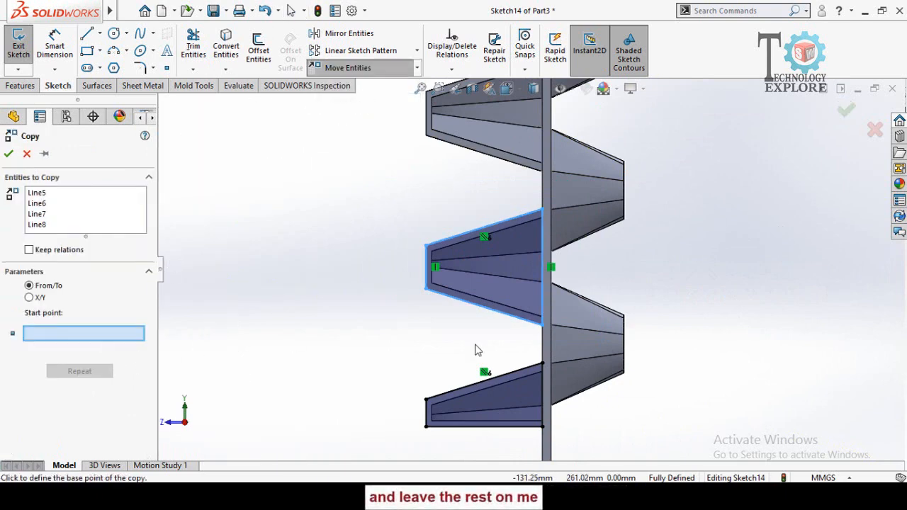
{"action": "left_click", "coordinate": [426, 290]}
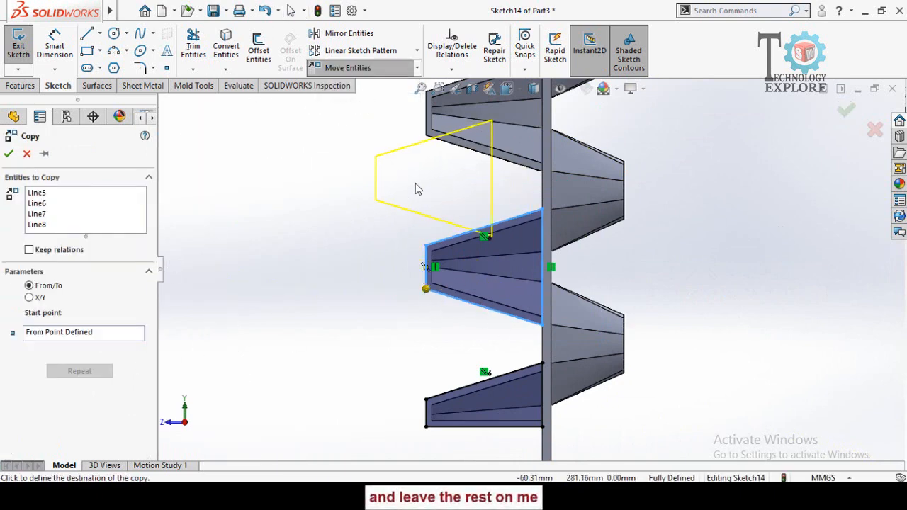
{"action": "left_click", "coordinate": [427, 135]}
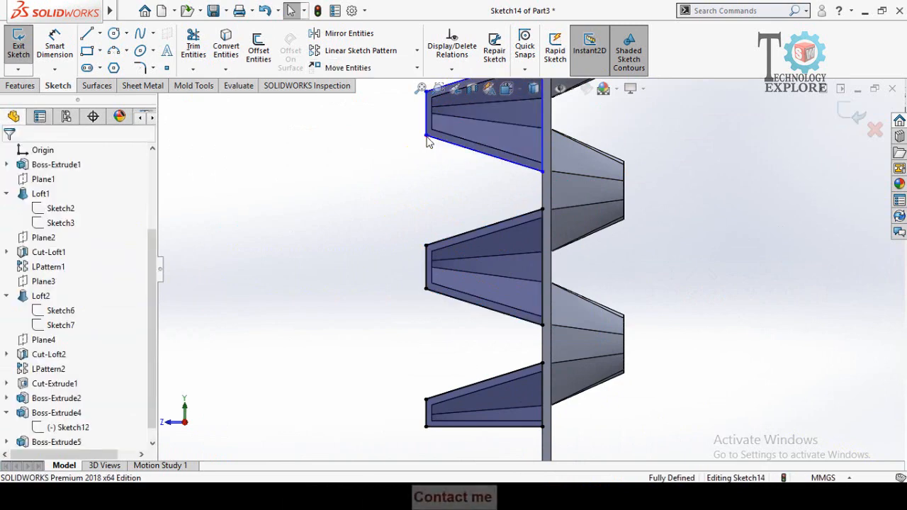
Step: Copy the same traced outline onto the fourth cone from the bottom, matching their lower outer corners
{"action": "scroll", "coordinate": [438, 167], "scroll_direction": "up", "scroll_amount": 5}
{"action": "scroll", "coordinate": [572, 280], "scroll_direction": "down", "scroll_amount": 3}
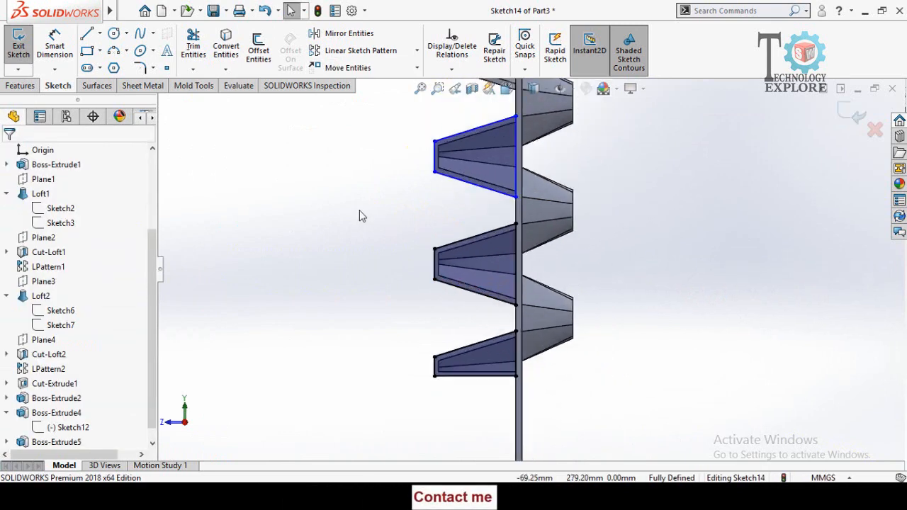
{"action": "left_click_drag", "start_coordinate": [359, 215], "coordinate": [585, 314]}
{"action": "left_click", "coordinate": [417, 67]}
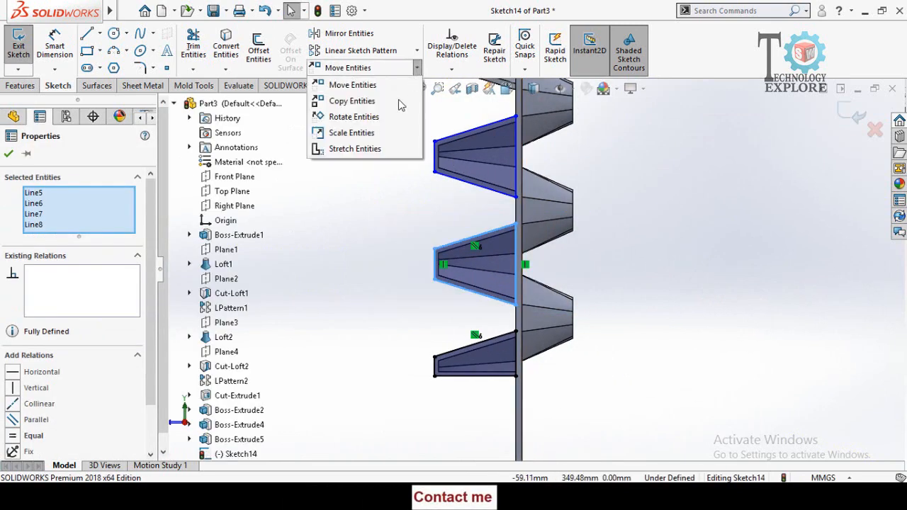
{"action": "left_click", "coordinate": [350, 101]}
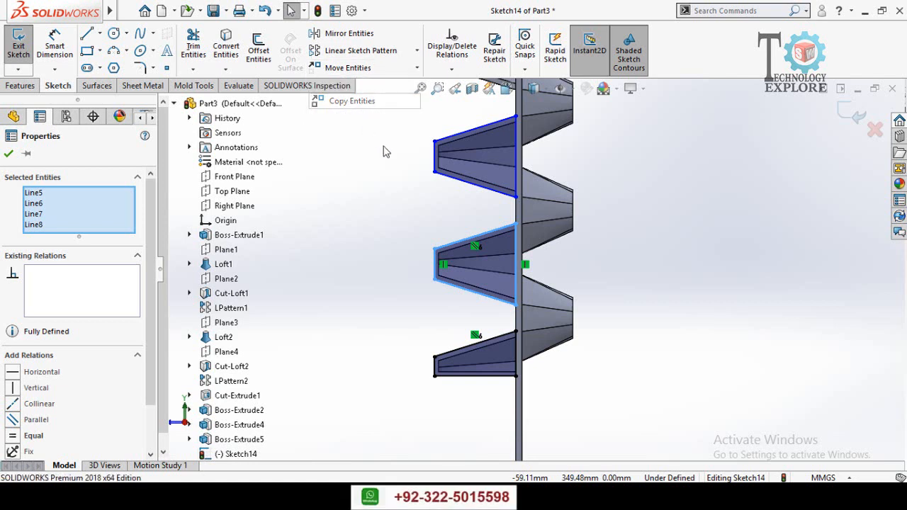
{"action": "scroll", "coordinate": [440, 252], "scroll_direction": "up", "scroll_amount": 2}
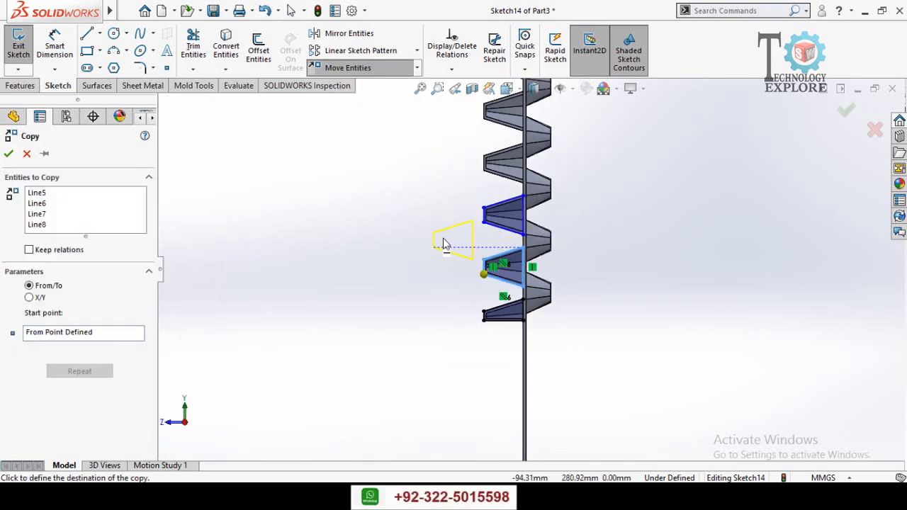
{"action": "scroll", "coordinate": [496, 192], "scroll_direction": "down", "scroll_amount": 5}
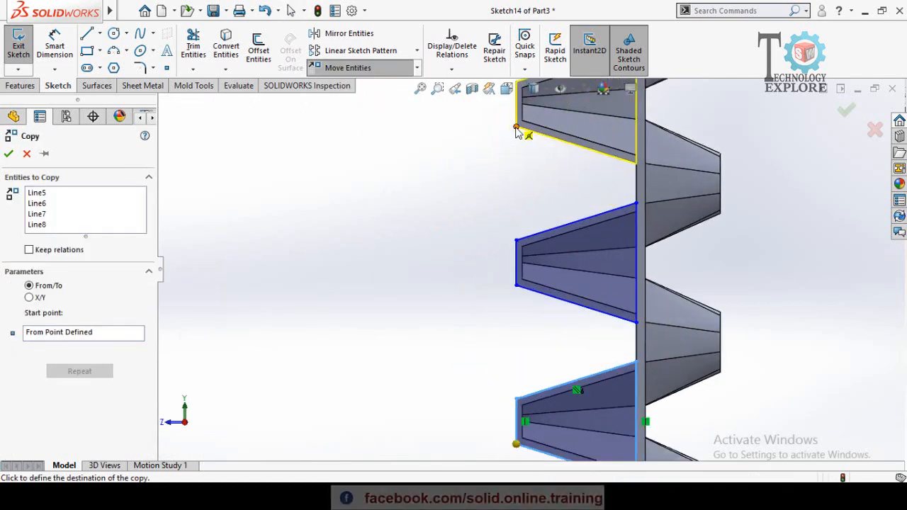
{"action": "left_click", "coordinate": [516, 130]}
Step: Copy the traced outline once more onto the fifth cone, just below the topmost half cone
{"action": "scroll", "coordinate": [462, 200], "scroll_direction": "up", "scroll_amount": 3}
{"action": "scroll", "coordinate": [500, 306], "scroll_direction": "down", "scroll_amount": 1}
{"action": "mouse_move", "coordinate": [500, 298]}
{"action": "left_mouse_down"}
{"action": "mouse_move", "coordinate": [522, 318]}
{"action": "mouse_move", "coordinate": [639, 345]}
{"action": "mouse_move", "coordinate": [638, 355]}
{"action": "left_mouse_up"}
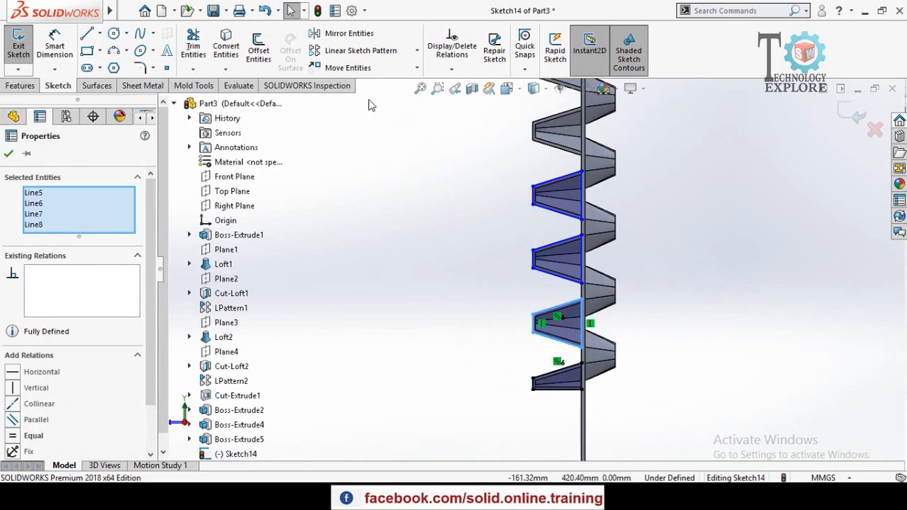
{"action": "left_click", "coordinate": [418, 68]}
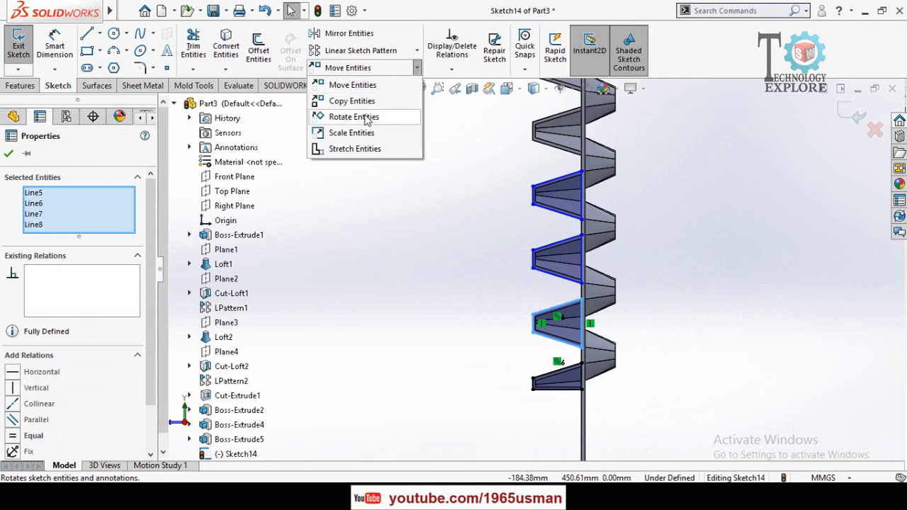
{"action": "left_click", "coordinate": [353, 100]}
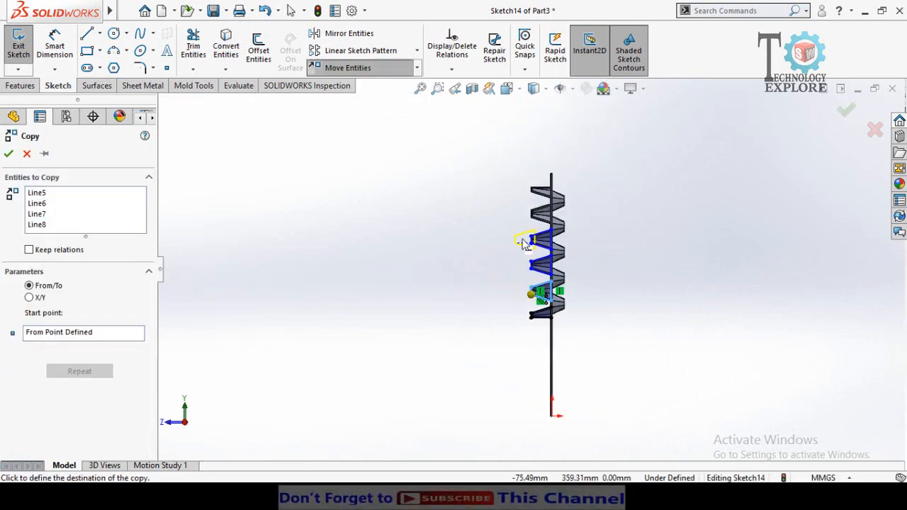
{"action": "scroll", "coordinate": [523, 239], "scroll_direction": "down", "scroll_amount": 5}
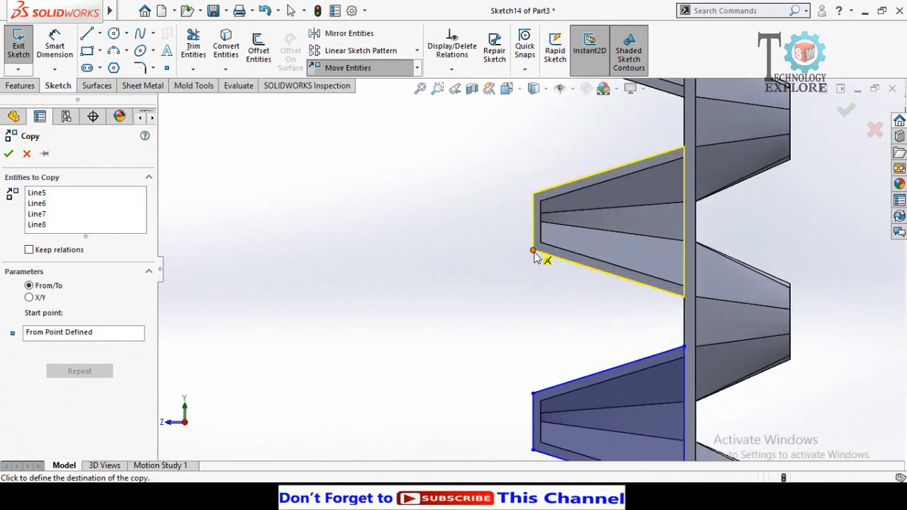
{"action": "left_click", "coordinate": [537, 258]}
Step: Outline the topmost half cone with a closed line profile along its outer edges and the plate
{"action": "scroll", "coordinate": [537, 258], "scroll_direction": "up", "scroll_amount": 3}
{"action": "scroll", "coordinate": [625, 118], "scroll_direction": "down", "scroll_amount": 5}
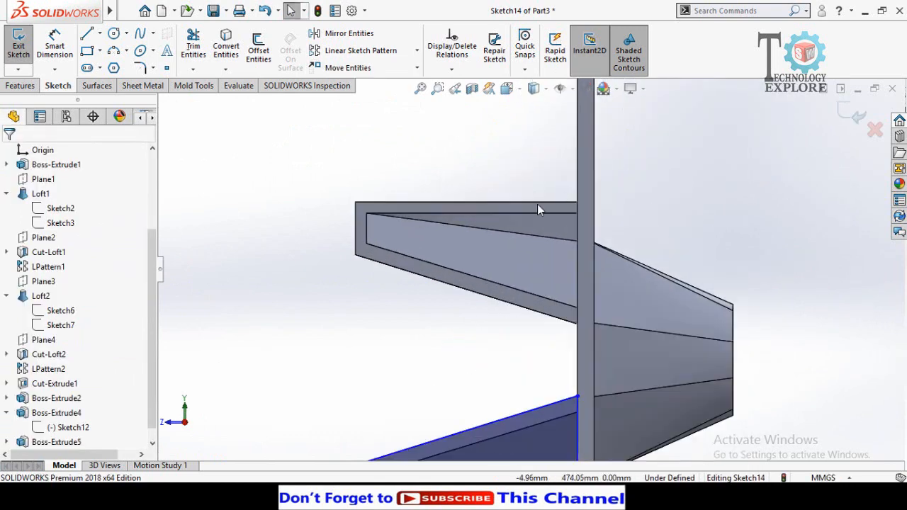
{"action": "scroll", "coordinate": [538, 206], "scroll_direction": "up", "scroll_amount": 2}
{"action": "left_click", "coordinate": [88, 34]}
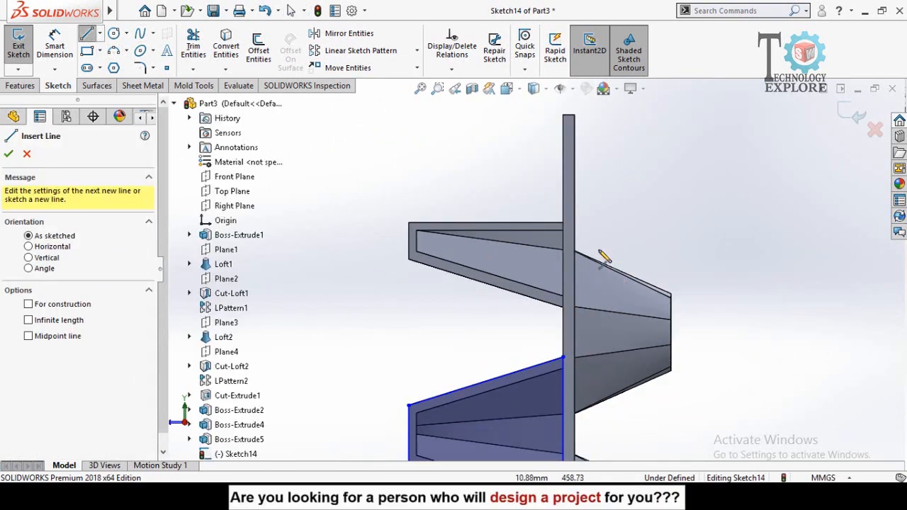
{"action": "left_click", "coordinate": [554, 224]}
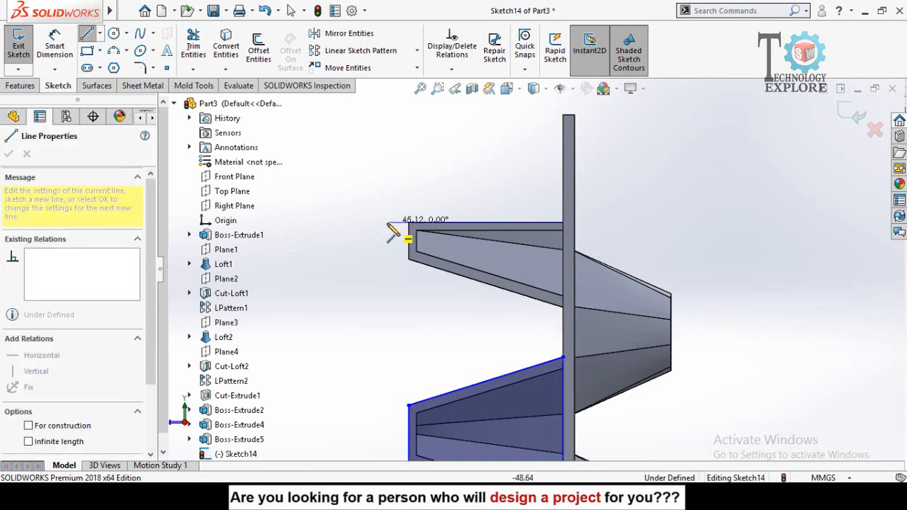
{"action": "left_click", "coordinate": [408, 258]}
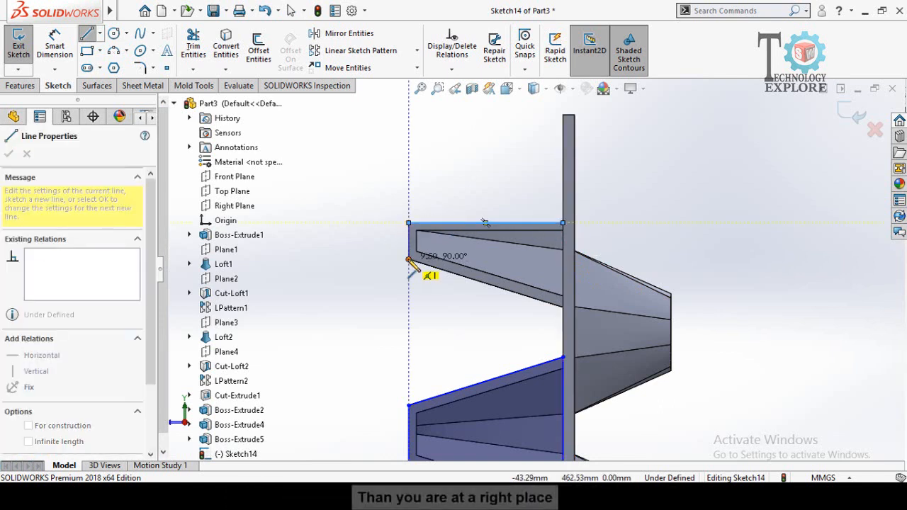
{"action": "left_click", "coordinate": [564, 223]}
{"action": "key", "text": "Escape"}
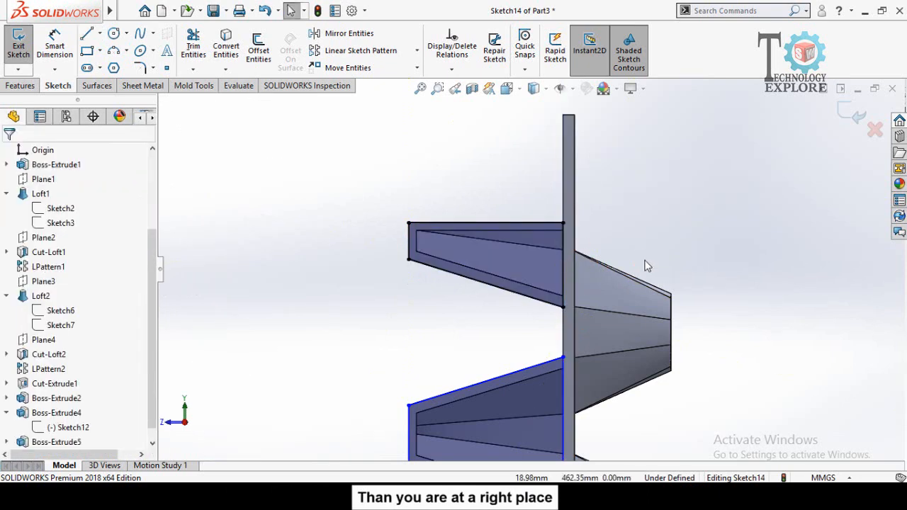
Step: Extrude the cone outlines 2 mm blind as a boss merged with the plate to close that row's open sides
{"action": "scroll", "coordinate": [646, 265], "scroll_direction": "up", "scroll_amount": 3}
{"action": "left_click", "coordinate": [21, 86]}
{"action": "left_click", "coordinate": [24, 50]}
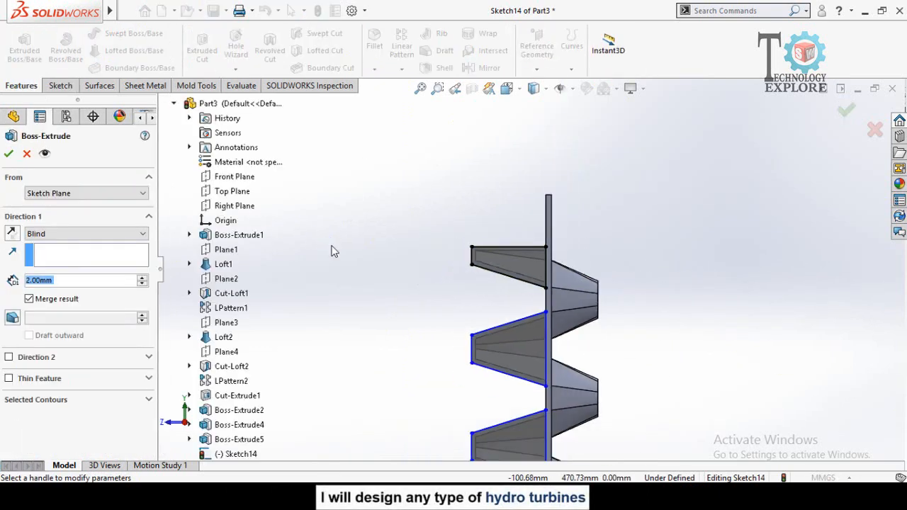
{"action": "middle_click_drag", "start_coordinate": [533, 254], "coordinate": [528, 238]}
{"action": "scroll", "coordinate": [527, 273], "scroll_direction": "up", "scroll_amount": 5}
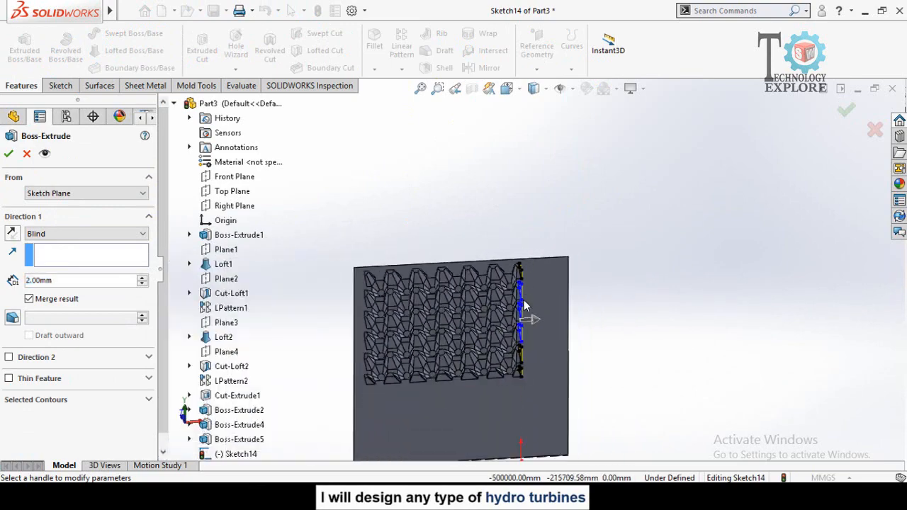
{"action": "scroll", "coordinate": [523, 331], "scroll_direction": "down", "scroll_amount": 3}
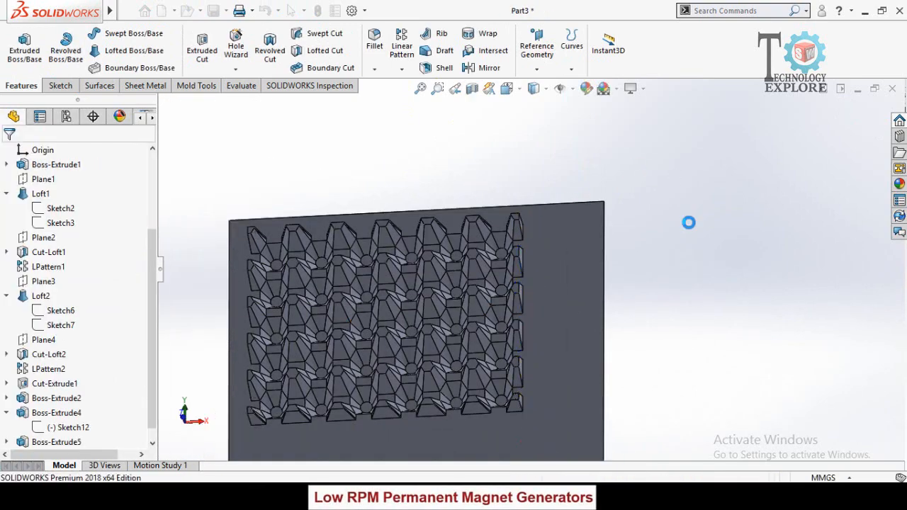
Step: Start a sketch on the cut face of an open cone along the opposite edge of the pattern
{"action": "middle_click_drag", "start_coordinate": [691, 276], "coordinate": [377, 320]}
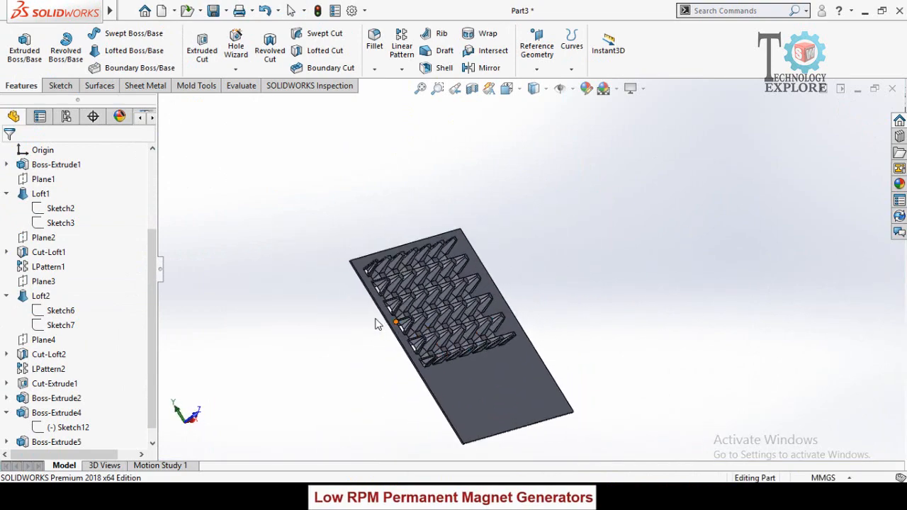
{"action": "scroll", "coordinate": [565, 297], "scroll_direction": "down", "scroll_amount": 5}
{"action": "scroll", "coordinate": [566, 296], "scroll_direction": "down", "scroll_amount": 3}
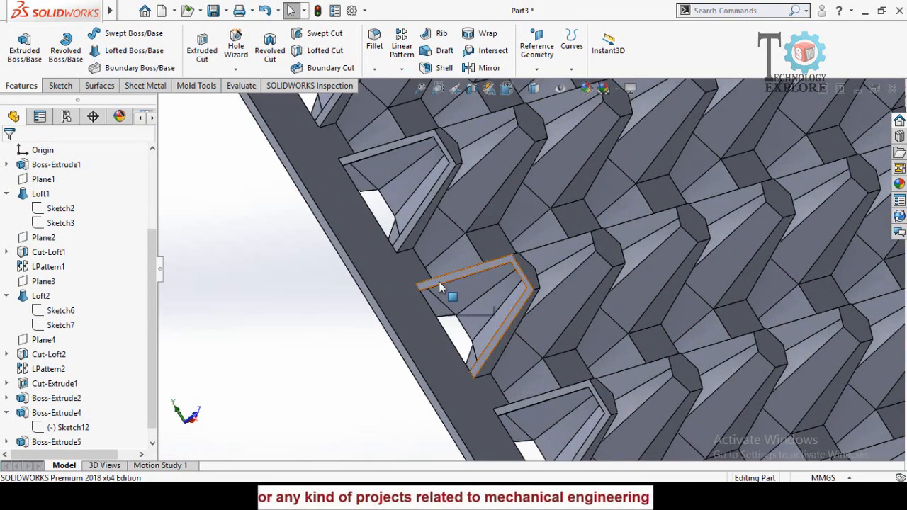
{"action": "left_click", "coordinate": [438, 282]}
{"action": "left_click", "coordinate": [479, 243]}
{"action": "scroll", "coordinate": [304, 340], "scroll_direction": "up", "scroll_amount": 8}
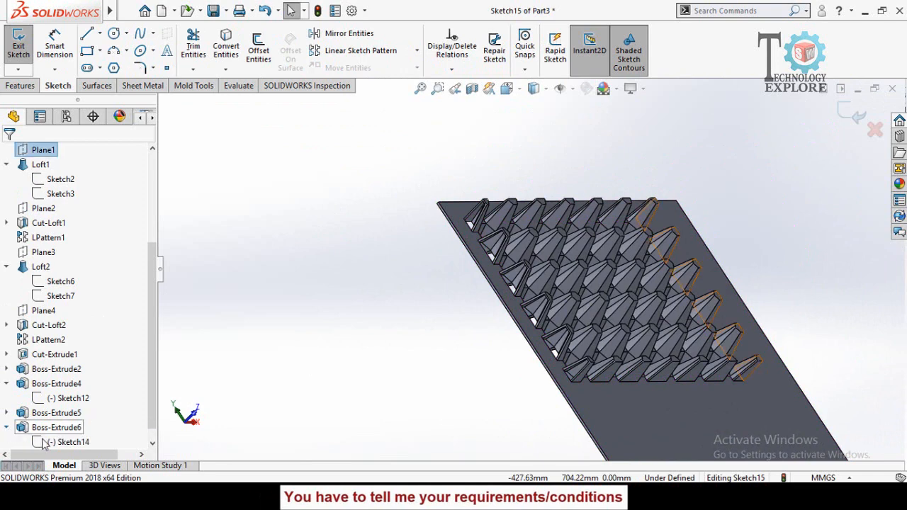
Step: Convert the outlines of Sketch14 into the current sketch and extrude them as a boss to close the opposite row's open sides
{"action": "left_click", "coordinate": [57, 445]}
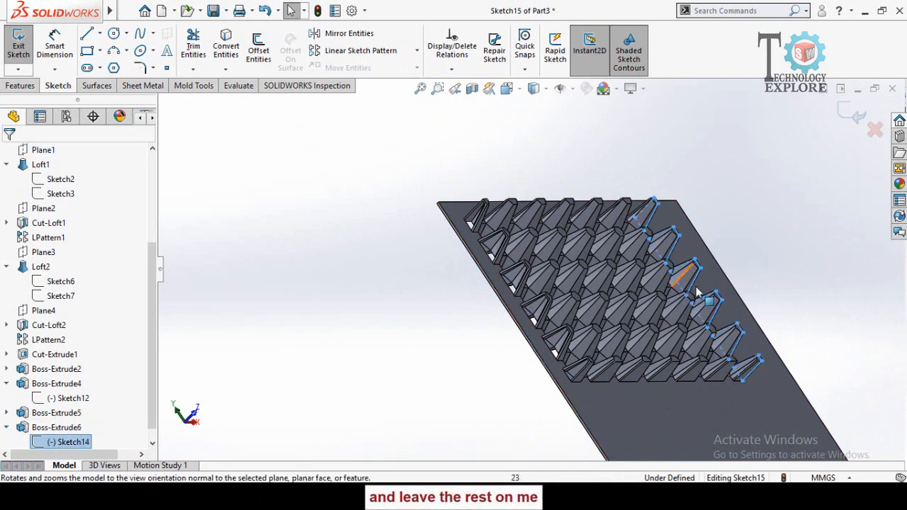
{"action": "left_click", "coordinate": [233, 54]}
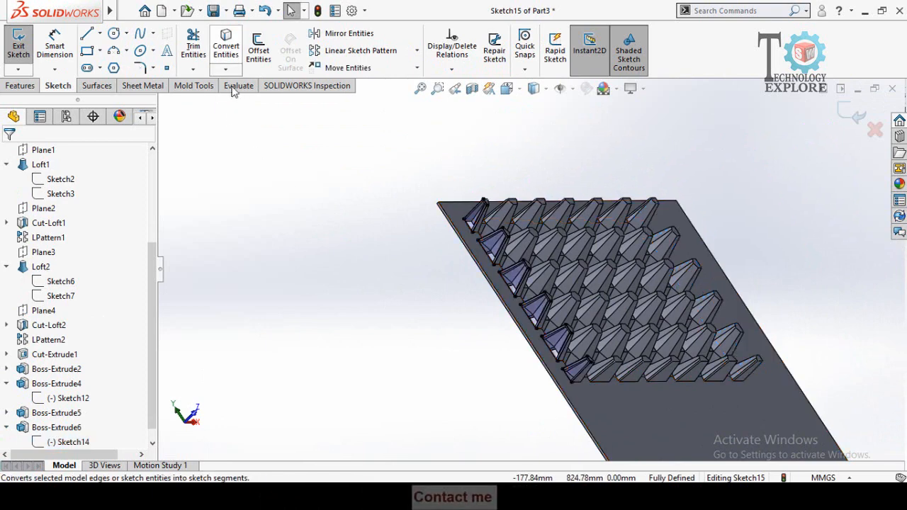
{"action": "left_click", "coordinate": [5, 86]}
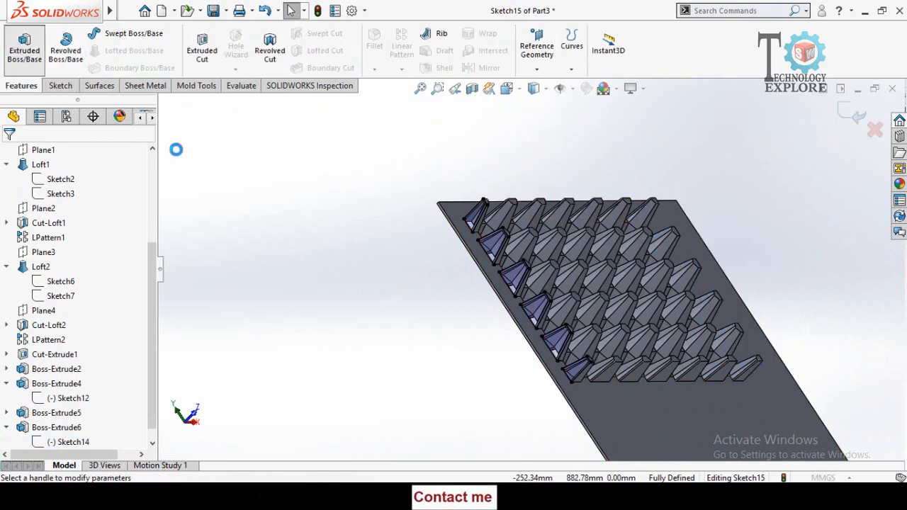
Step: Start a sketch on the plate's flat face beside the cone pattern
{"action": "middle_click_drag", "start_coordinate": [432, 313], "coordinate": [482, 317]}
{"action": "scroll", "coordinate": [482, 317], "scroll_direction": "down", "scroll_amount": 2}
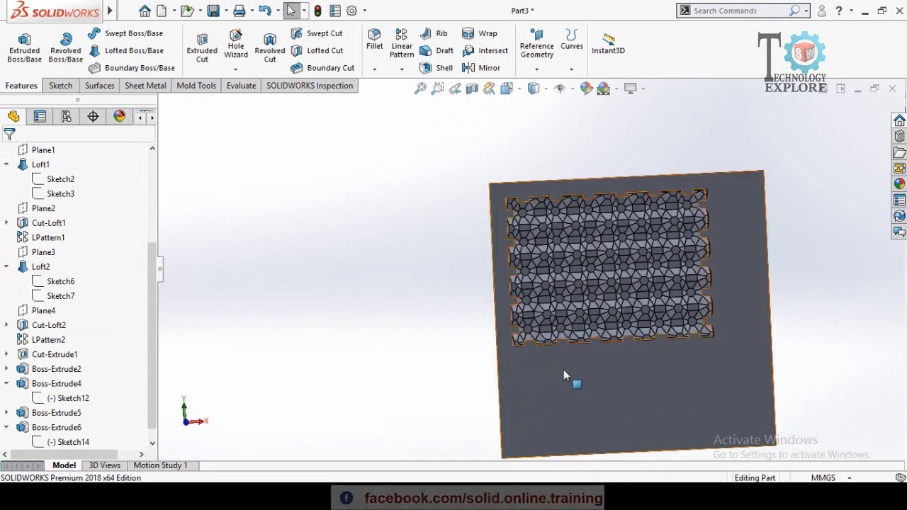
{"action": "scroll", "coordinate": [567, 387], "scroll_direction": "down", "scroll_amount": 3}
{"action": "left_click", "coordinate": [560, 390]}
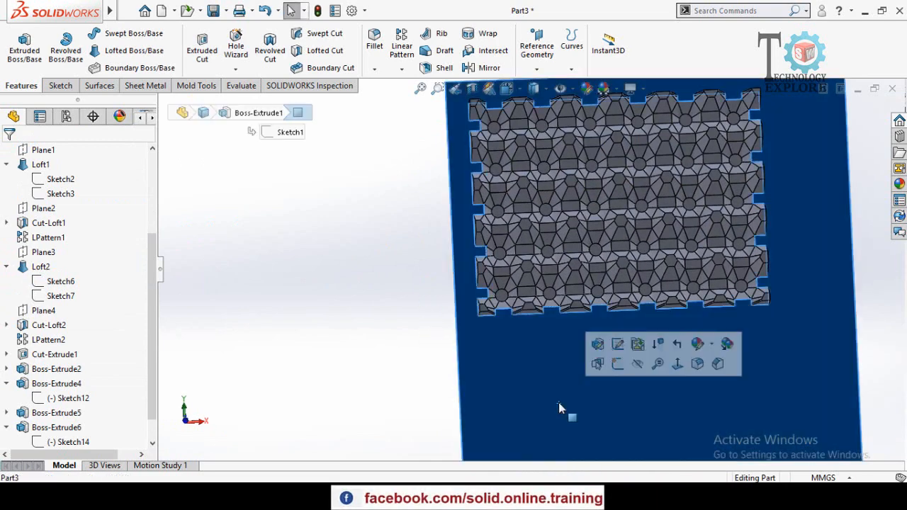
{"action": "left_click", "coordinate": [385, 350]}
{"action": "key", "text": "z"}
{"action": "left_click", "coordinate": [574, 360]}
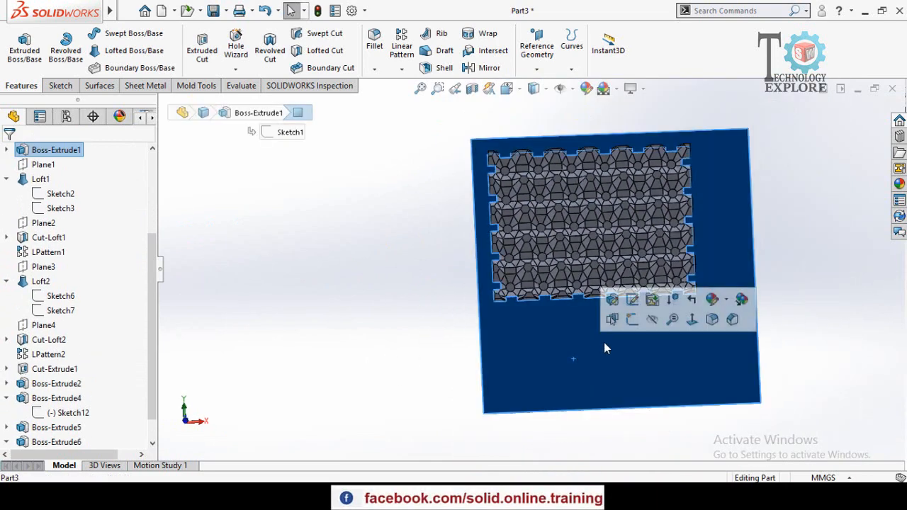
{"action": "left_click", "coordinate": [619, 329]}
{"action": "left_click", "coordinate": [376, 341]}
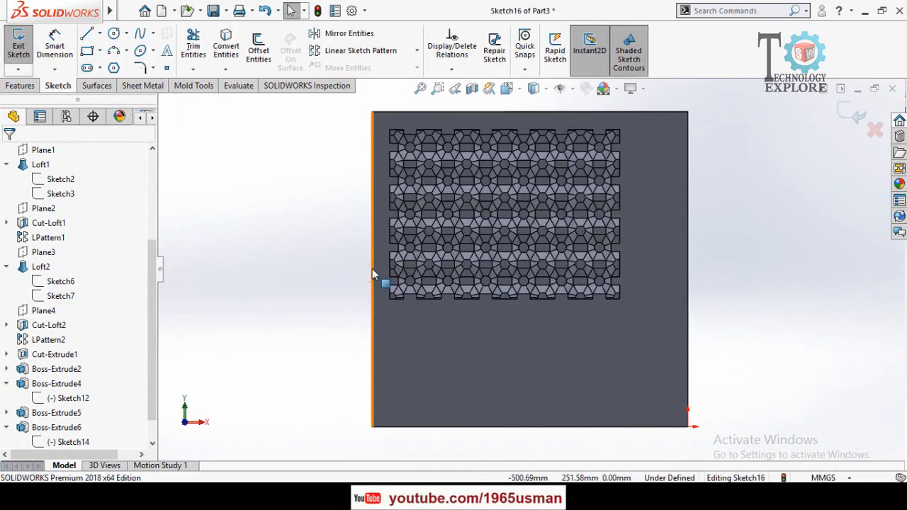
Step: Draw a corner rectangle about 402 by 309 mm on the plate around the whole cone pattern
{"action": "left_click", "coordinate": [87, 51]}
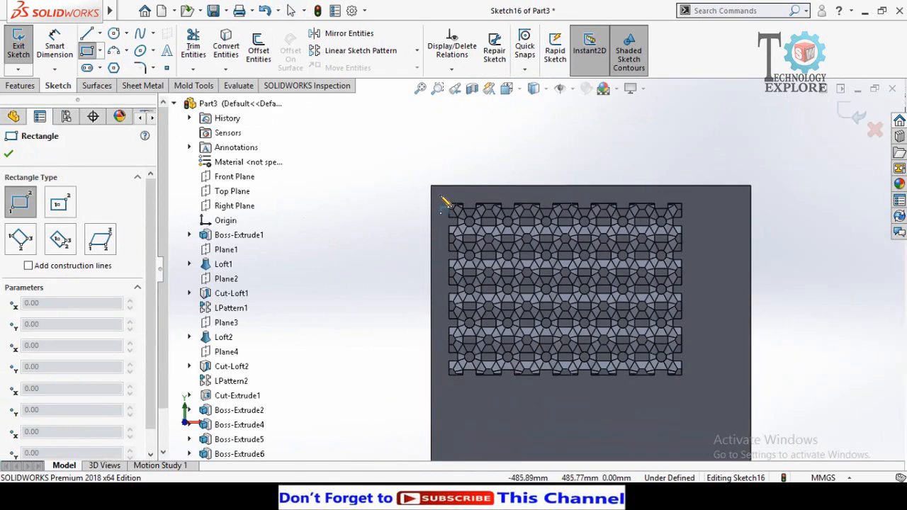
{"action": "left_click", "coordinate": [698, 391]}
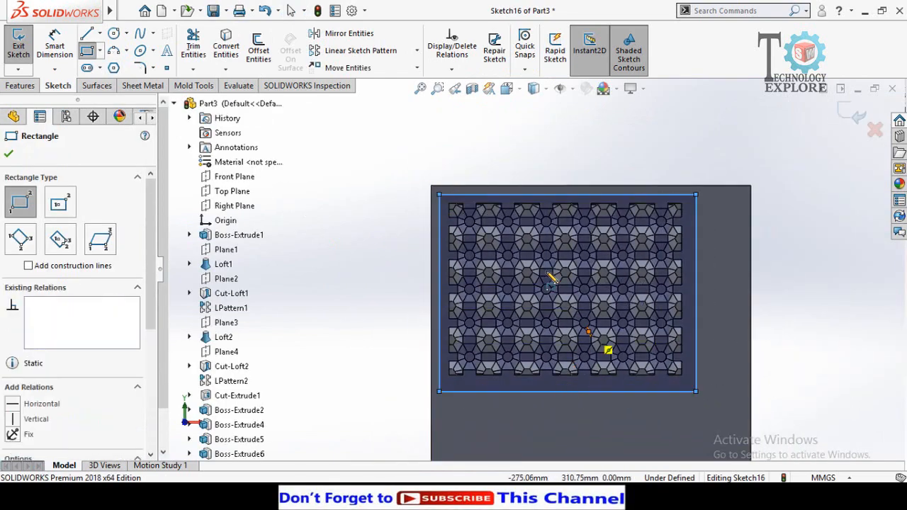
{"action": "scroll", "coordinate": [548, 273], "scroll_direction": "down", "scroll_amount": 2}
{"action": "key", "text": "Escape"}
Step: Dimension the rectangle's left side 20 mm from the outer edge of the leftmost cones
{"action": "right_click_drag", "start_coordinate": [322, 277], "coordinate": [320, 198]}
{"action": "scroll", "coordinate": [402, 202], "scroll_direction": "down", "scroll_amount": 3}
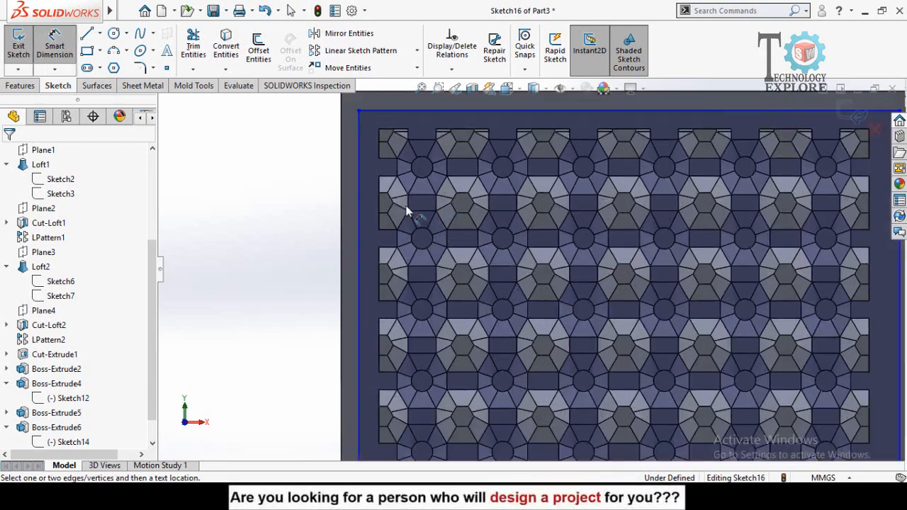
{"action": "left_click", "coordinate": [352, 206]}
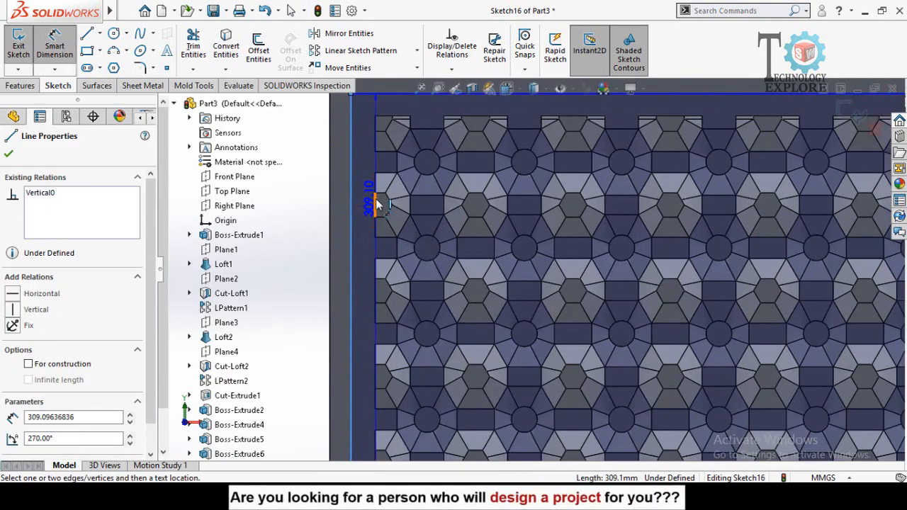
{"action": "left_click", "coordinate": [378, 206]}
{"action": "scroll", "coordinate": [330, 244], "scroll_direction": "up", "scroll_amount": 2}
{"action": "scroll", "coordinate": [375, 239], "scroll_direction": "down", "scroll_amount": 2}
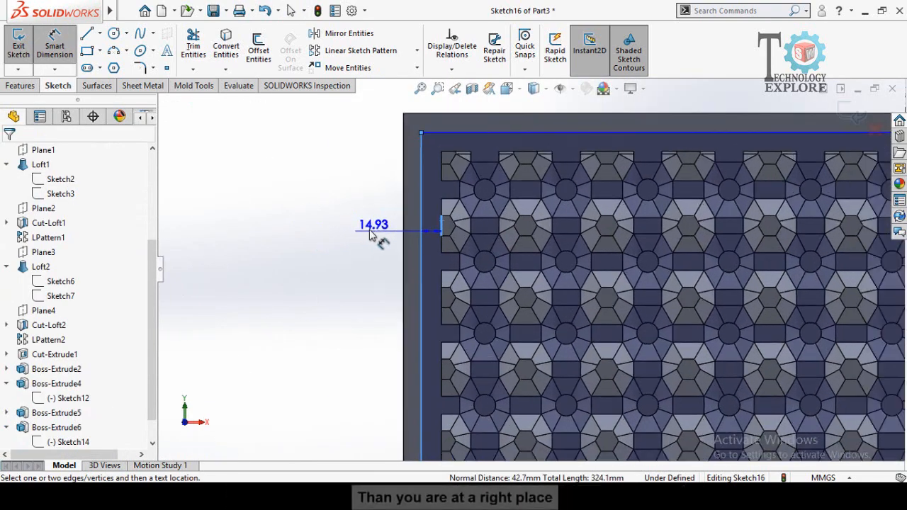
{"action": "left_click", "coordinate": [354, 243]}
{"action": "type", "text": "20"}
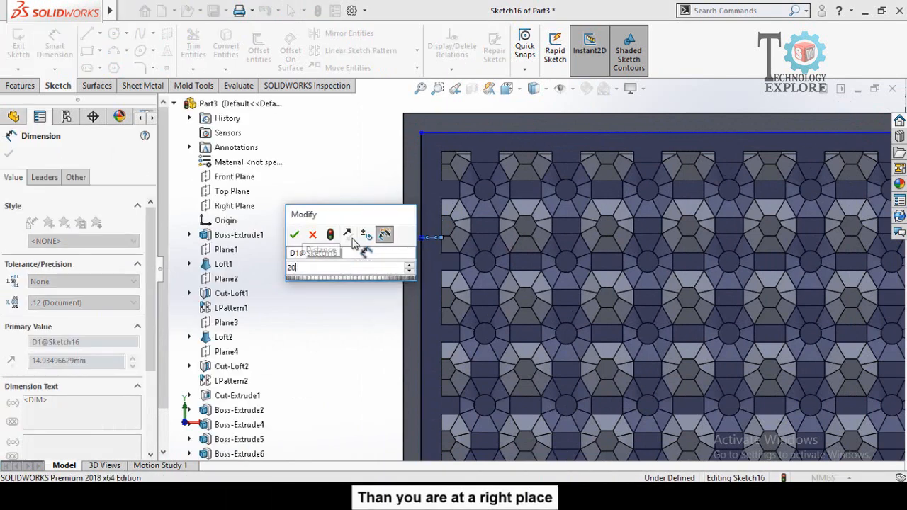
{"action": "key", "text": "Return"}
Step: Dimension the rectangle's upper side 20 mm from the outer edge of the topmost cones
{"action": "scroll", "coordinate": [489, 152], "scroll_direction": "down", "scroll_amount": 3}
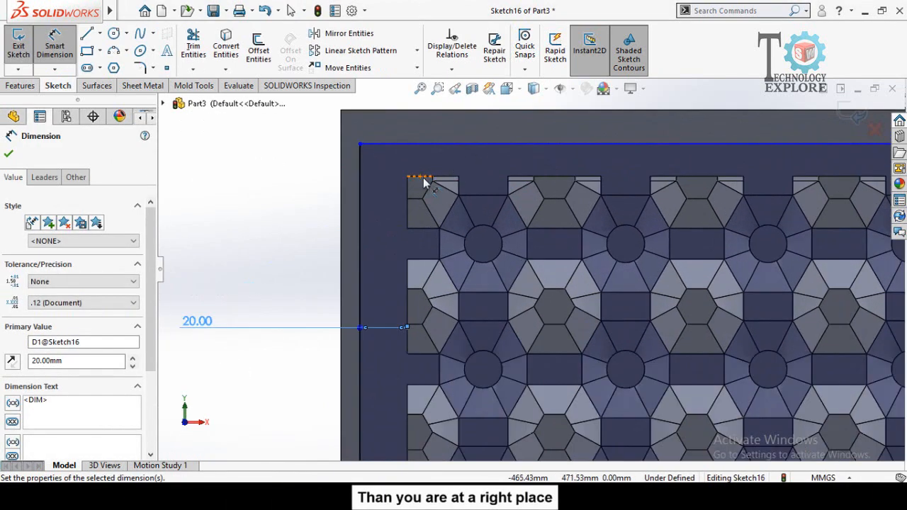
{"action": "left_click", "coordinate": [429, 146]}
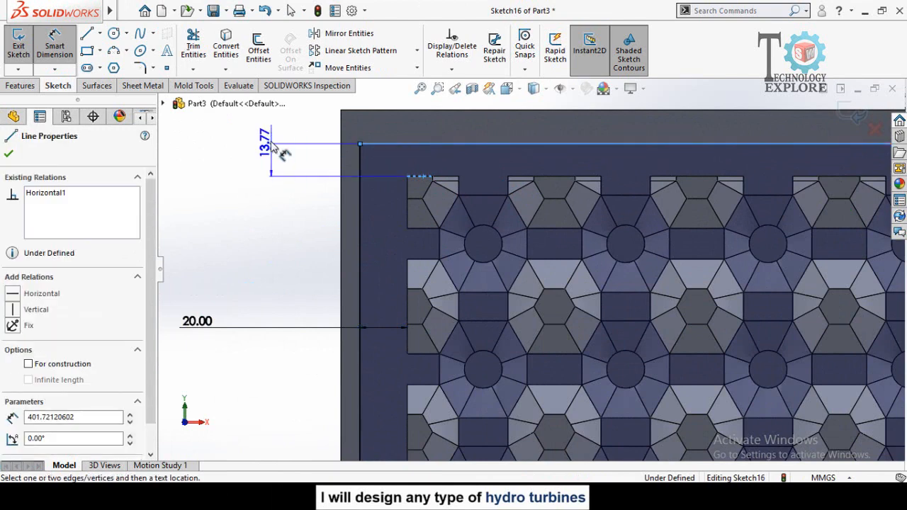
{"action": "left_click", "coordinate": [282, 139]}
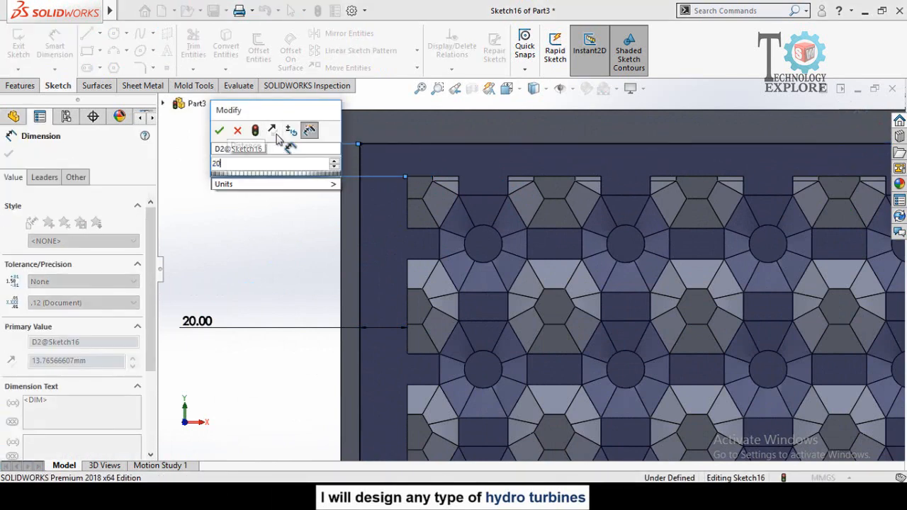
{"action": "key", "text": "Return"}
Step: Dimension the rectangle's right side 20 mm from the outer edge of the rightmost cones
{"action": "scroll", "coordinate": [309, 169], "scroll_direction": "up", "scroll_amount": 5}
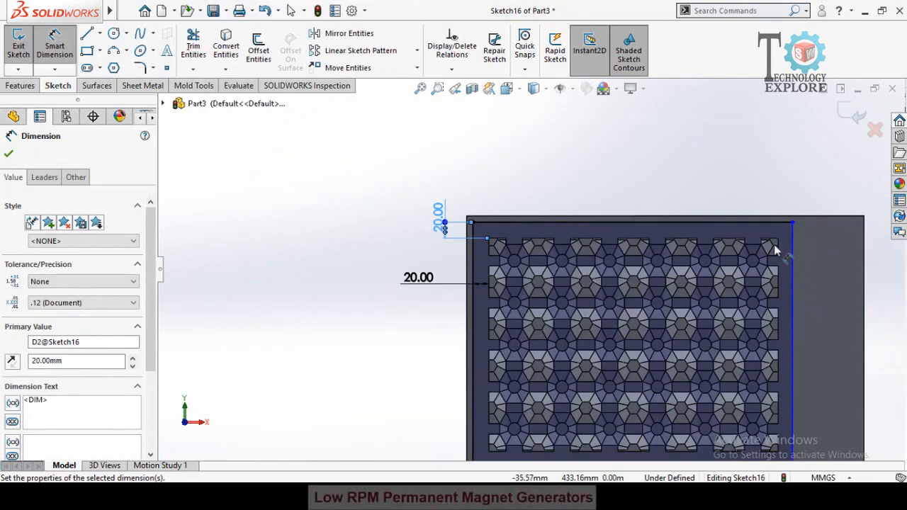
{"action": "scroll", "coordinate": [774, 247], "scroll_direction": "down", "scroll_amount": 5}
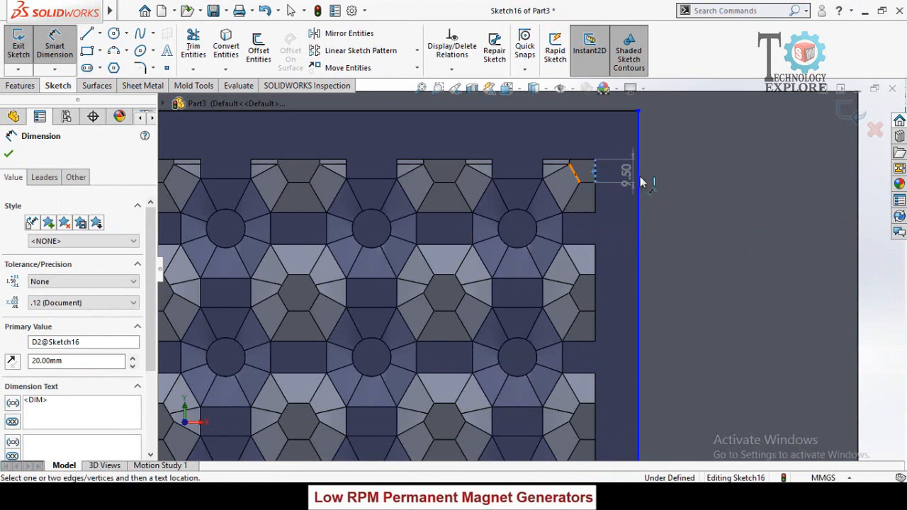
{"action": "left_click", "coordinate": [638, 182]}
{"action": "left_click", "coordinate": [734, 188]}
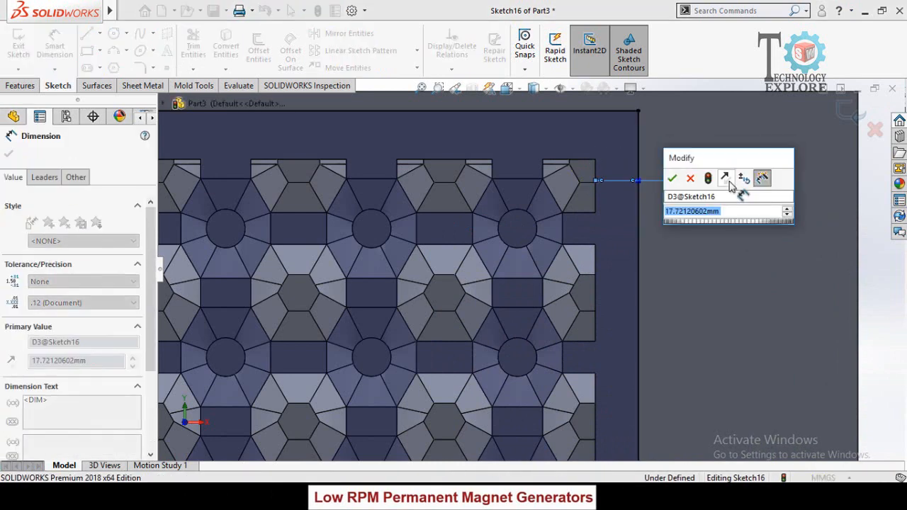
{"action": "type", "text": "20"}
{"action": "key", "text": "Return"}
Step: Dimension the rectangle's lower side 20 mm from the outer edge of the bottom row of cones
{"action": "scroll", "coordinate": [607, 323], "scroll_direction": "up", "scroll_amount": 6}
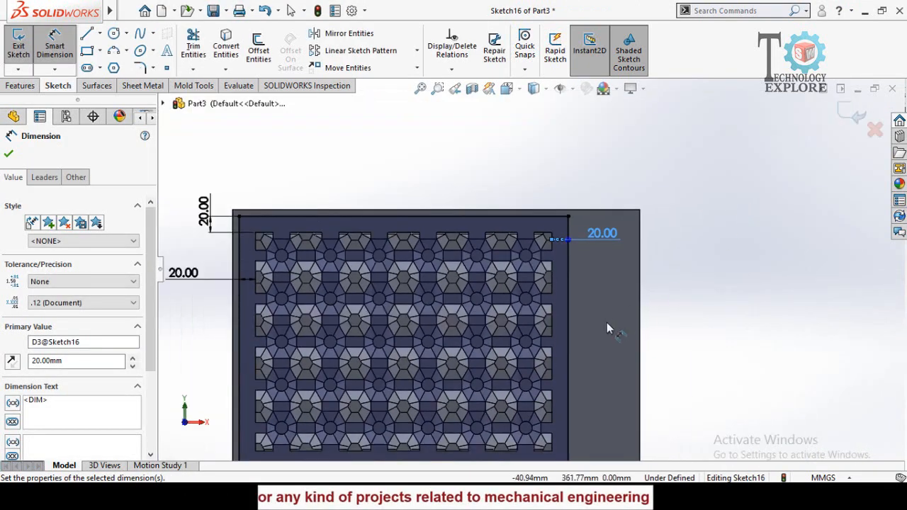
{"action": "scroll", "coordinate": [489, 345], "scroll_direction": "down", "scroll_amount": 4}
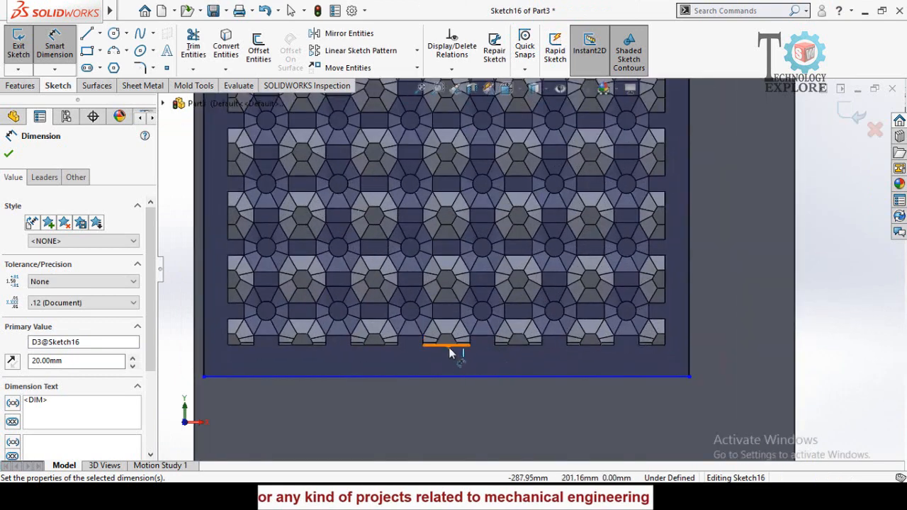
{"action": "left_click", "coordinate": [448, 377]}
{"action": "left_click", "coordinate": [419, 415]}
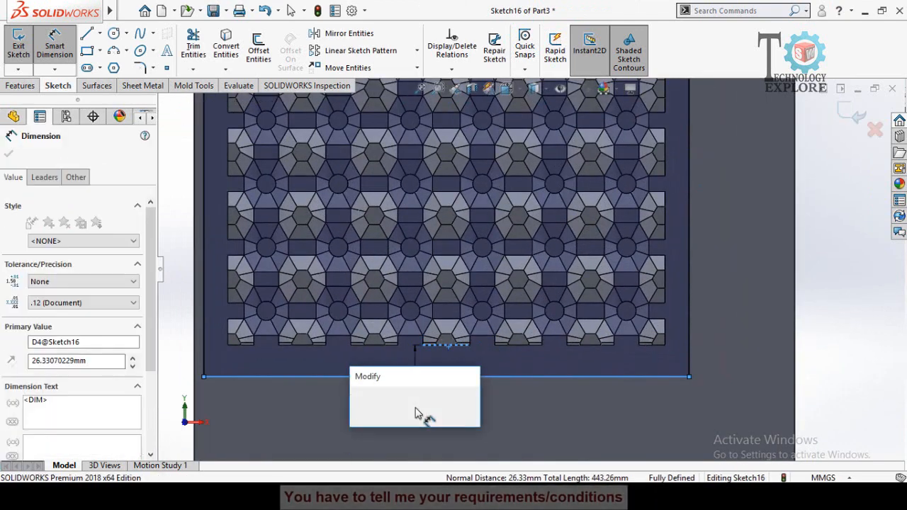
{"action": "type", "text": "20"}
{"action": "key", "text": "Return"}
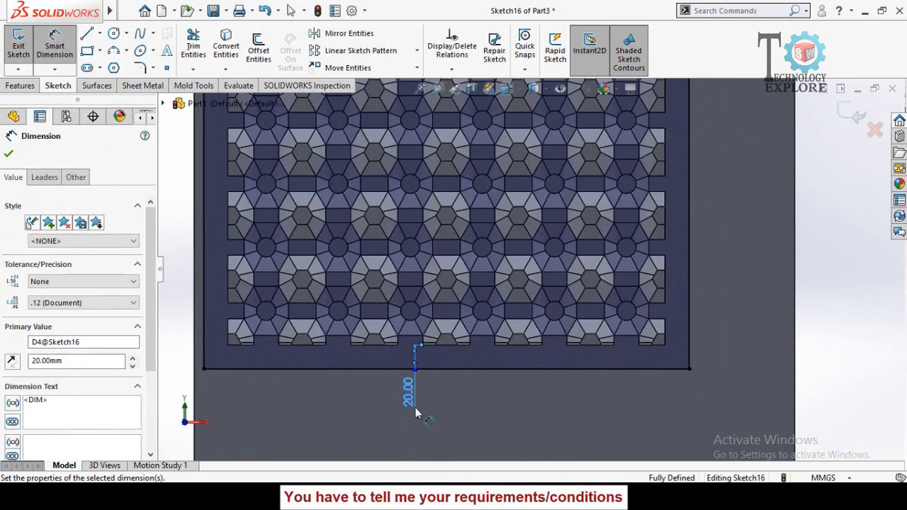
{"action": "key", "text": "Escape"}
Step: Draw a larger corner rectangle that surrounds the entire plate and the dimensioned rectangle
{"action": "scroll", "coordinate": [429, 395], "scroll_direction": "up", "scroll_amount": 5}
{"action": "scroll", "coordinate": [482, 206], "scroll_direction": "down", "scroll_amount": 2}
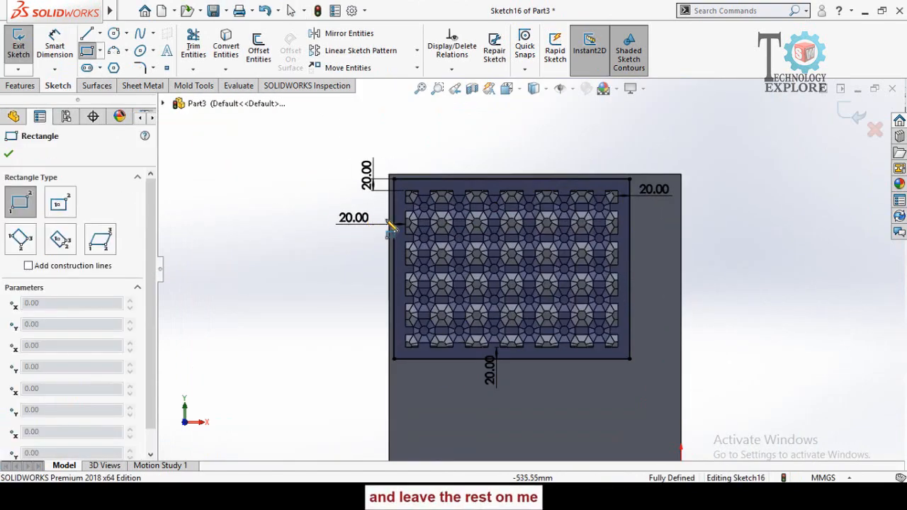
{"action": "scroll", "coordinate": [645, 451], "scroll_direction": "up", "scroll_amount": 4}
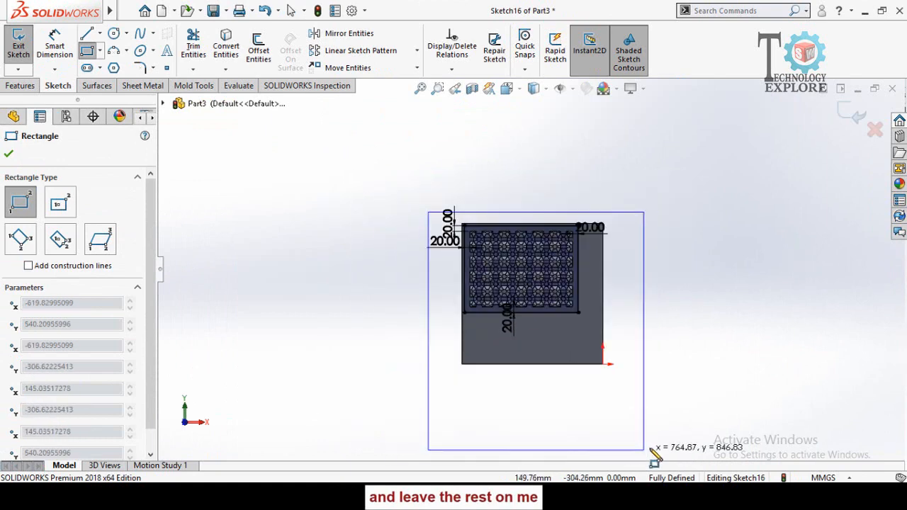
{"action": "left_click", "coordinate": [628, 385]}
{"action": "scroll", "coordinate": [507, 287], "scroll_direction": "down", "scroll_amount": 3}
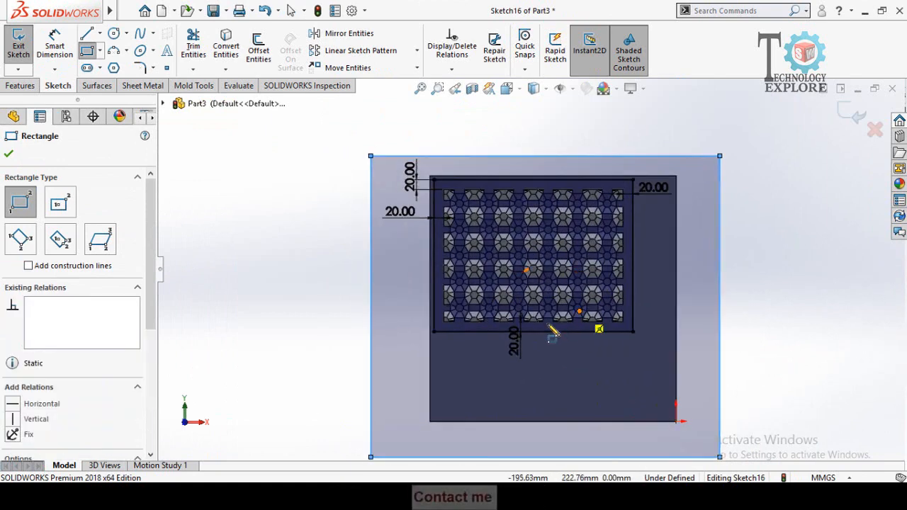
{"action": "scroll", "coordinate": [529, 273], "scroll_direction": "up", "scroll_amount": 2}
{"action": "key", "text": "Escape"}
Step: Extrude-cut the area between the two rectangles 215 mm blind to trim the plate down to the border around the cones
{"action": "left_click", "coordinate": [25, 86]}
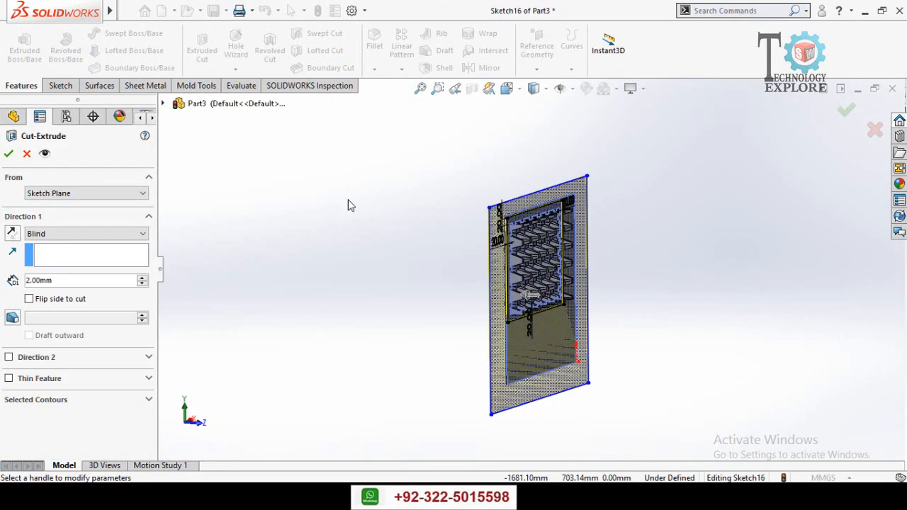
{"action": "left_click_drag", "start_coordinate": [529, 298], "coordinate": [263, 266]}
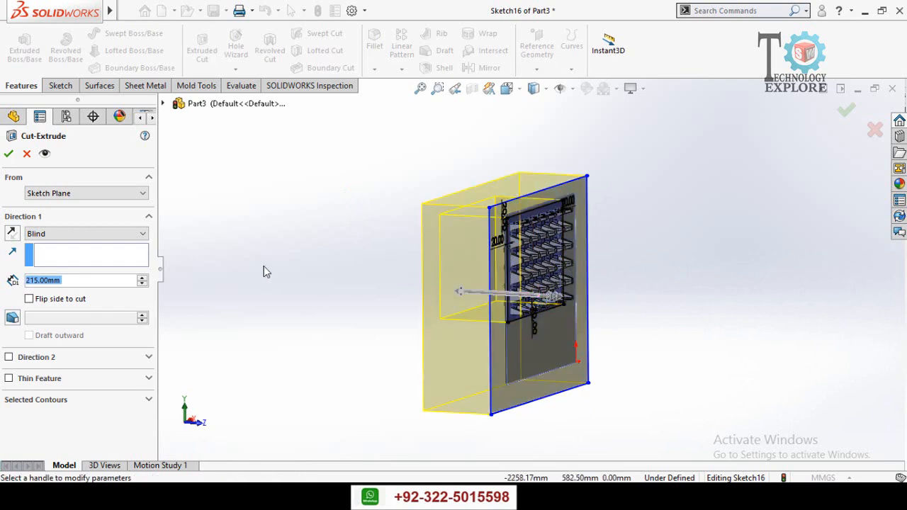
{"action": "middle_click_drag", "start_coordinate": [263, 266], "coordinate": [234, 270]}
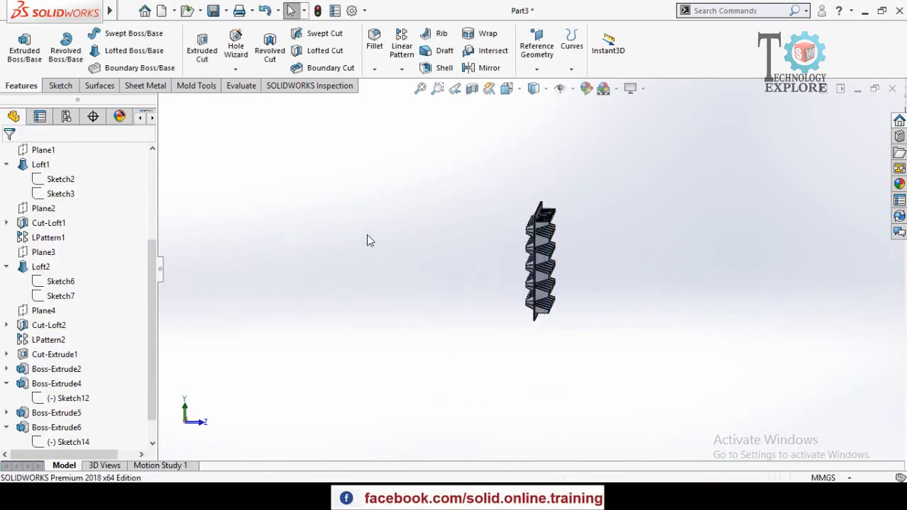
Step: Start a sketch on the trimmed plate's border face
{"action": "middle_click_drag", "start_coordinate": [487, 309], "coordinate": [414, 229]}
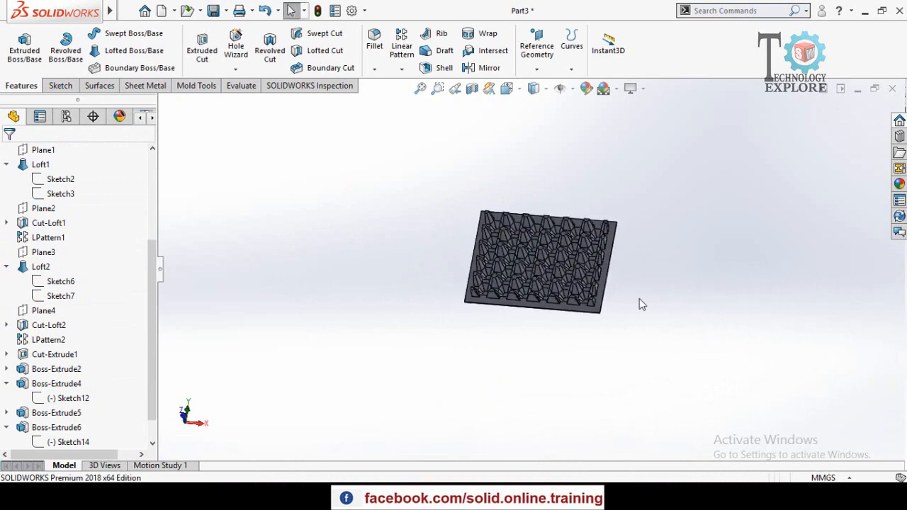
{"action": "middle_click_drag", "start_coordinate": [640, 300], "coordinate": [436, 318]}
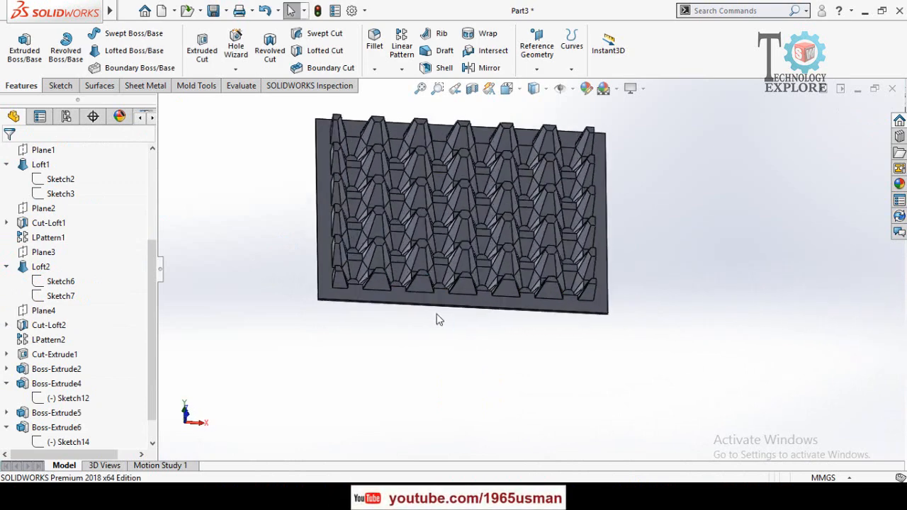
{"action": "scroll", "coordinate": [439, 320], "scroll_direction": "down", "scroll_amount": 3}
{"action": "left_click", "coordinate": [441, 291]}
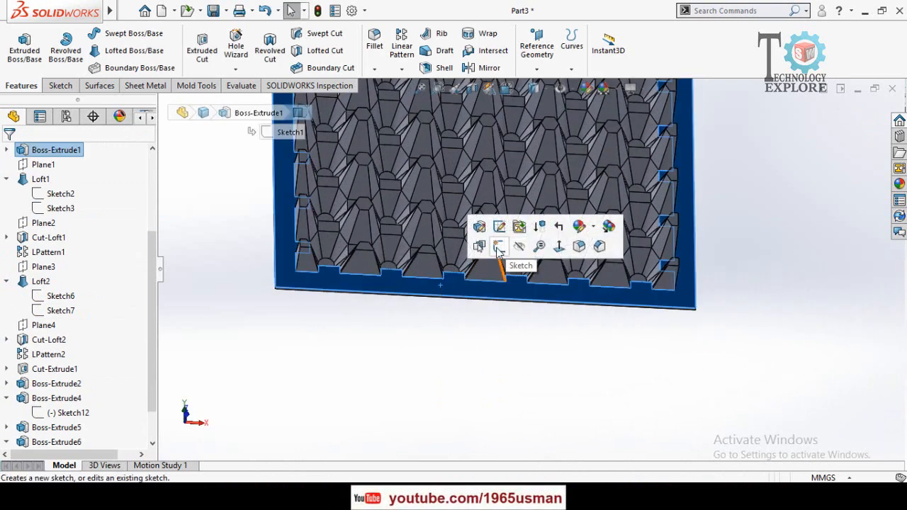
{"action": "left_click", "coordinate": [499, 247]}
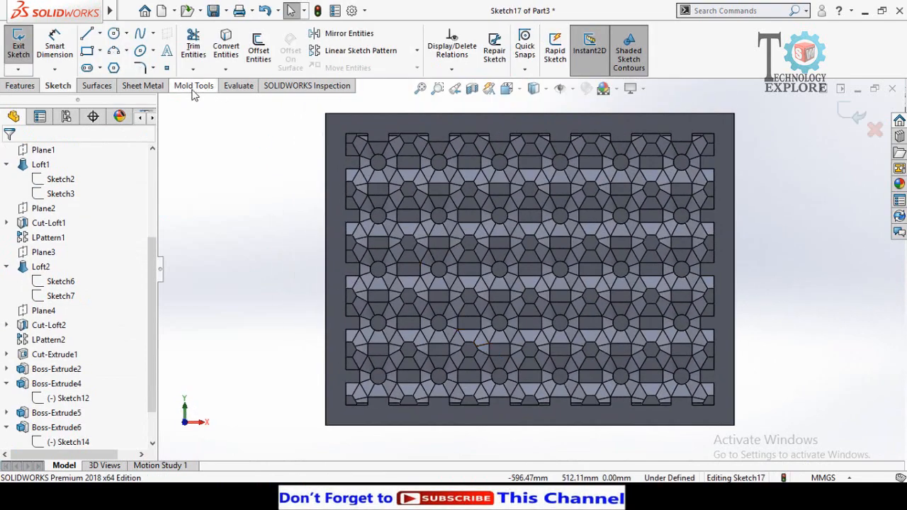
Step: Draw a corner rectangle over the full trimmed plate, from its upper-left to its lower-right corner
{"action": "left_click", "coordinate": [88, 51]}
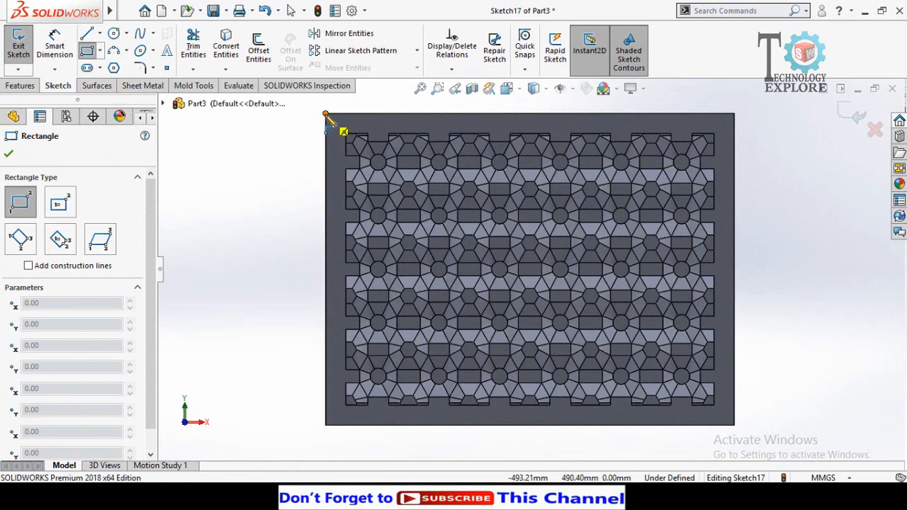
{"action": "left_click", "coordinate": [735, 426]}
{"action": "scroll", "coordinate": [340, 336], "scroll_direction": "up", "scroll_amount": 3}
{"action": "middle_click_drag", "start_coordinate": [340, 335], "coordinate": [321, 186]}
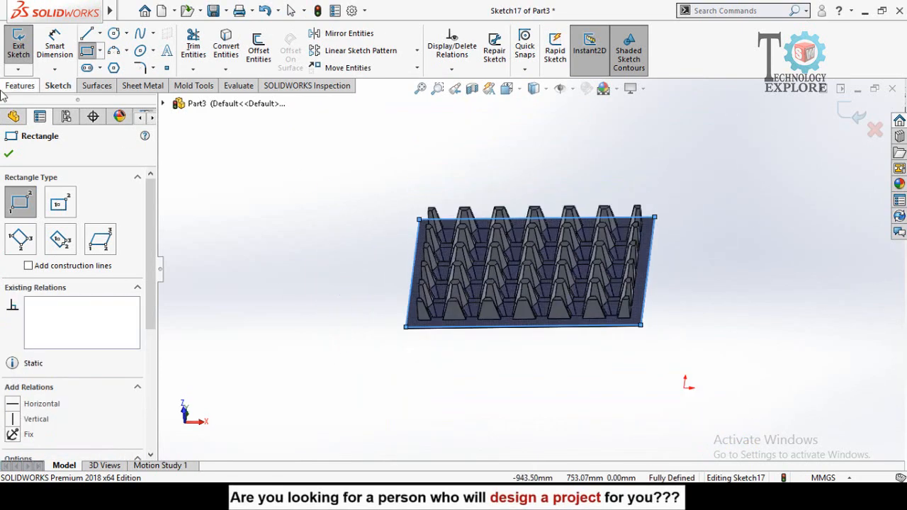
Step: Start a boss extrude of the outline rectangle and reverse its direction so it goes below the plate
{"action": "left_click", "coordinate": [20, 86]}
{"action": "left_click", "coordinate": [24, 46]}
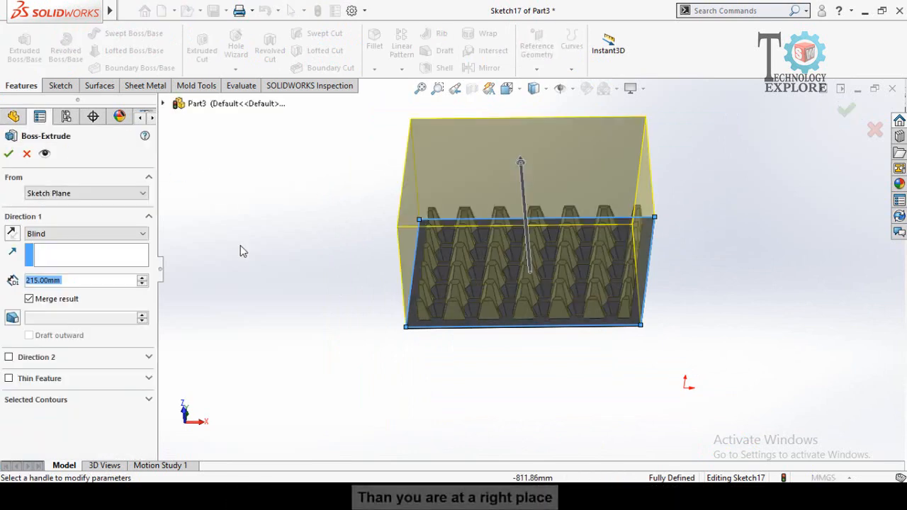
{"action": "middle_click_drag", "start_coordinate": [311, 298], "coordinate": [305, 318]}
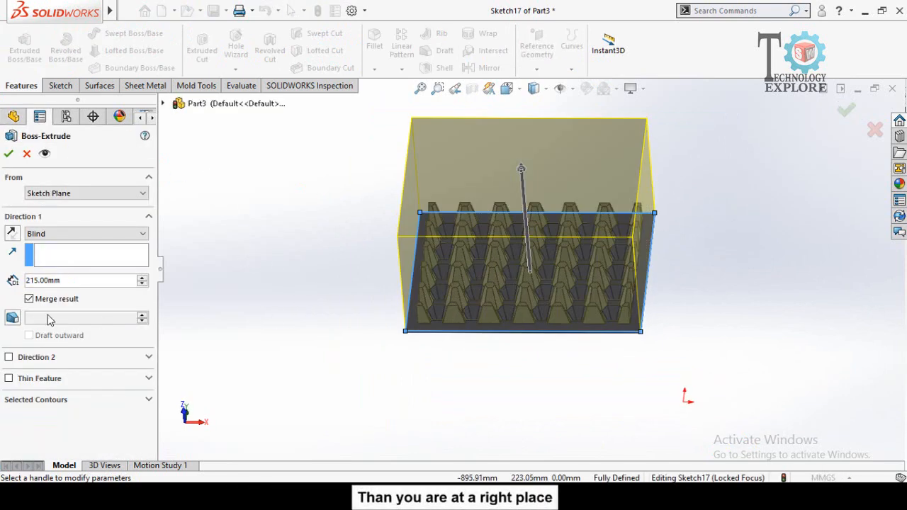
{"action": "left_click", "coordinate": [16, 238]}
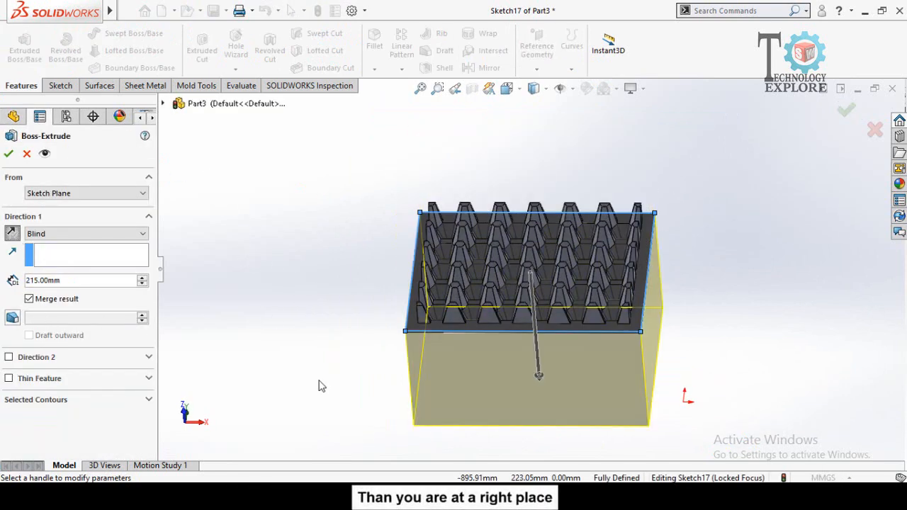
{"action": "scroll", "coordinate": [424, 354], "scroll_direction": "down", "scroll_amount": 2}
{"action": "middle_click_drag", "start_coordinate": [309, 394], "coordinate": [321, 388]}
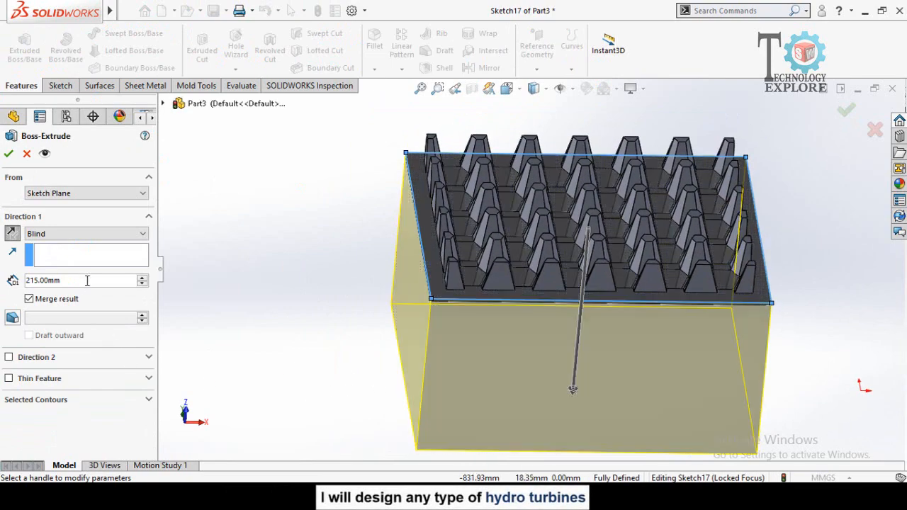
Step: Extrude the outline up to the flat end face of a downward cone as a 3 mm one-direction thin wall
{"action": "middle_click_drag", "start_coordinate": [339, 352], "coordinate": [354, 182]}
{"action": "scroll", "coordinate": [440, 250], "scroll_direction": "down", "scroll_amount": 3}
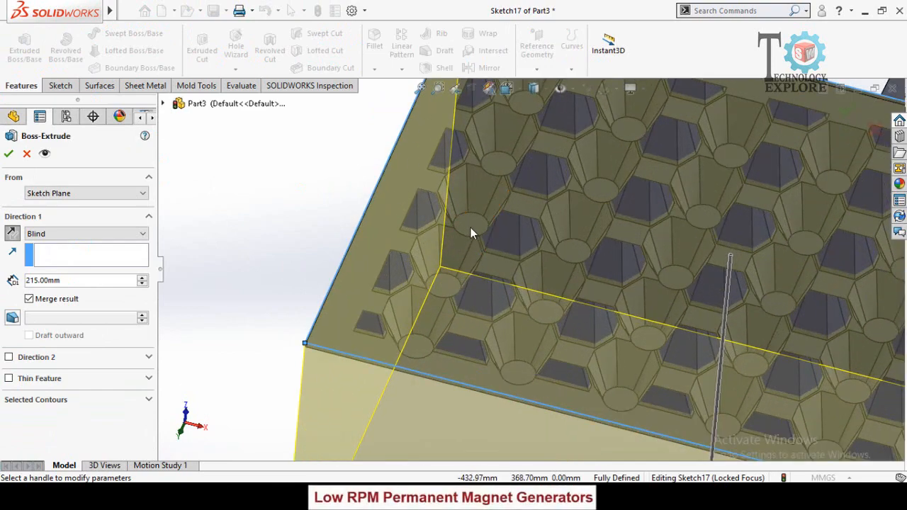
{"action": "left_click", "coordinate": [471, 234]}
{"action": "scroll", "coordinate": [394, 253], "scroll_direction": "up", "scroll_amount": 5}
{"action": "middle_click_drag", "start_coordinate": [357, 203], "coordinate": [218, 287]}
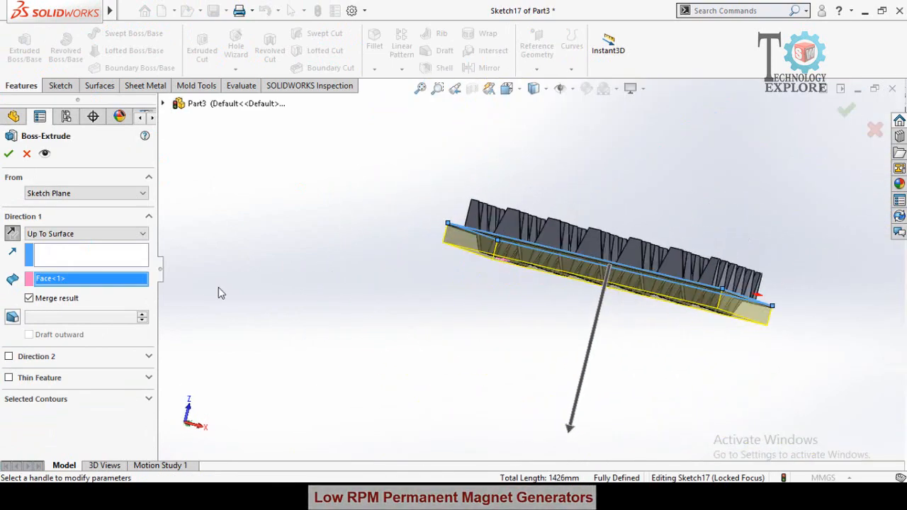
{"action": "left_click", "coordinate": [9, 380]}
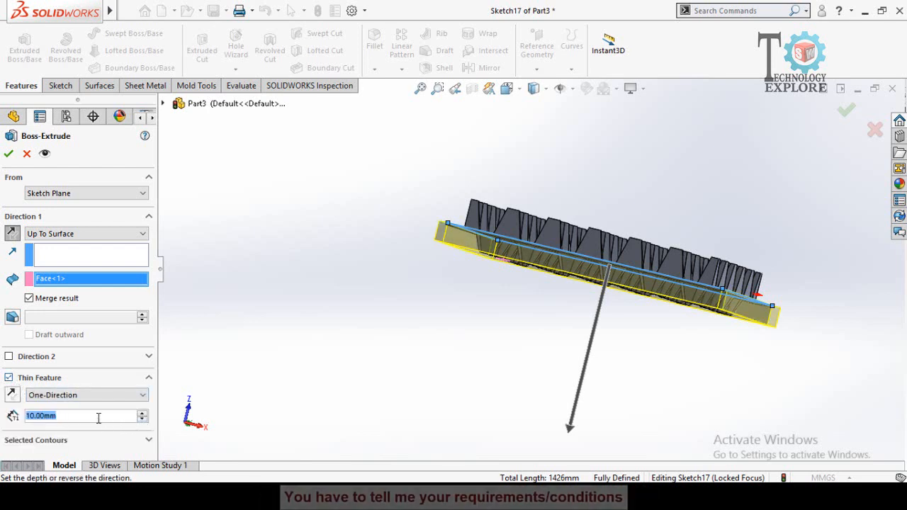
{"action": "type", "text": "3"}
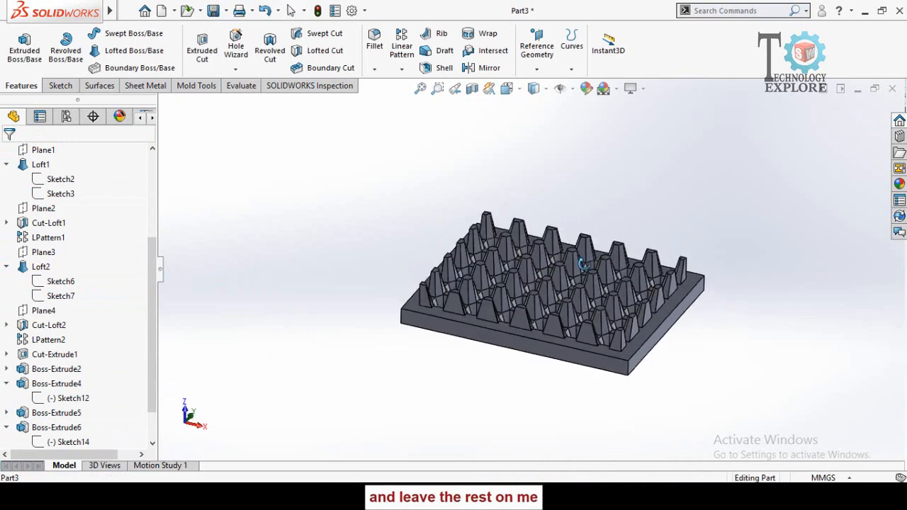
Step: Start a symmetric 10 mm fillet with two adjacent outer edges of the plate's upper border selected
{"action": "left_click", "coordinate": [374, 46]}
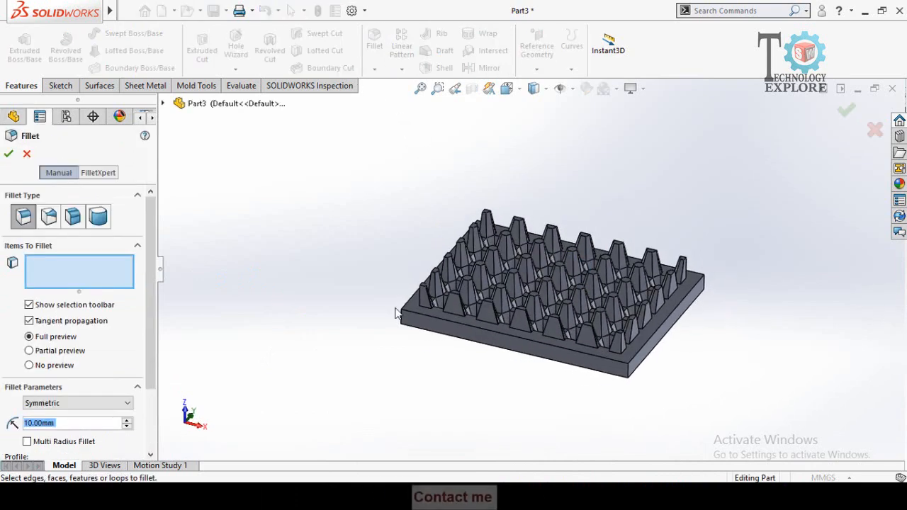
{"action": "scroll", "coordinate": [416, 326], "scroll_direction": "down", "scroll_amount": 3}
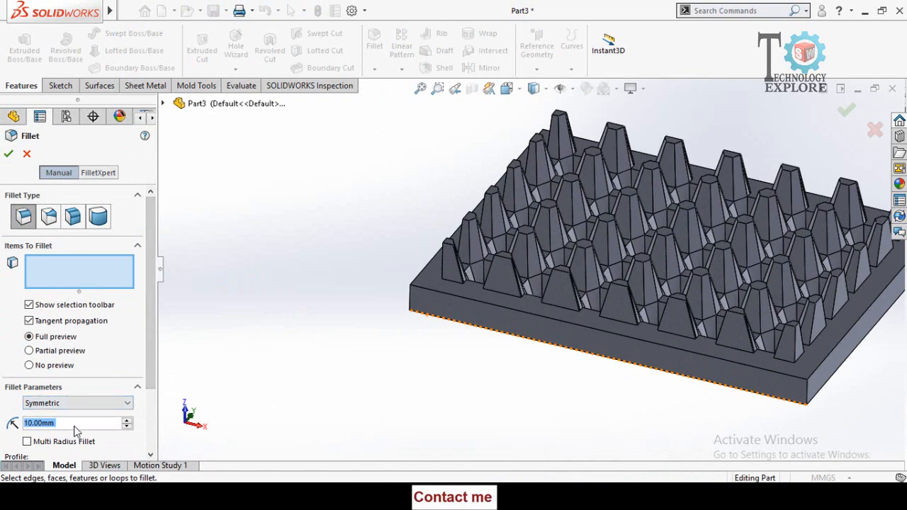
{"action": "middle_click_drag", "start_coordinate": [476, 348], "coordinate": [465, 367]}
{"action": "left_click", "coordinate": [479, 312]}
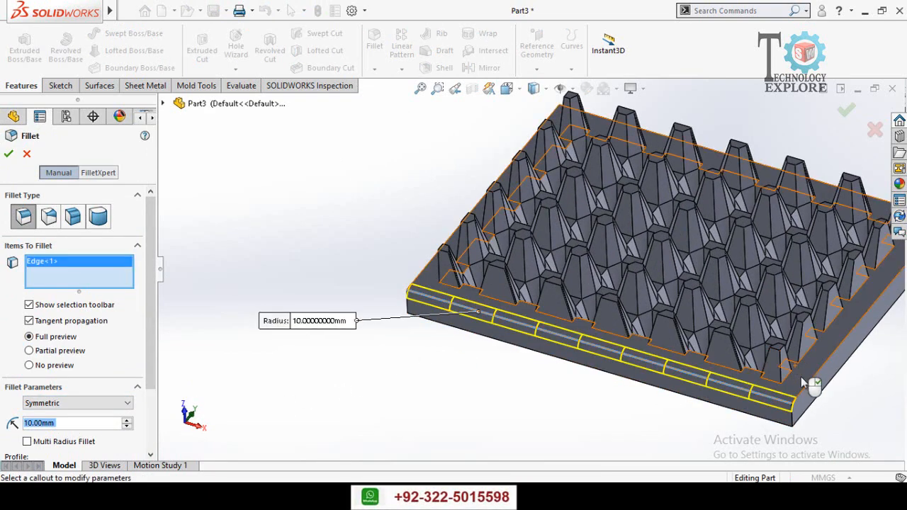
{"action": "left_click", "coordinate": [806, 394]}
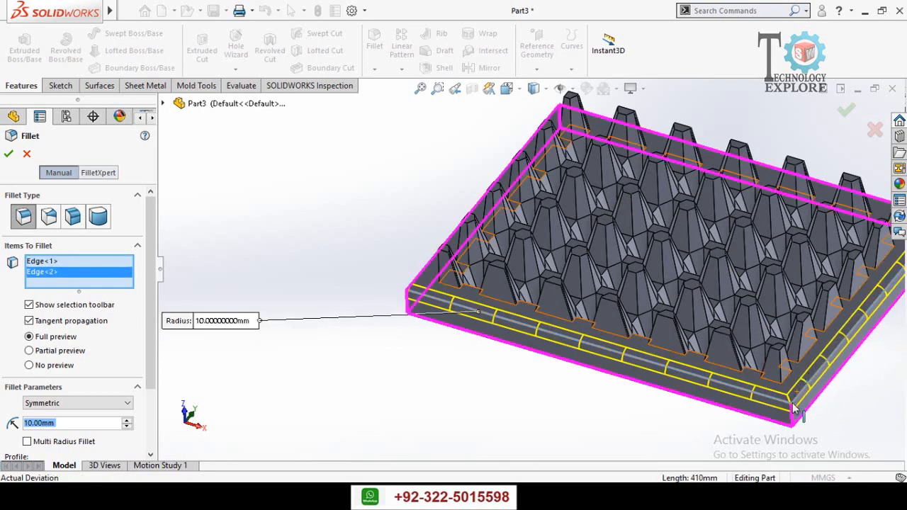
Step: Add the remaining long and short outer edges of the plate's upper border to the 10 mm fillet
{"action": "scroll", "coordinate": [777, 396], "scroll_direction": "up", "scroll_amount": 3}
{"action": "scroll", "coordinate": [777, 395], "scroll_direction": "down", "scroll_amount": 1}
{"action": "middle_click_drag", "start_coordinate": [746, 306], "coordinate": [735, 336]}
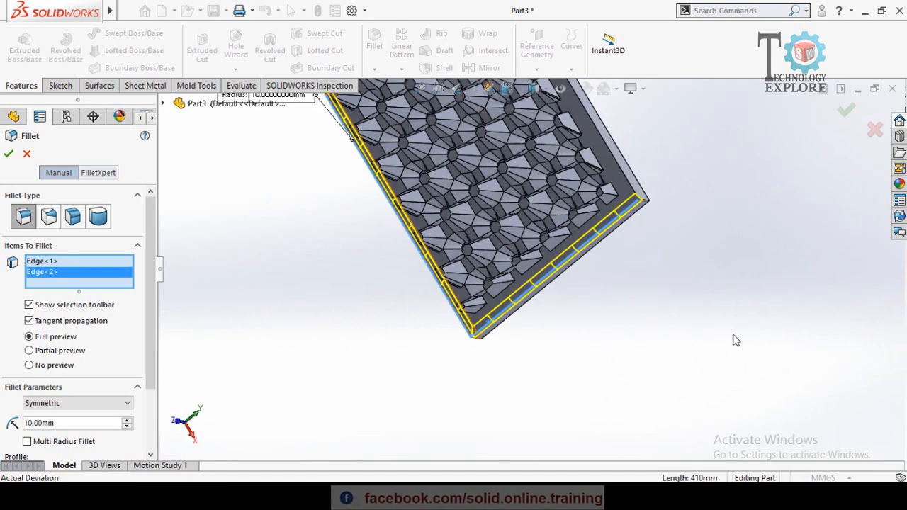
{"action": "scroll", "coordinate": [662, 174], "scroll_direction": "down", "scroll_amount": 4}
{"action": "left_click", "coordinate": [586, 200]}
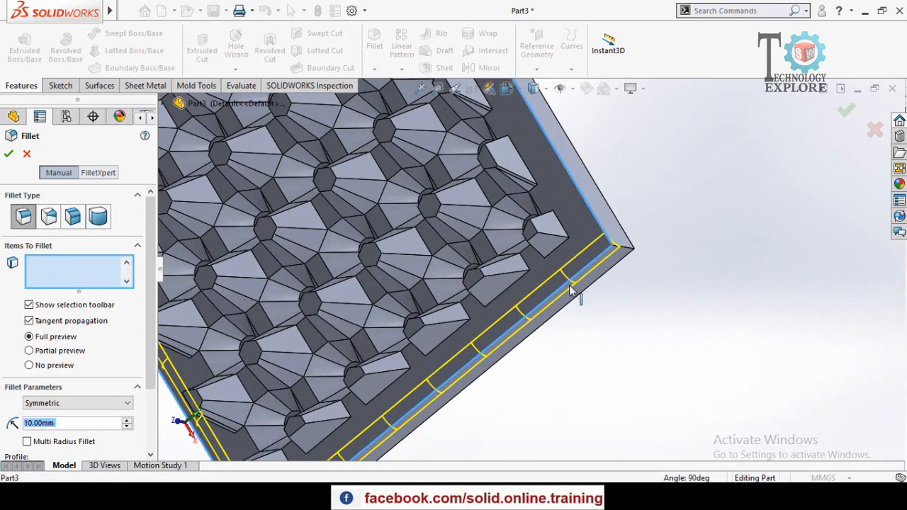
{"action": "scroll", "coordinate": [574, 298], "scroll_direction": "up", "scroll_amount": 4}
{"action": "scroll", "coordinate": [314, 133], "scroll_direction": "down", "scroll_amount": 2}
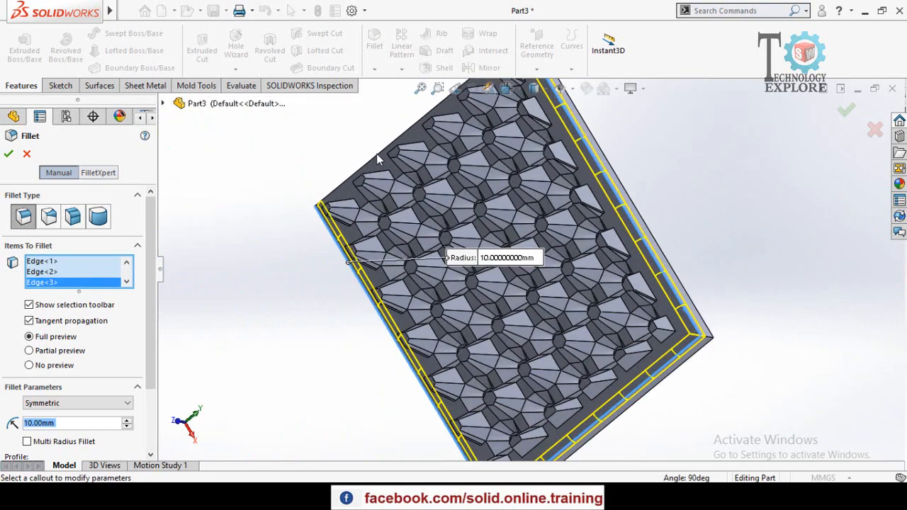
{"action": "left_click", "coordinate": [376, 155]}
Step: Add one long and one short inner edge between the plate's underside and the thin wall to the fillet
{"action": "middle_click_drag", "start_coordinate": [291, 281], "coordinate": [440, 340]}
{"action": "scroll", "coordinate": [417, 298], "scroll_direction": "up", "scroll_amount": 3}
{"action": "scroll", "coordinate": [418, 323], "scroll_direction": "down", "scroll_amount": 5}
{"action": "left_click", "coordinate": [434, 353]}
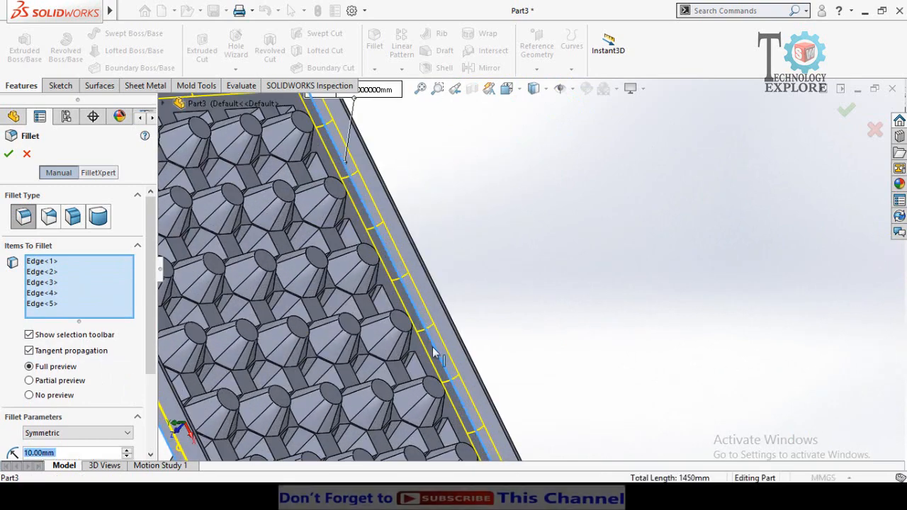
{"action": "scroll", "coordinate": [434, 353], "scroll_direction": "up", "scroll_amount": 5}
{"action": "scroll", "coordinate": [375, 209], "scroll_direction": "down", "scroll_amount": 4}
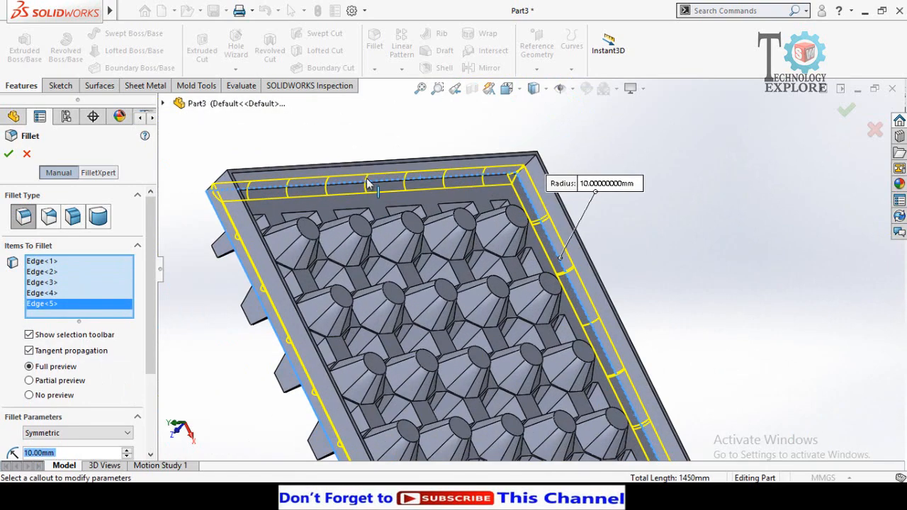
{"action": "left_click", "coordinate": [369, 188]}
Step: Select the other two inner underside edges and apply the 10 mm fillet to all chosen edges
{"action": "scroll", "coordinate": [364, 263], "scroll_direction": "up", "scroll_amount": 2}
{"action": "middle_click_drag", "start_coordinate": [364, 263], "coordinate": [319, 254]}
{"action": "left_click", "coordinate": [324, 255]}
{"action": "scroll", "coordinate": [344, 318], "scroll_direction": "up", "scroll_amount": 4}
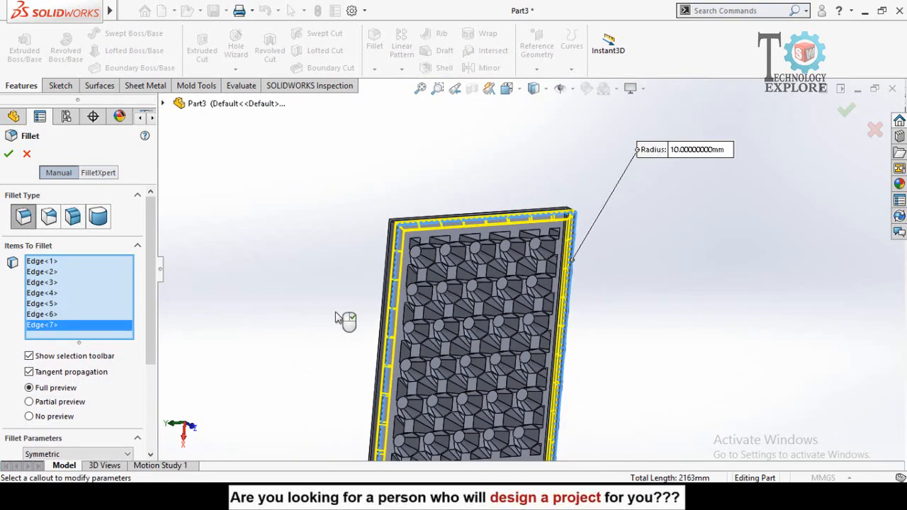
{"action": "middle_click_drag", "start_coordinate": [470, 377], "coordinate": [487, 380]}
{"action": "scroll", "coordinate": [487, 375], "scroll_direction": "down", "scroll_amount": 6}
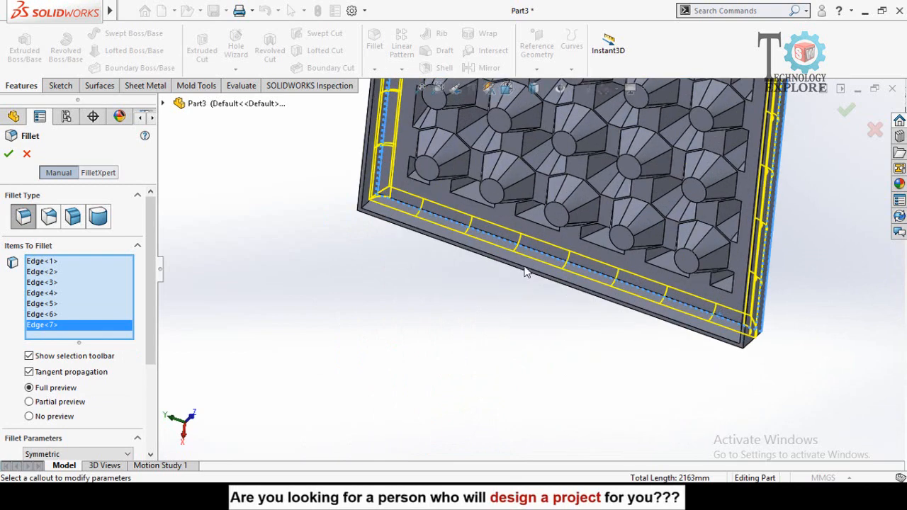
{"action": "left_click", "coordinate": [546, 259]}
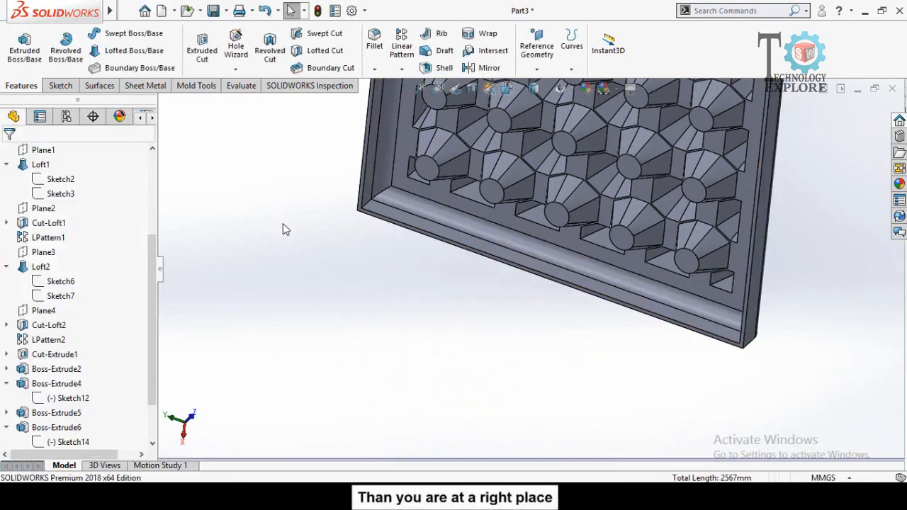
Step: Examine the filleted border and cones from above and find the part's material entry
{"action": "scroll", "coordinate": [369, 183], "scroll_direction": "up", "scroll_amount": 3}
{"action": "middle_click_drag", "start_coordinate": [368, 183], "coordinate": [439, 383]}
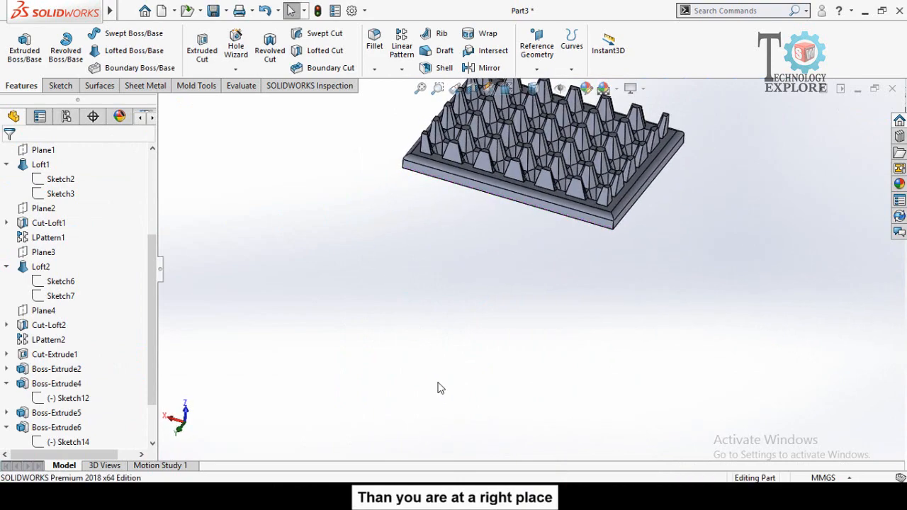
{"action": "scroll", "coordinate": [441, 382], "scroll_direction": "up", "scroll_amount": 4}
{"action": "scroll", "coordinate": [528, 212], "scroll_direction": "down", "scroll_amount": 6}
{"action": "mouse_move", "coordinate": [498, 296]}
{"action": "middle_mouse_down"}
{"action": "mouse_move", "coordinate": [500, 340]}
{"action": "mouse_move", "coordinate": [498, 301]}
{"action": "middle_mouse_up"}
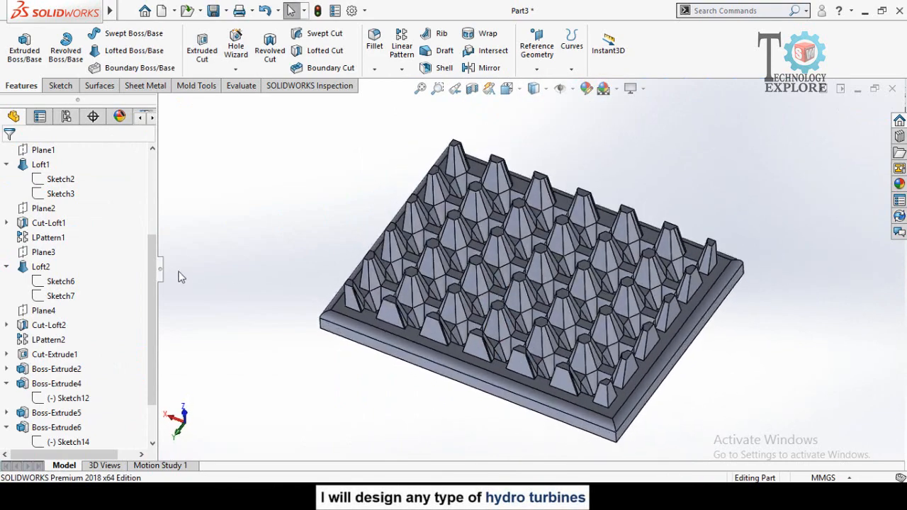
{"action": "scroll", "coordinate": [143, 303], "scroll_direction": "up", "scroll_amount": 4}
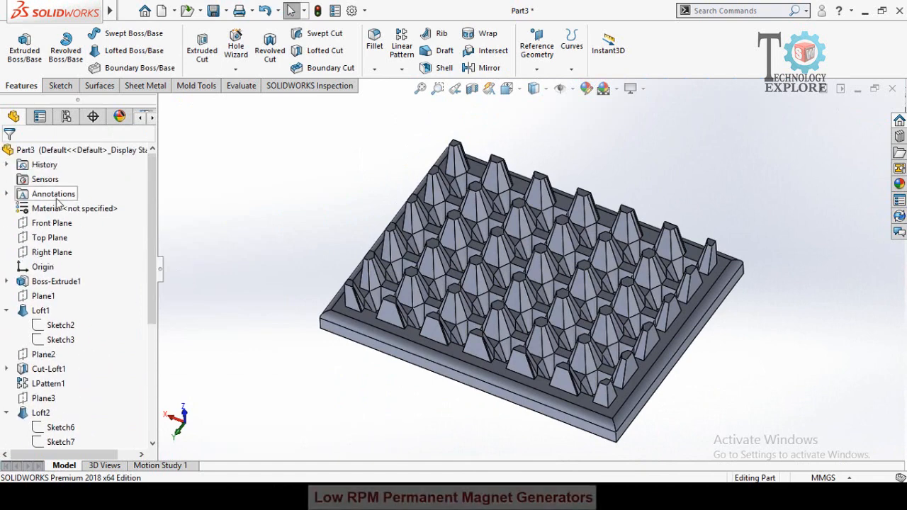
{"action": "middle_click_drag", "start_coordinate": [354, 268], "coordinate": [366, 244]}
{"action": "scroll", "coordinate": [365, 267], "scroll_direction": "down", "scroll_amount": 2}
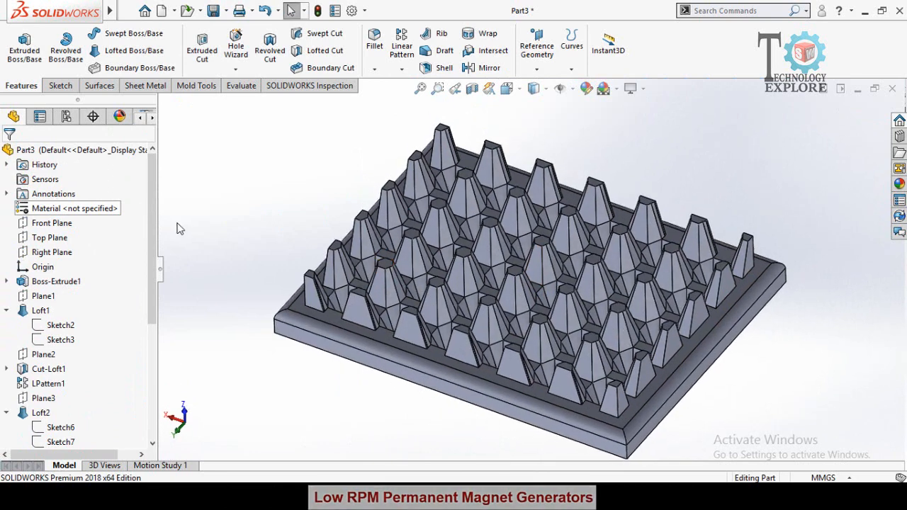
Step: Assign the Balsa material from the Woods category to the part
{"action": "right_click", "coordinate": [39, 207]}
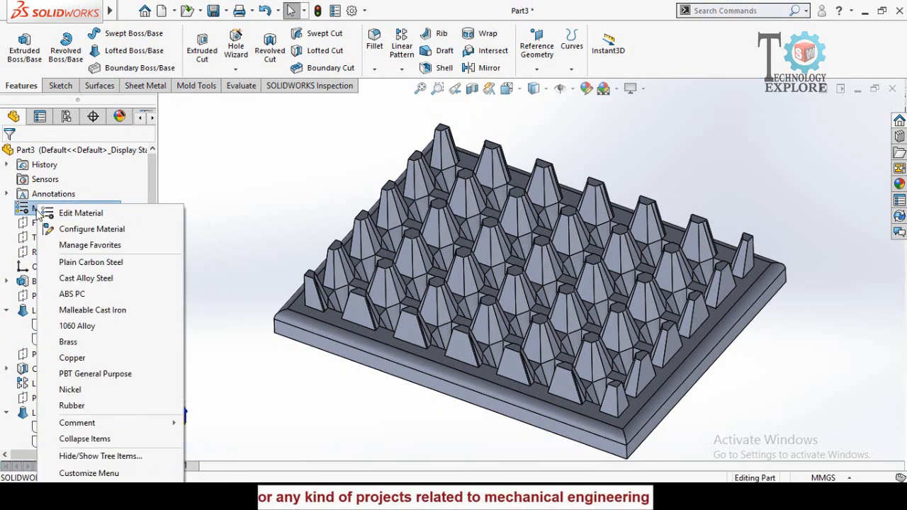
{"action": "left_click", "coordinate": [251, 178]}
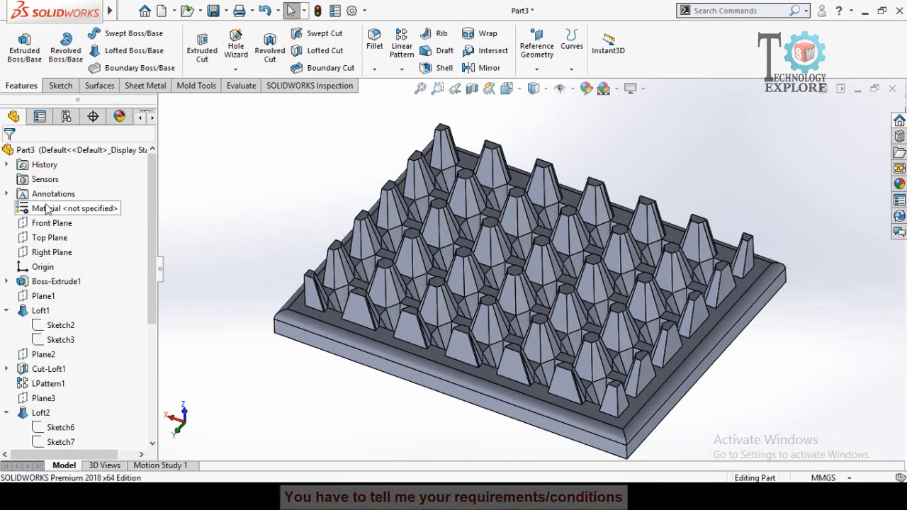
{"action": "right_click", "coordinate": [31, 210]}
{"action": "left_click", "coordinate": [63, 210]}
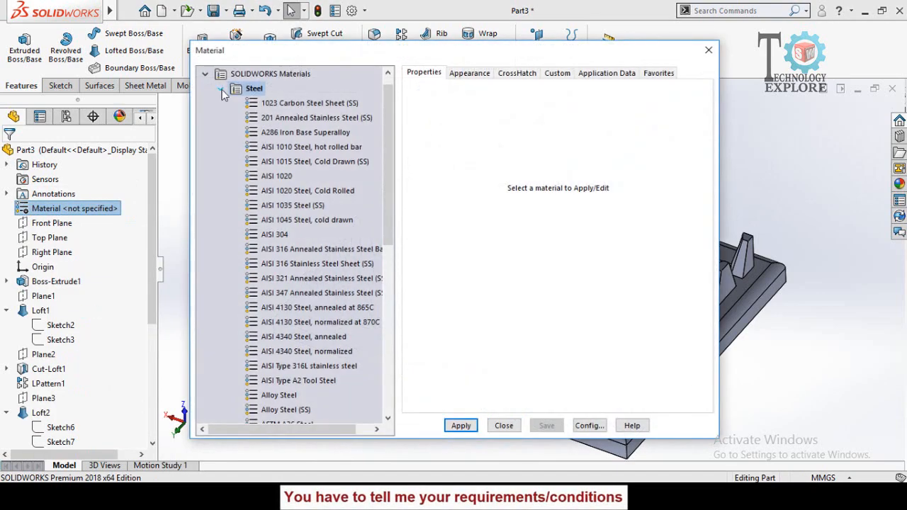
{"action": "left_click", "coordinate": [221, 89]}
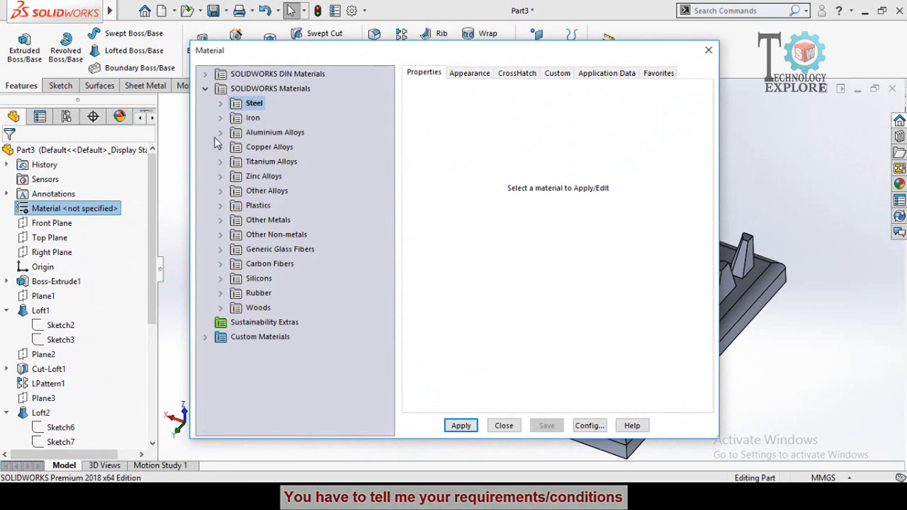
{"action": "left_click", "coordinate": [220, 309]}
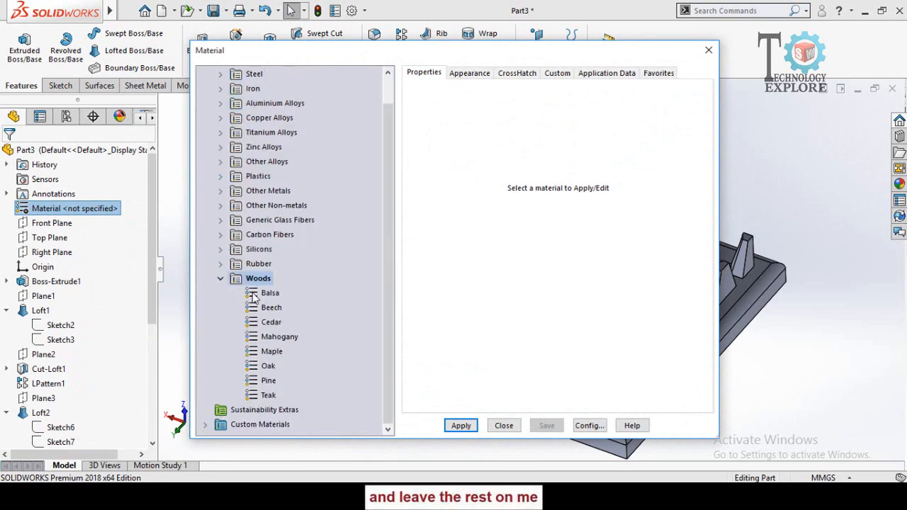
{"action": "left_click", "coordinate": [266, 294]}
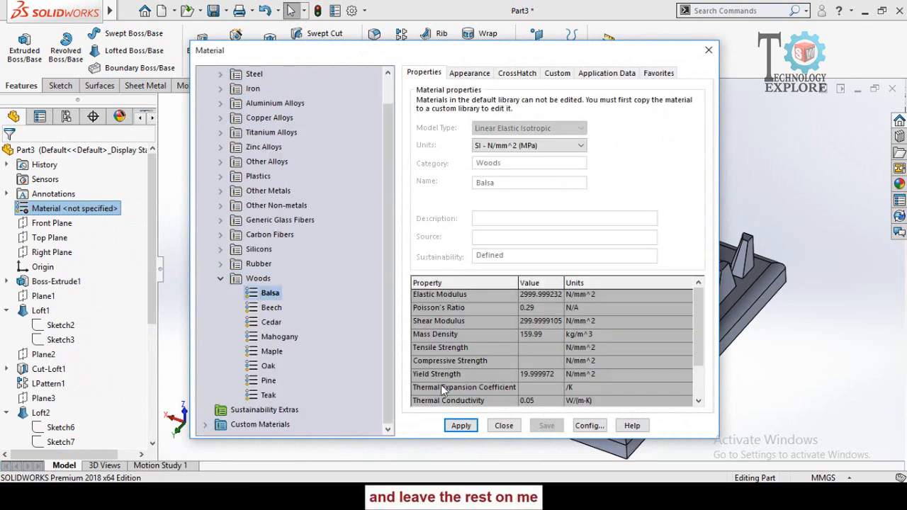
{"action": "left_click", "coordinate": [460, 425]}
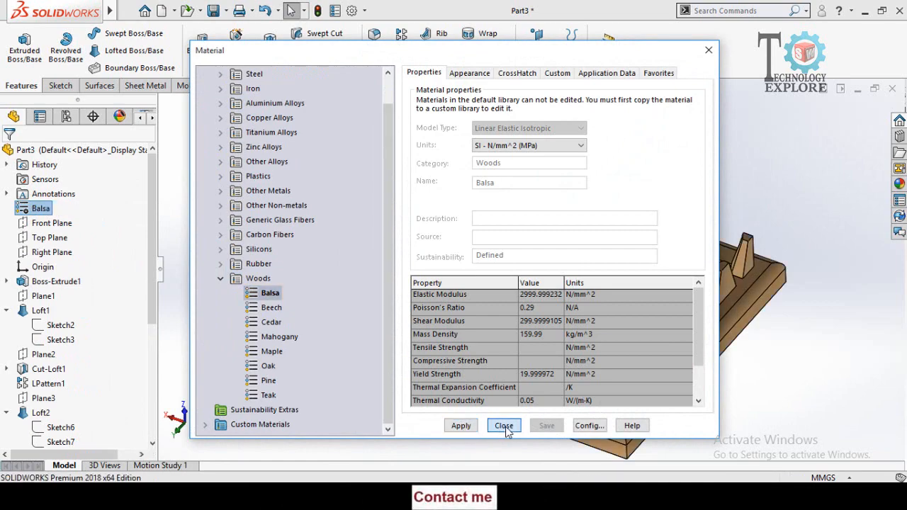
{"action": "left_click", "coordinate": [503, 425]}
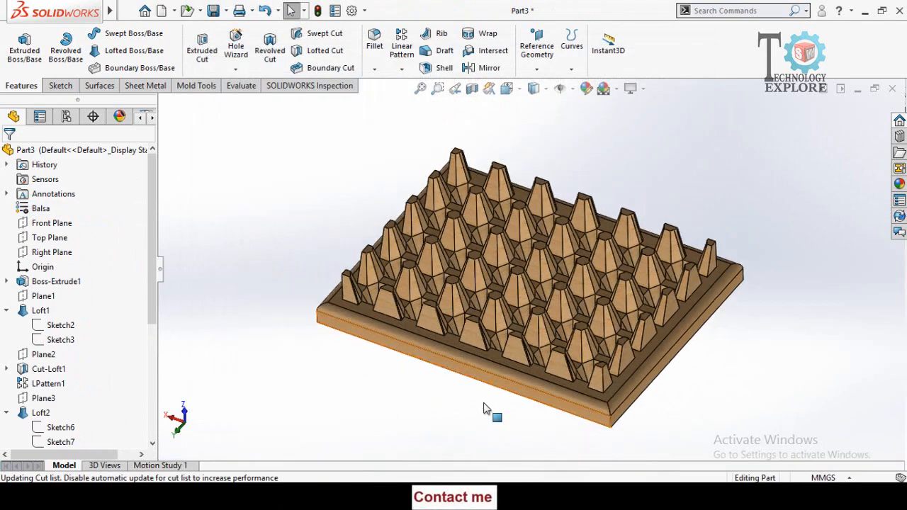
Step: Examine the finished wooden part's cones, border and fillets from several angles
{"action": "scroll", "coordinate": [552, 247], "scroll_direction": "down", "scroll_amount": 3}
{"action": "middle_click_drag", "start_coordinate": [527, 409], "coordinate": [567, 421]}
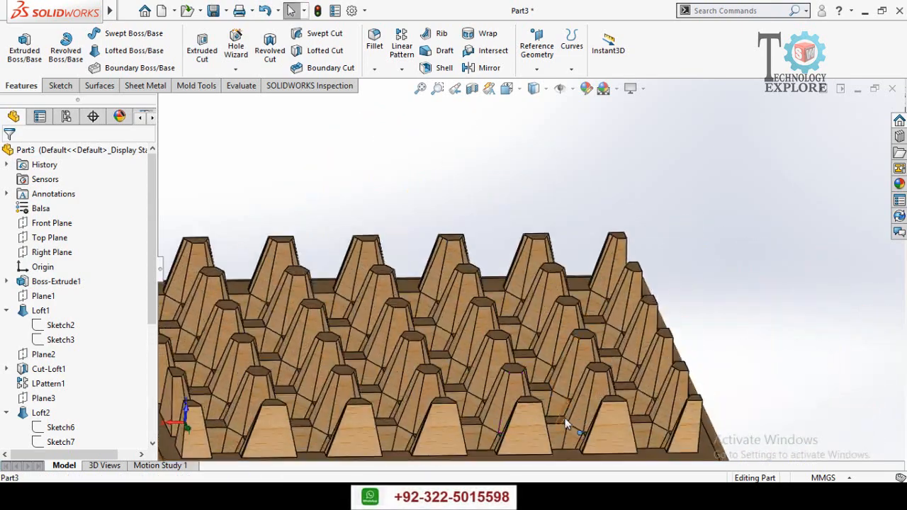
{"action": "scroll", "coordinate": [567, 421], "scroll_direction": "up", "scroll_amount": 5}
{"action": "middle_click_drag", "start_coordinate": [482, 335], "coordinate": [495, 387]}
{"action": "scroll", "coordinate": [482, 362], "scroll_direction": "down", "scroll_amount": 4}
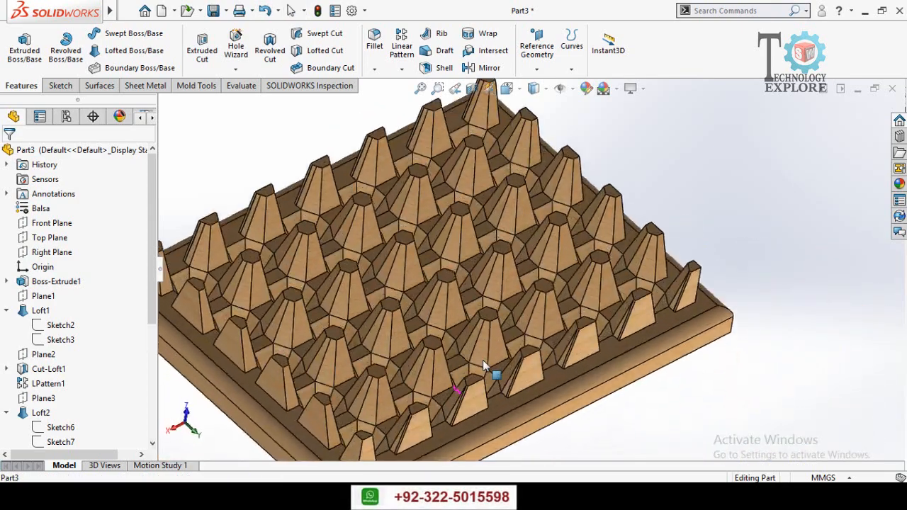
{"action": "scroll", "coordinate": [460, 323], "scroll_direction": "up", "scroll_amount": 3}
{"action": "middle_click_drag", "start_coordinate": [460, 328], "coordinate": [452, 297]}
{"action": "scroll", "coordinate": [457, 343], "scroll_direction": "down", "scroll_amount": 4}
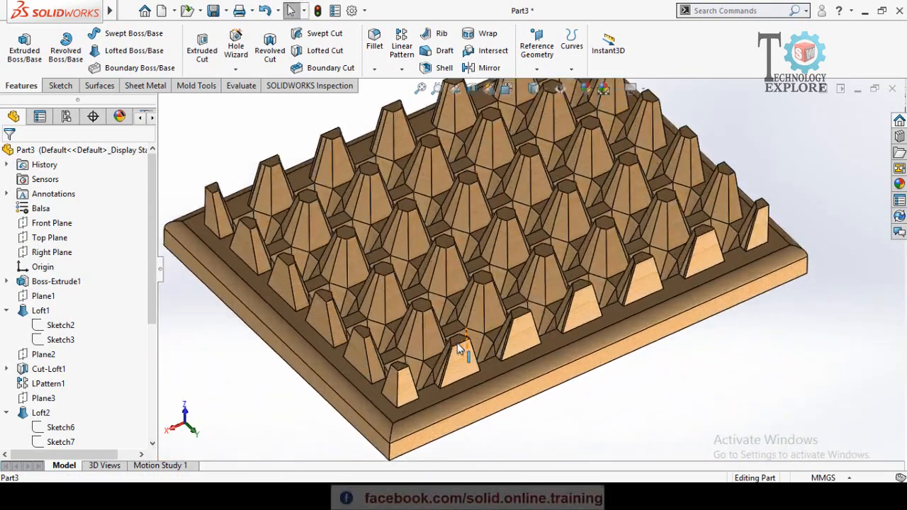
{"action": "scroll", "coordinate": [456, 358], "scroll_direction": "up", "scroll_amount": 6}
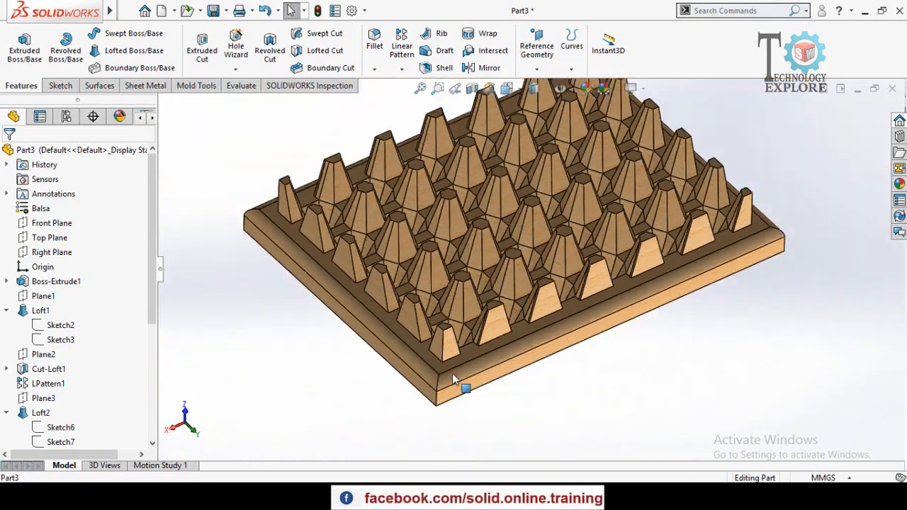
{"action": "middle_click_drag", "start_coordinate": [532, 234], "coordinate": [444, 347]}
{"action": "scroll", "coordinate": [531, 227], "scroll_direction": "down", "scroll_amount": 2}
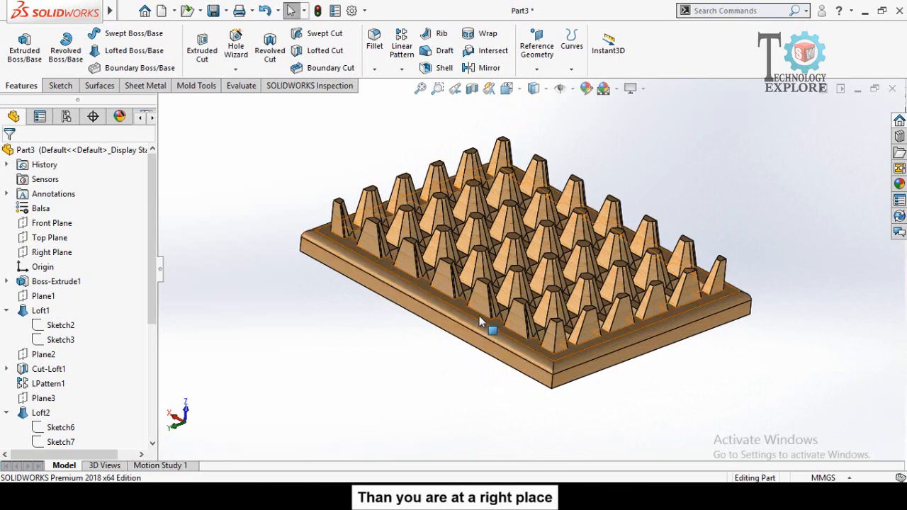
{"action": "middle_click_drag", "start_coordinate": [486, 324], "coordinate": [470, 348]}
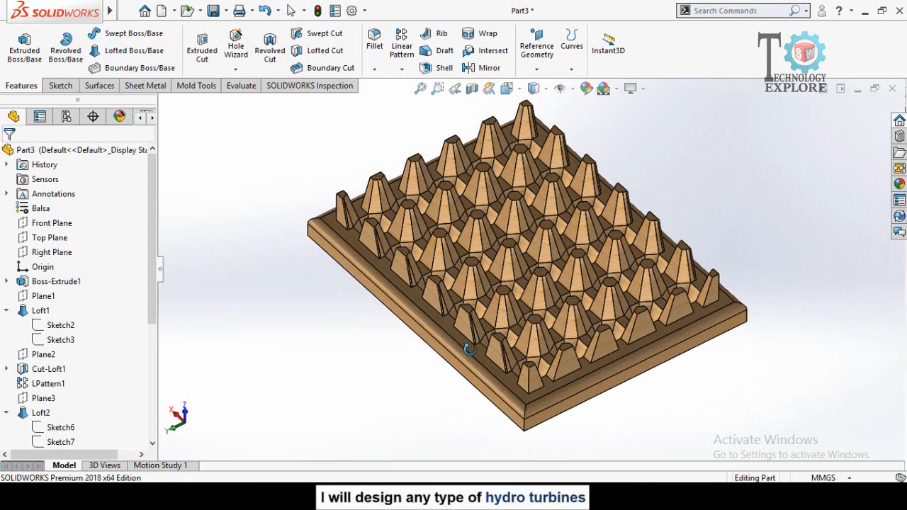